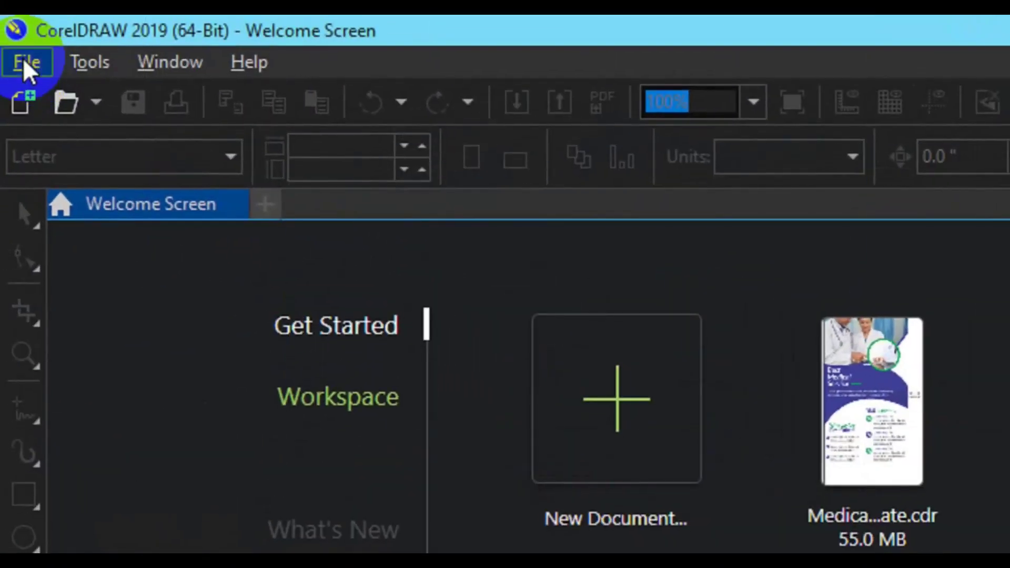
Step: Create a new document named 'Rollup Banner' measuring 13.944 × 32.806 inches
click(23, 59)
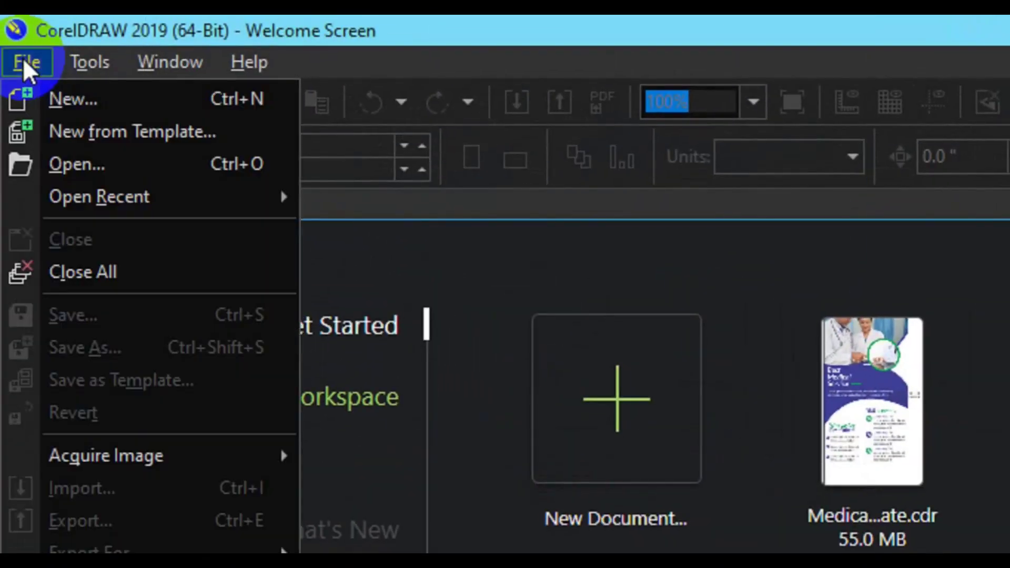
click(73, 99)
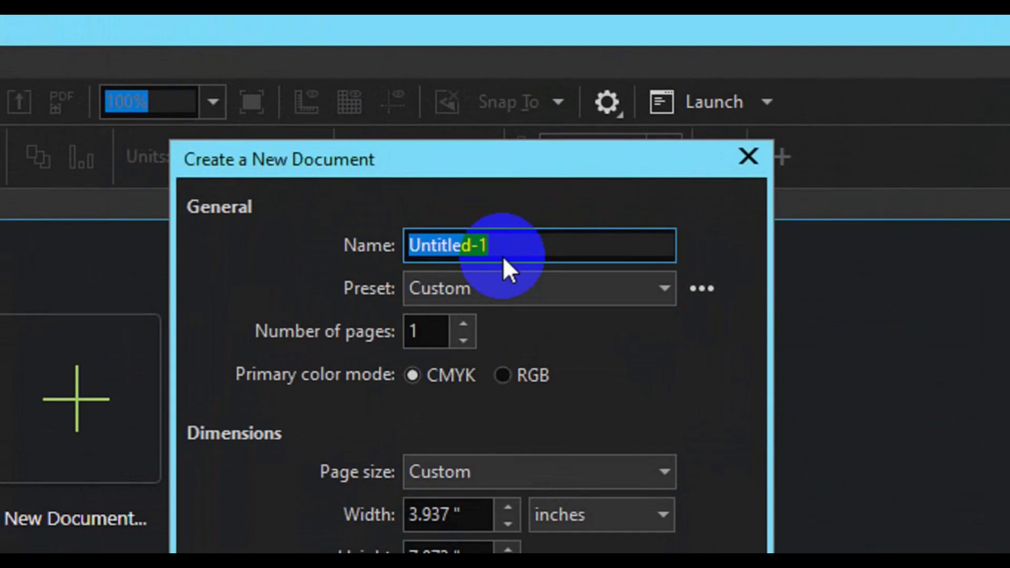
text(Rollup Banner)
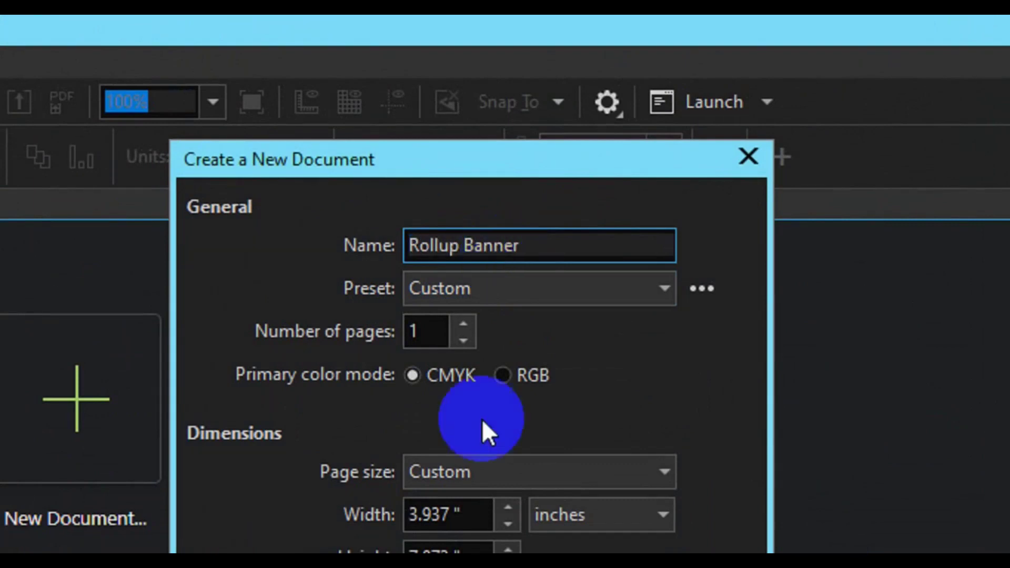
click(474, 451)
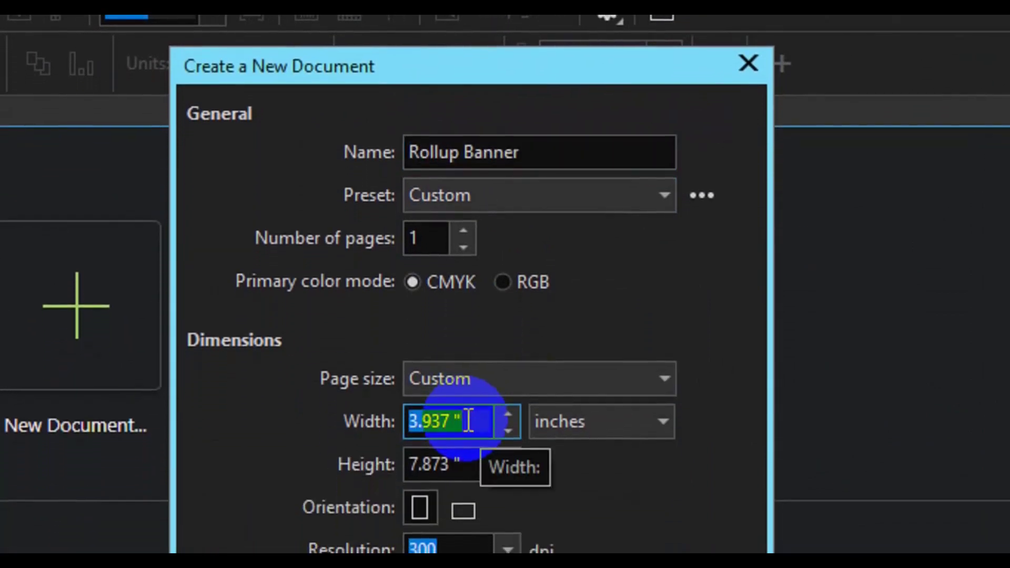
text(13.944)
key(Tab)
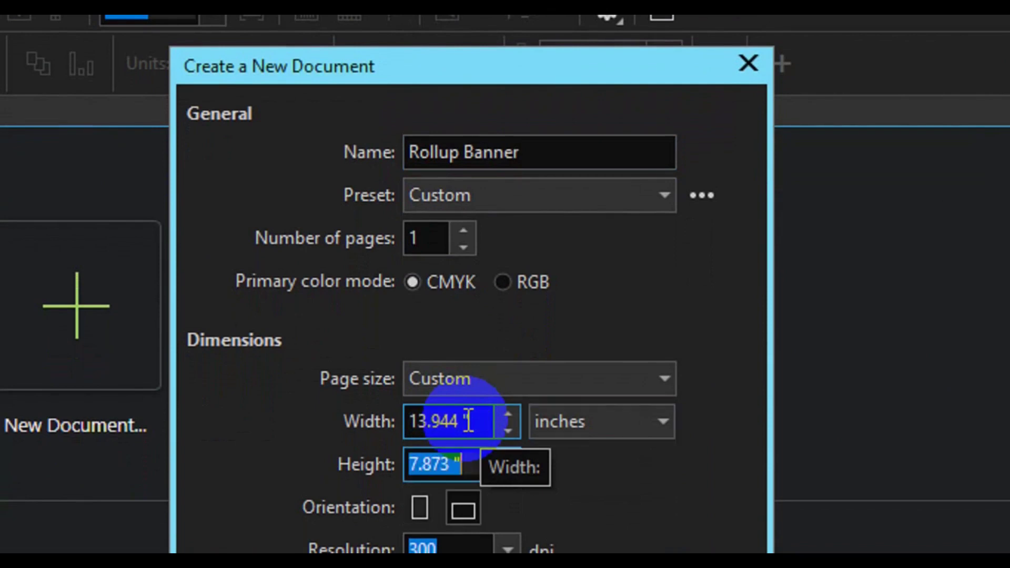
text(32.8)
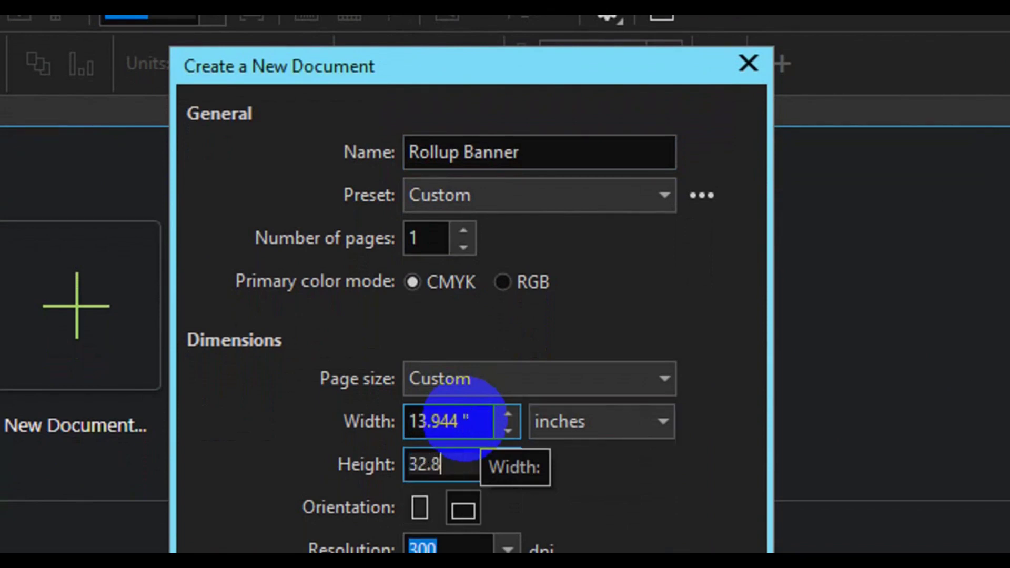
text(06)
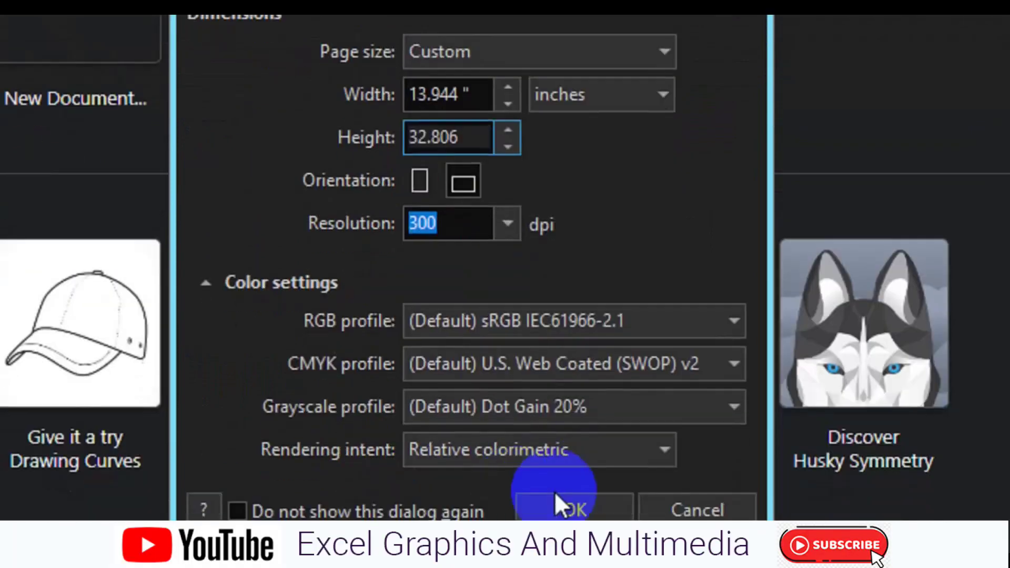
click(557, 500)
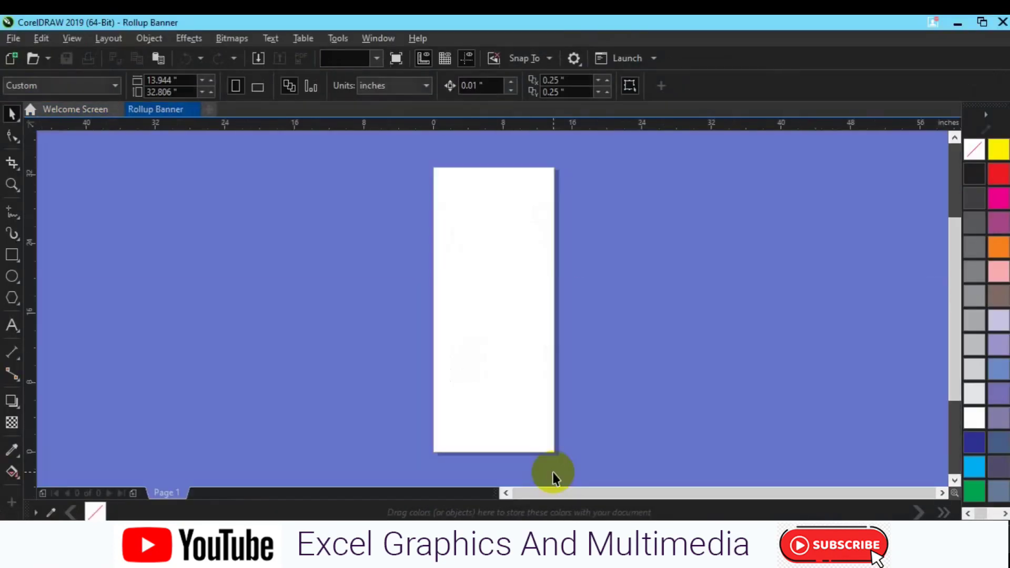
Step: Draw a circle, centre it near the page top, and scale it to about 11.5 inches
click(12, 257)
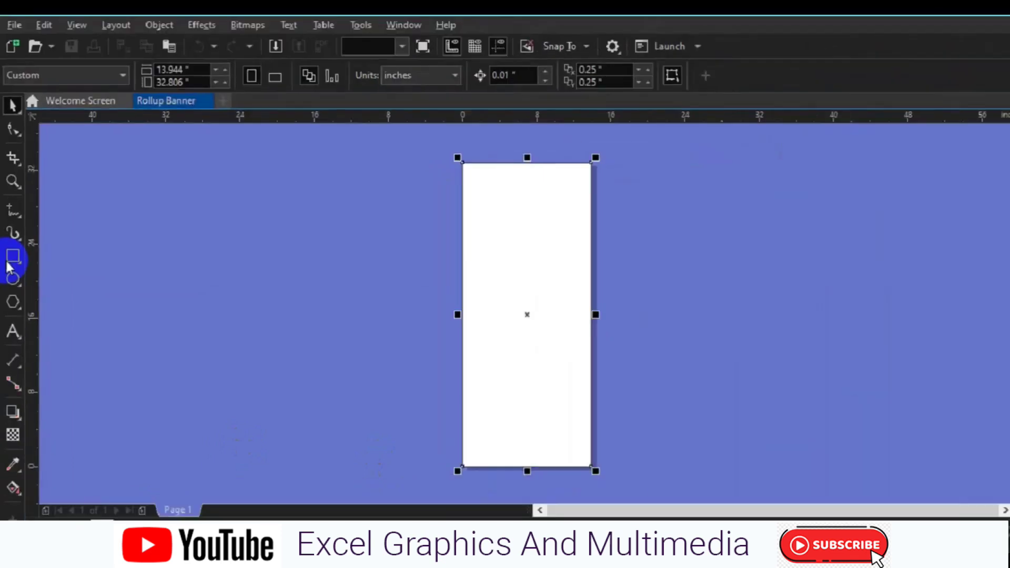
click(22, 318)
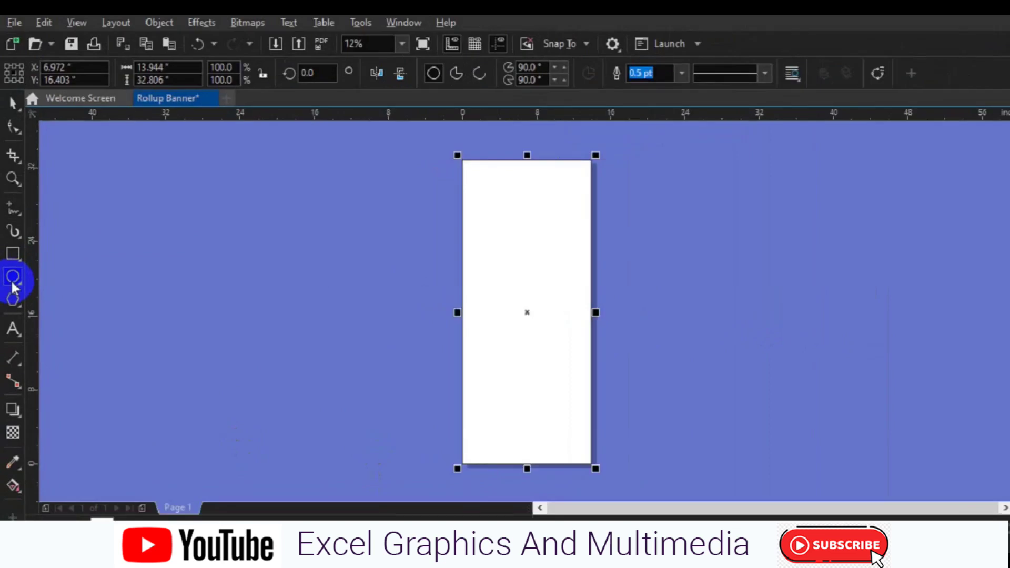
drag(322, 237, 411, 345)
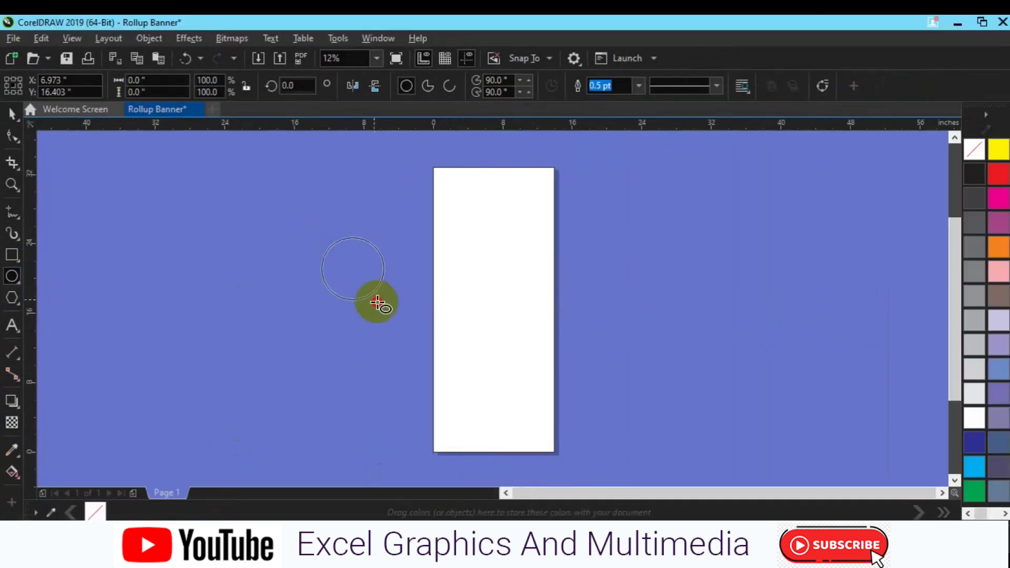
key(space)
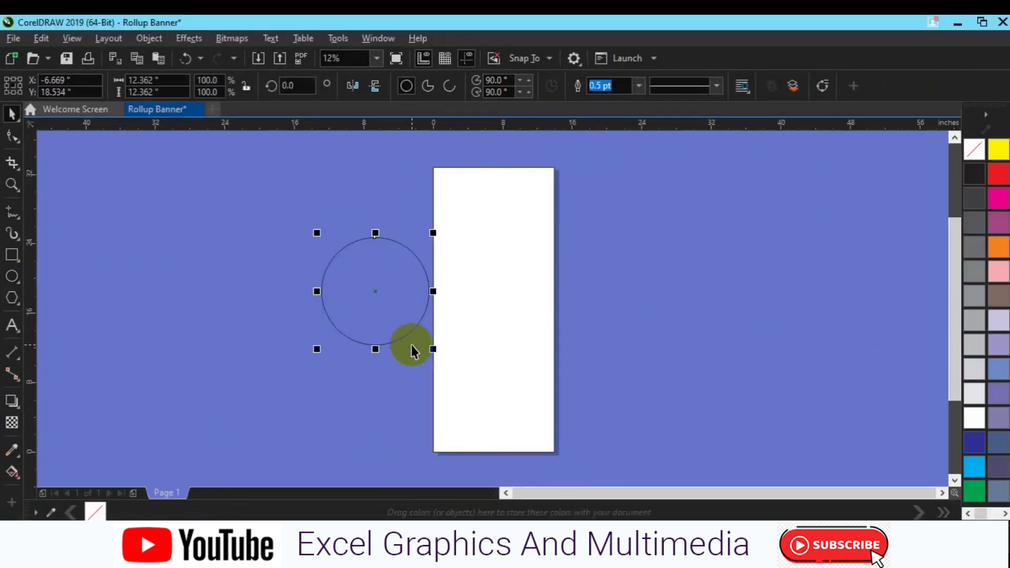
key(p)
drag(482, 312, 489, 246)
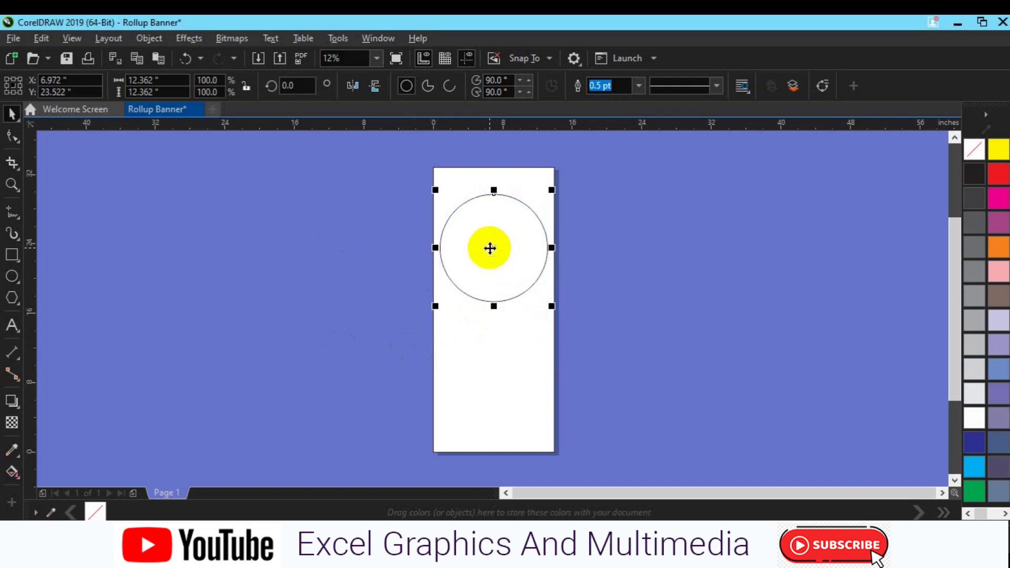
click(551, 305)
drag(551, 305, 547, 305)
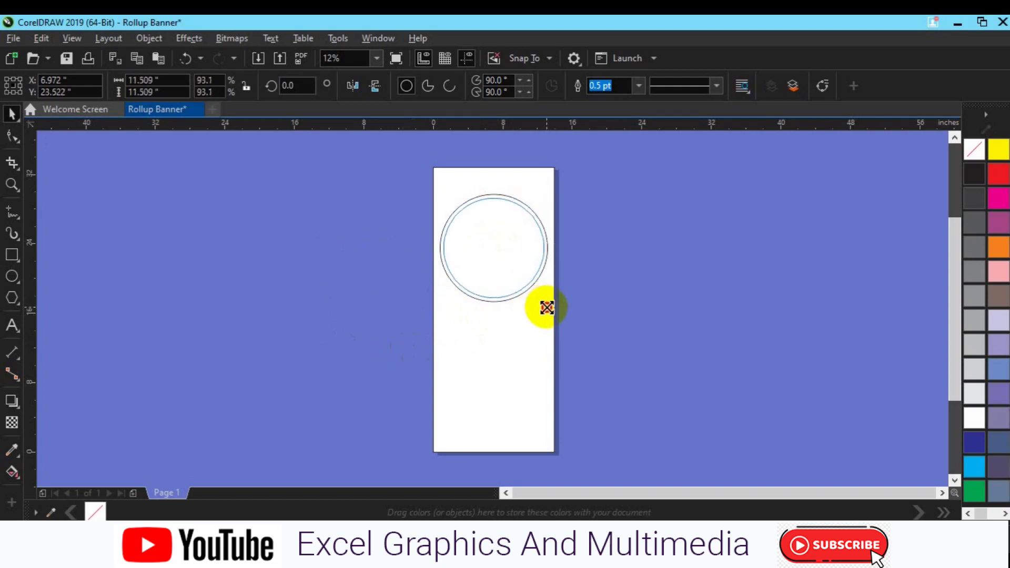
click(592, 327)
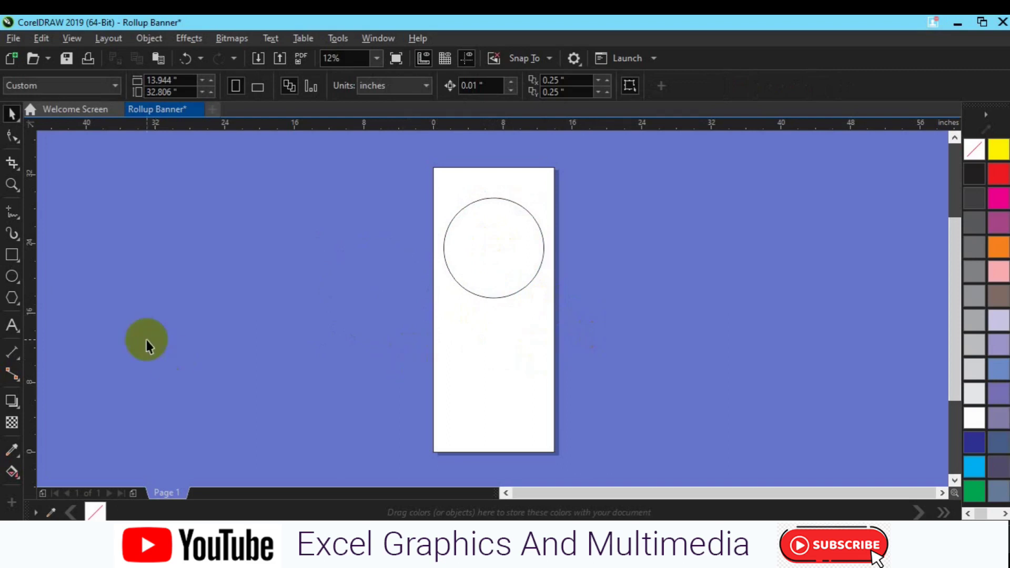
click(13, 231)
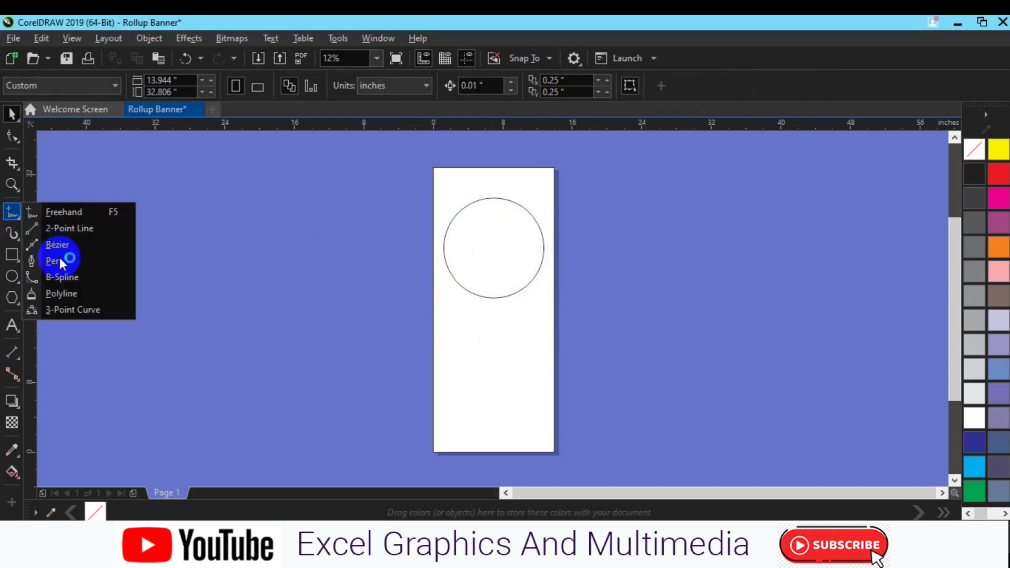
Step: Draw a slanted straight line under the circle extending past both page edges, then right-click its node
drag(12, 226, 60, 261)
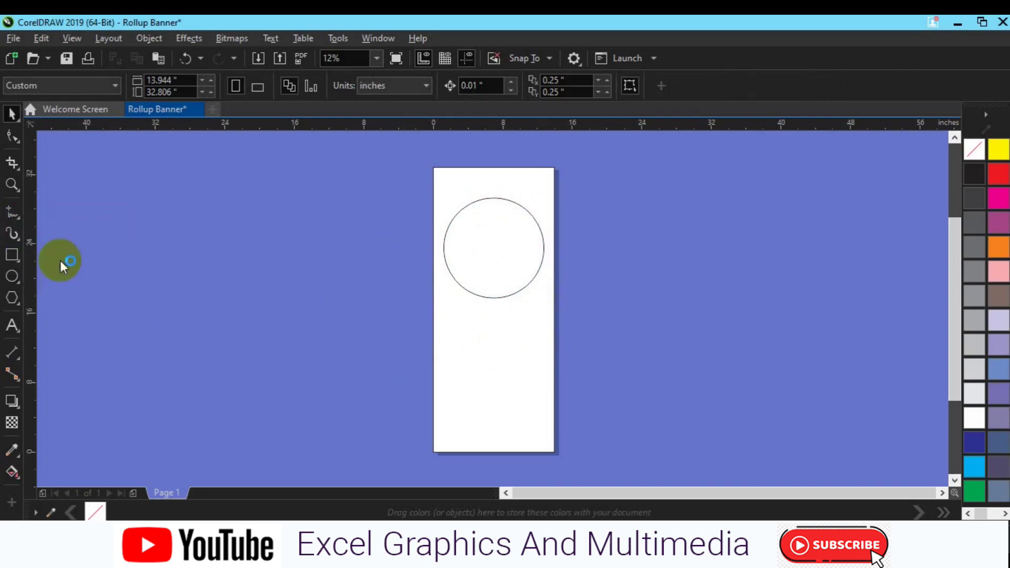
click(426, 295)
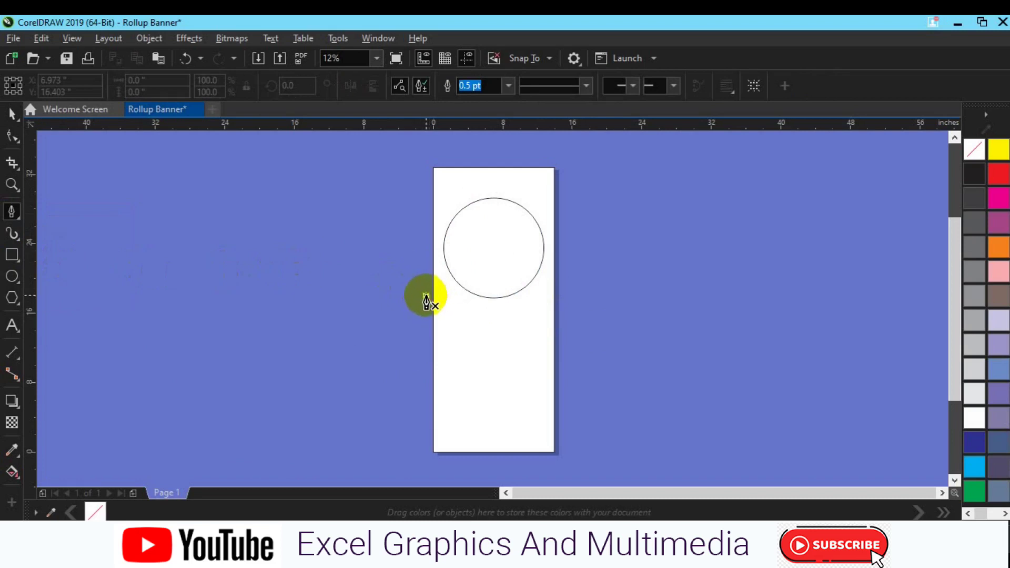
double_click(561, 339)
key(Escape)
key(space)
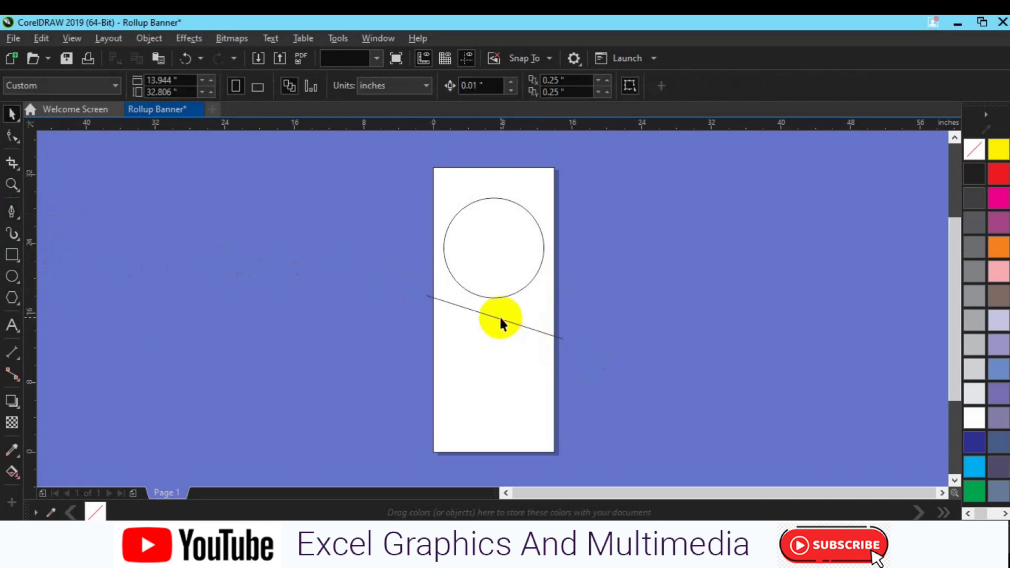
click(500, 319)
click(11, 137)
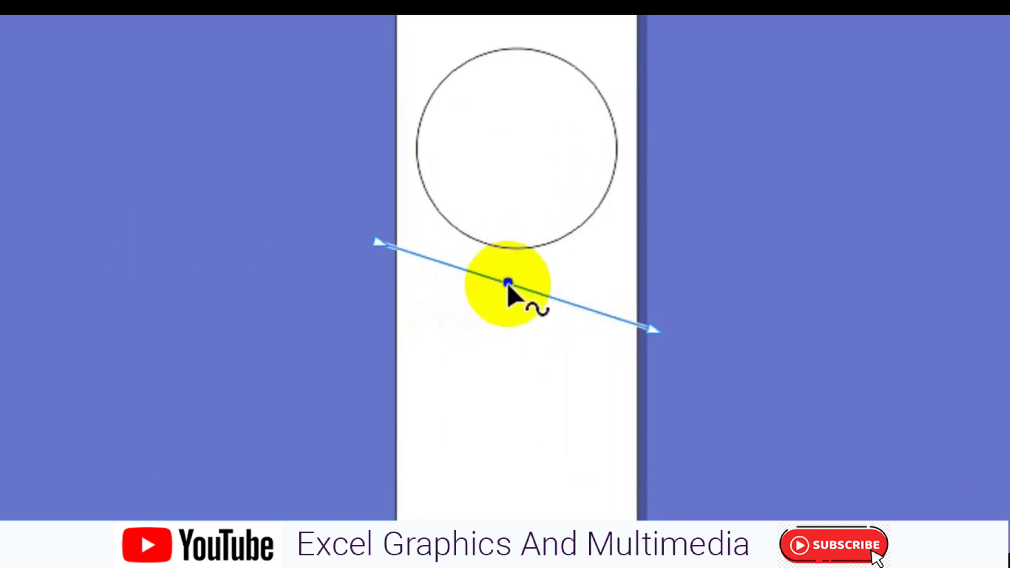
right_click(508, 284)
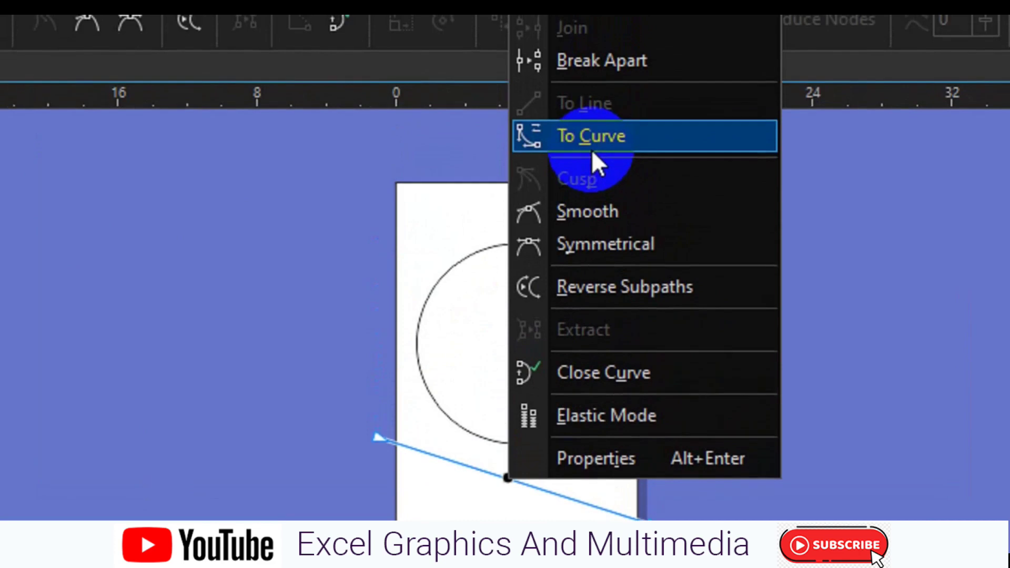
Step: Convert the line to a curve and shape its segment and handles into a gentle S-wave
click(593, 153)
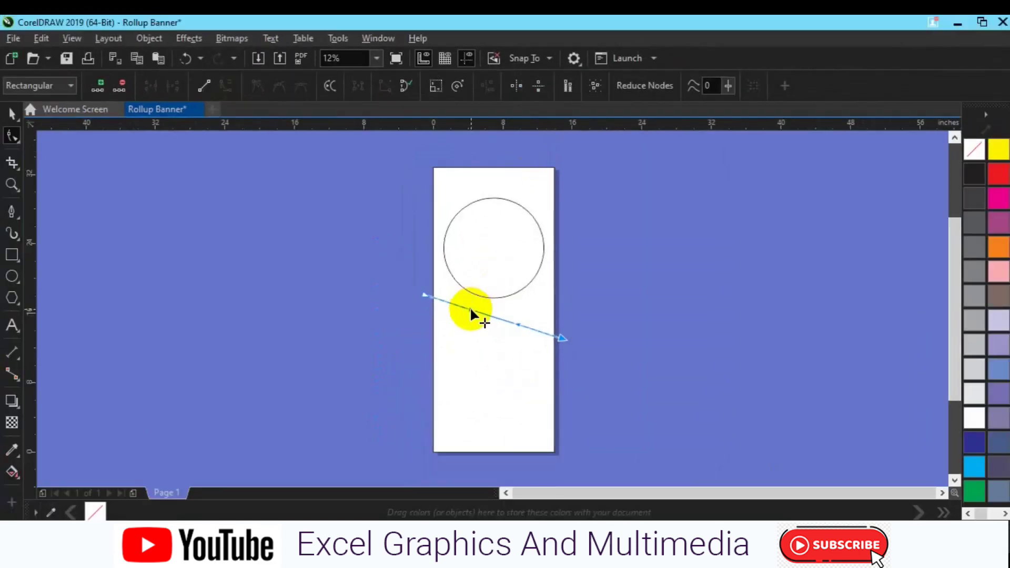
mouse_move(470, 310)
mouse_down()
mouse_move(518, 325)
mouse_move(516, 304)
mouse_up()
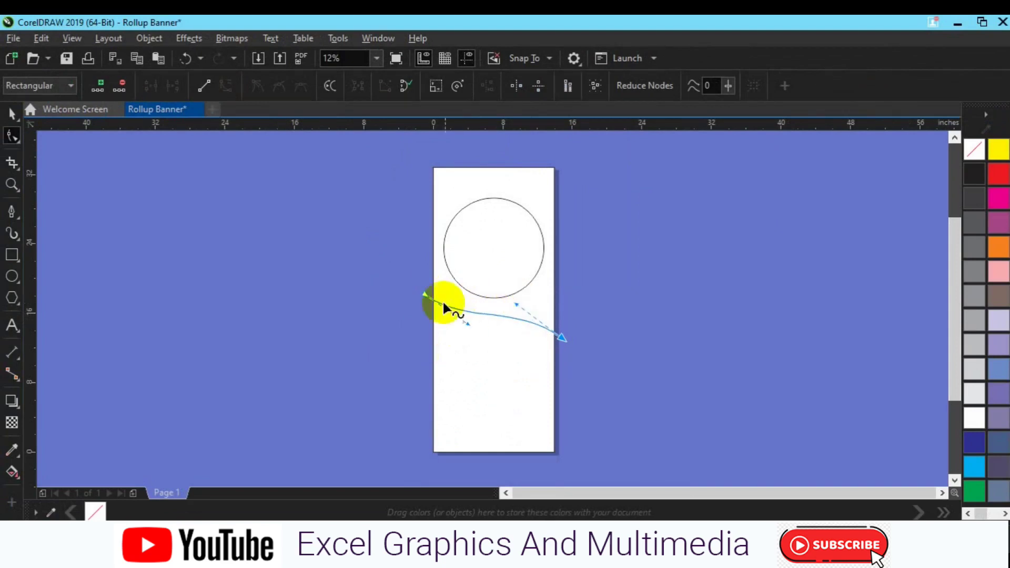
drag(515, 307, 519, 298)
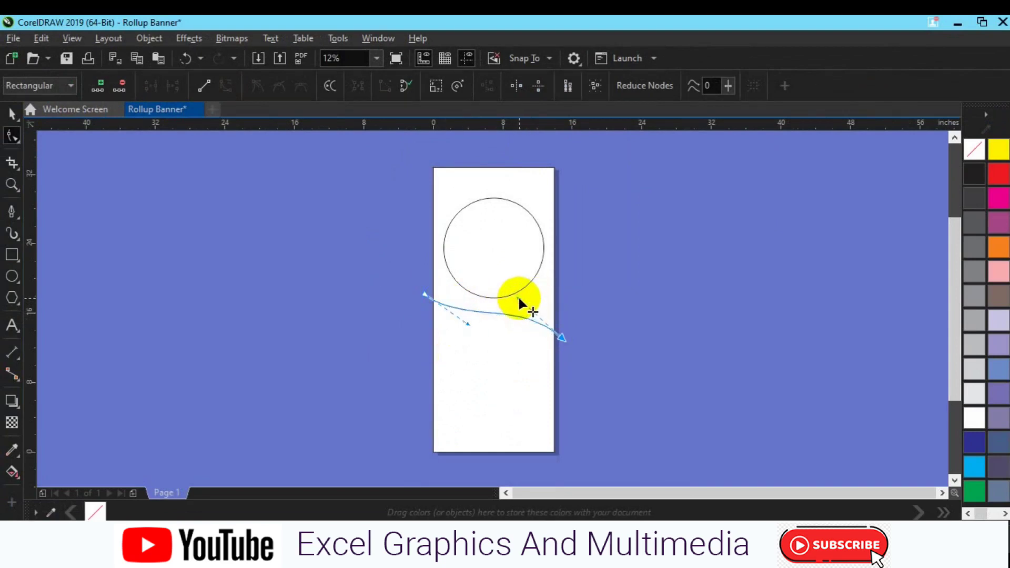
drag(468, 331, 459, 336)
drag(421, 223, 434, 310)
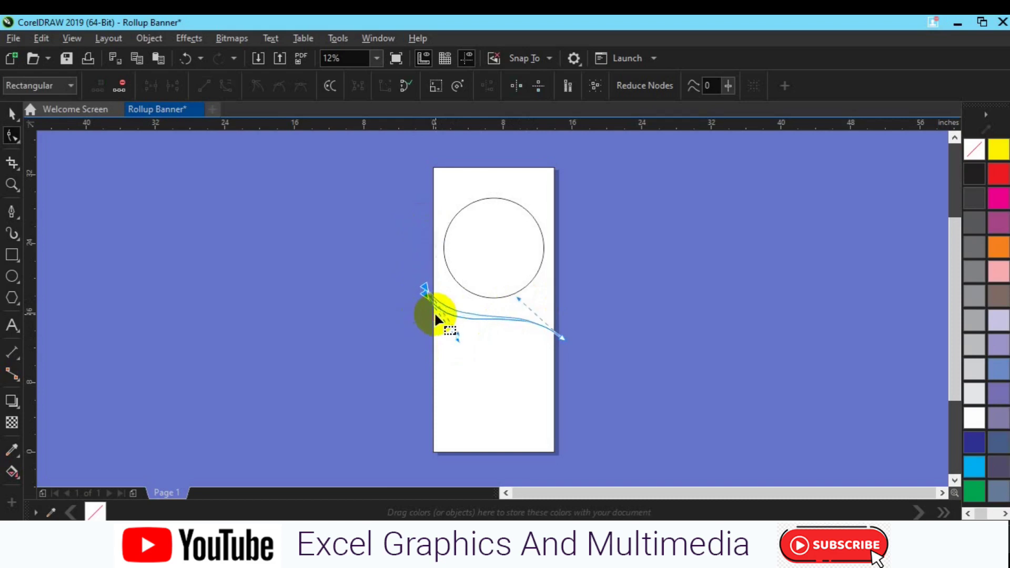
drag(434, 311, 447, 314)
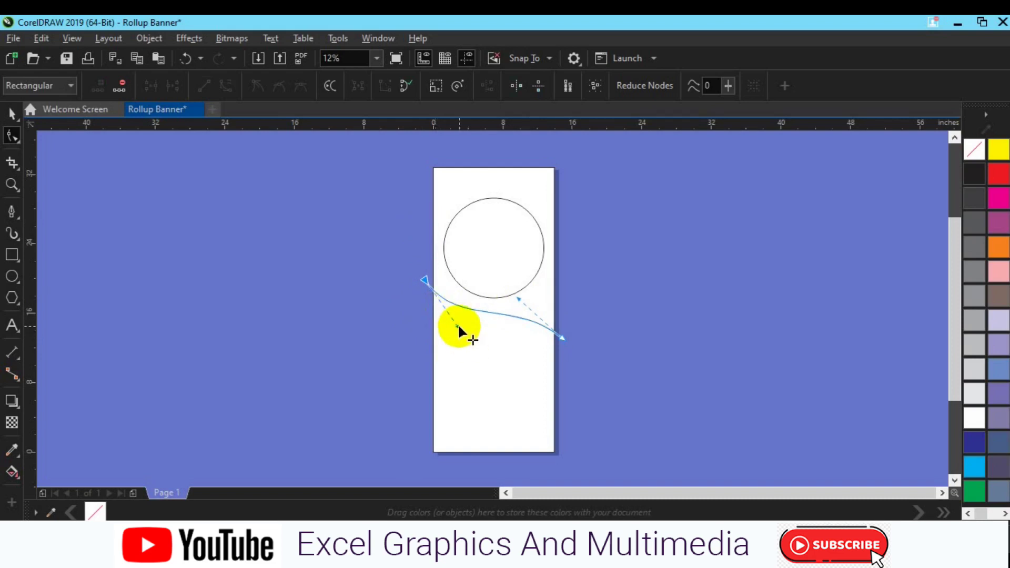
drag(457, 324, 453, 336)
drag(519, 299, 515, 284)
key(space)
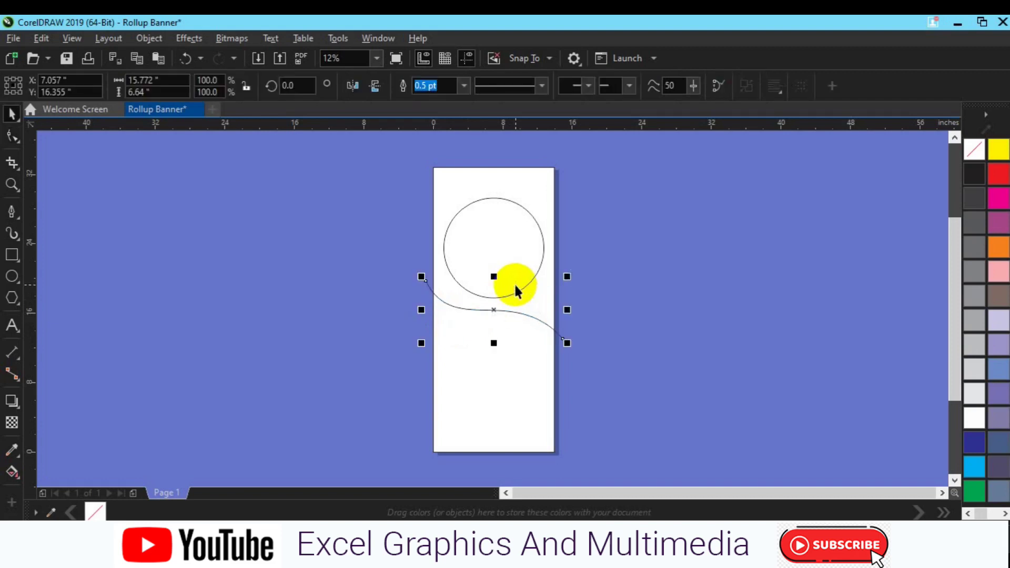
Step: Move a copy of the wave up and right and rotate it slightly clockwise
drag(493, 310, 508, 292)
click(509, 292)
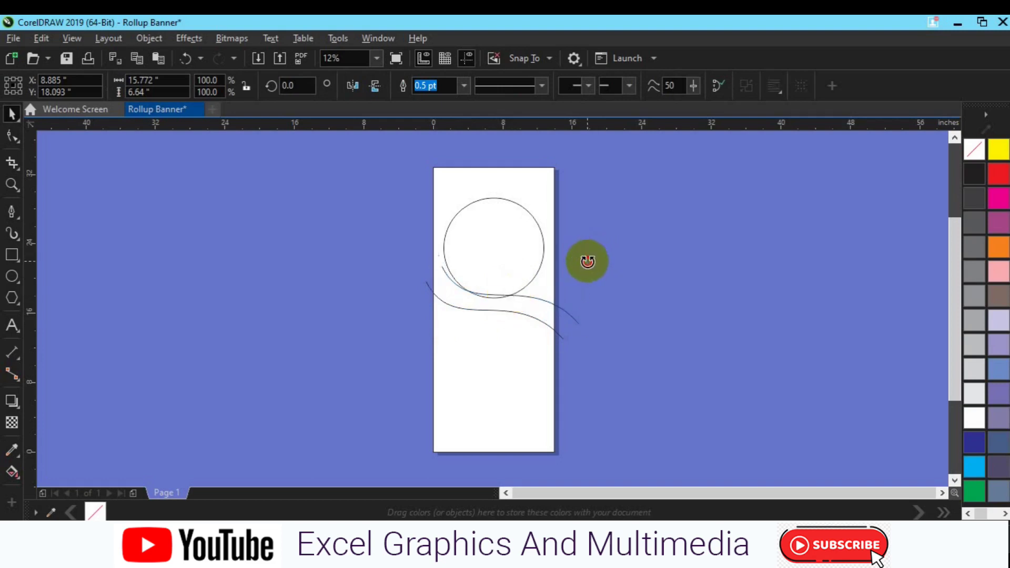
drag(587, 261, 586, 269)
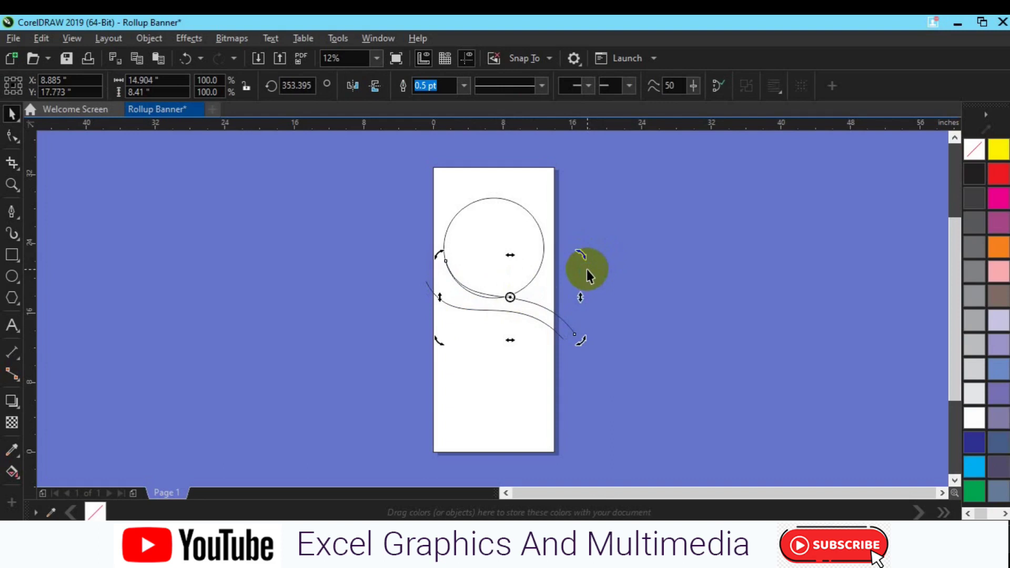
click(586, 269)
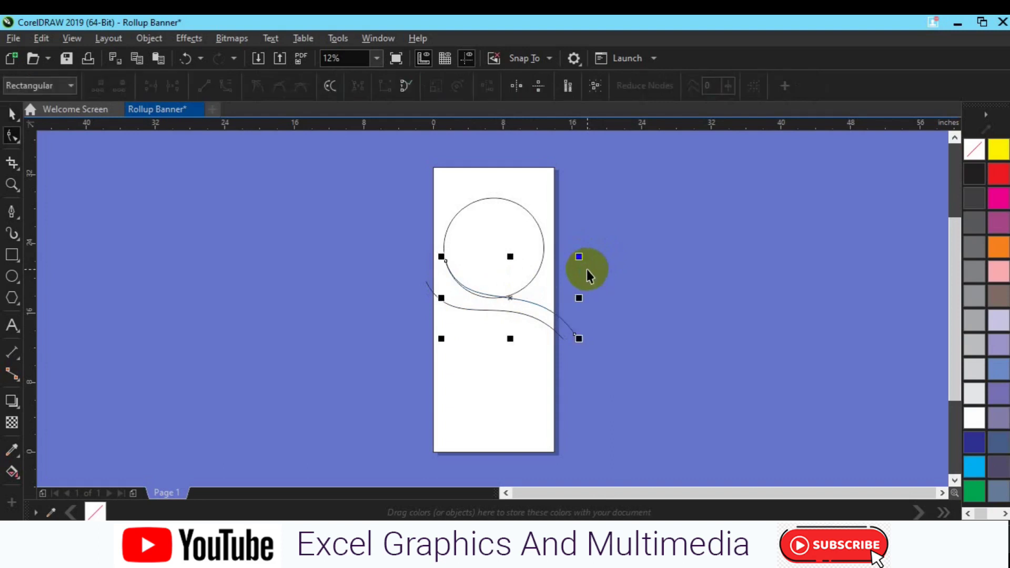
Step: Nudge the lower wave up slightly and fine-tune the copy's rotation
click(536, 318)
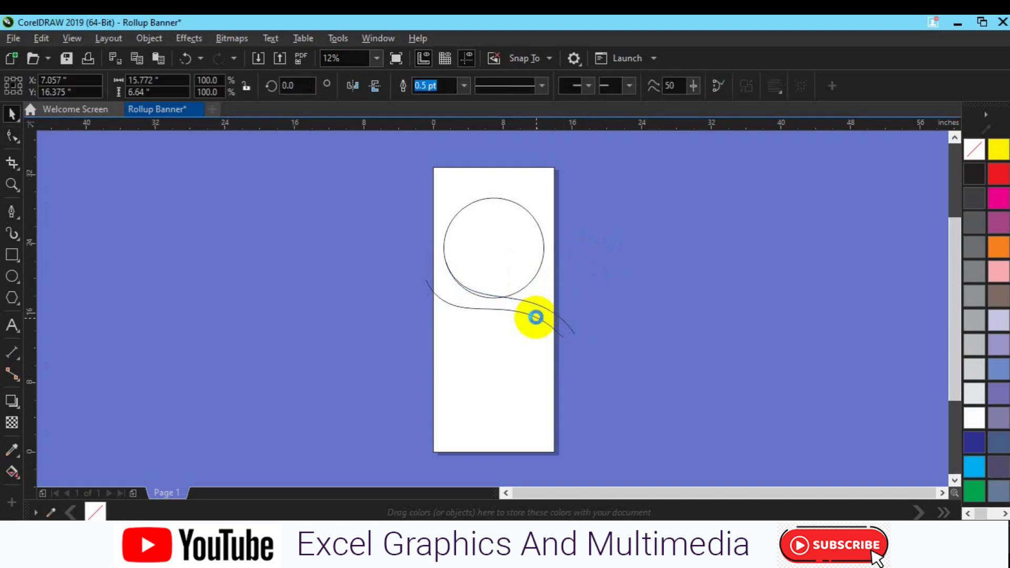
drag(537, 318, 536, 317)
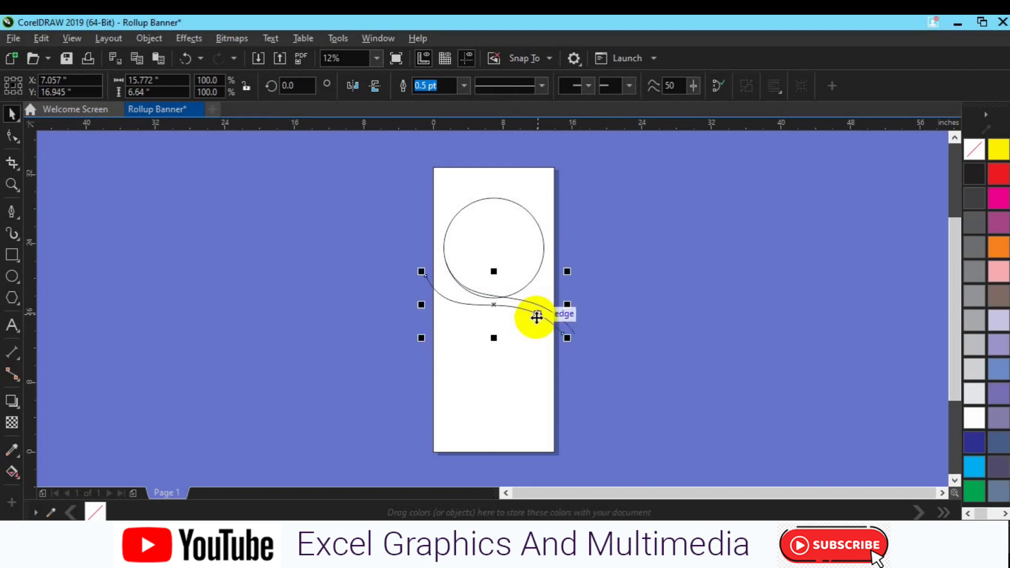
click(537, 302)
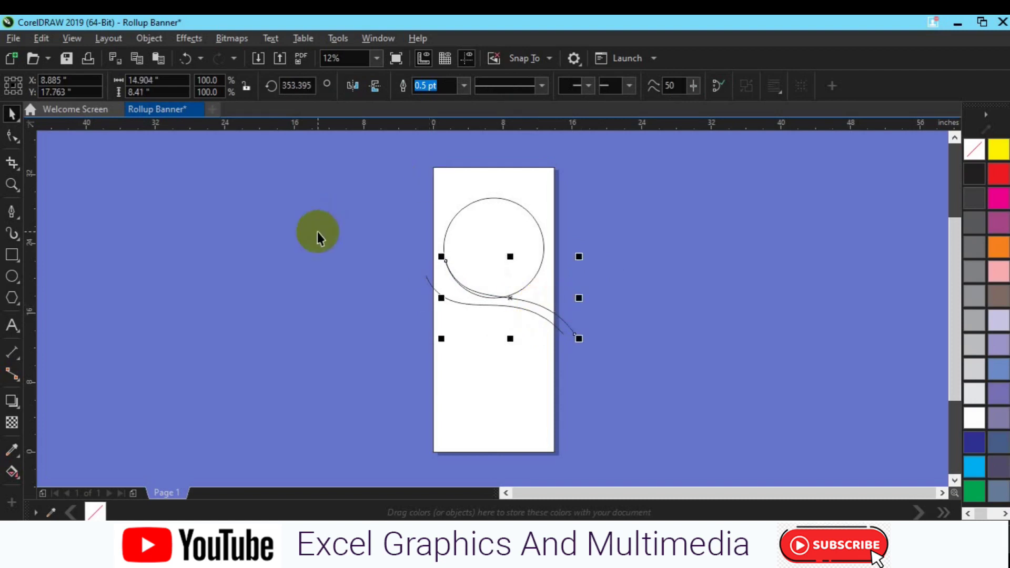
click(317, 232)
click(11, 211)
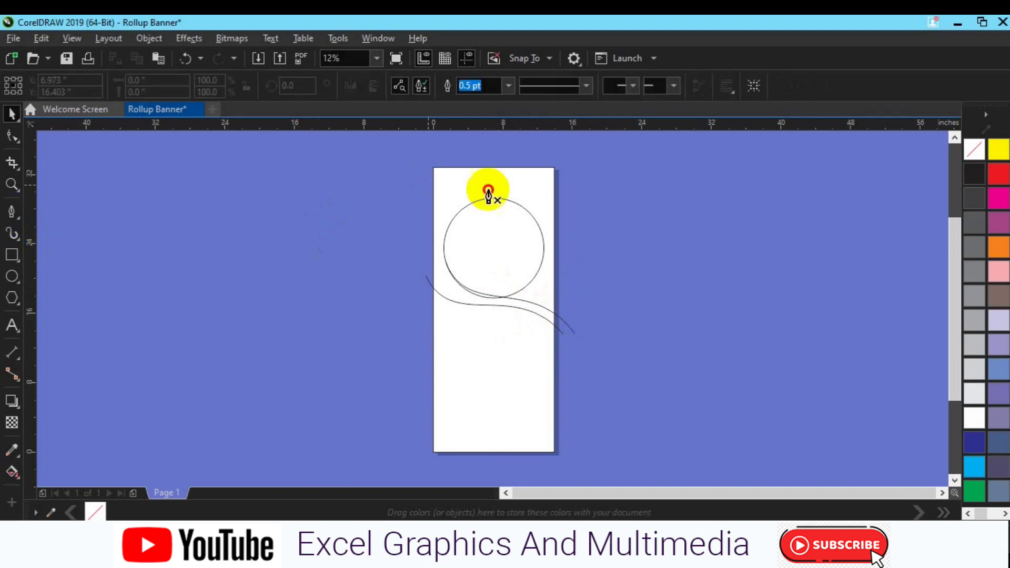
Step: Draw an arc curve off the circle's right edge with the Pen tool
click(522, 207)
drag(563, 259, 572, 290)
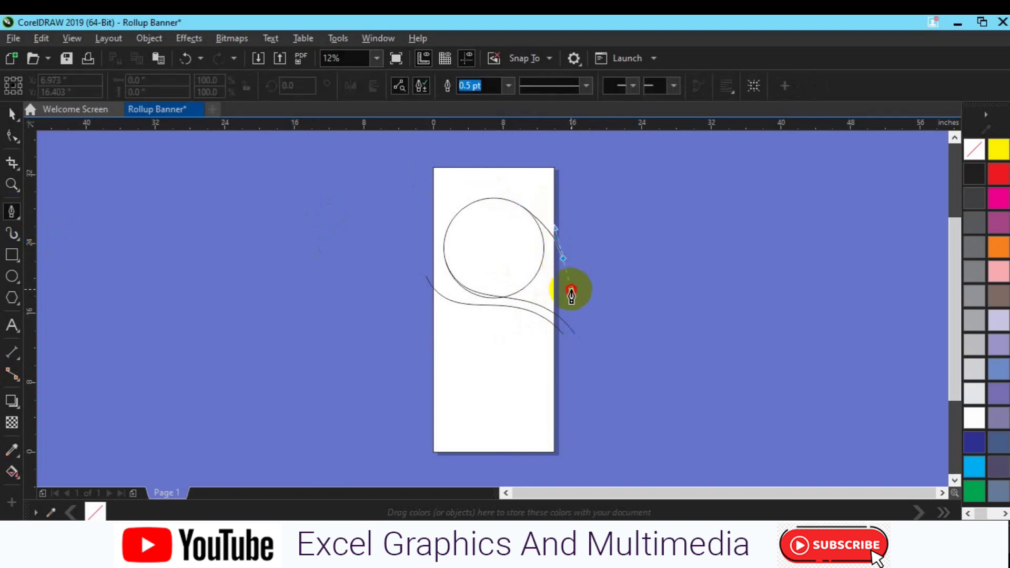
key(Escape)
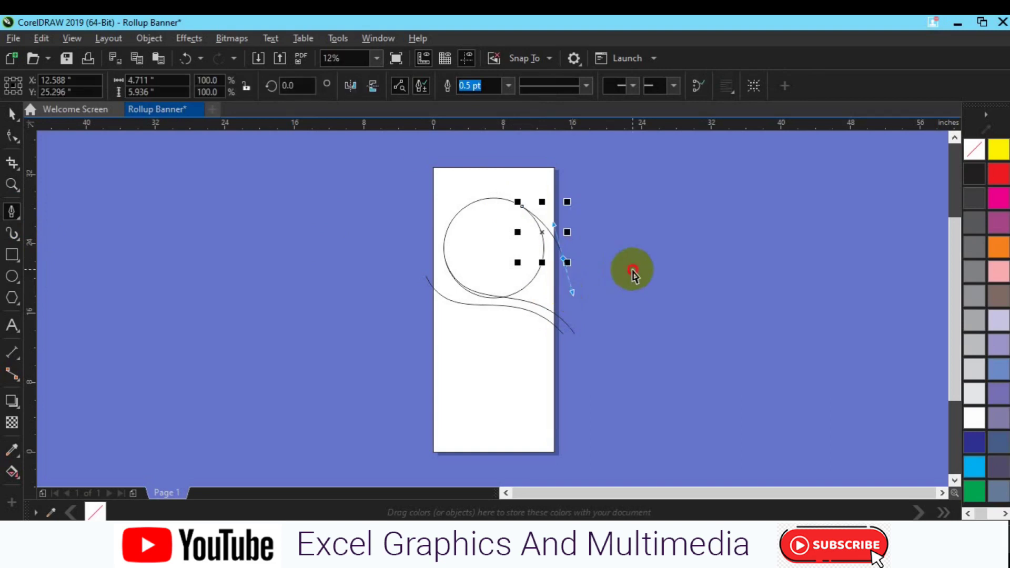
key(space)
key(Escape)
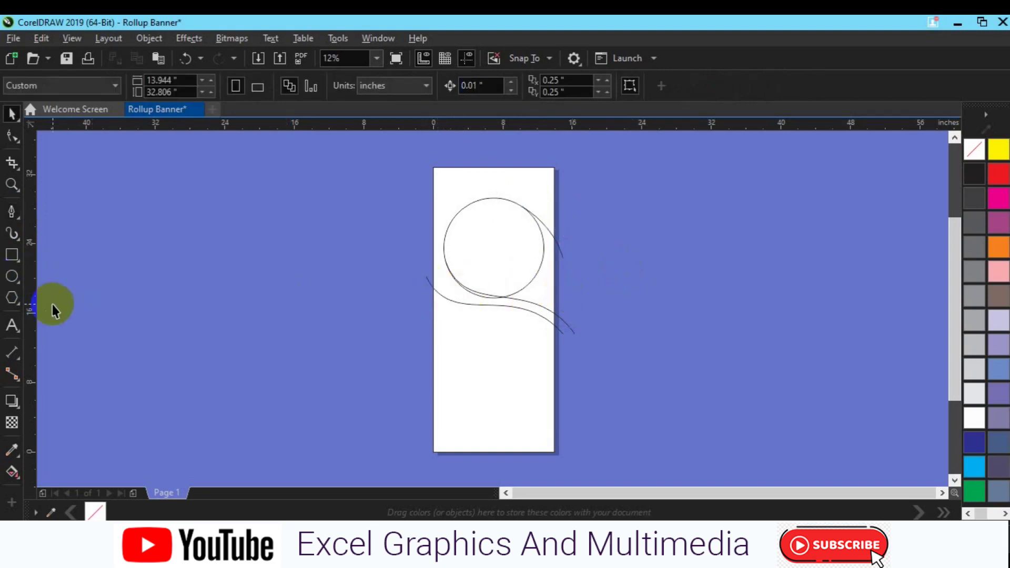
Step: Scale the circle down to about 9.975 inches, then select the swoosh curve
click(474, 264)
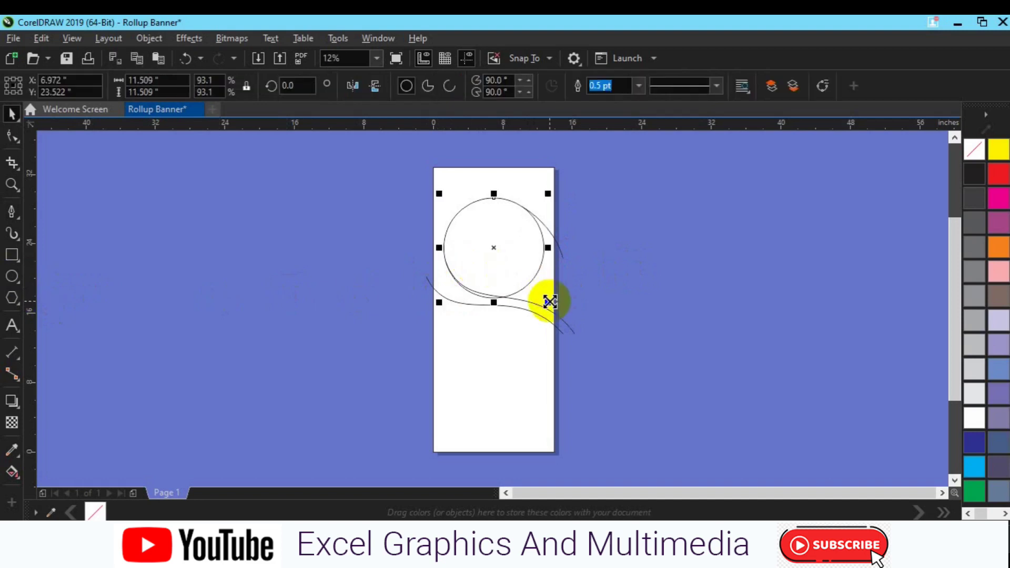
drag(546, 298, 542, 295)
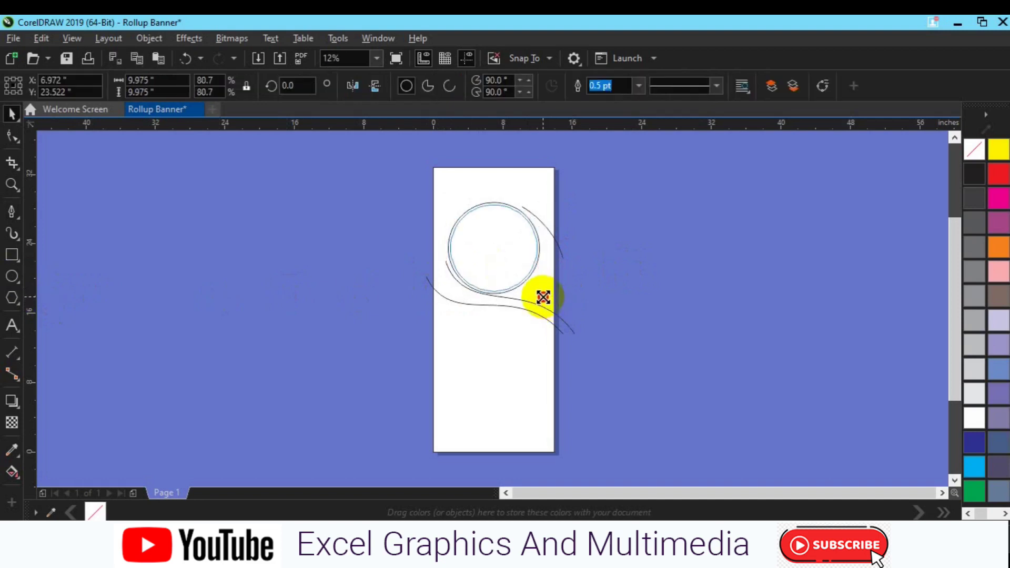
click(562, 250)
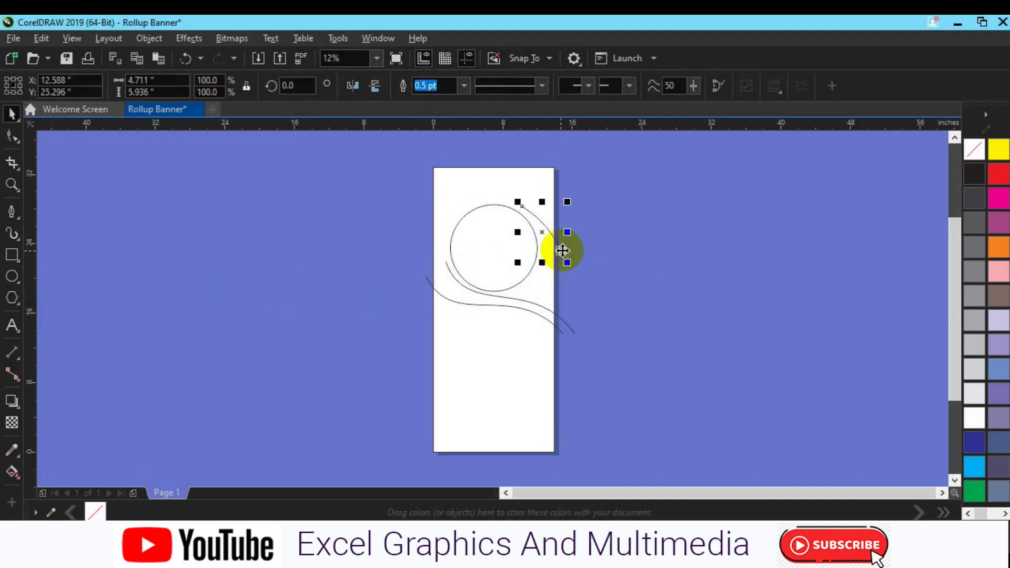
click(562, 251)
click(555, 317)
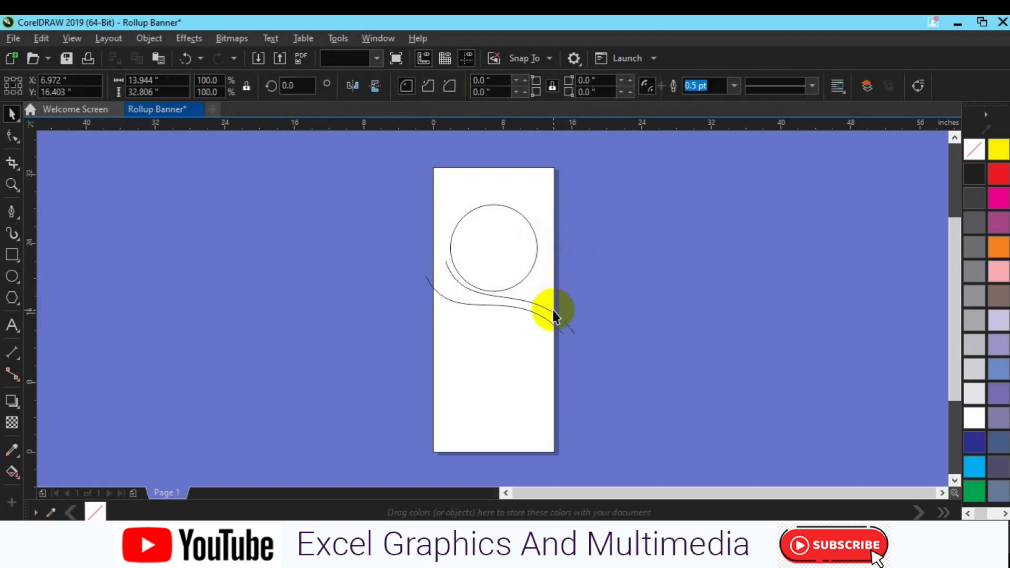
click(564, 320)
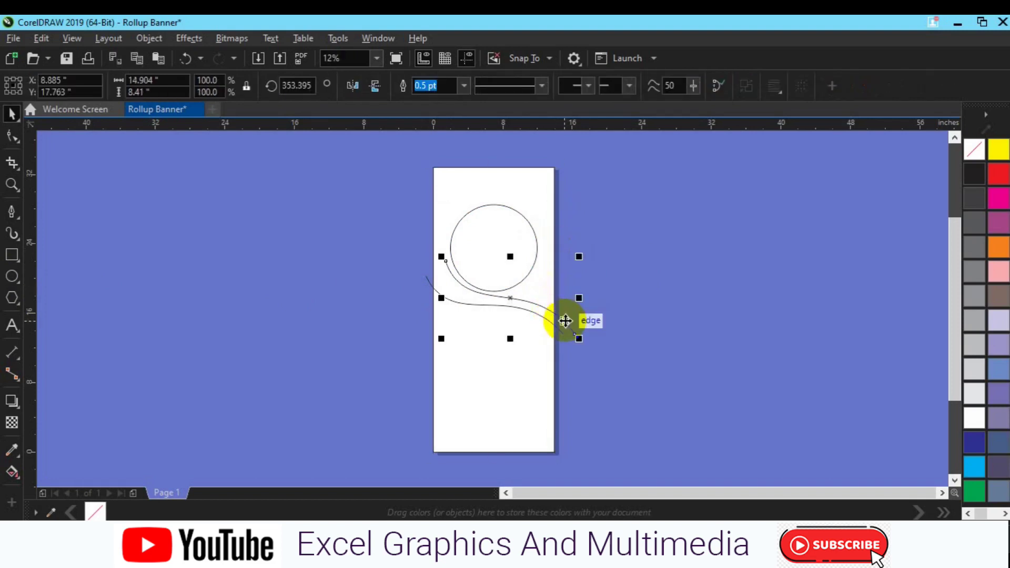
Step: Nudge the swoosh down and edit its nodes so it hugs the circle's underside
drag(565, 321, 564, 319)
click(11, 138)
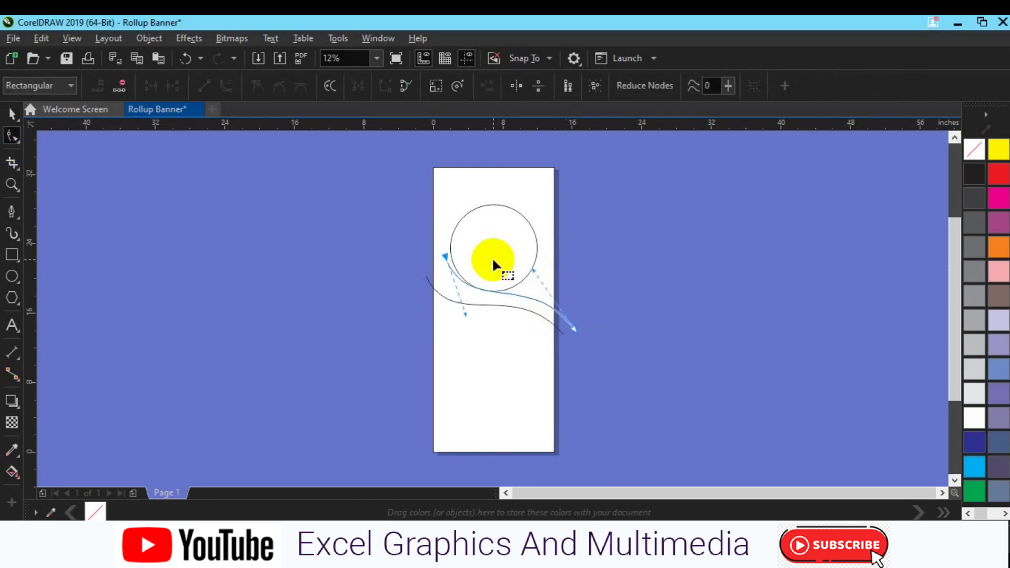
drag(448, 255, 452, 256)
drag(583, 317, 561, 365)
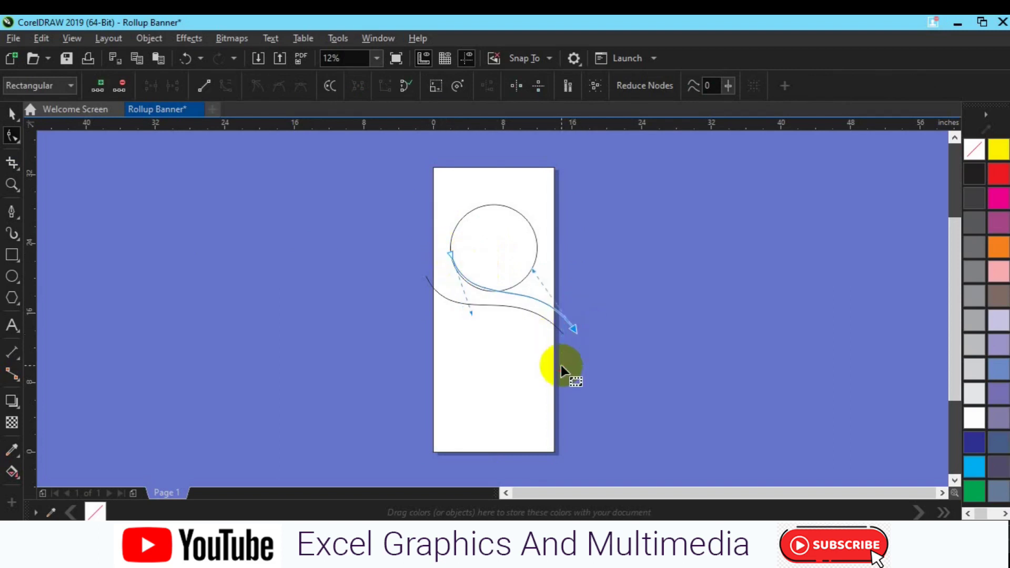
drag(472, 312, 472, 314)
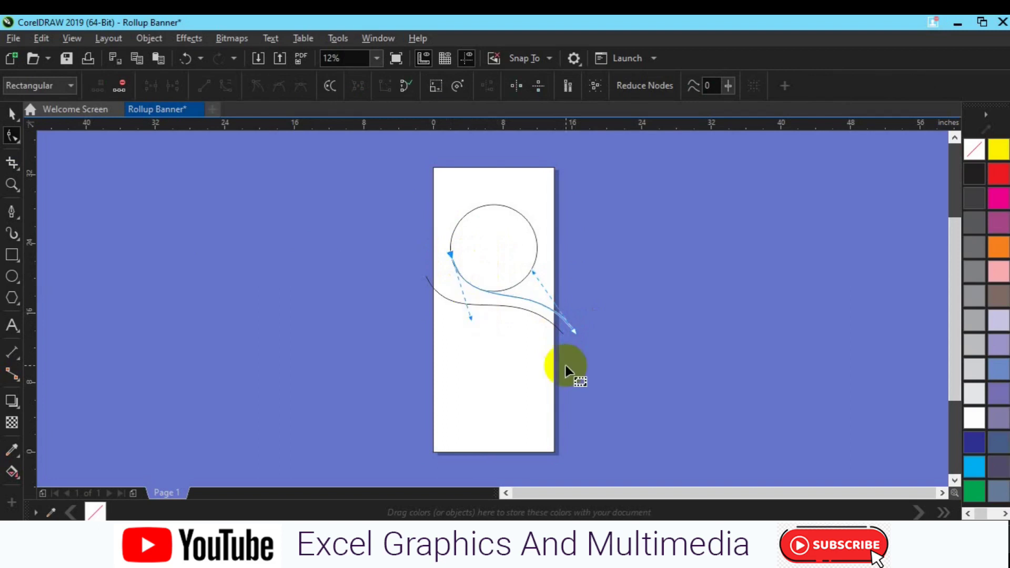
key(space)
click(332, 311)
Step: Start a Pen arc from the circle's top sweeping out to the right
click(12, 211)
click(503, 206)
drag(584, 263, 593, 306)
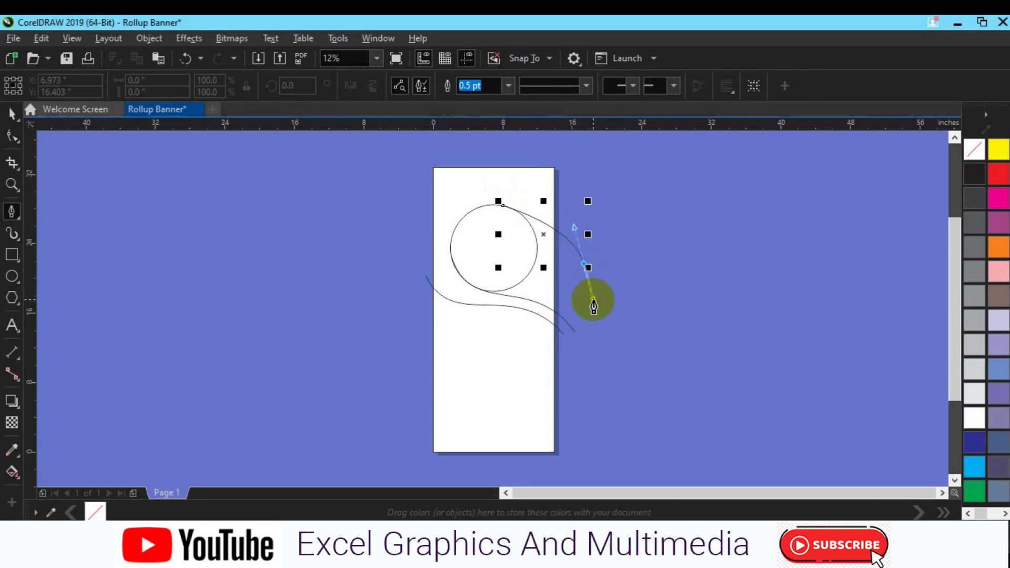
Step: Finish the top arc, then adjust the inner swoosh's bend with the Shape tool
key(space)
click(668, 252)
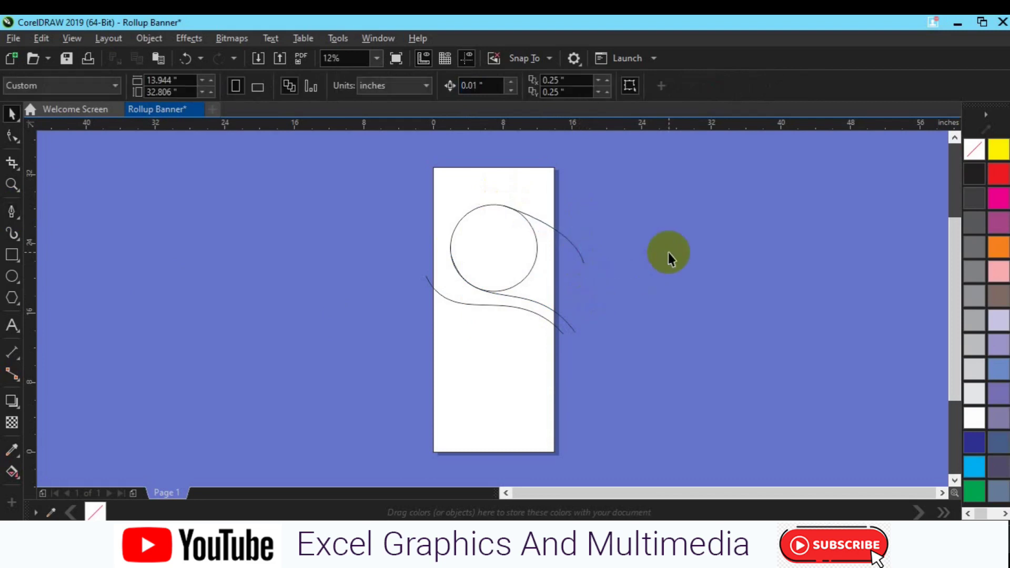
click(463, 308)
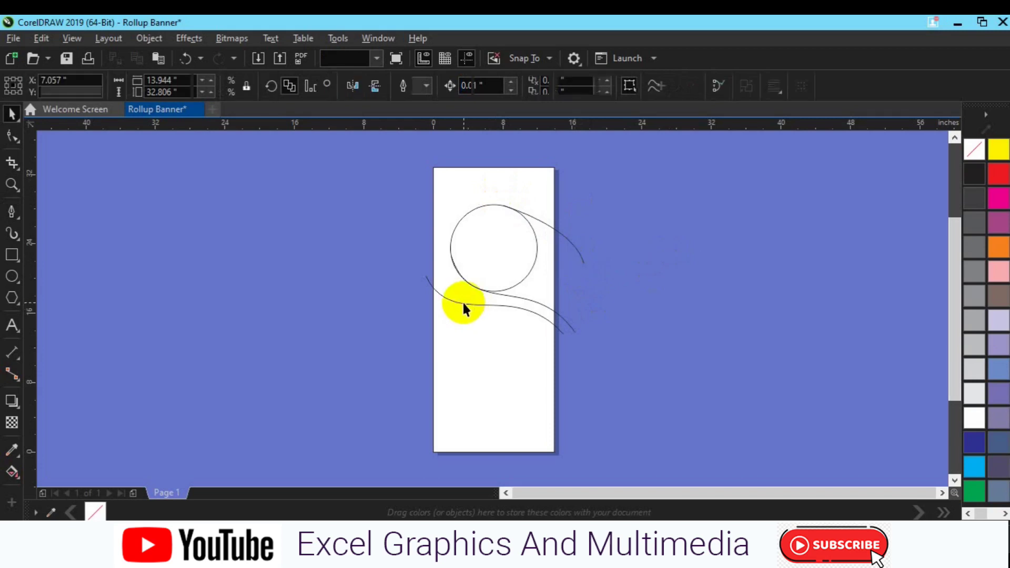
key(F10)
click(460, 301)
drag(453, 330, 454, 323)
mouse_move(401, 244)
mouse_down()
mouse_move(452, 289)
mouse_move(429, 278)
mouse_up()
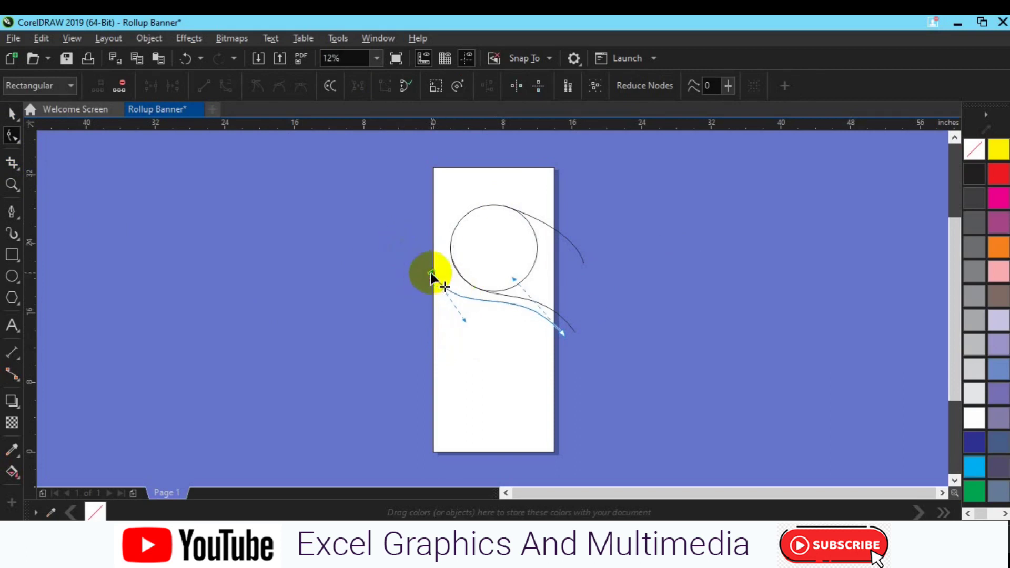
Step: Pull the inner swoosh's end up toward the circle so it wraps underneath
click(509, 283)
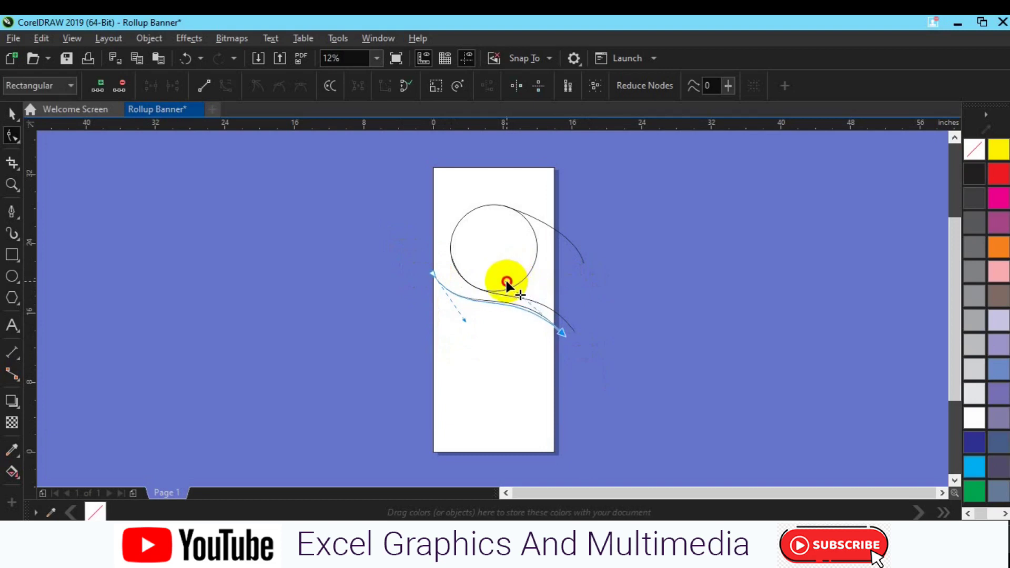
drag(502, 284, 503, 284)
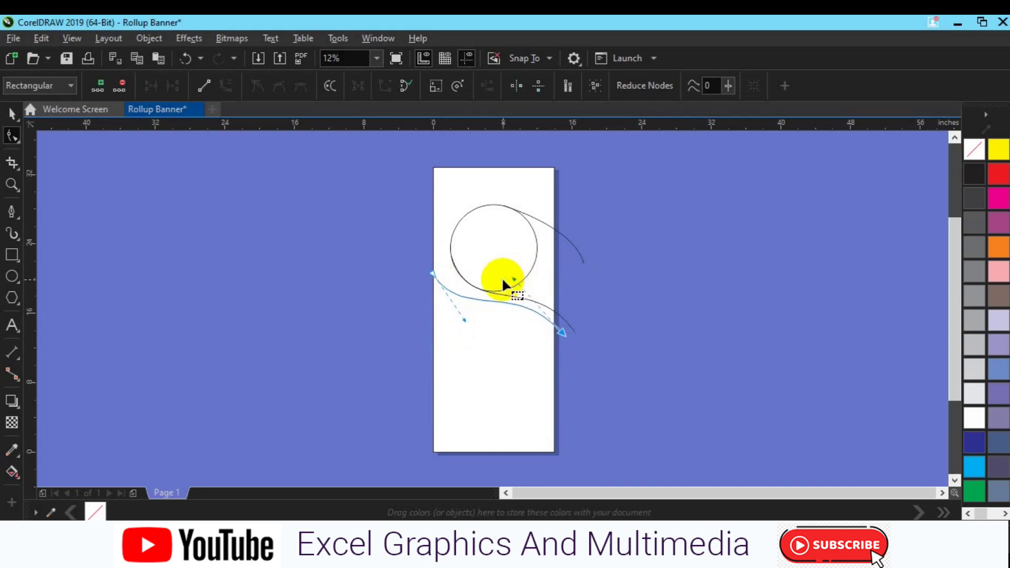
click(575, 333)
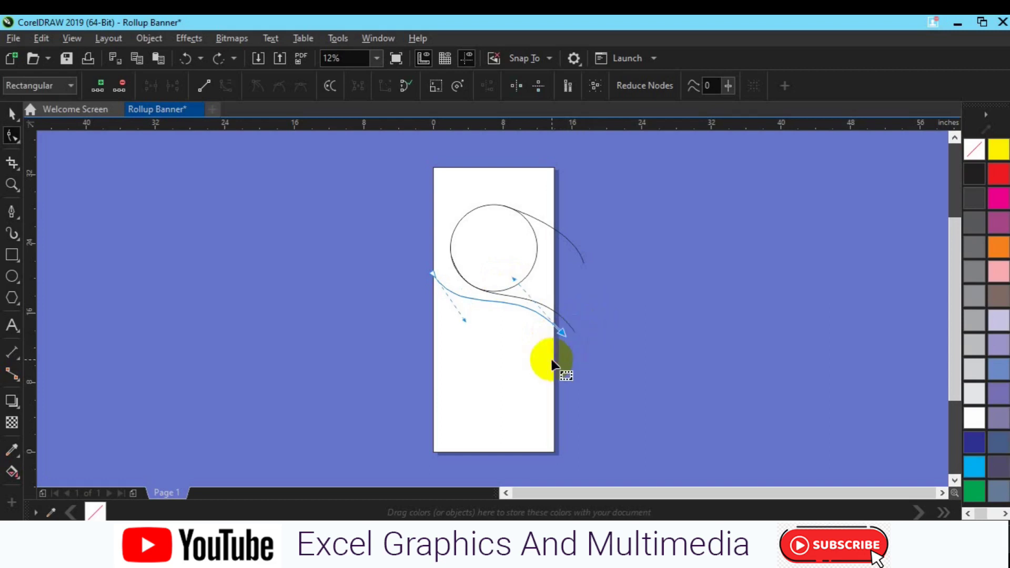
click(565, 331)
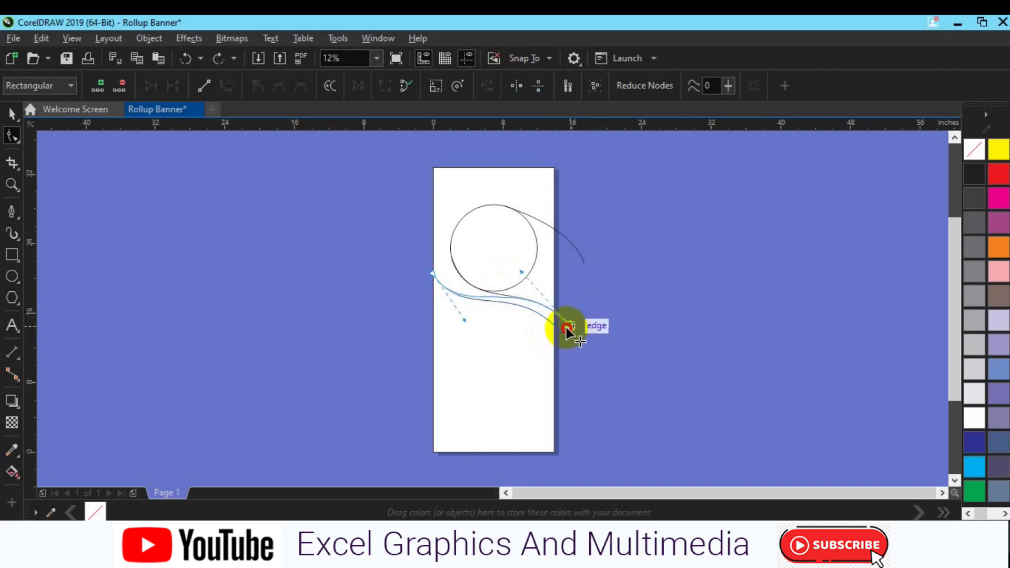
drag(565, 331, 535, 298)
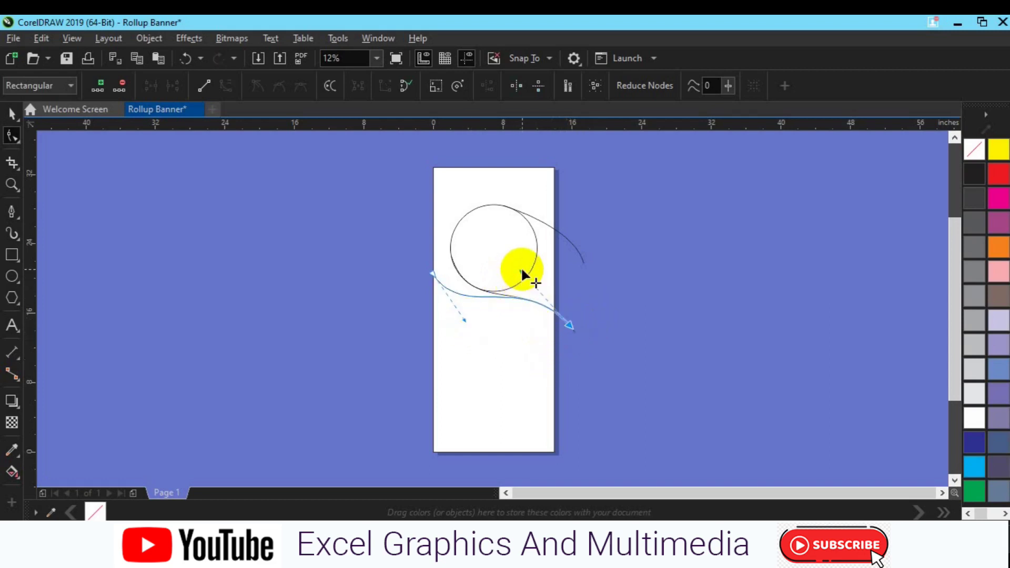
click(522, 276)
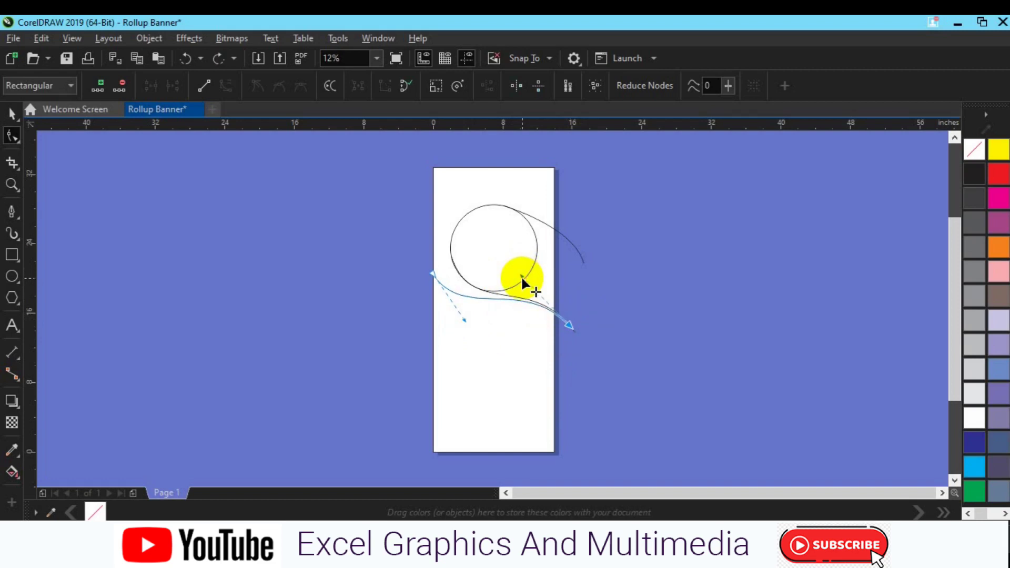
key(space)
click(619, 328)
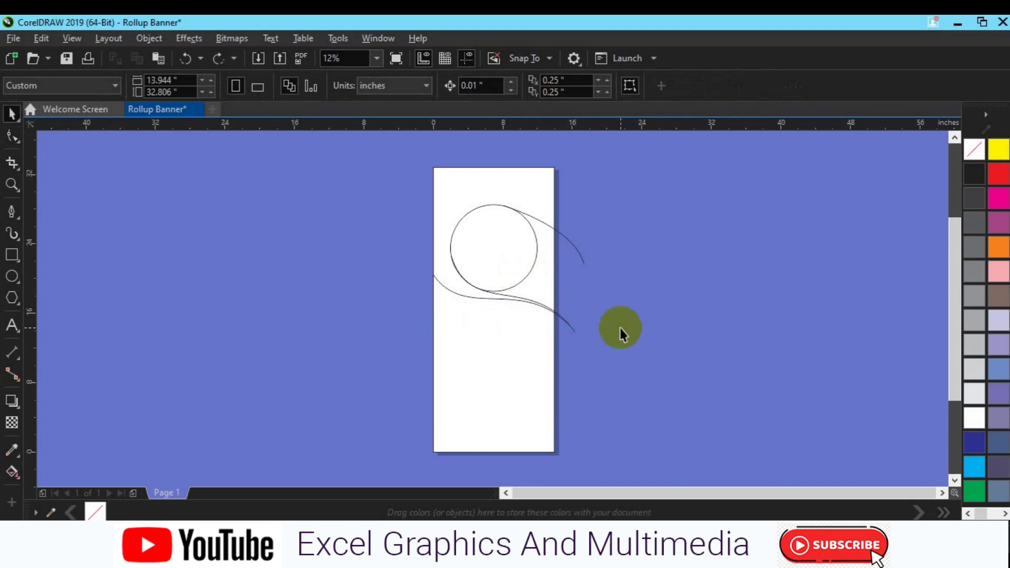
click(11, 276)
Step: Draw a small circle, resize it to about 5.246 inches, and park it left of the page
mouse_move(244, 319)
mouse_down()
mouse_move(301, 376)
mouse_move(529, 272)
mouse_move(550, 294)
mouse_up()
key(space)
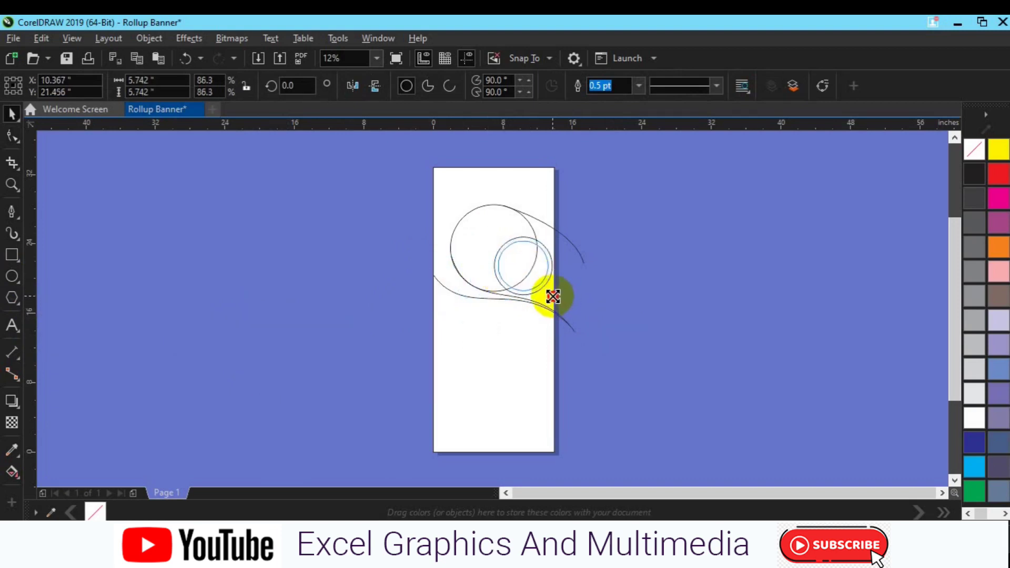
drag(550, 295, 554, 292)
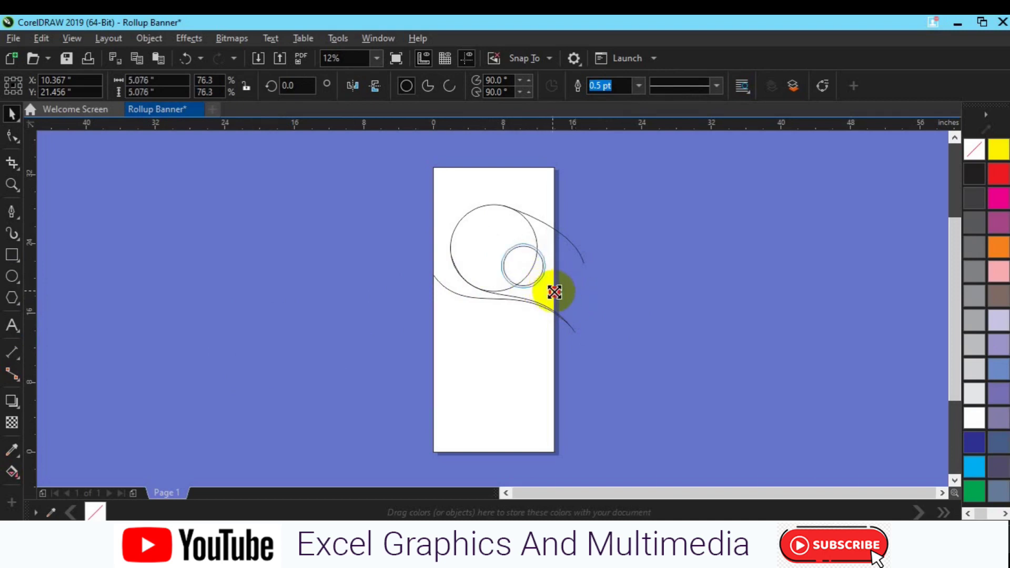
click(601, 289)
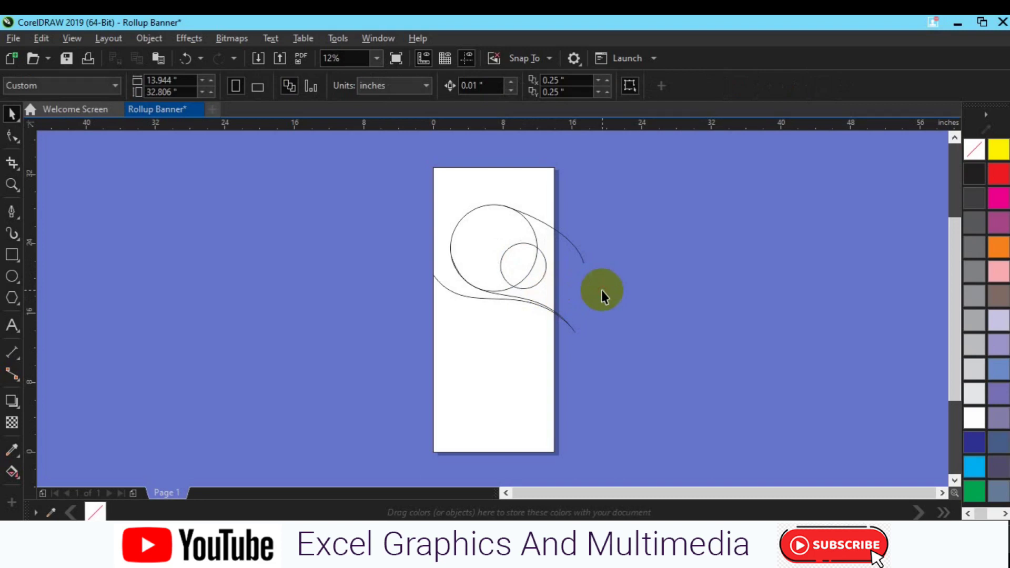
click(536, 272)
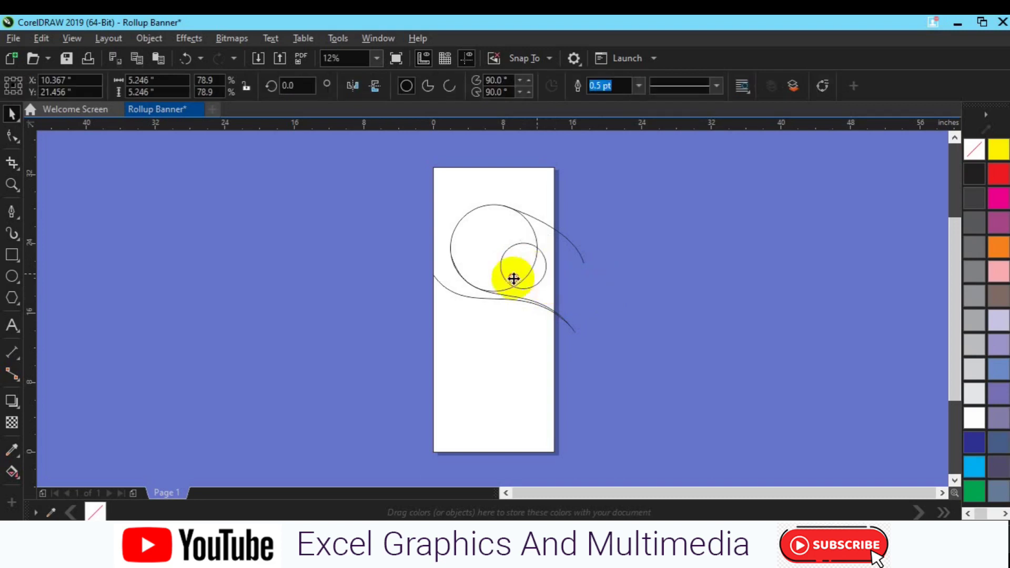
drag(538, 274, 331, 313)
click(229, 374)
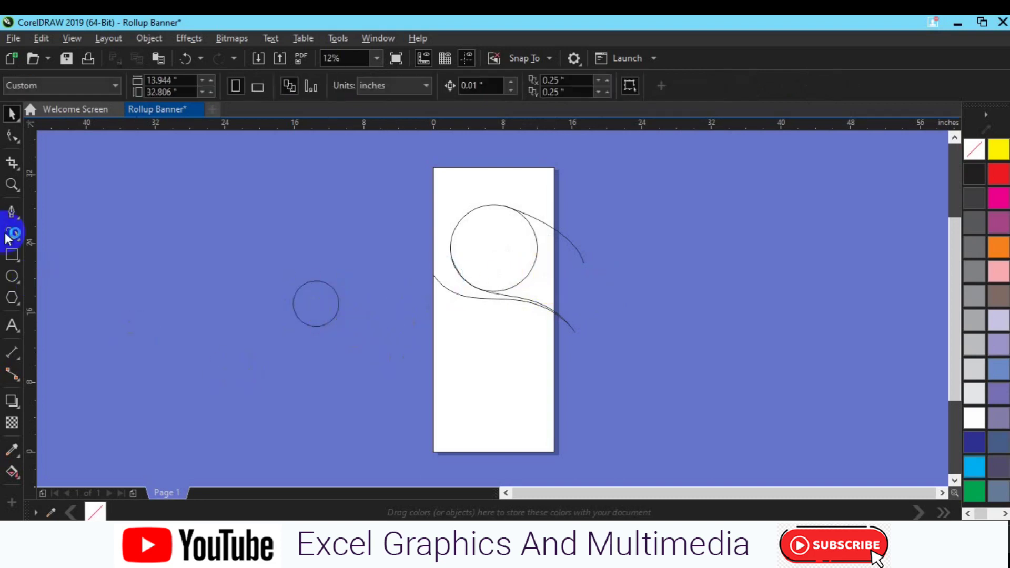
click(12, 212)
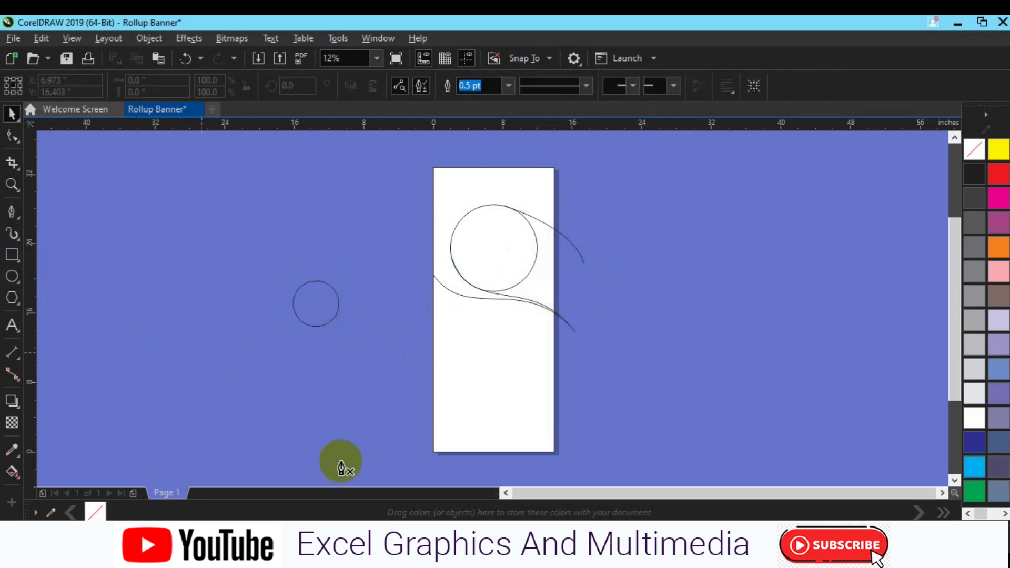
Step: Draw a wave curve along the bottom of the page with the Pen tool
click(432, 413)
drag(477, 442, 498, 469)
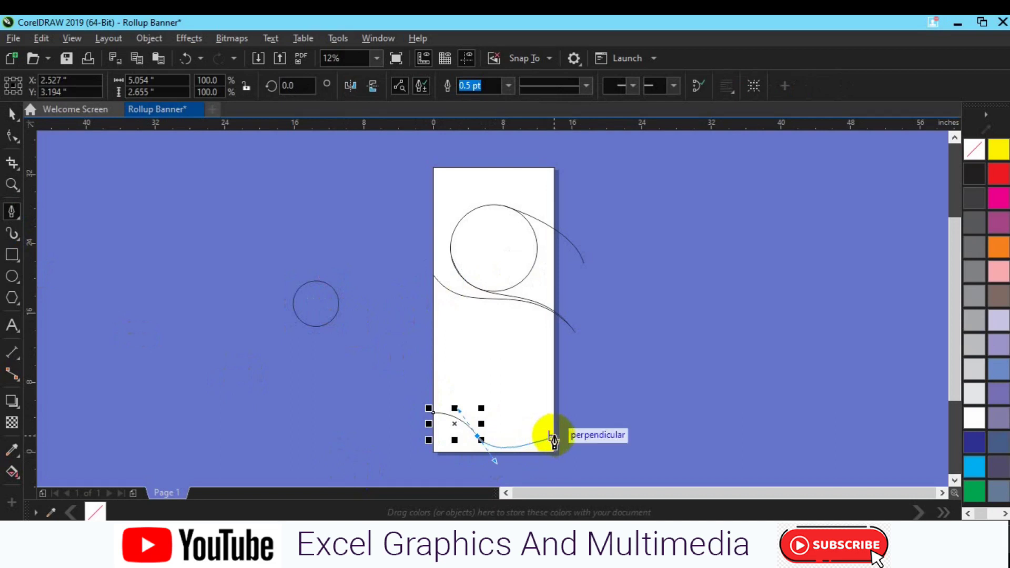
drag(554, 436, 568, 428)
key(space)
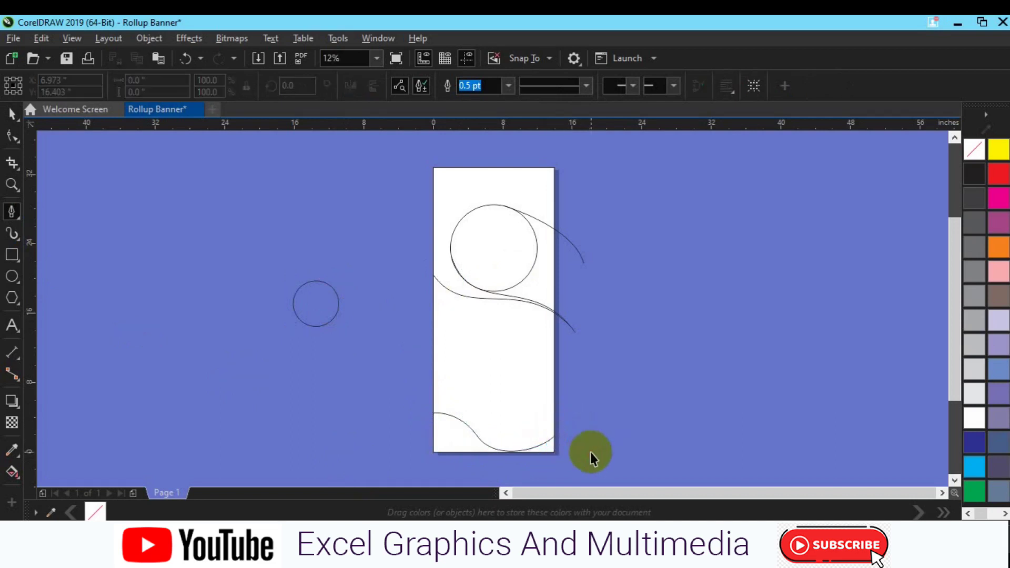
Step: Enlarge the bottom wave curve slightly, to about 105%
click(590, 453)
click(527, 450)
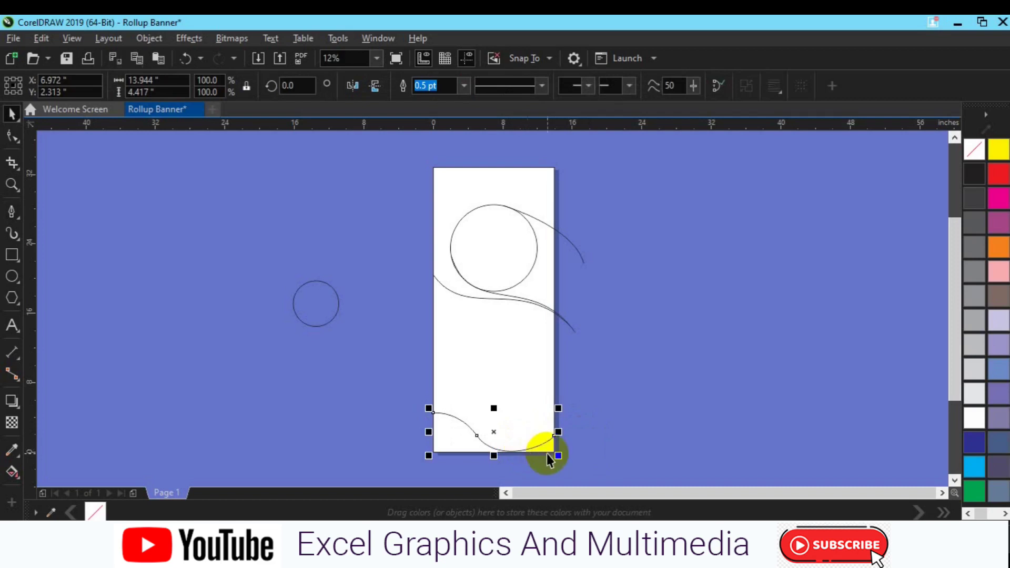
drag(559, 456, 562, 456)
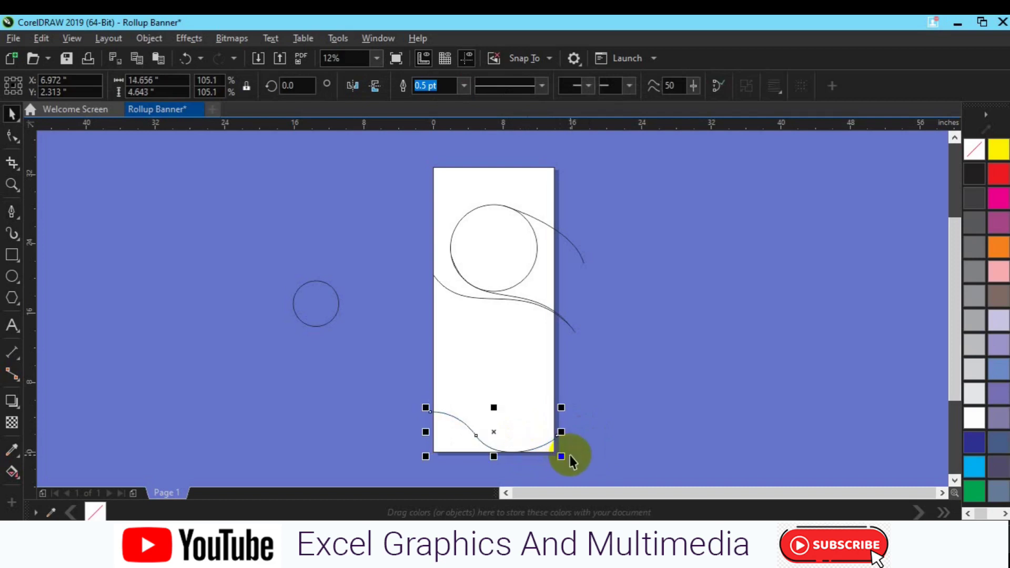
click(612, 444)
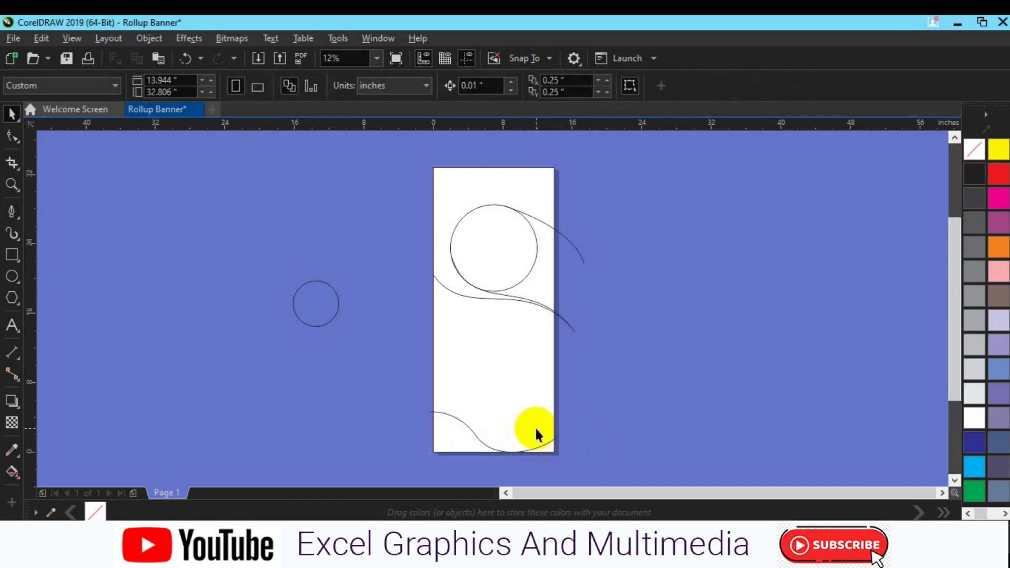
Step: Draw a new curve from the page's left-edge midpoint sweeping across the middle
click(11, 211)
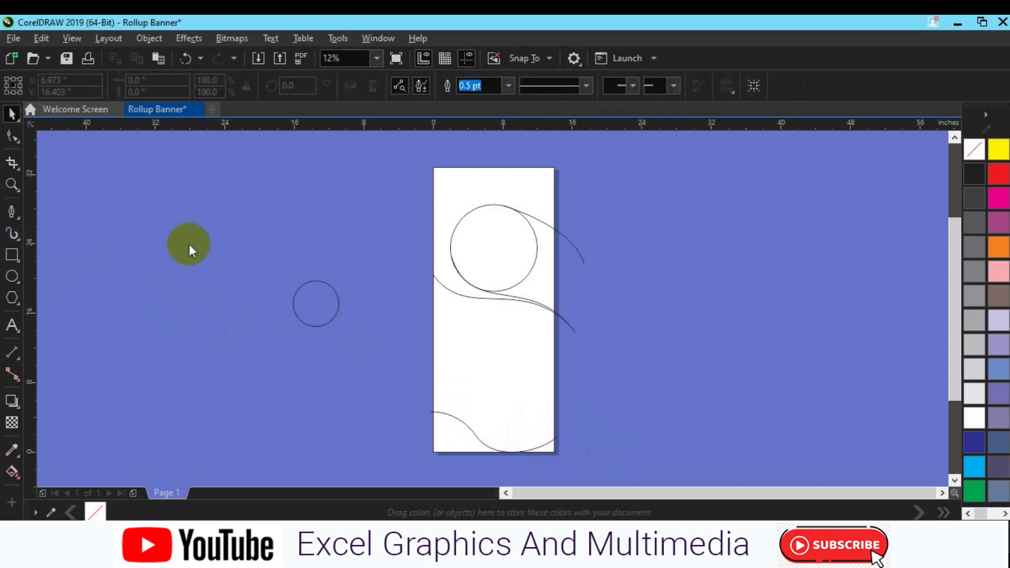
click(434, 311)
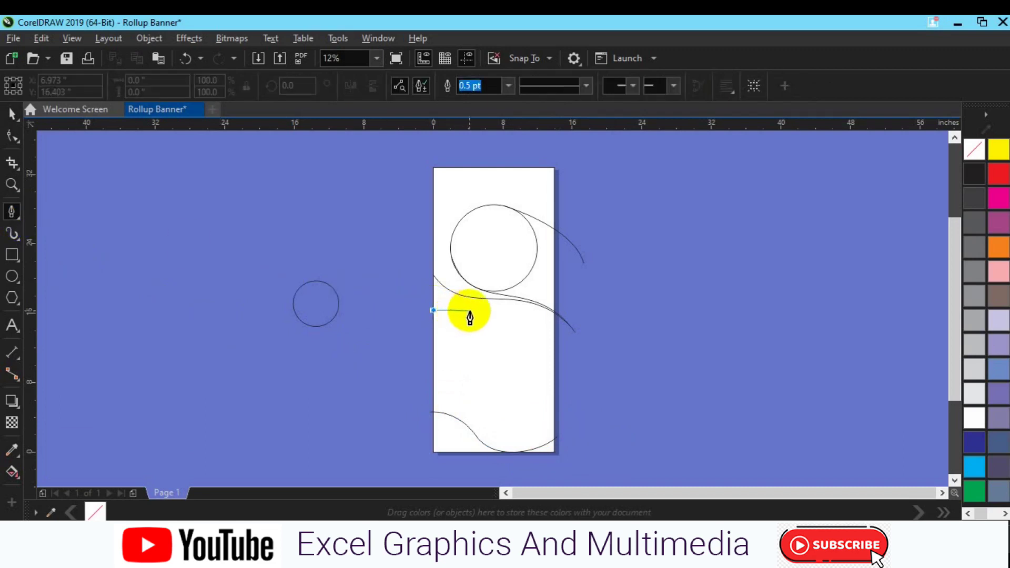
drag(488, 298, 530, 304)
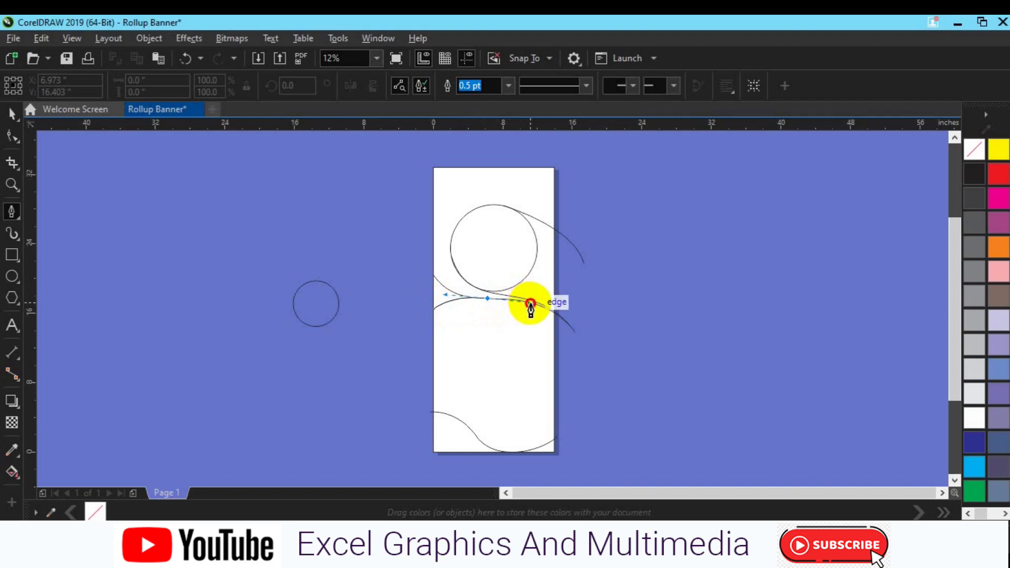
double_click(534, 304)
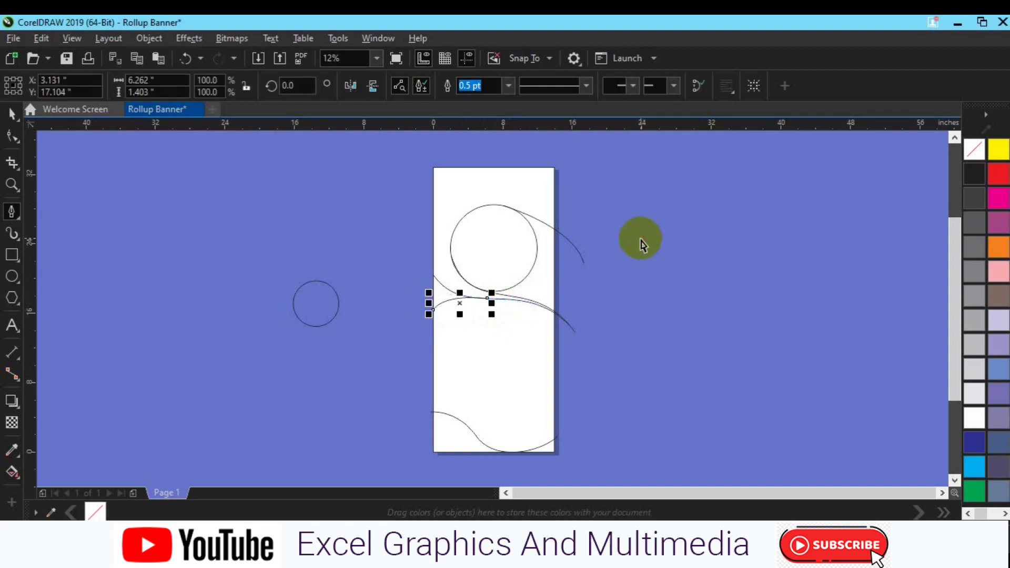
key(space)
click(640, 239)
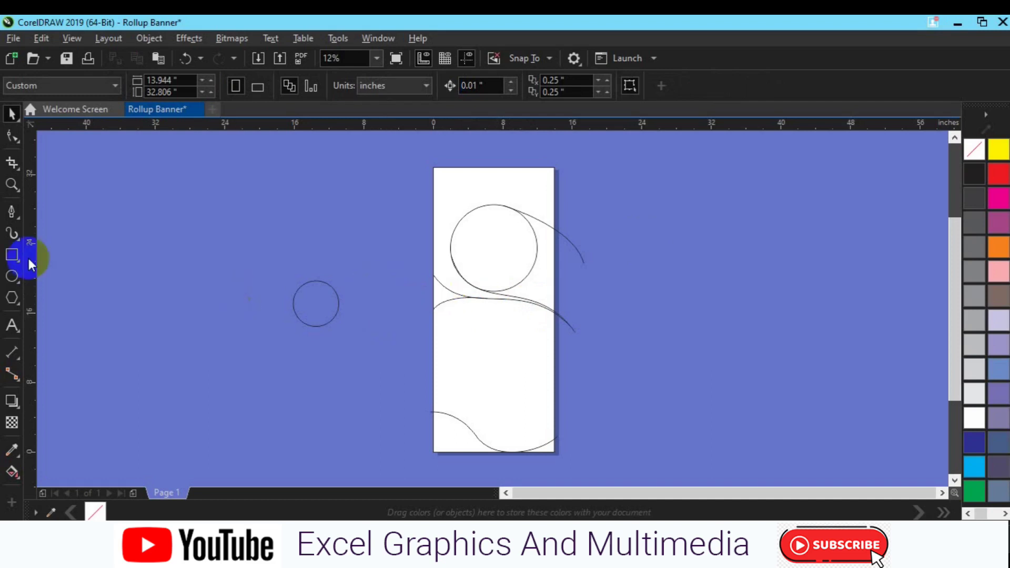
Step: Step the top banner circle's outline up through 8, 12 and 16 pt to 24.0 pt
click(17, 478)
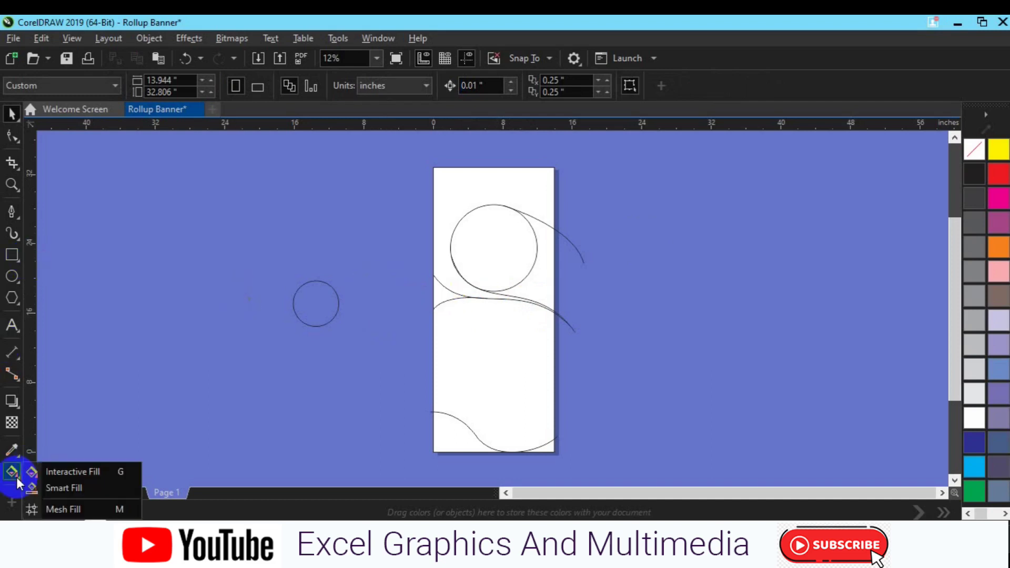
click(53, 488)
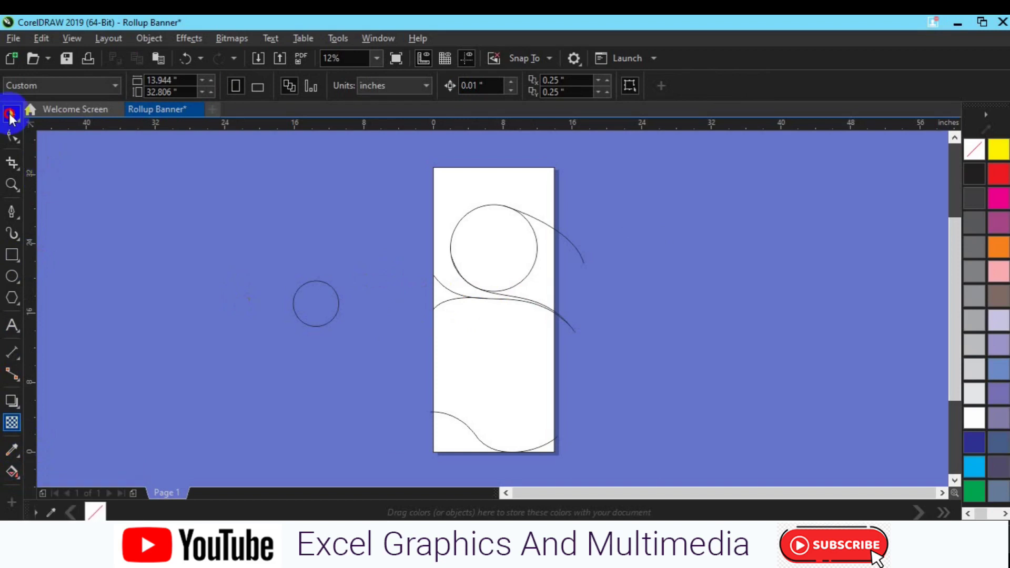
click(453, 227)
click(639, 87)
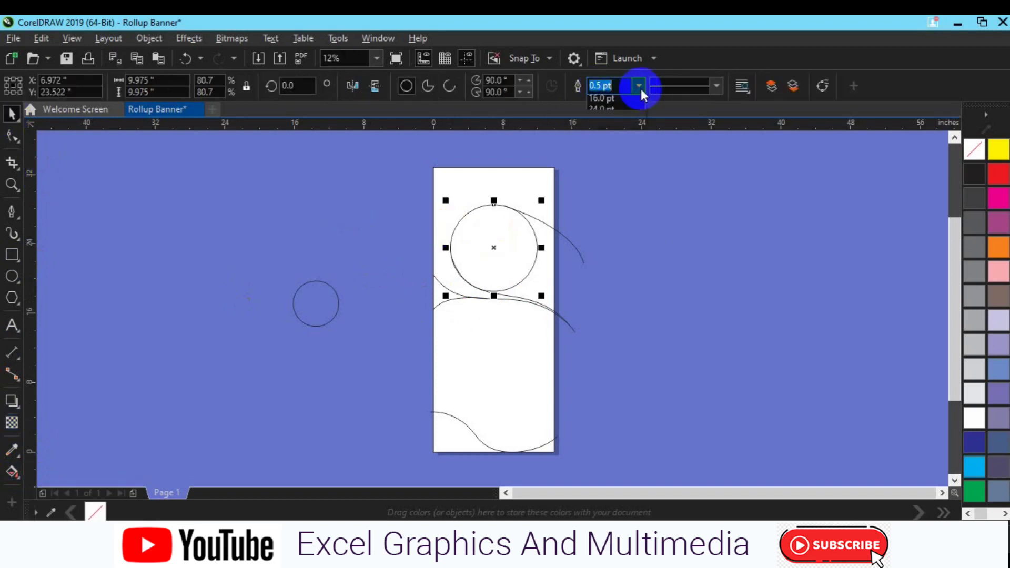
click(604, 200)
click(638, 87)
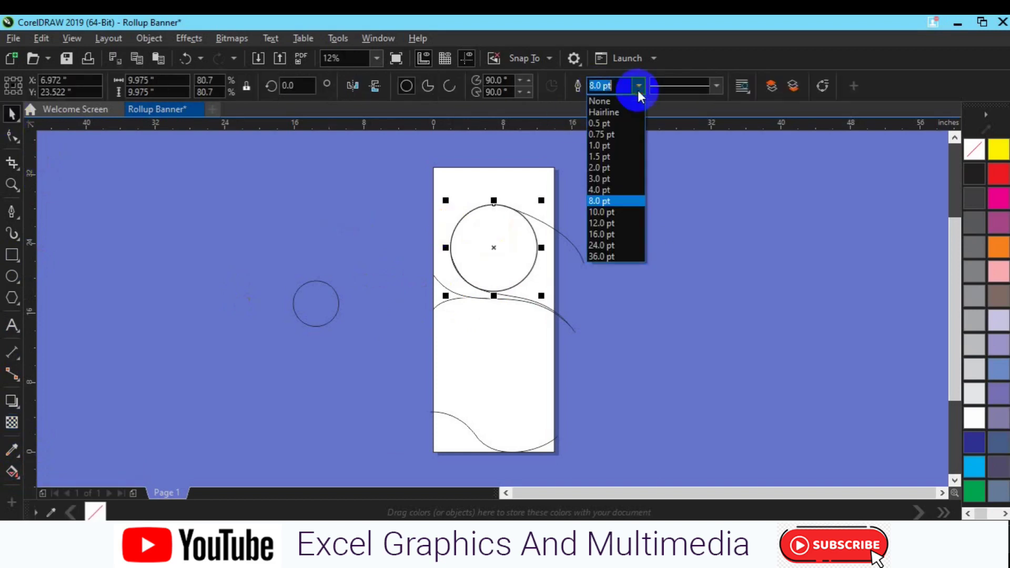
click(605, 223)
click(639, 86)
click(605, 233)
click(638, 86)
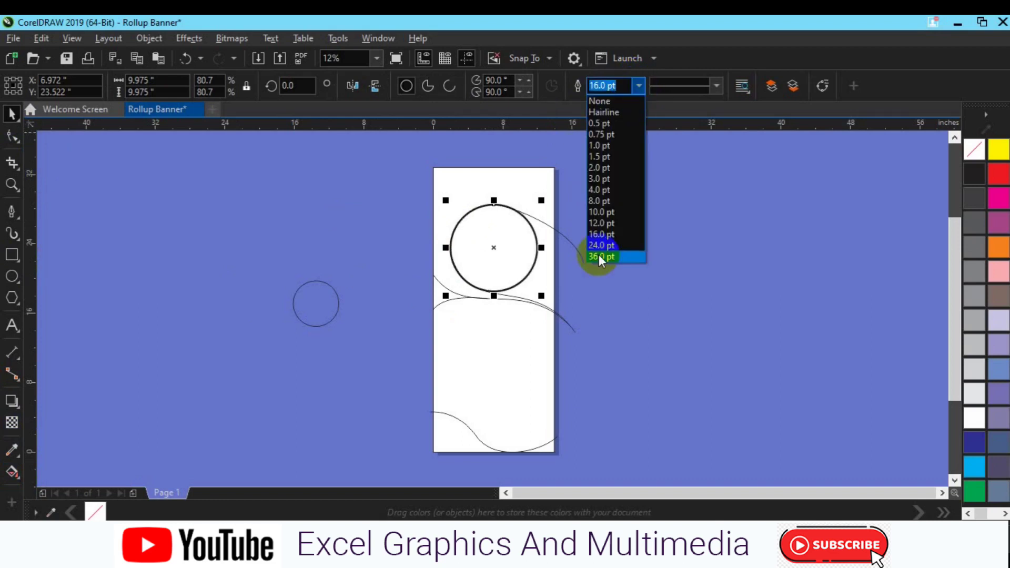
click(605, 245)
click(193, 272)
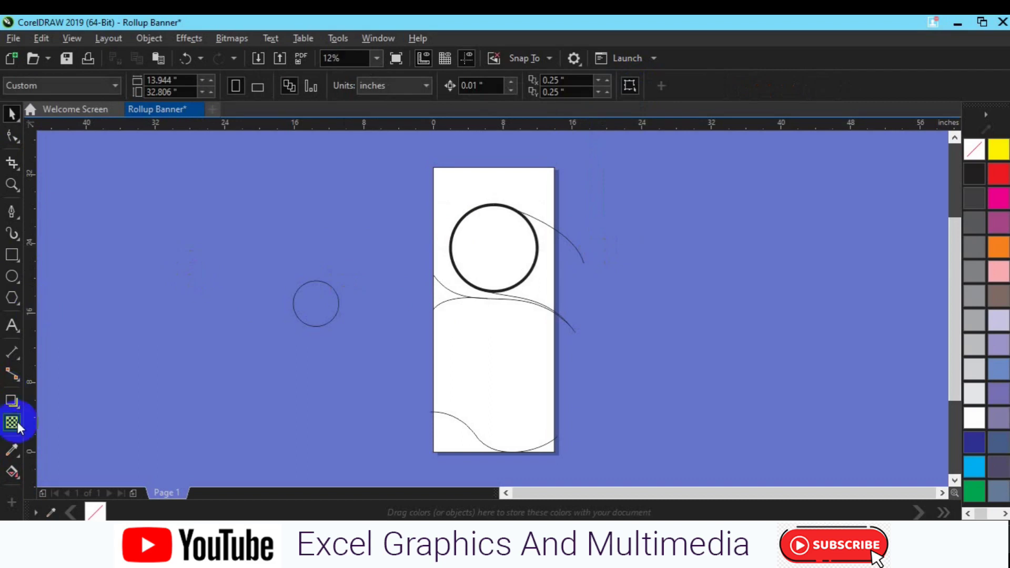
Step: Smart-fill the areas around the top circle and both bottom corner regions
drag(17, 478, 67, 493)
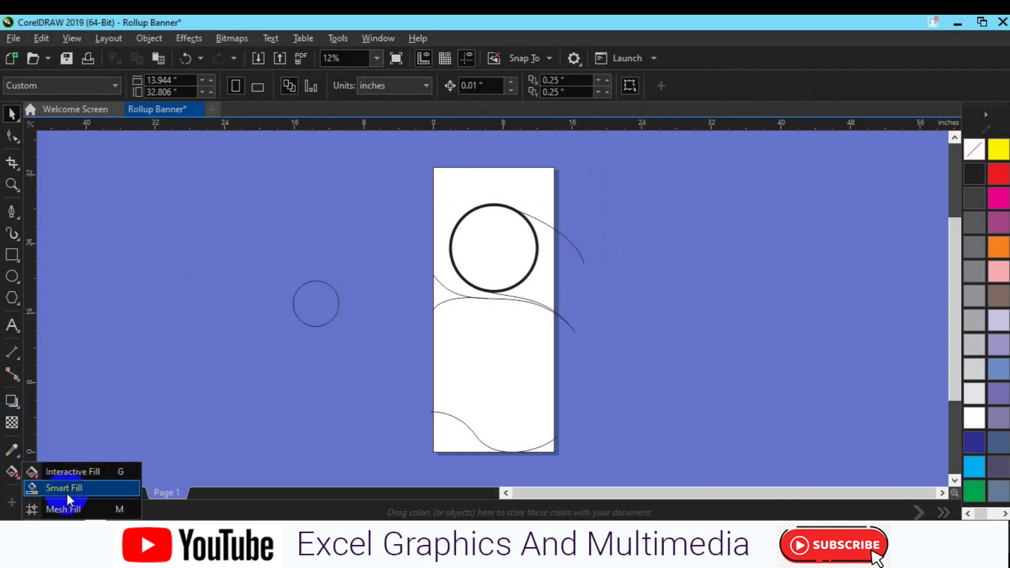
click(67, 488)
click(461, 211)
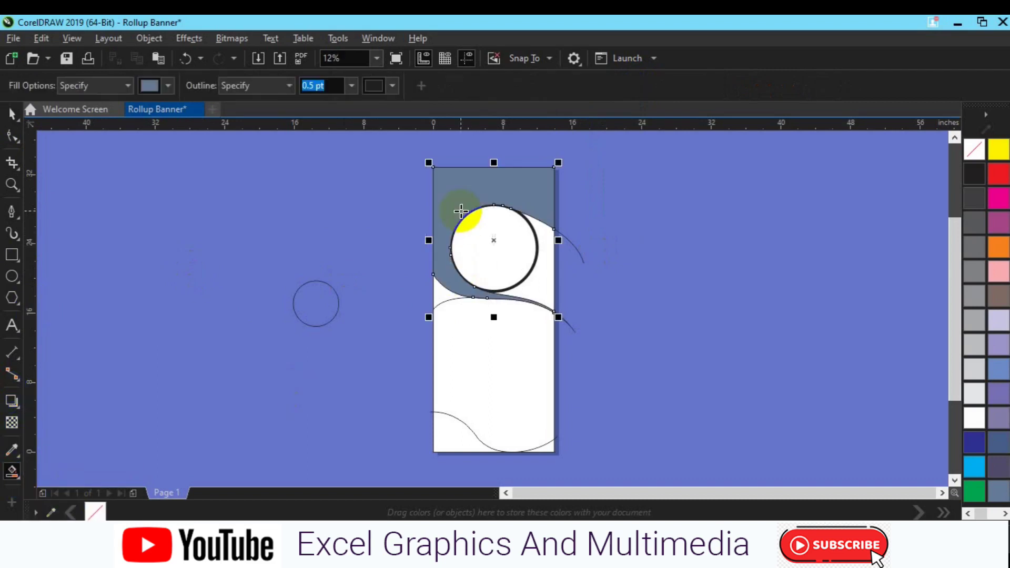
click(545, 280)
click(461, 317)
click(440, 294)
click(460, 433)
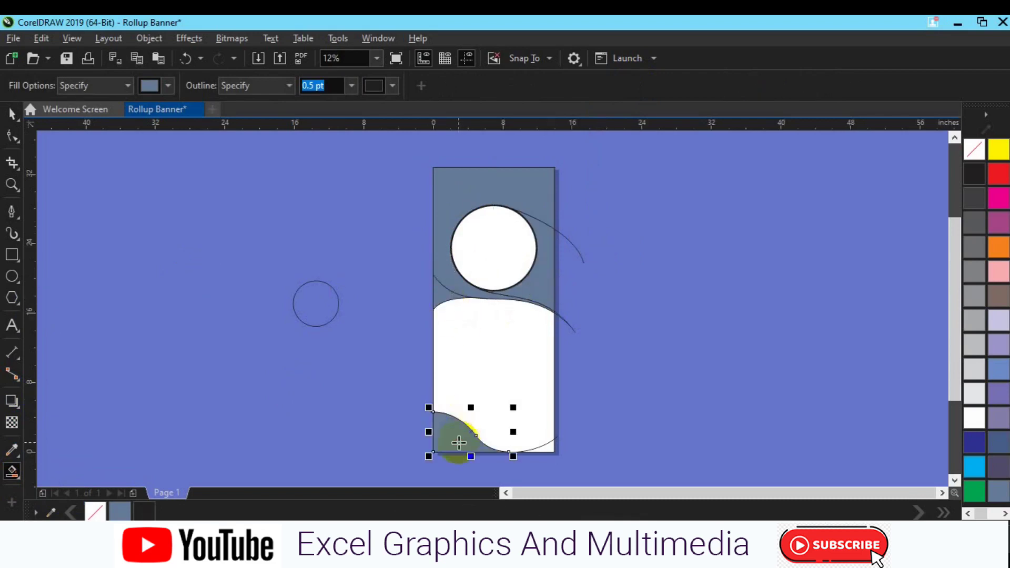
click(547, 447)
Step: Delete the stray curve piece sticking out past the banner's right edge
key(space)
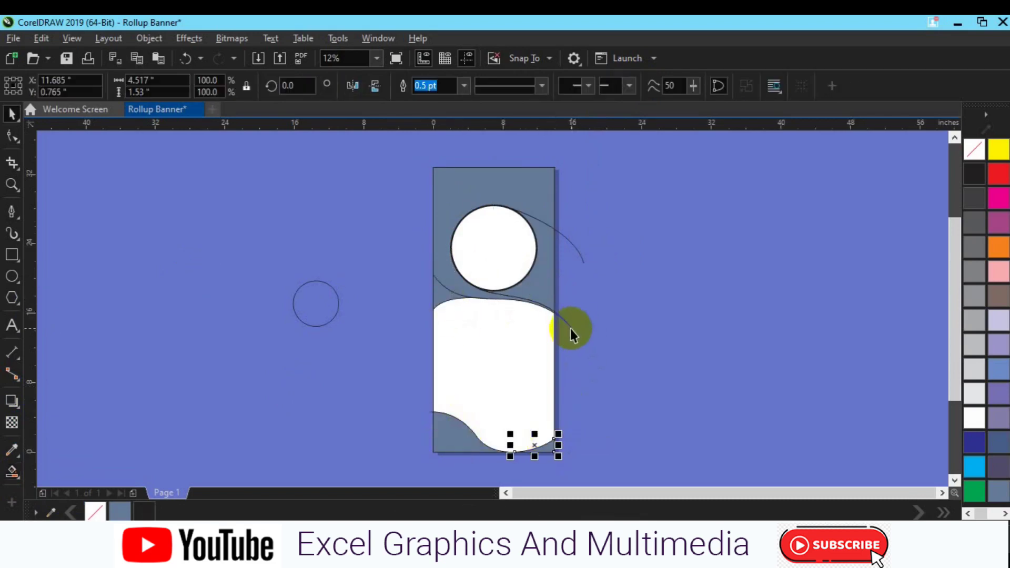
click(571, 329)
key(Escape)
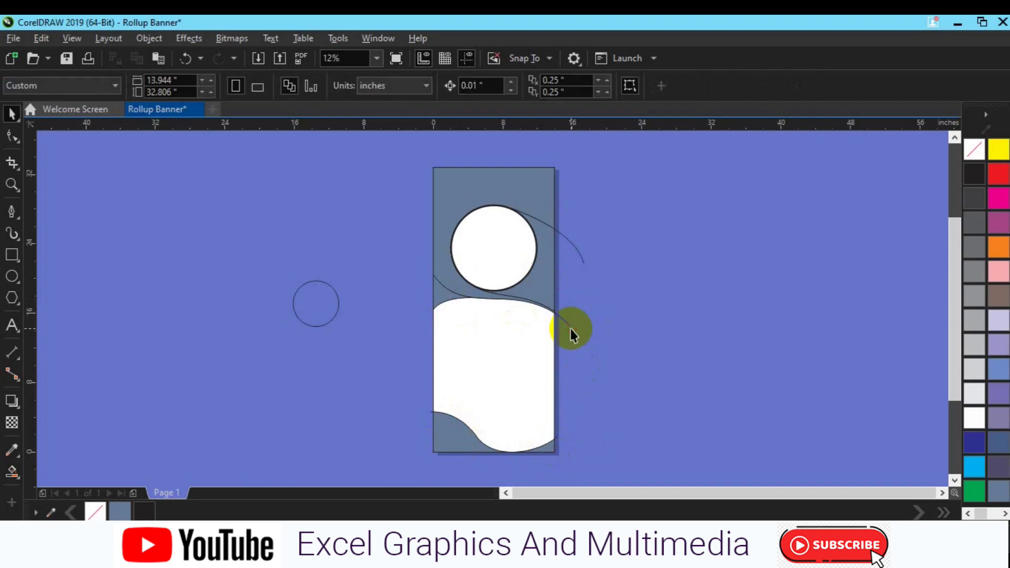
click(571, 328)
click(570, 311)
click(580, 258)
key(Delete)
Step: Fill the small circle left of the banner black and give it a 24.0 pt outline
drag(390, 163, 616, 466)
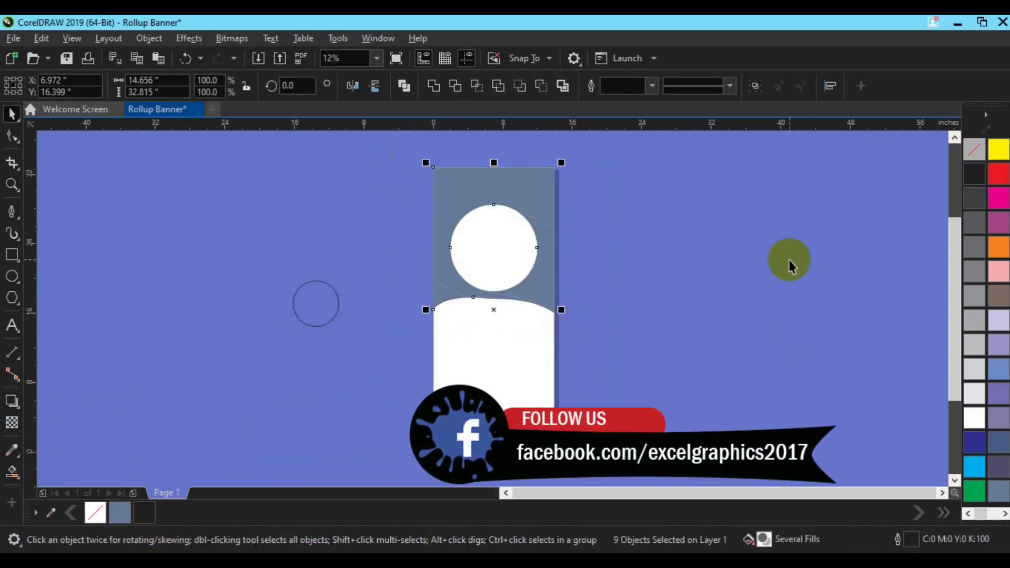
click(315, 326)
click(144, 513)
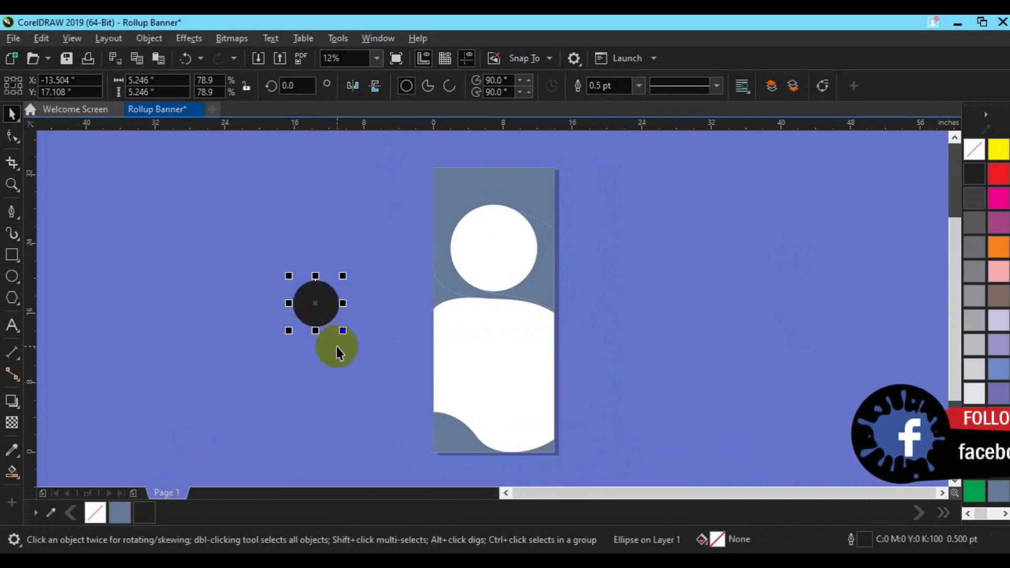
click(638, 86)
click(605, 254)
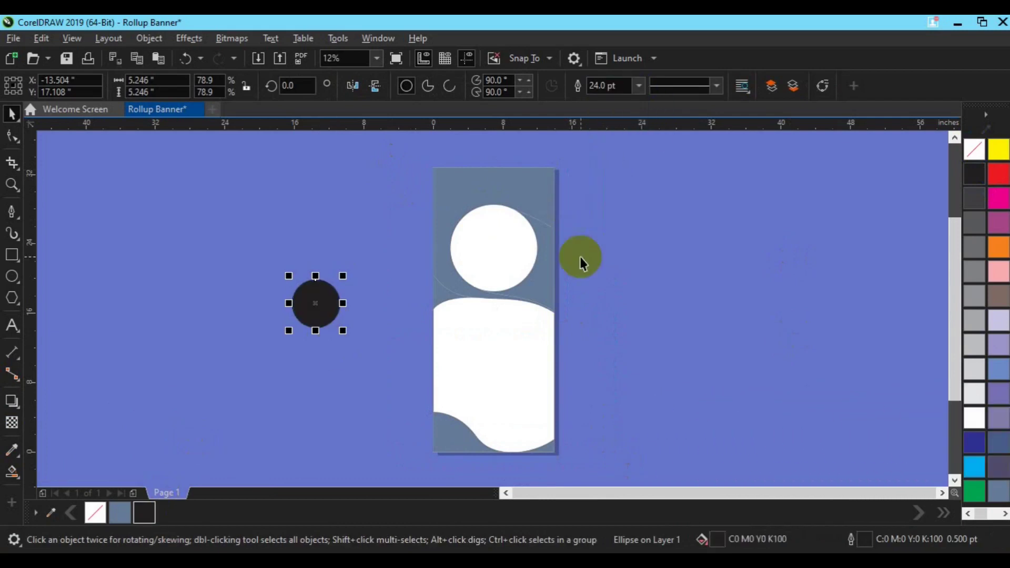
Step: Bring the white banner circle to the front with a 24.0 pt outline
click(474, 282)
right_click(476, 273)
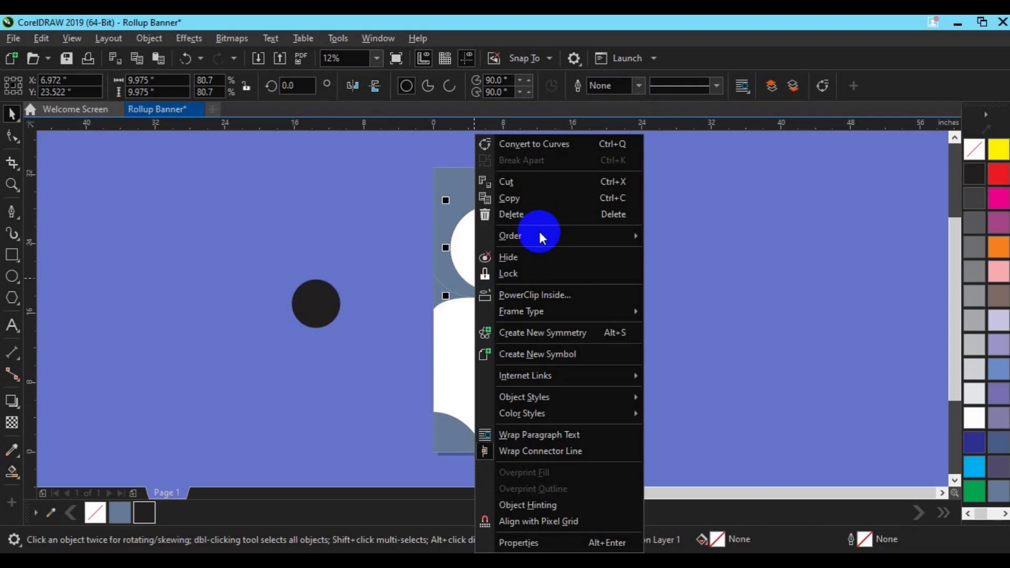
mouse_move(556, 235)
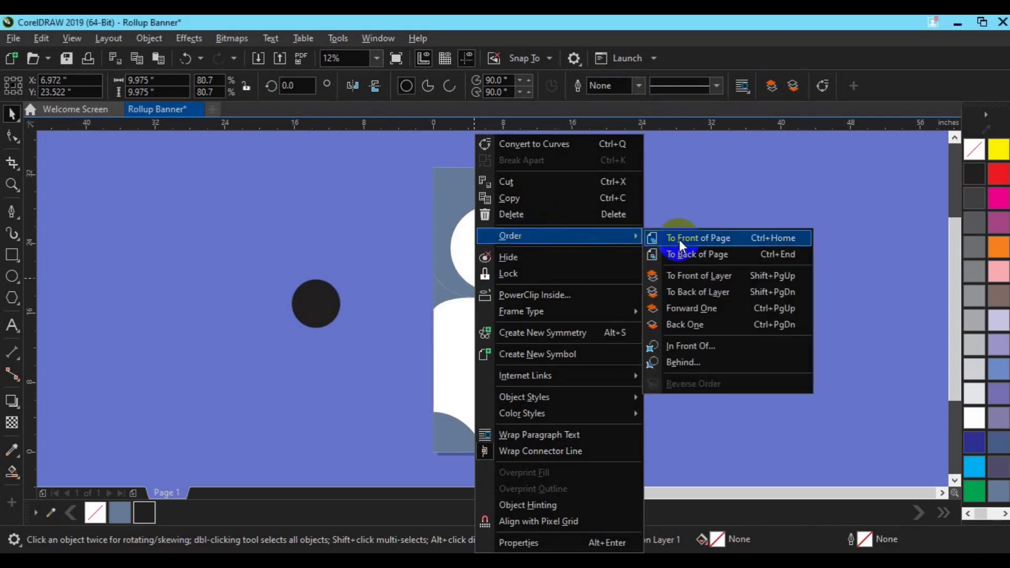
click(680, 239)
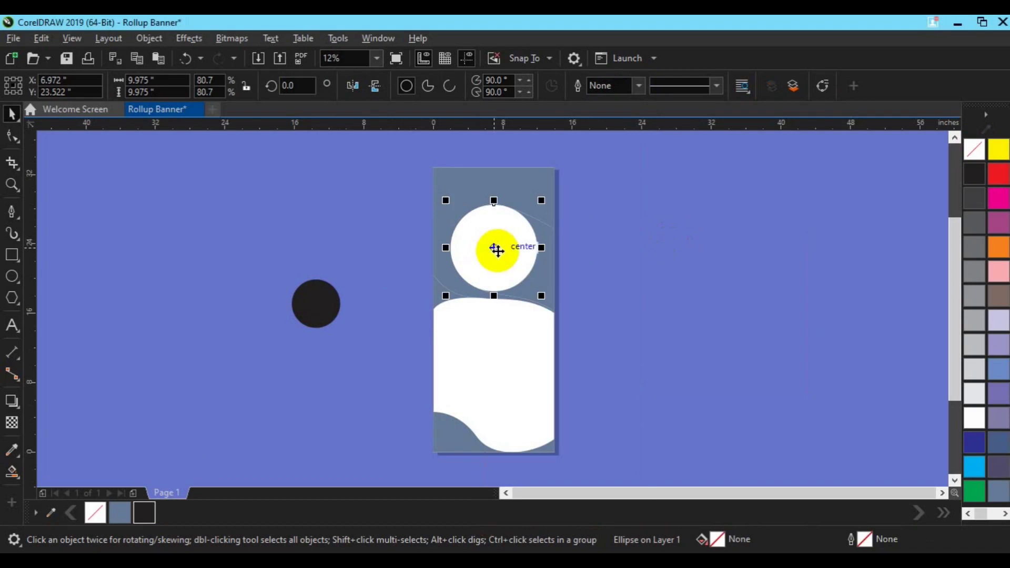
click(637, 87)
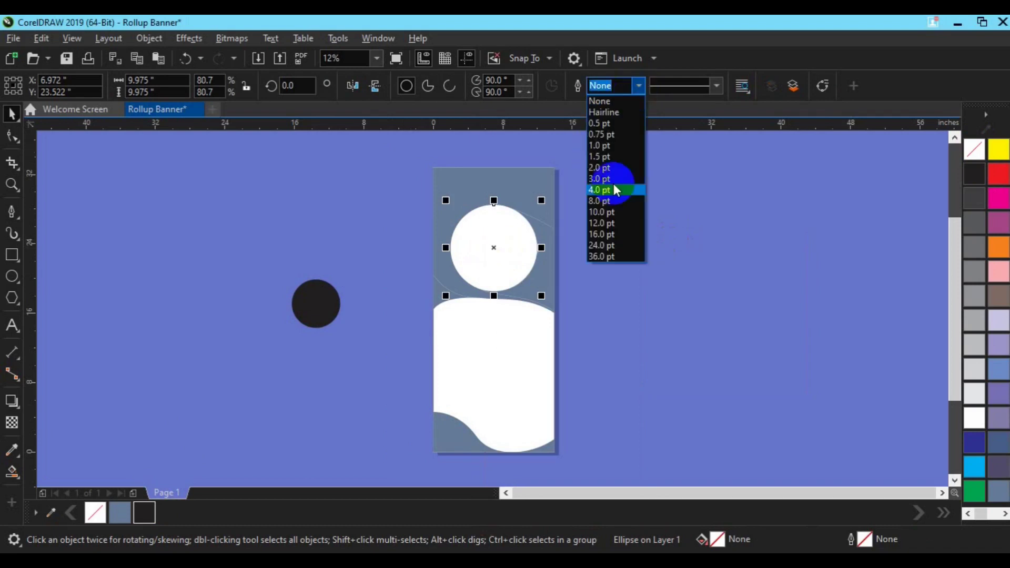
click(614, 247)
click(328, 308)
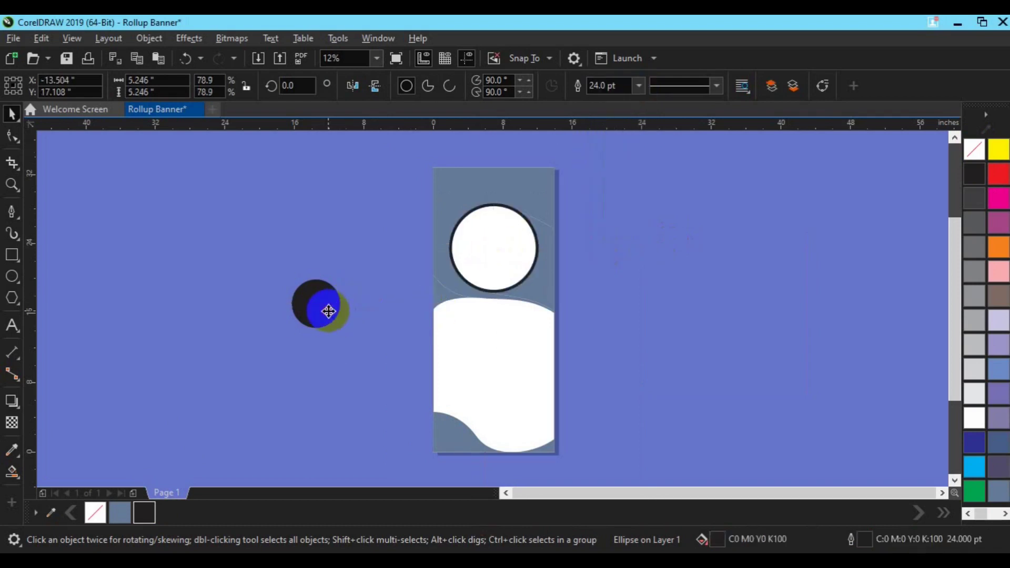
Step: Place the dark circle on the white circle's right edge, in front, with a white outline
drag(328, 312, 530, 270)
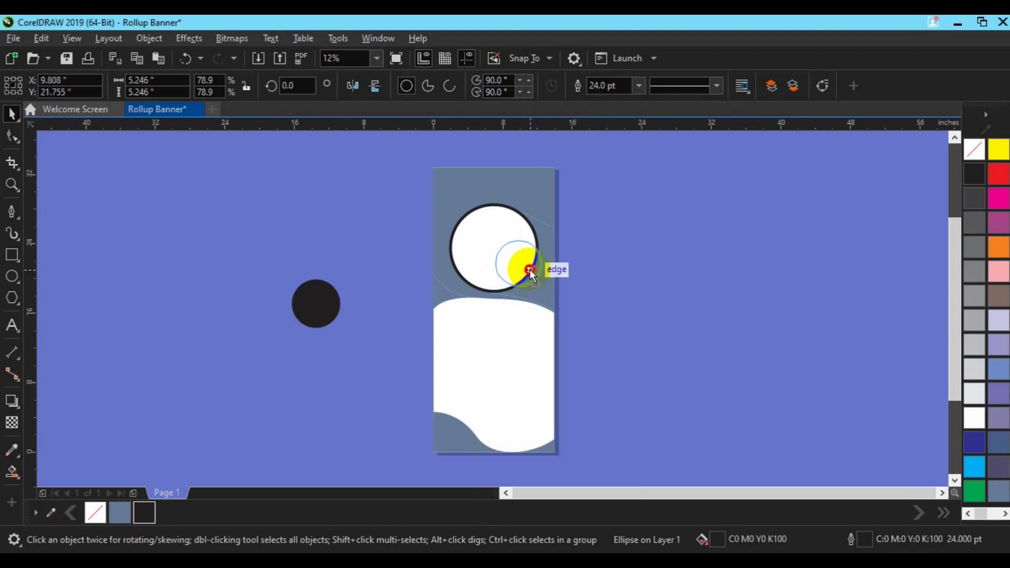
drag(533, 269, 532, 270)
right_click(522, 266)
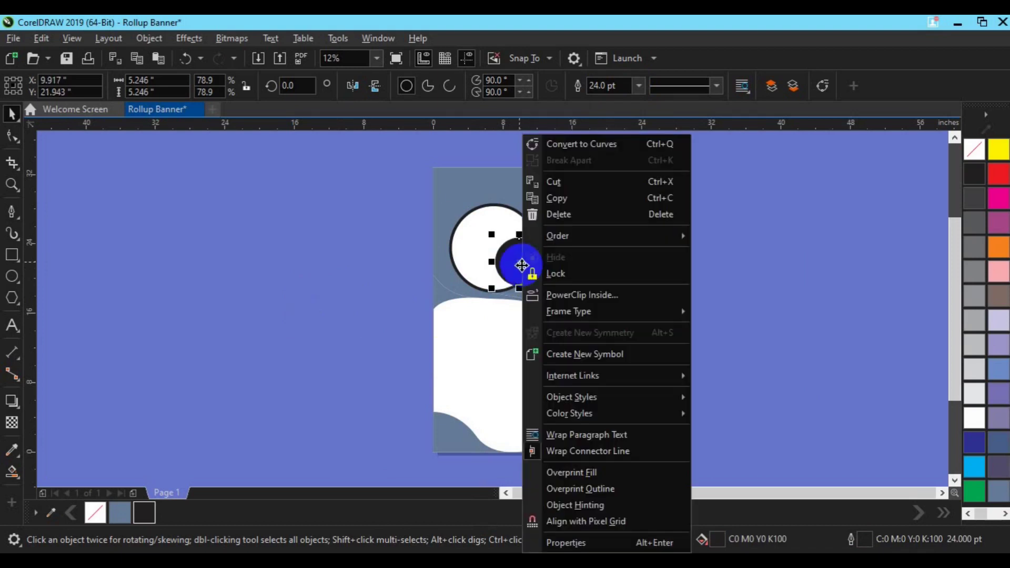
click(570, 236)
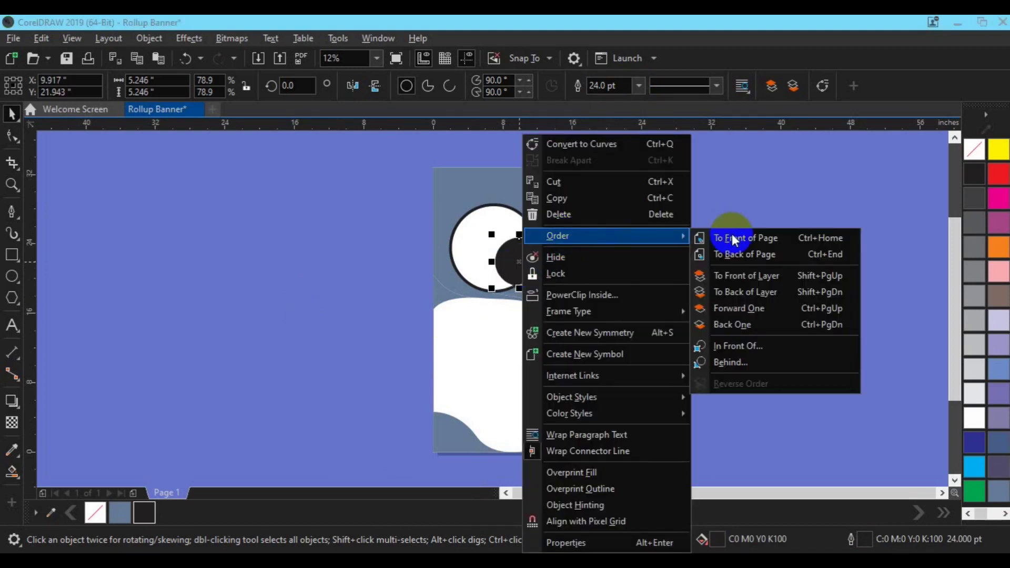
click(733, 238)
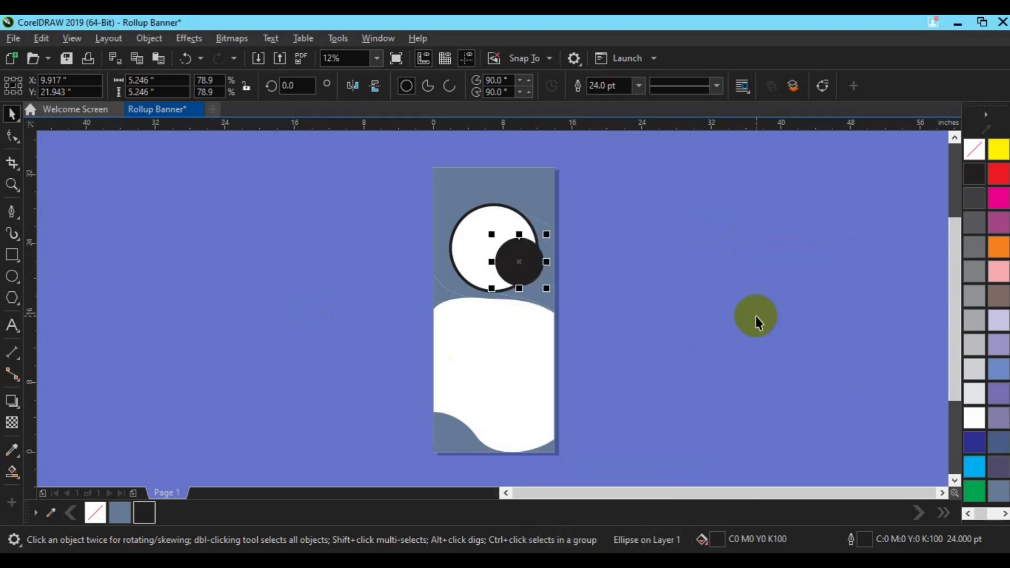
right_click(975, 415)
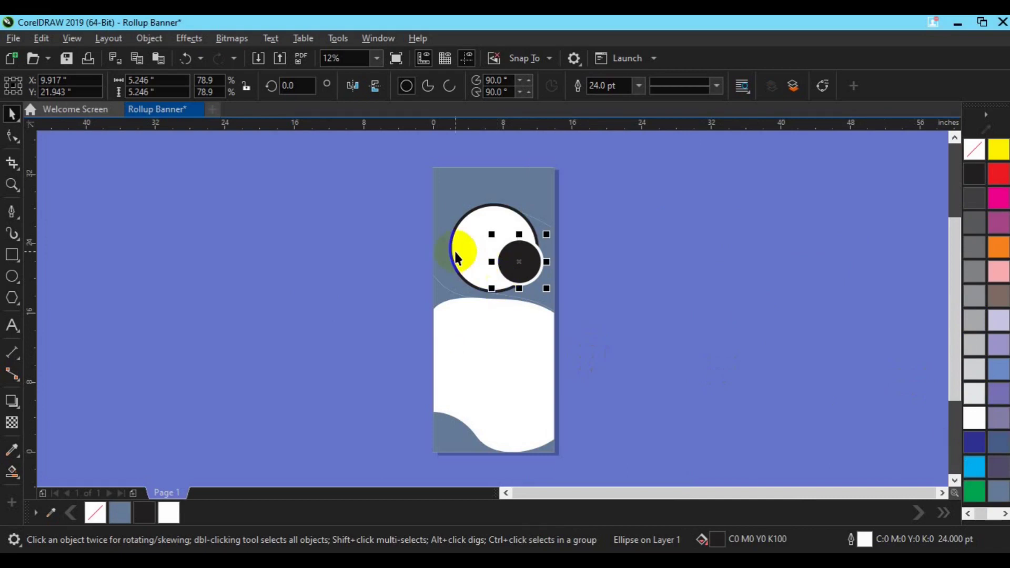
Step: Fill the large circle black with a white outline and overlap the small circle on it
click(460, 246)
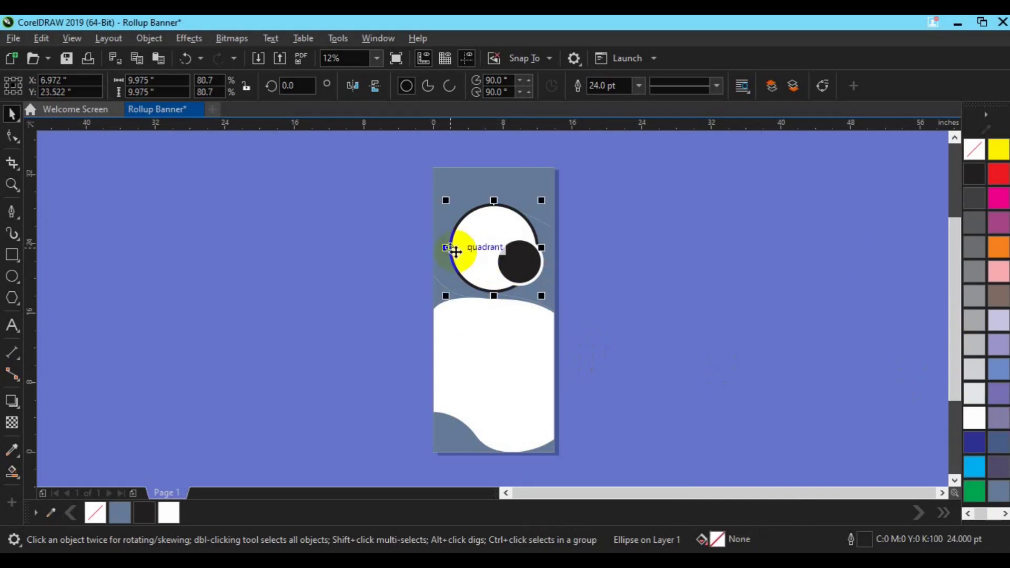
click(144, 513)
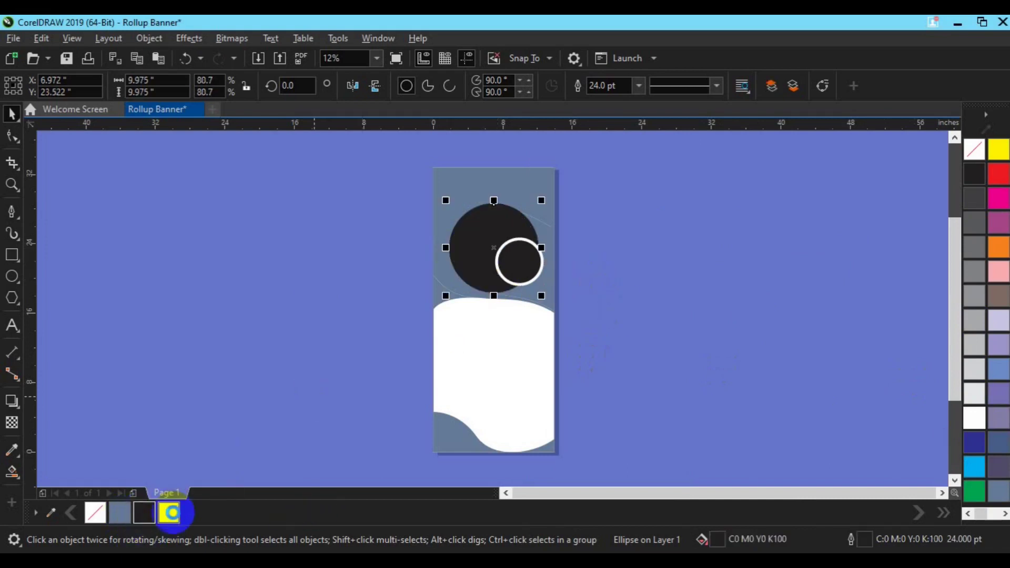
right_click(169, 513)
click(504, 272)
drag(504, 272, 516, 267)
click(517, 268)
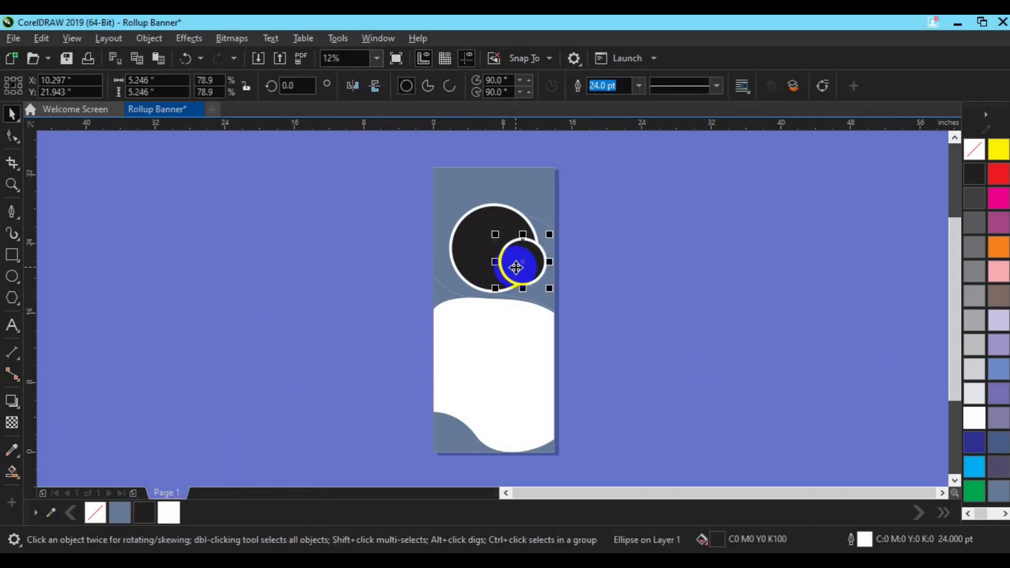
click(387, 276)
click(445, 288)
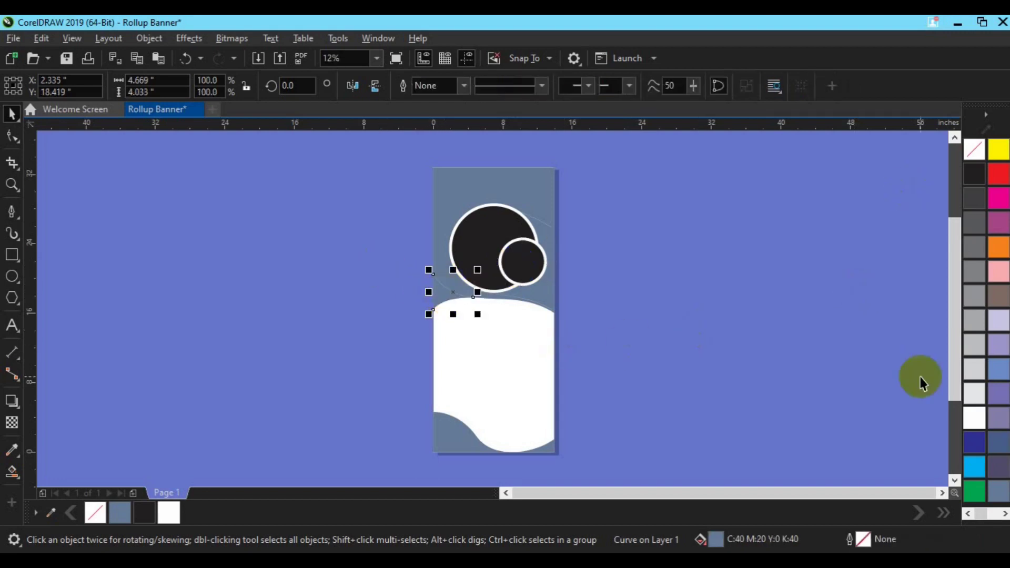
Step: Remove the left-edge curve's fill and give it a black outline
right_click(975, 419)
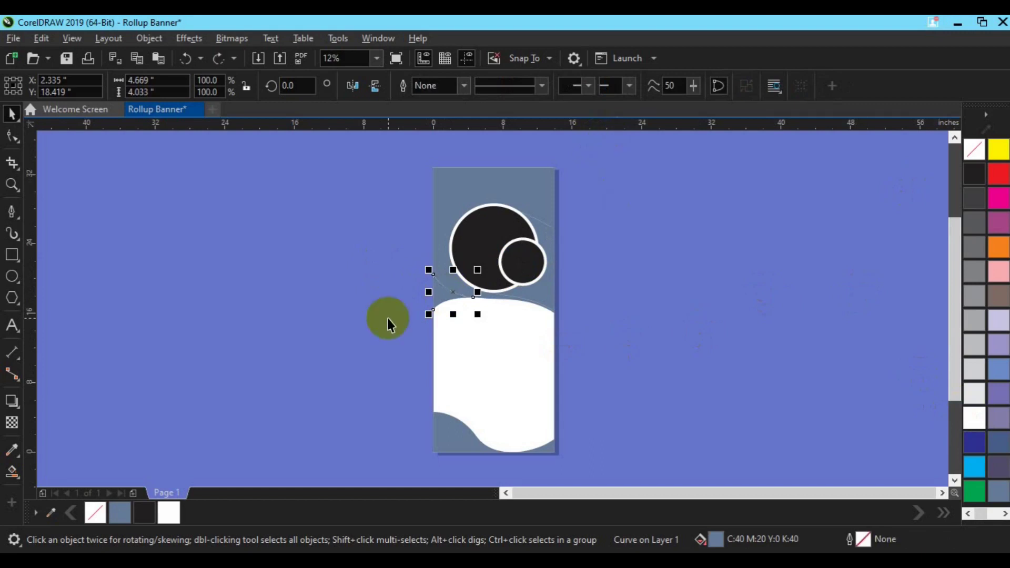
key(ctrl+z)
scroll(388, 320, up, 1)
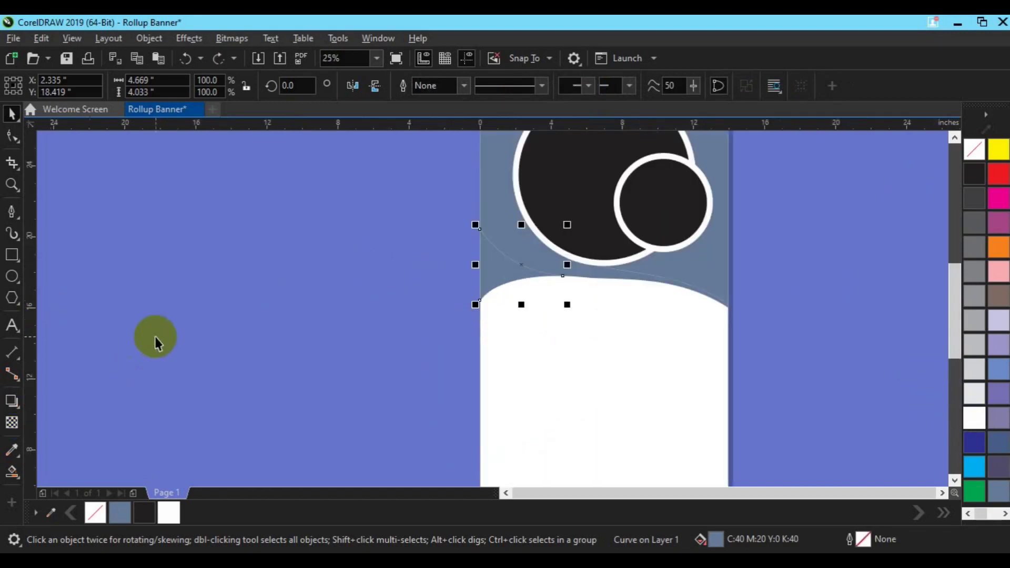
click(975, 151)
right_click(975, 171)
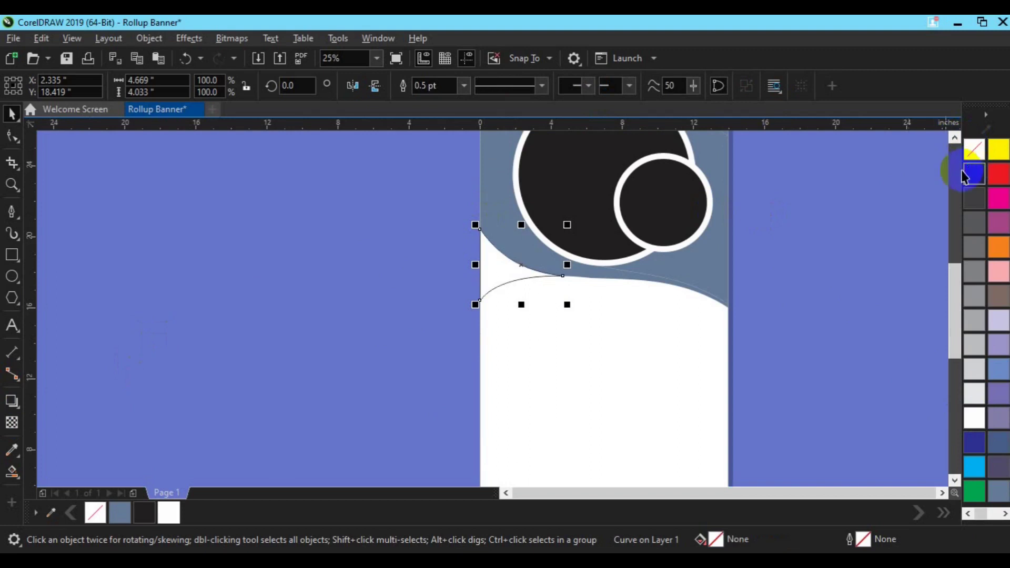
Step: Apply an inside contour with 2 steps to the curve
click(14, 403)
click(16, 408)
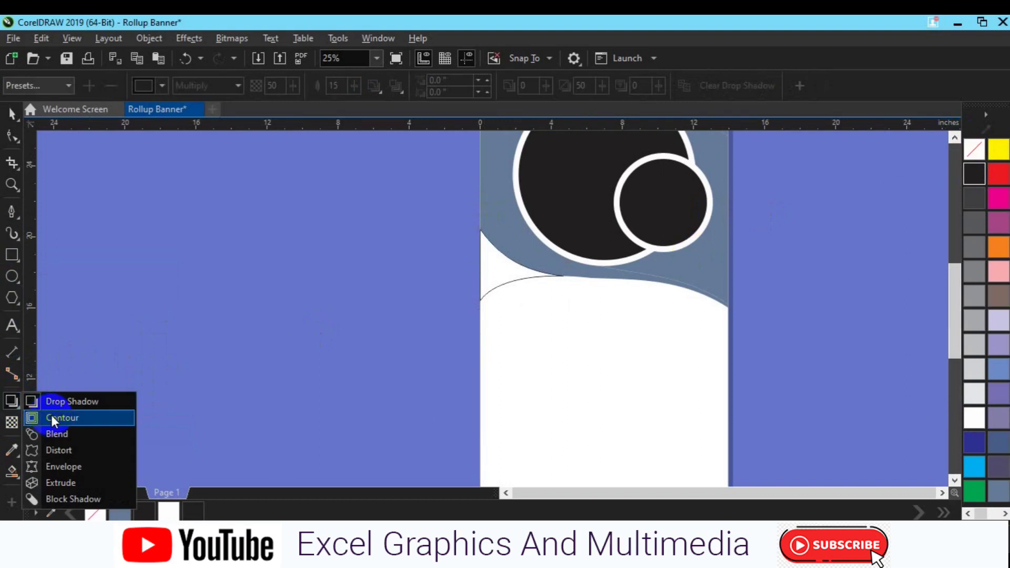
click(58, 418)
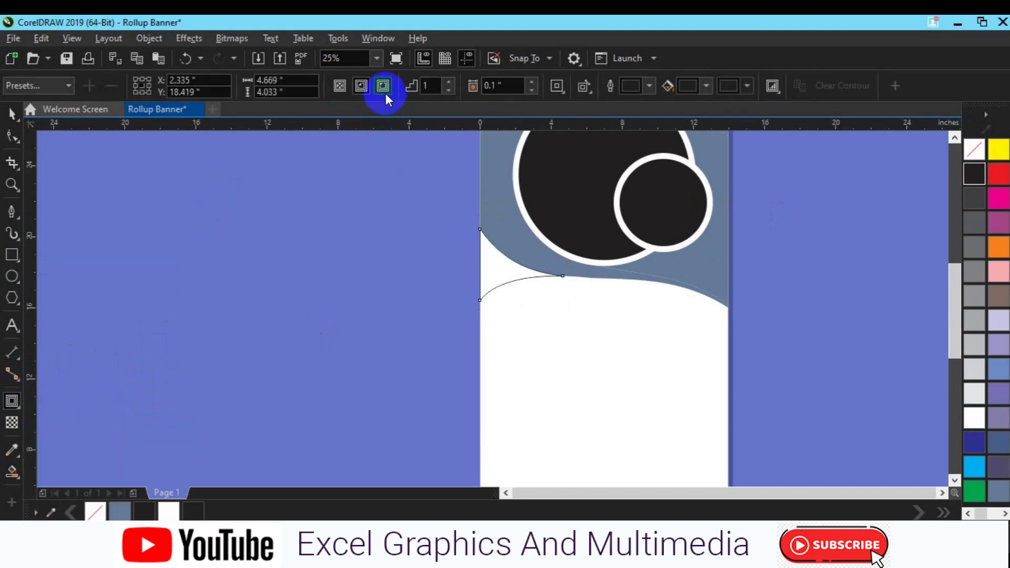
click(367, 91)
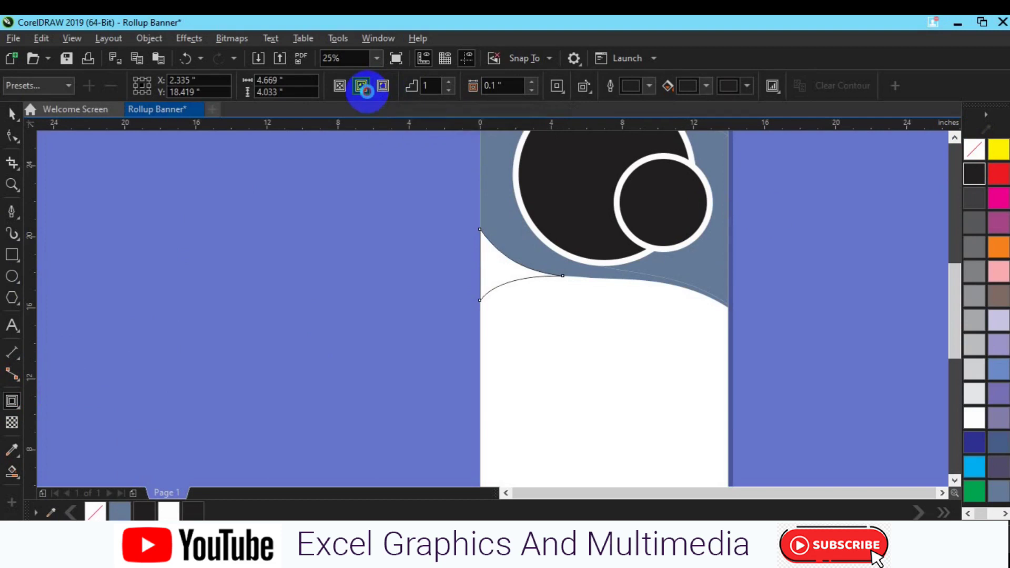
click(449, 87)
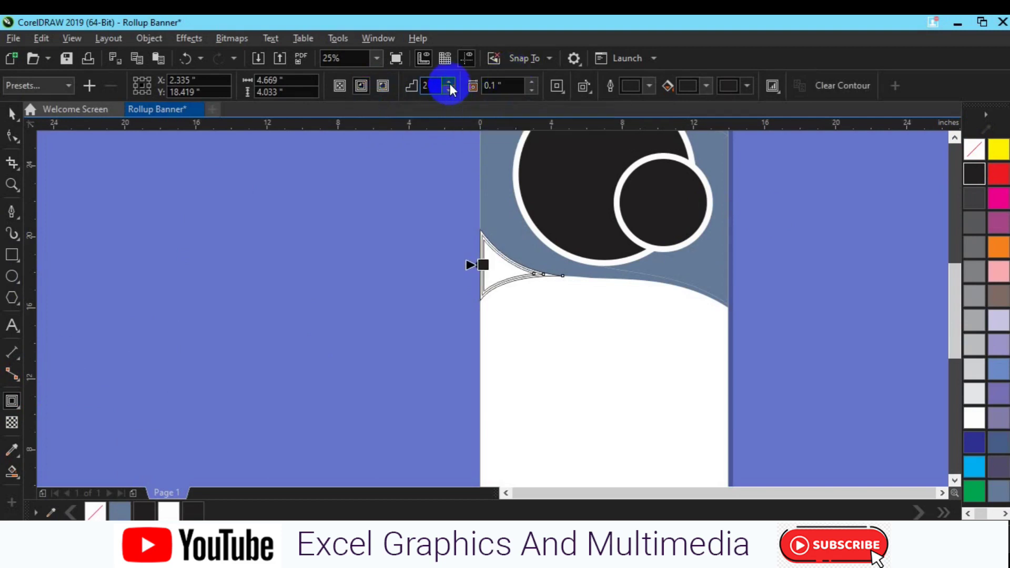
Step: Break the contour apart into separate curves
key(space)
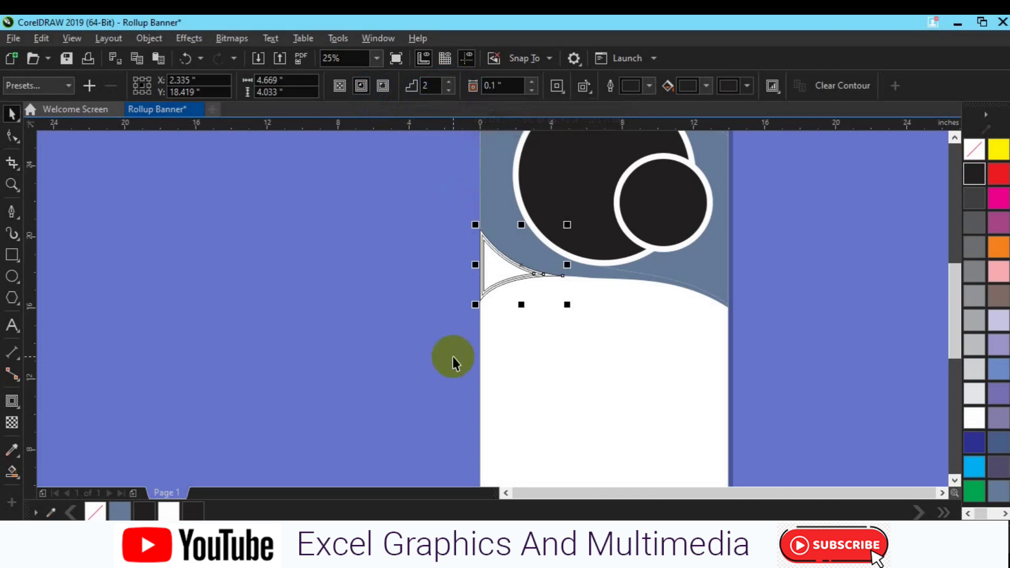
scroll(452, 357, up, 1)
click(954, 138)
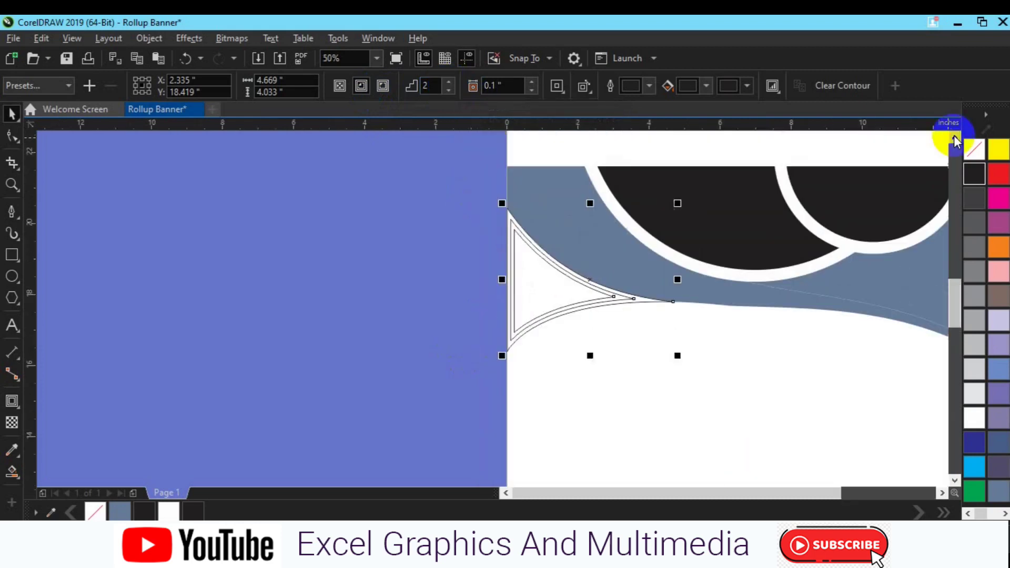
click(150, 39)
click(278, 349)
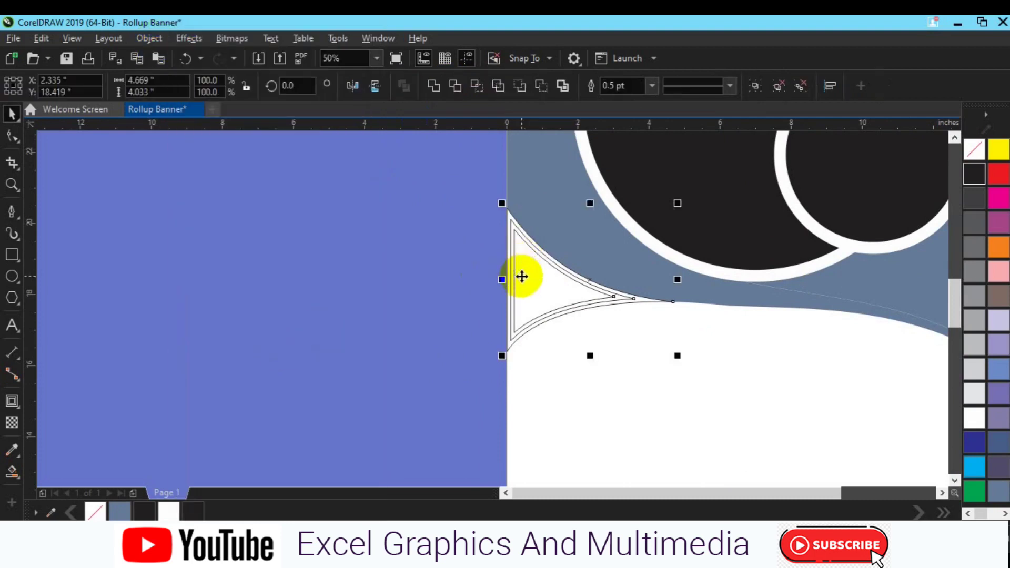
click(424, 264)
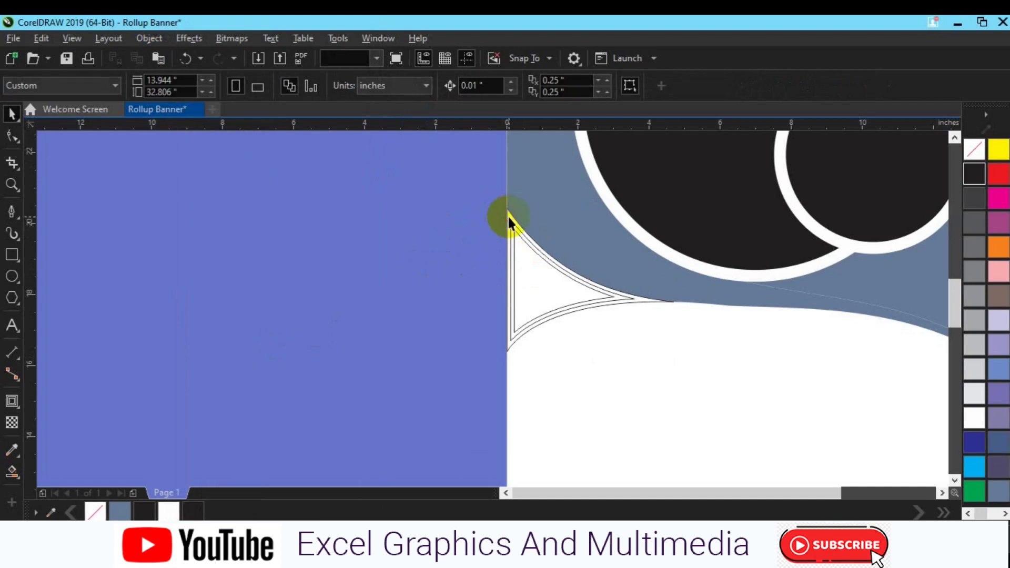
Step: Delete the outer contour curve and make the wedge slate blue-grey with no outline
click(509, 217)
key(Delete)
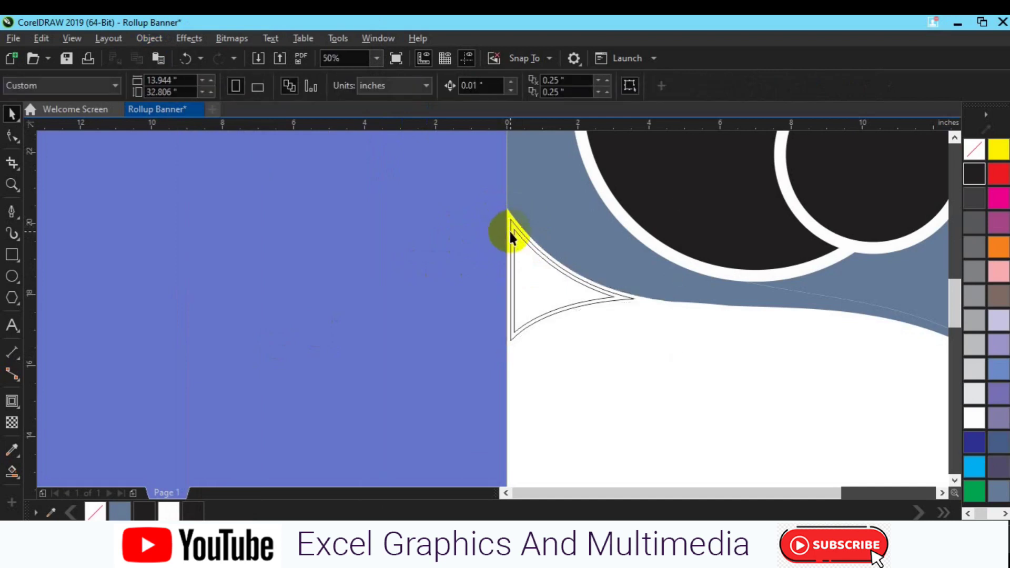
click(511, 234)
click(188, 512)
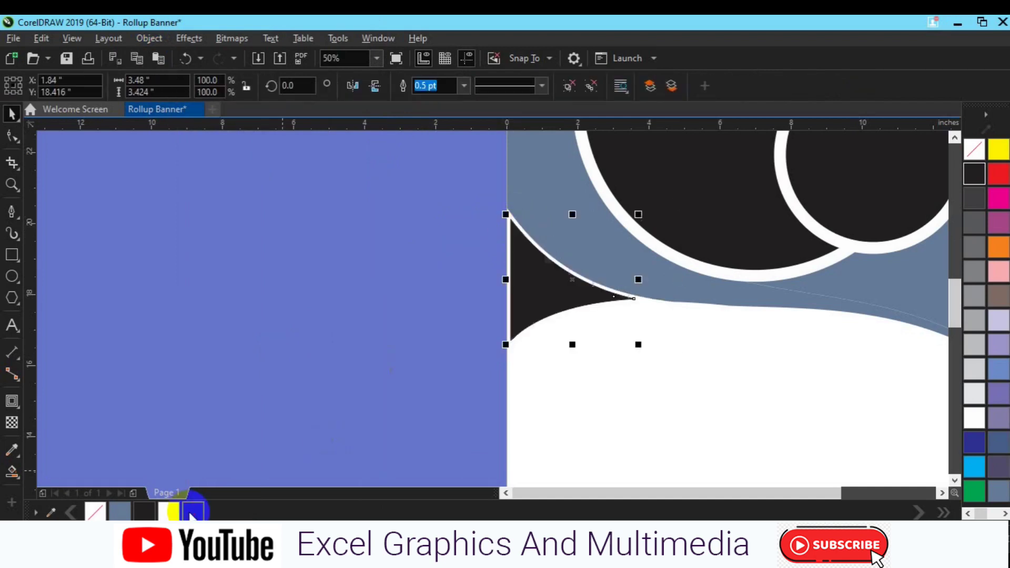
click(169, 511)
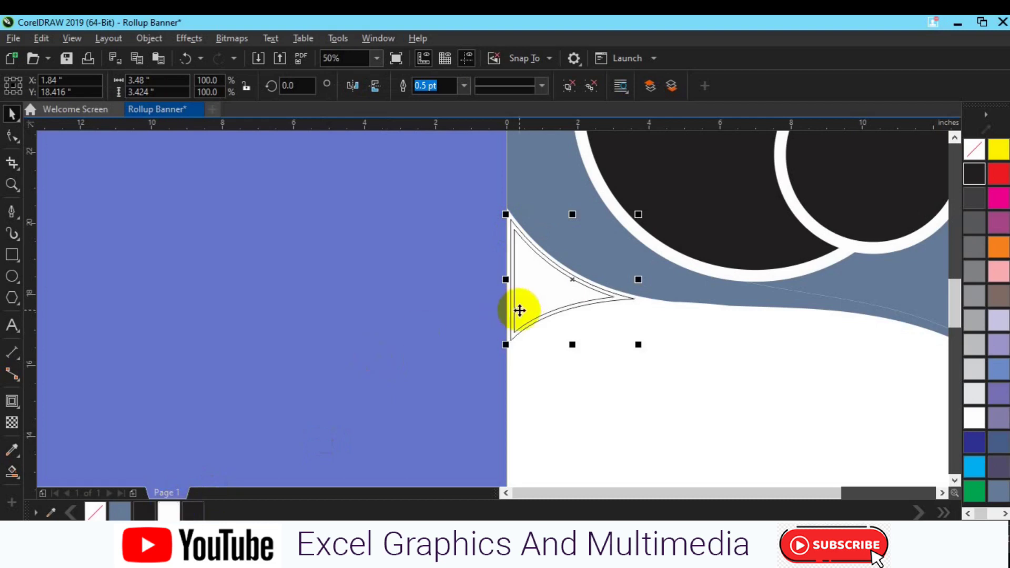
click(416, 241)
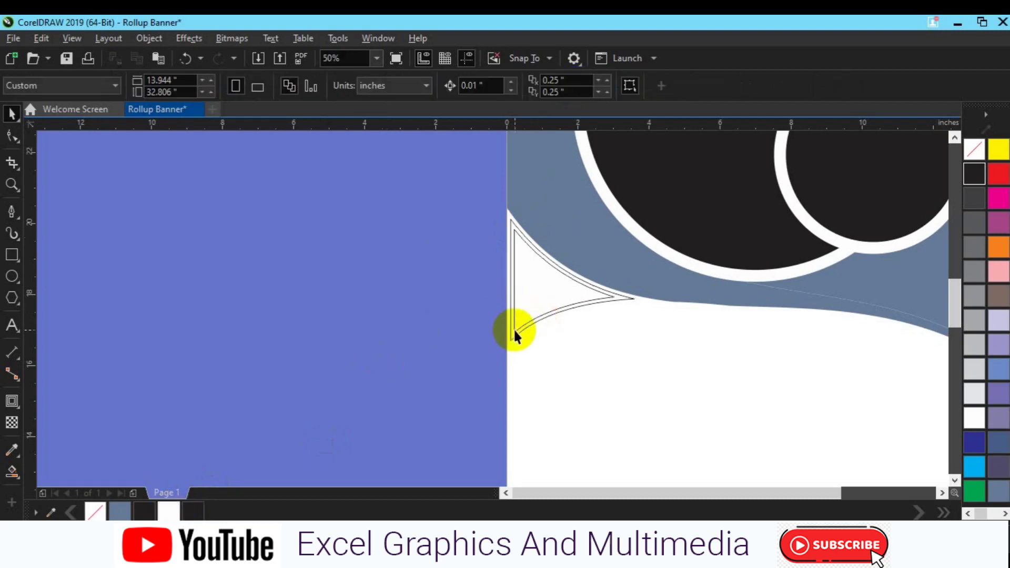
click(514, 333)
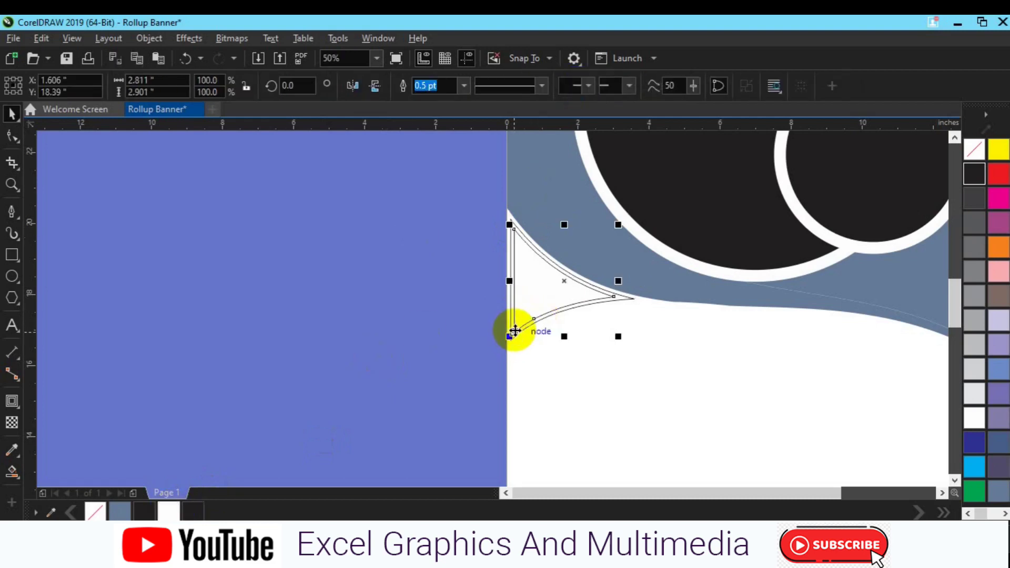
click(516, 301)
click(120, 511)
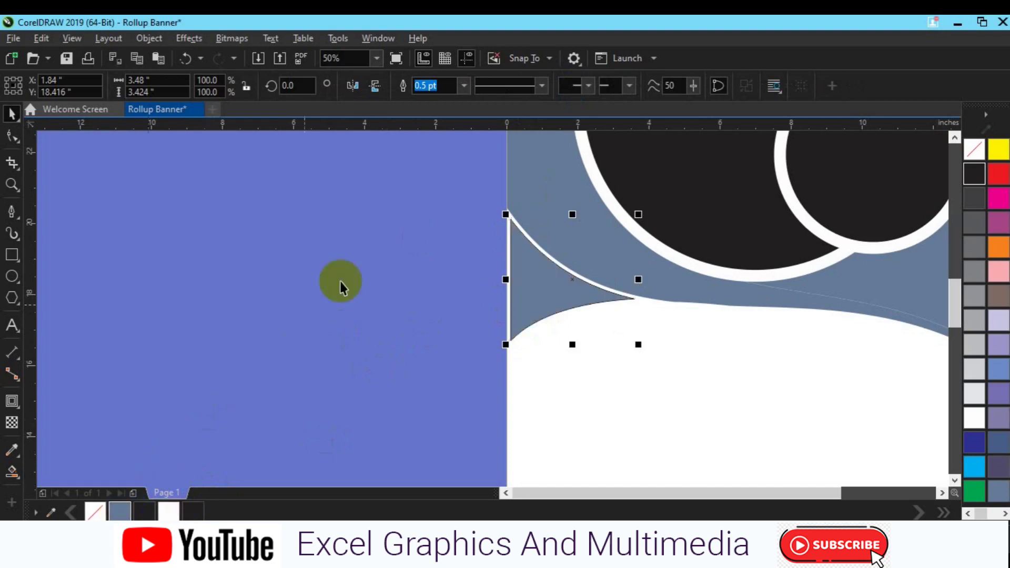
right_click(974, 149)
Step: Nudge the wedge's left-edge nodes left and up onto the page edge
click(13, 135)
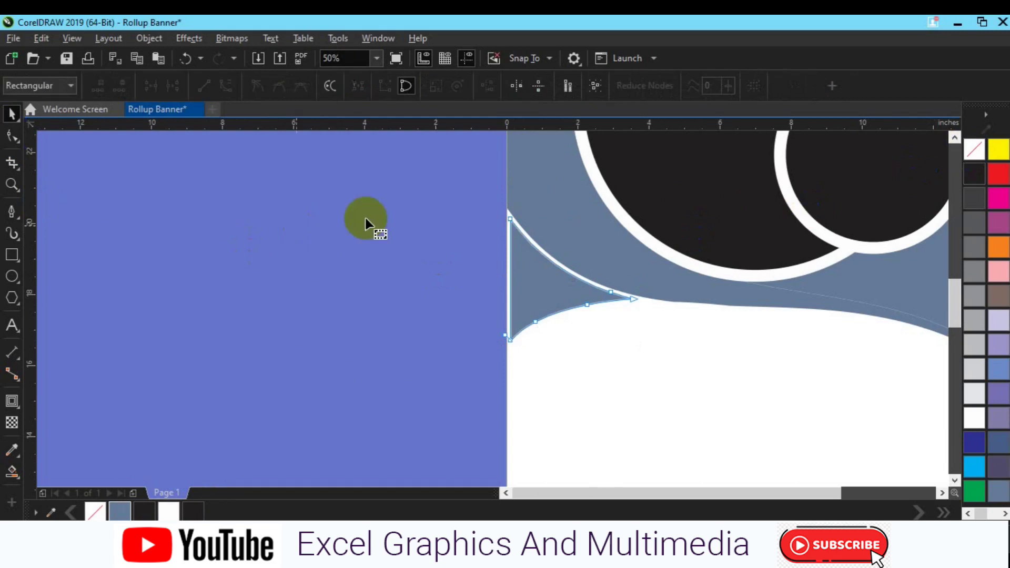
right_click(529, 264)
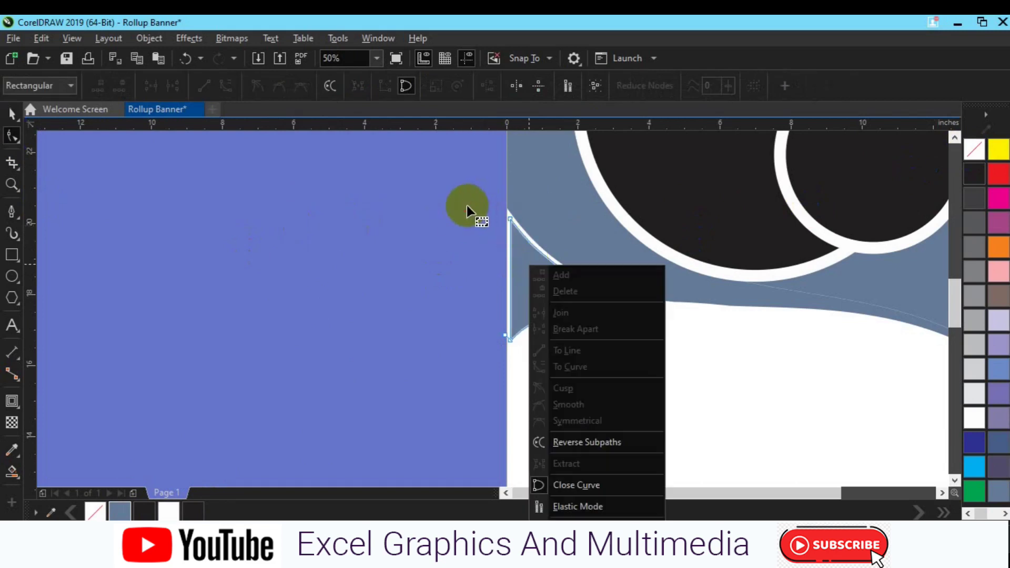
click(467, 206)
mouse_move(487, 204)
mouse_down()
mouse_move(537, 362)
mouse_move(526, 367)
mouse_up()
key(Left)
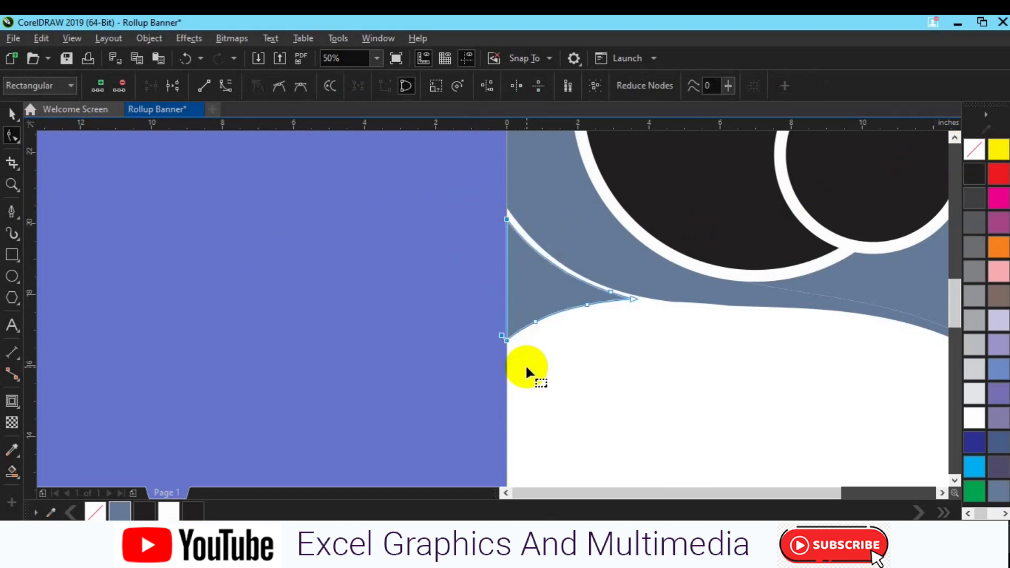
key(Up)
key(Up)
key(space)
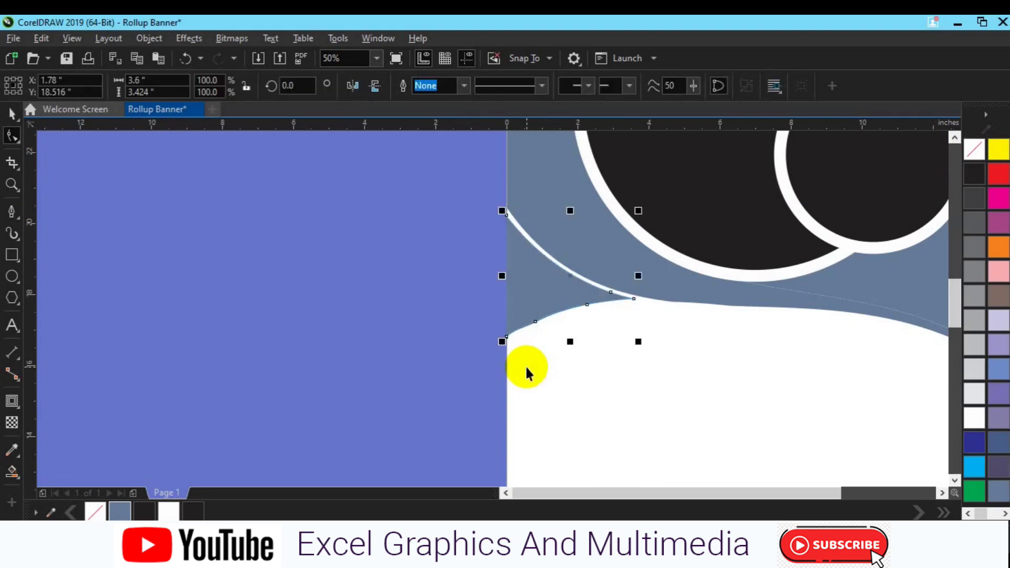
click(387, 341)
scroll(386, 340, down, 2)
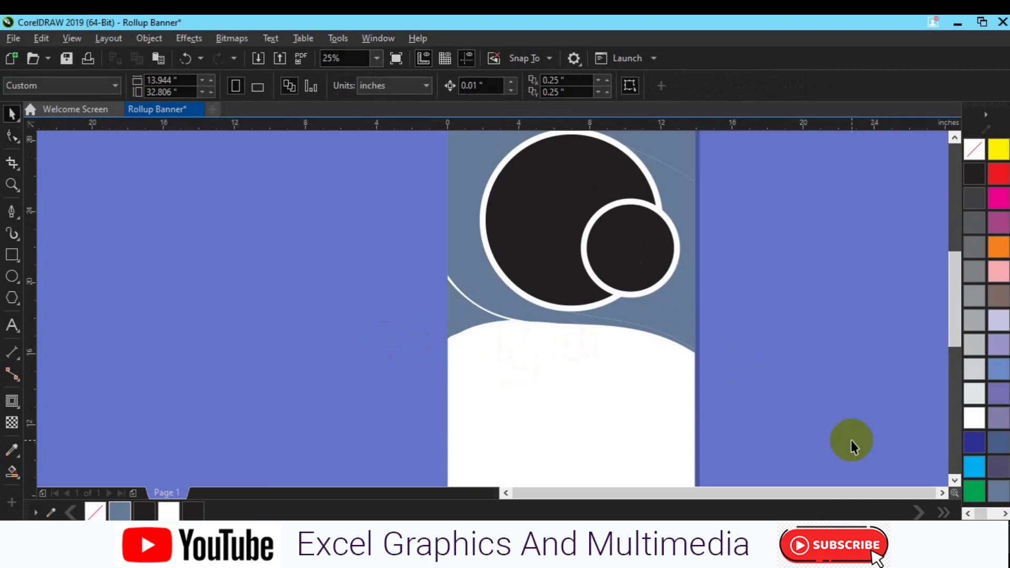
Step: Fill the top background with a dark green shade
click(942, 493)
scroll(813, 286, down, 1)
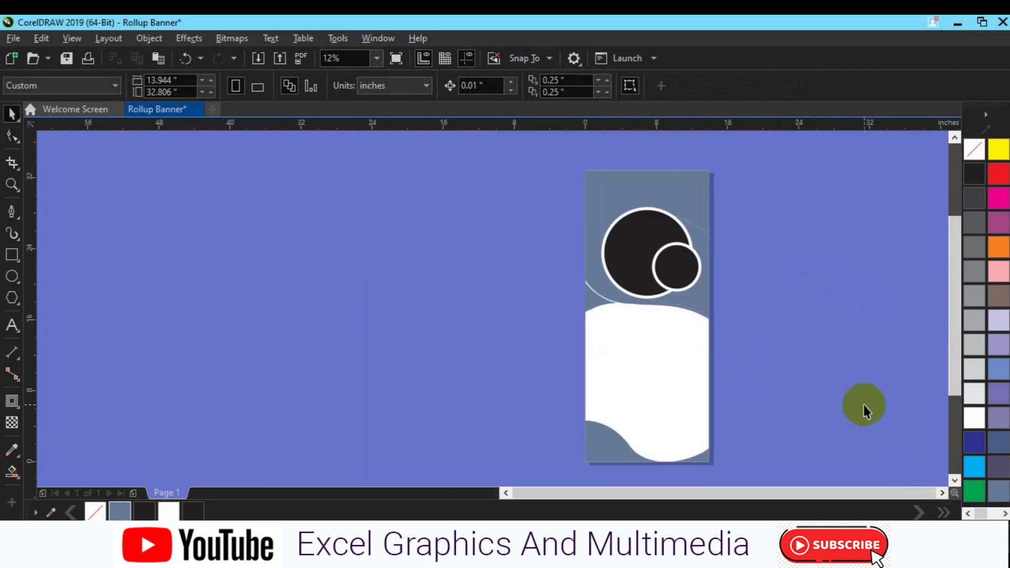
click(942, 493)
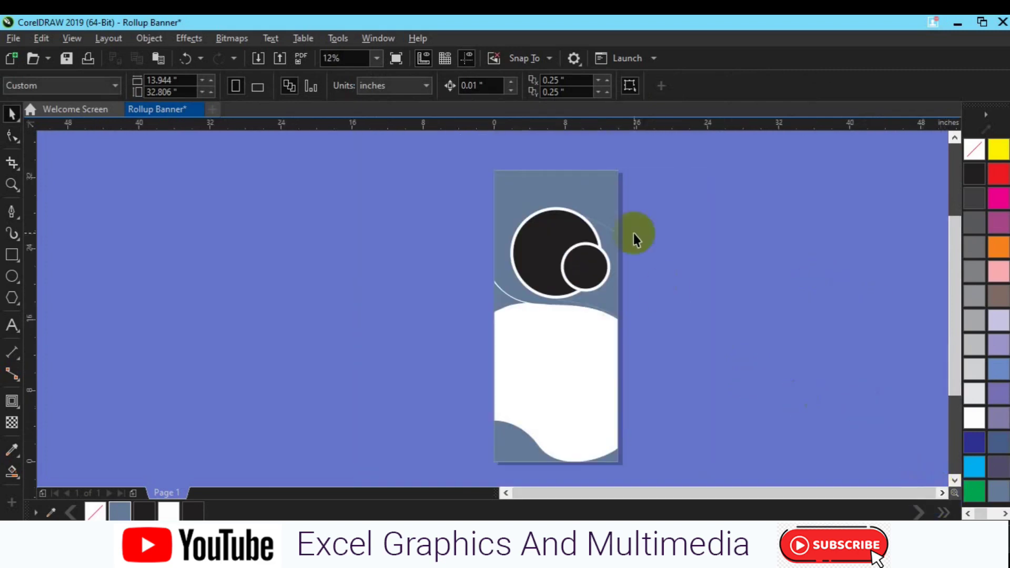
click(596, 178)
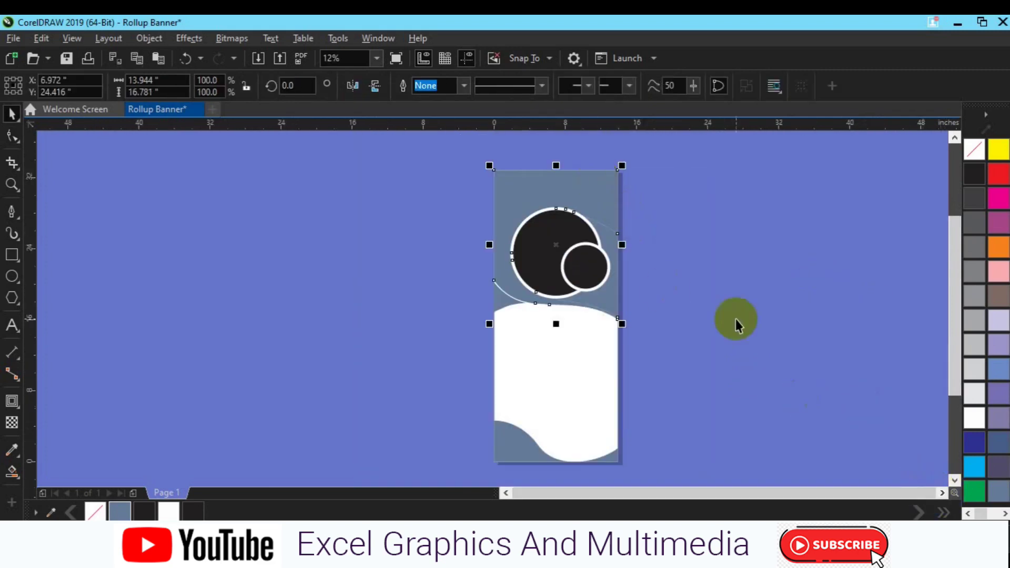
scroll(976, 492, down, 1)
click(975, 491)
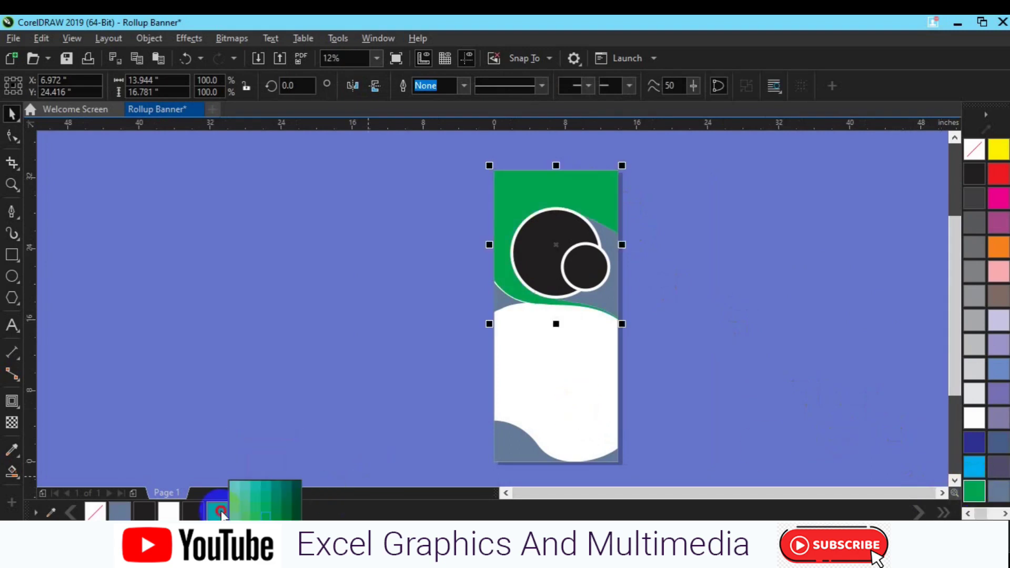
drag(221, 513, 286, 516)
click(242, 516)
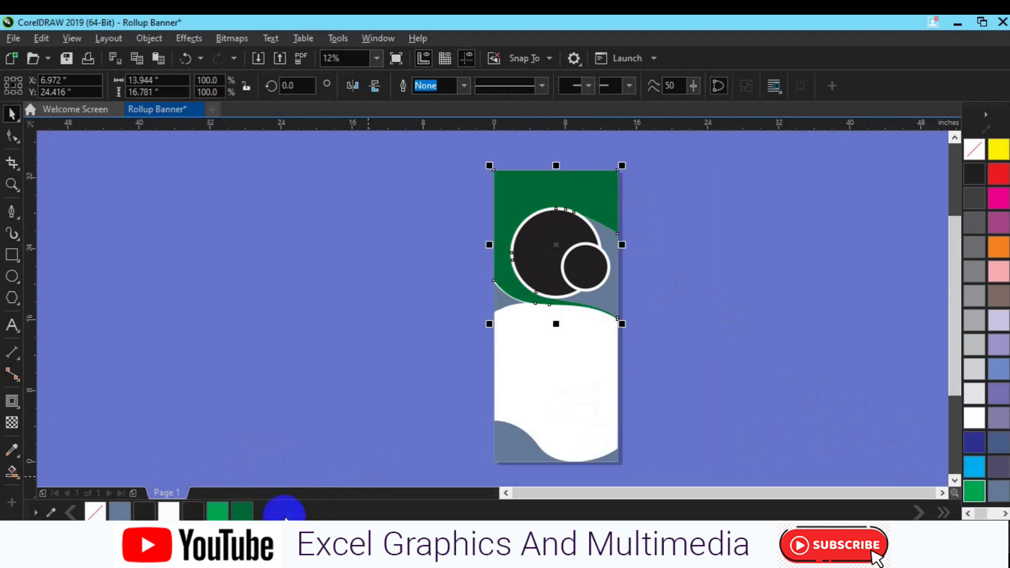
Step: Colour the right wedge light green and the top band a brighter green
click(618, 291)
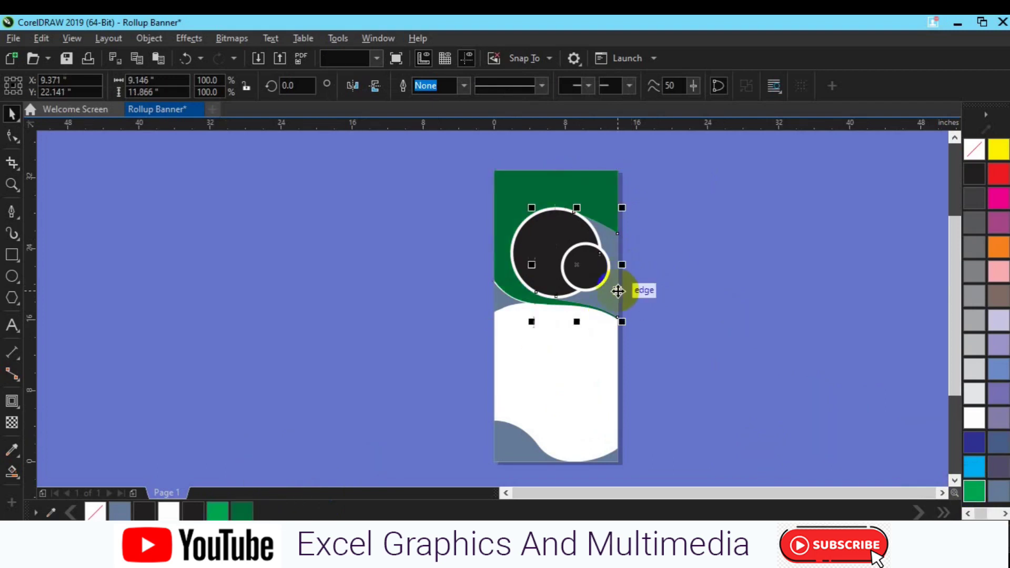
click(220, 513)
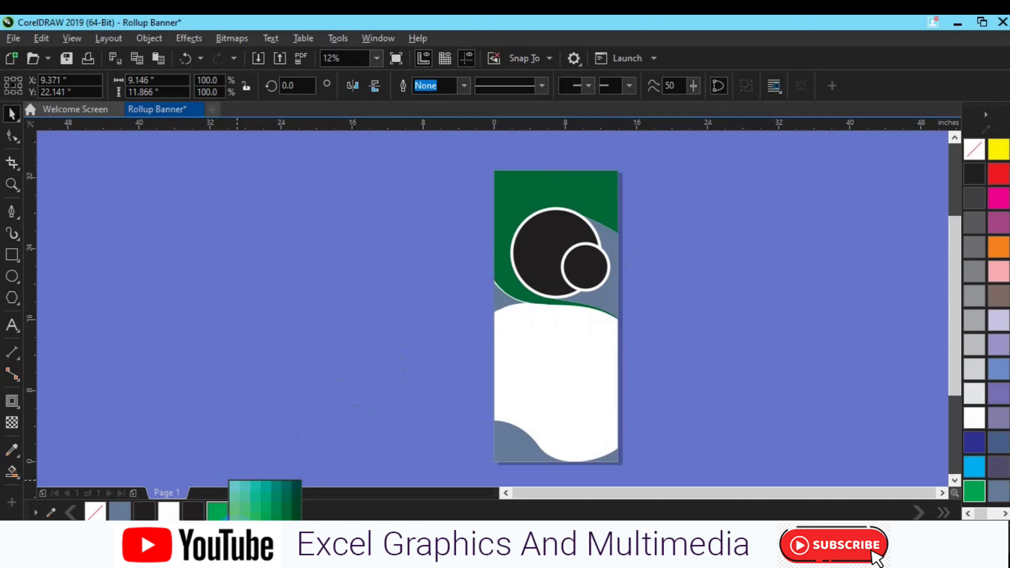
click(239, 492)
click(500, 234)
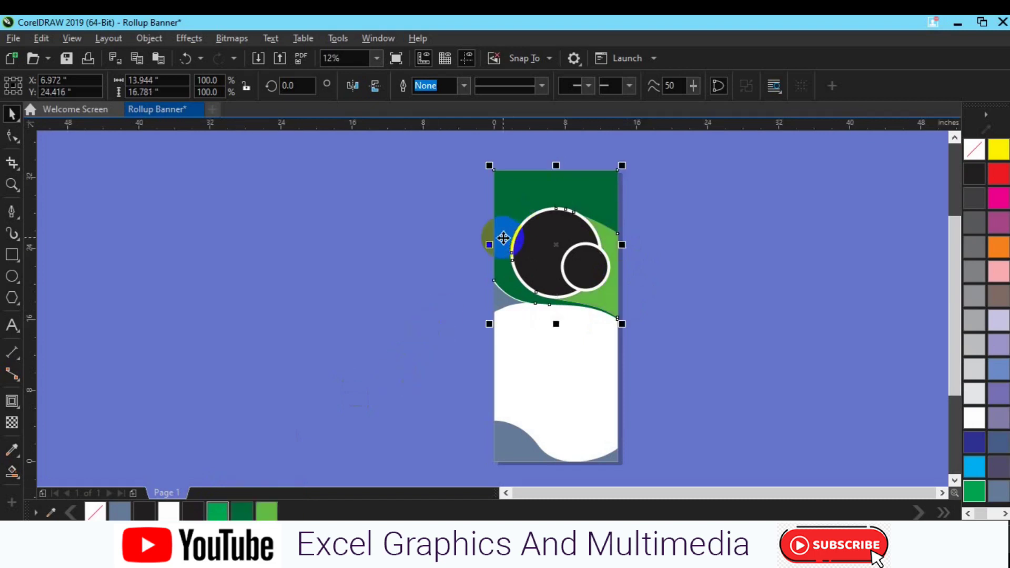
click(217, 513)
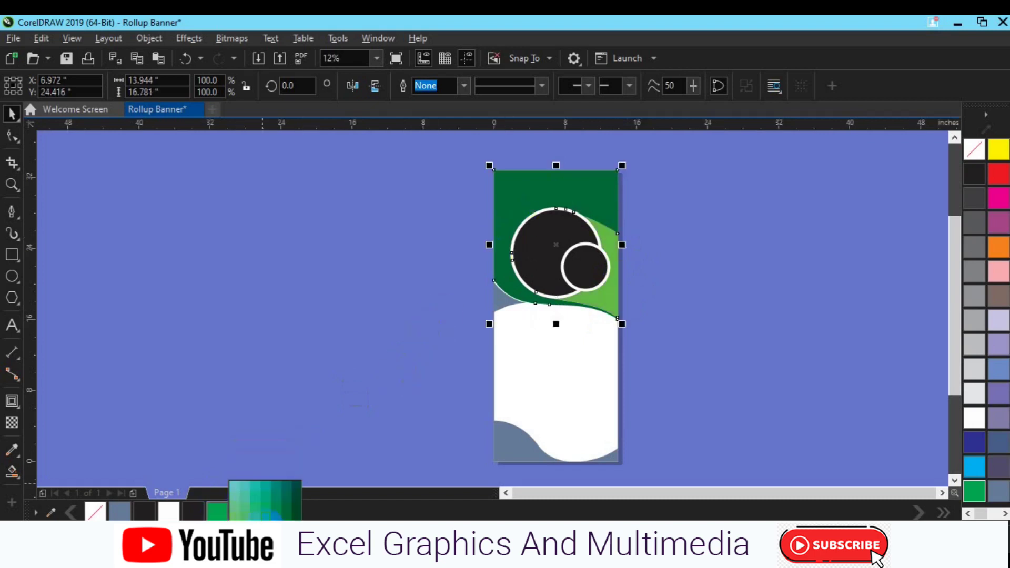
key(Escape)
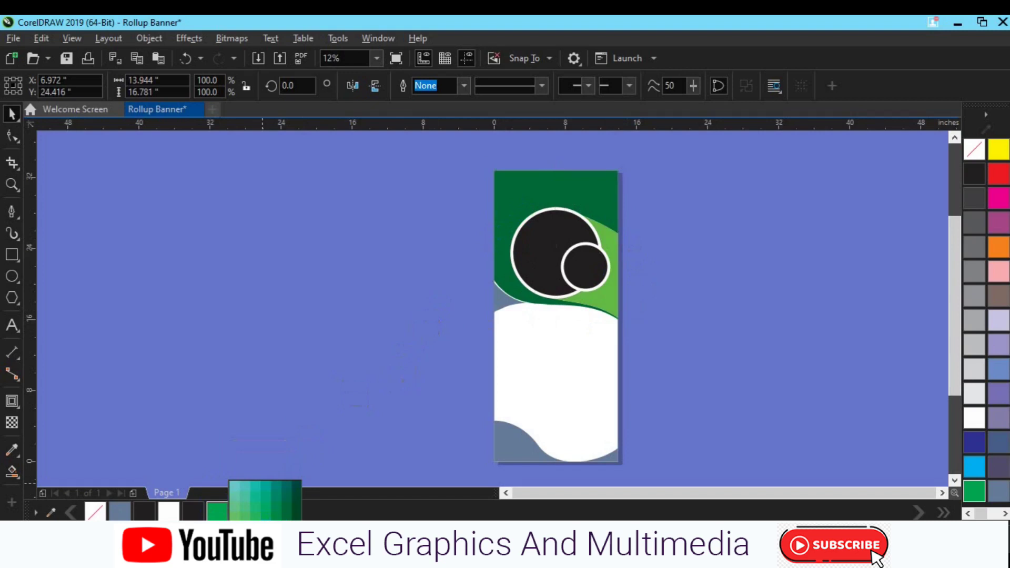
click(440, 339)
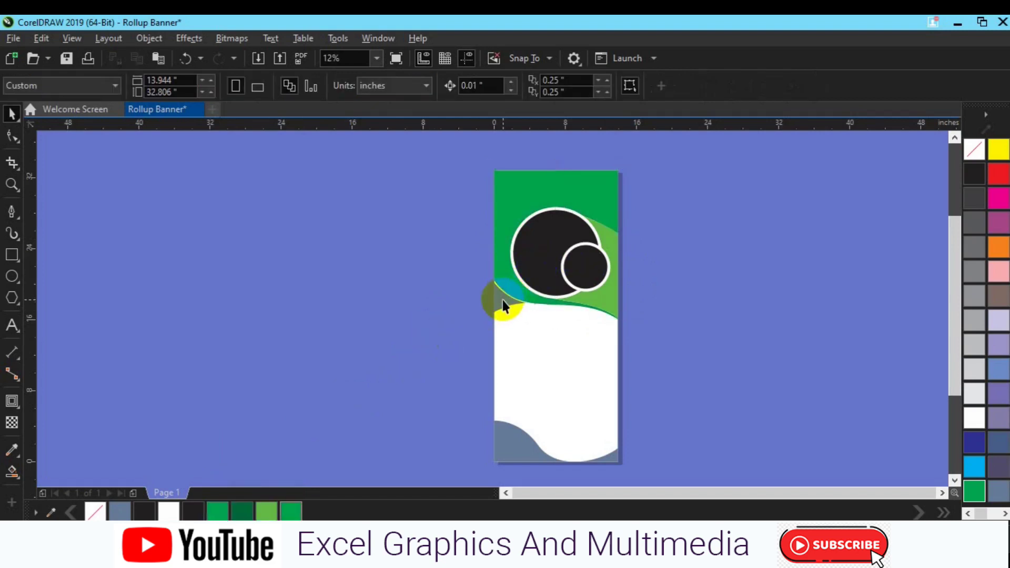
Step: Colour the bottom-left grey-blue corner shape green
click(503, 306)
click(507, 455)
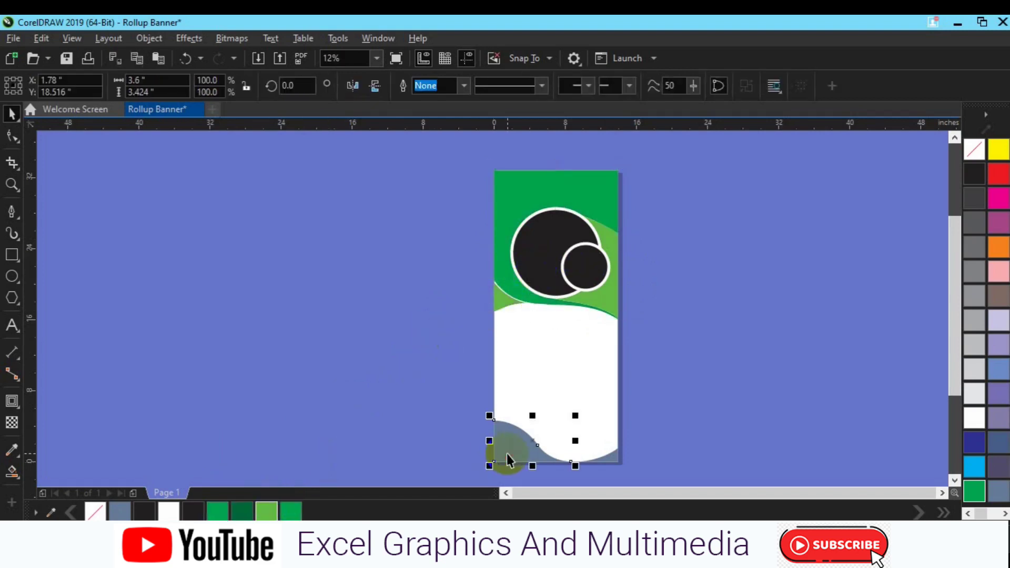
click(291, 511)
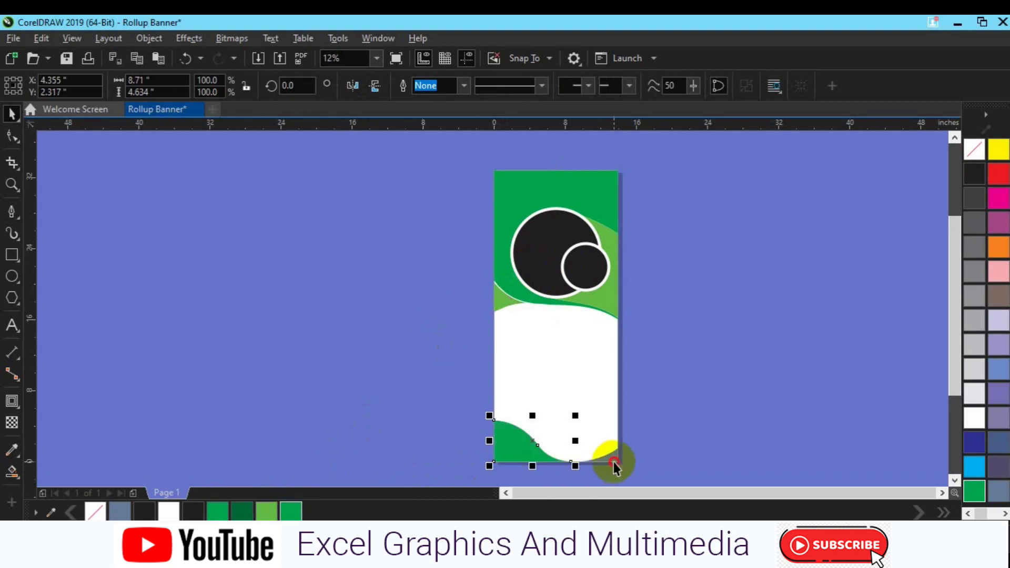
click(610, 358)
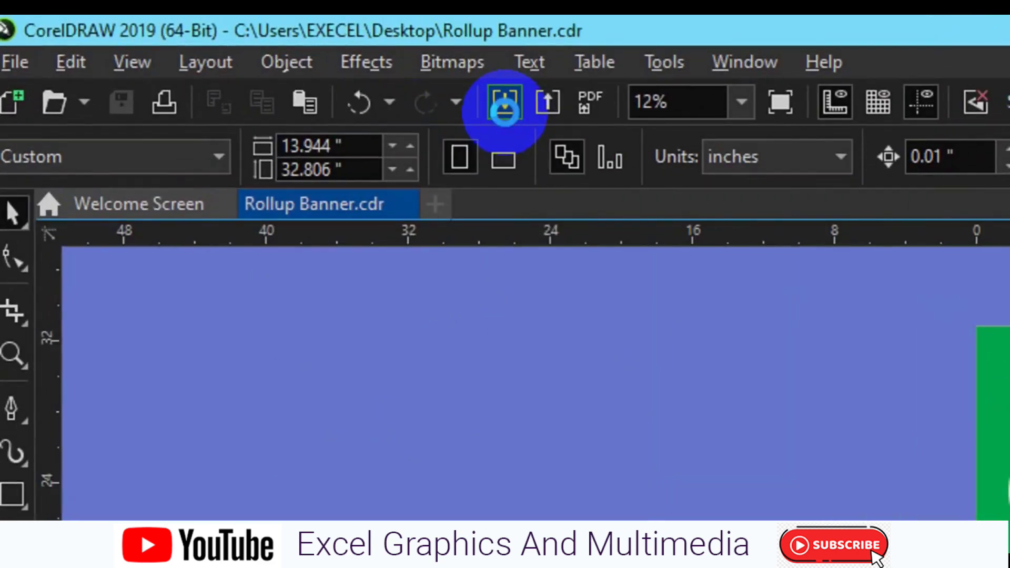
Step: In the Import dialog, scroll the file list and select photo 3910332
click(505, 102)
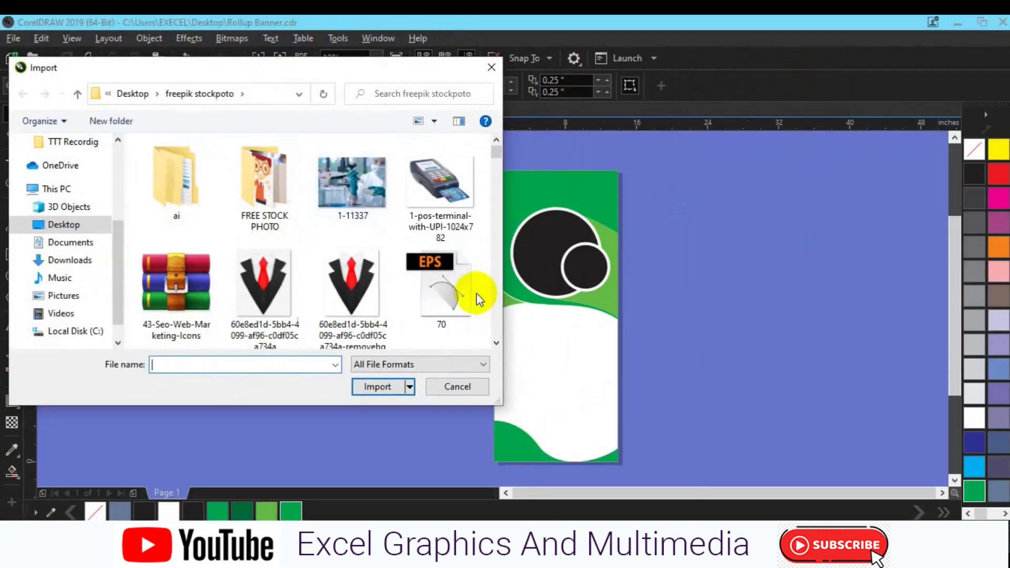
click(496, 345)
click(497, 345)
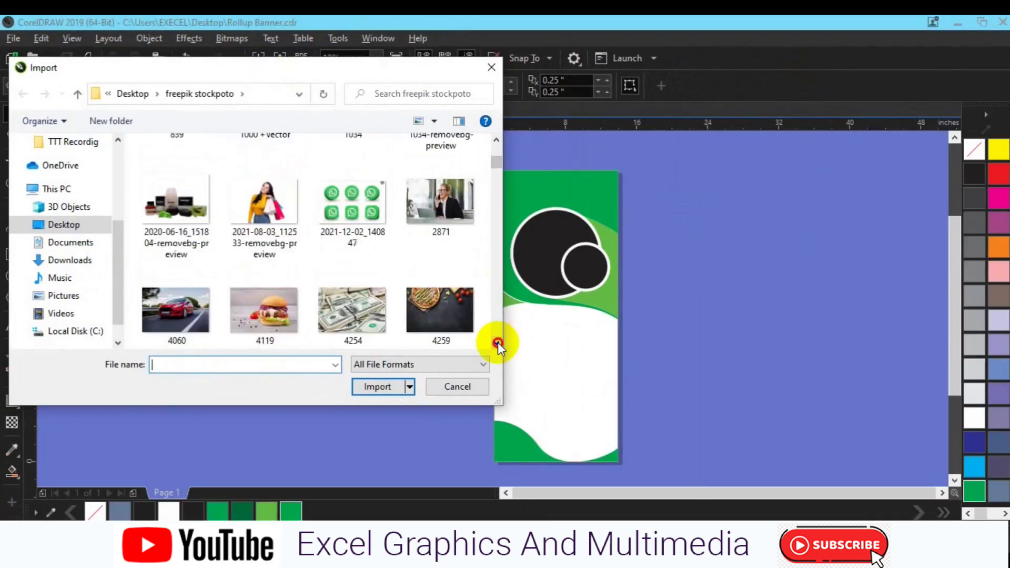
click(497, 345)
click(496, 344)
click(497, 344)
click(497, 345)
click(497, 345)
click(497, 344)
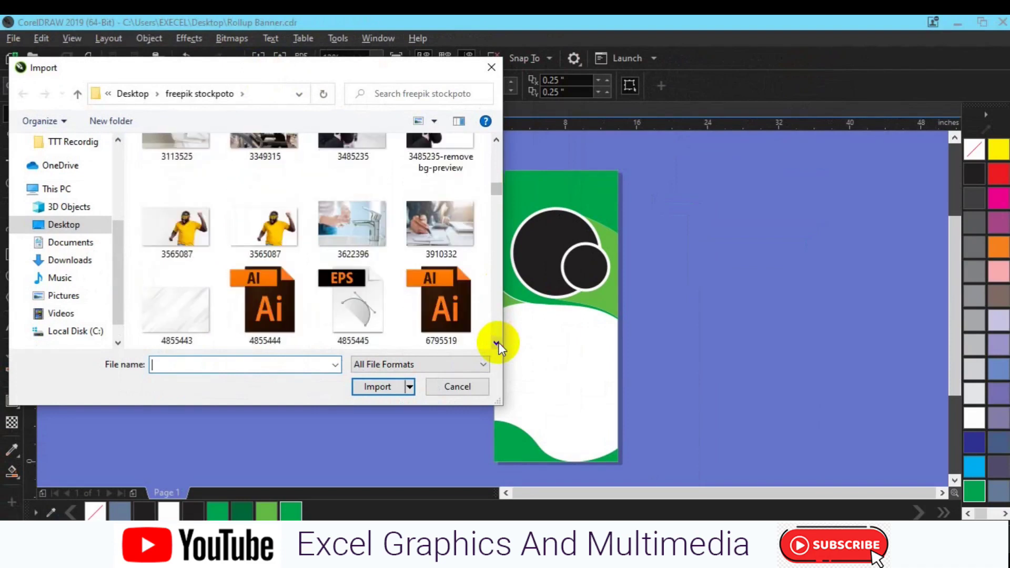
click(445, 252)
Step: Add an istockphoto image to the selection and import both photos
click(497, 344)
click(497, 344)
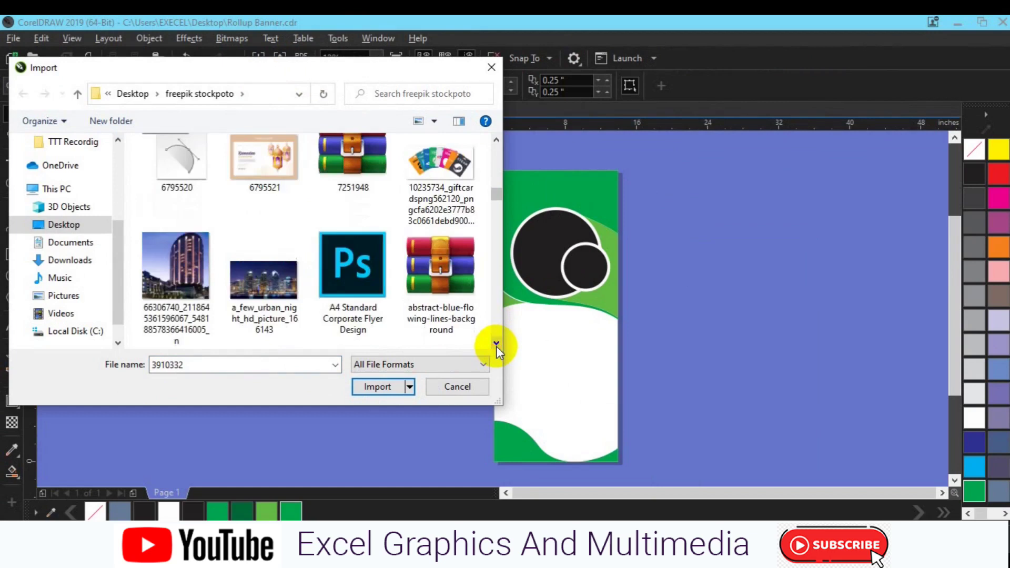
click(497, 346)
click(497, 345)
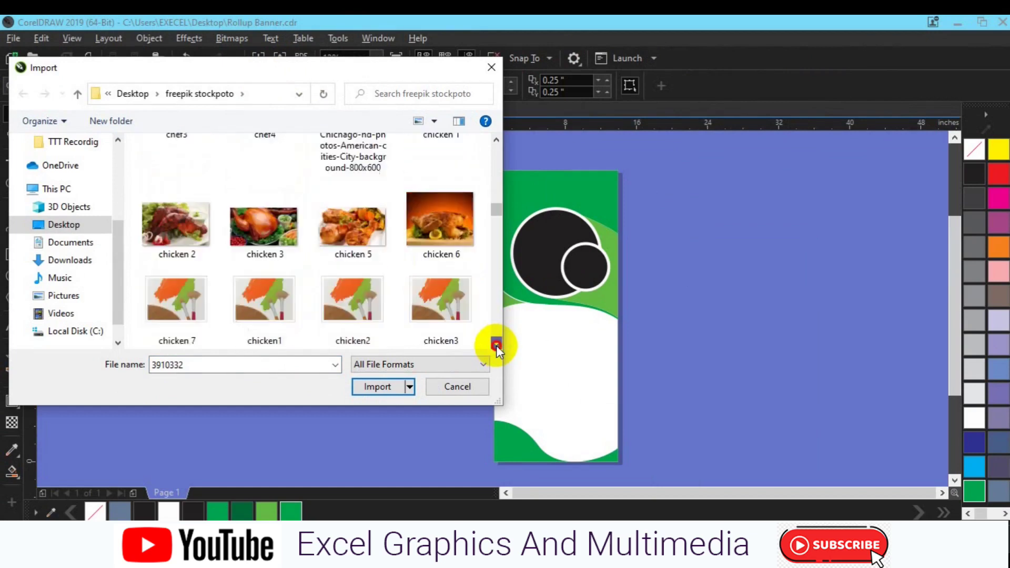
click(497, 345)
click(497, 345)
click(497, 345)
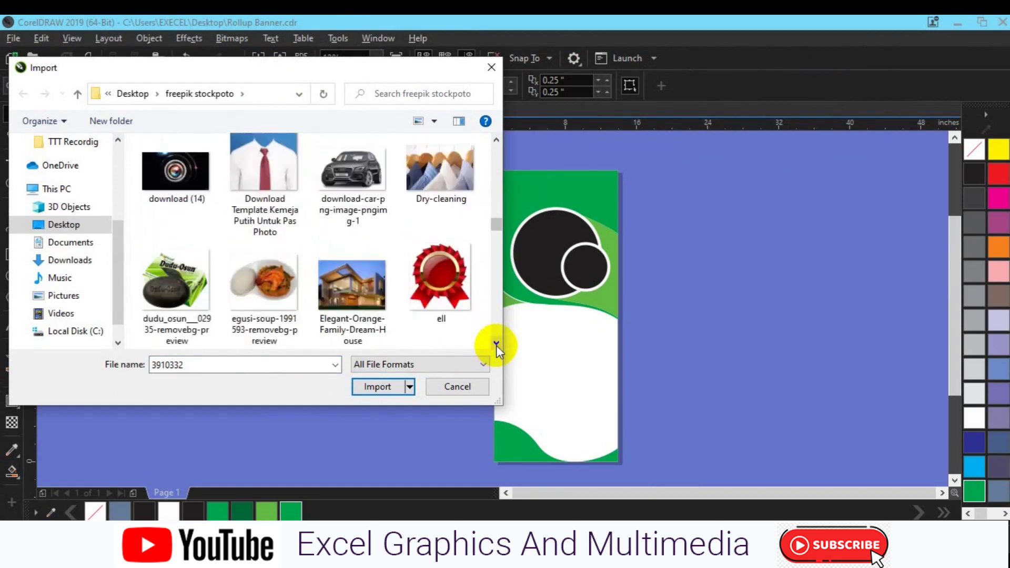
click(496, 345)
click(497, 346)
click(497, 345)
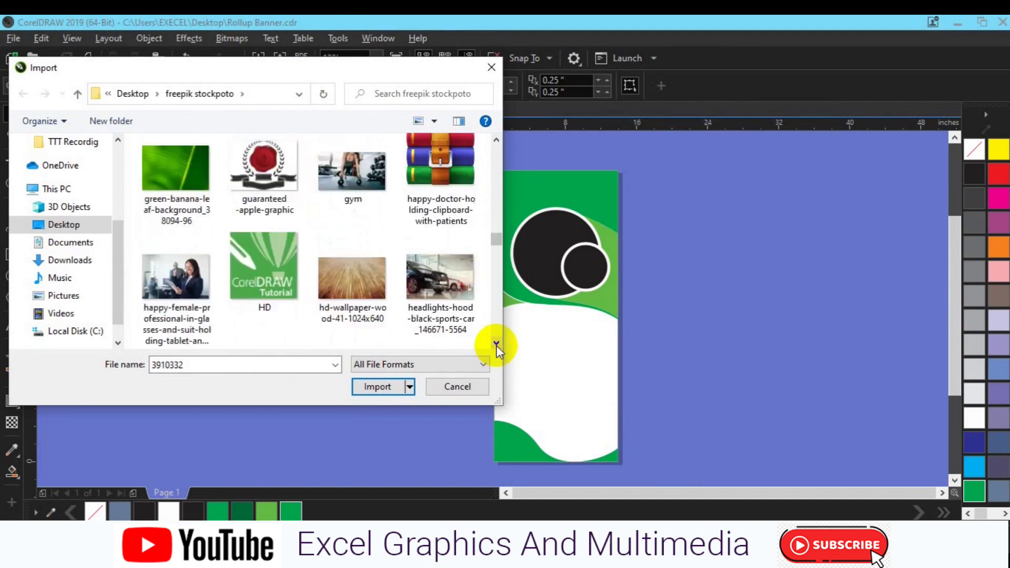
click(497, 345)
click(496, 345)
click(497, 346)
click(496, 345)
click(497, 345)
click(497, 346)
click(497, 345)
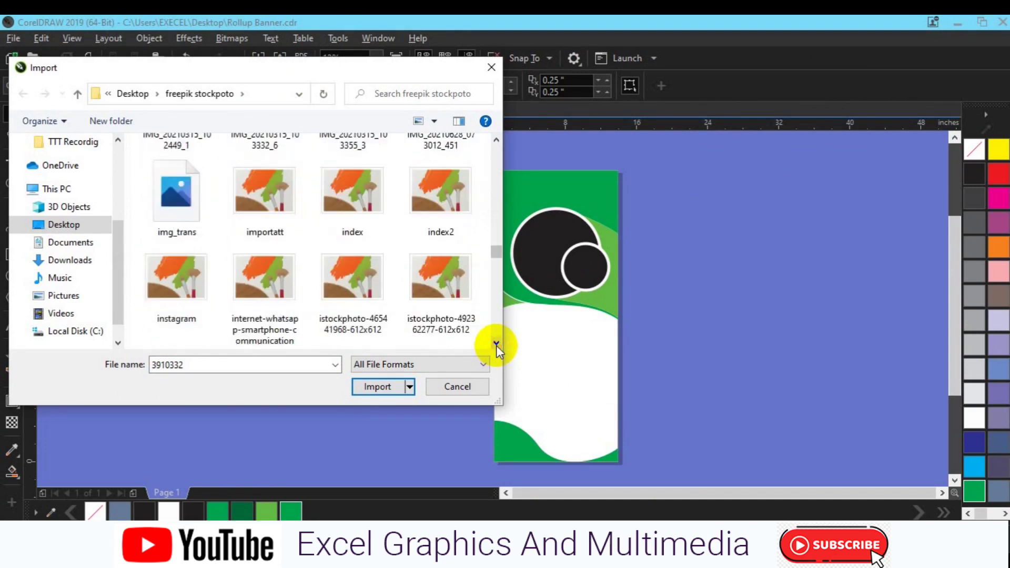
click(497, 345)
click(496, 345)
ctrl+click(446, 200)
click(387, 384)
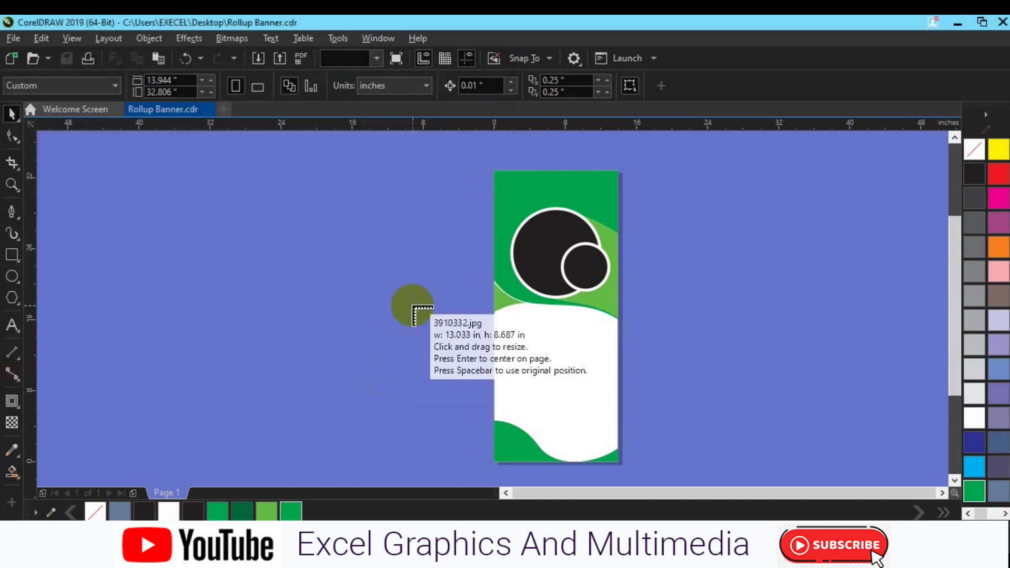
Step: Place both photos: man-at-laptop left of the banner, calculator photo to its right
key(Return)
mouse_move(433, 221)
mouse_down()
mouse_move(595, 285)
mouse_move(671, 330)
mouse_up()
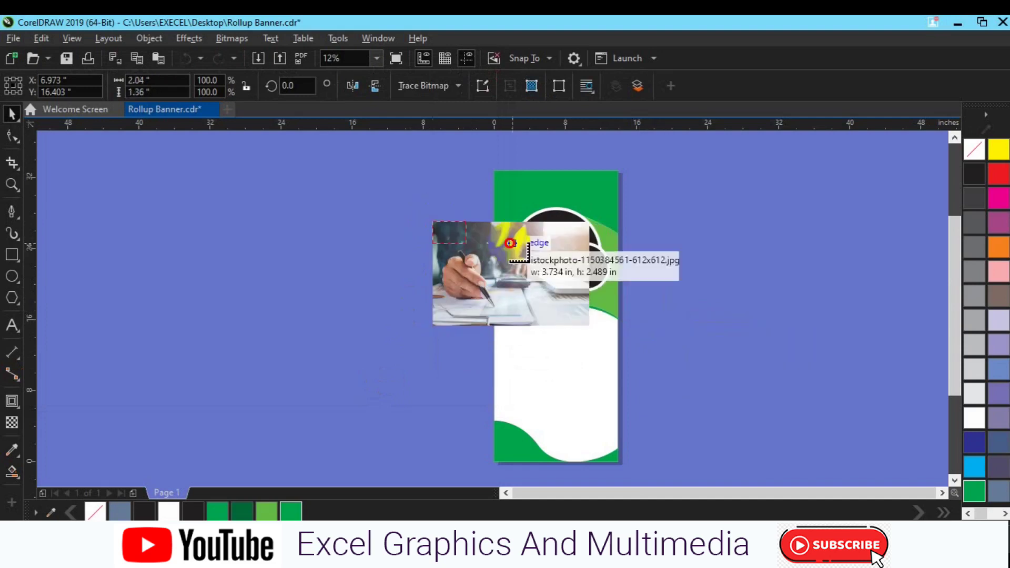
drag(499, 246, 727, 339)
drag(556, 285, 418, 280)
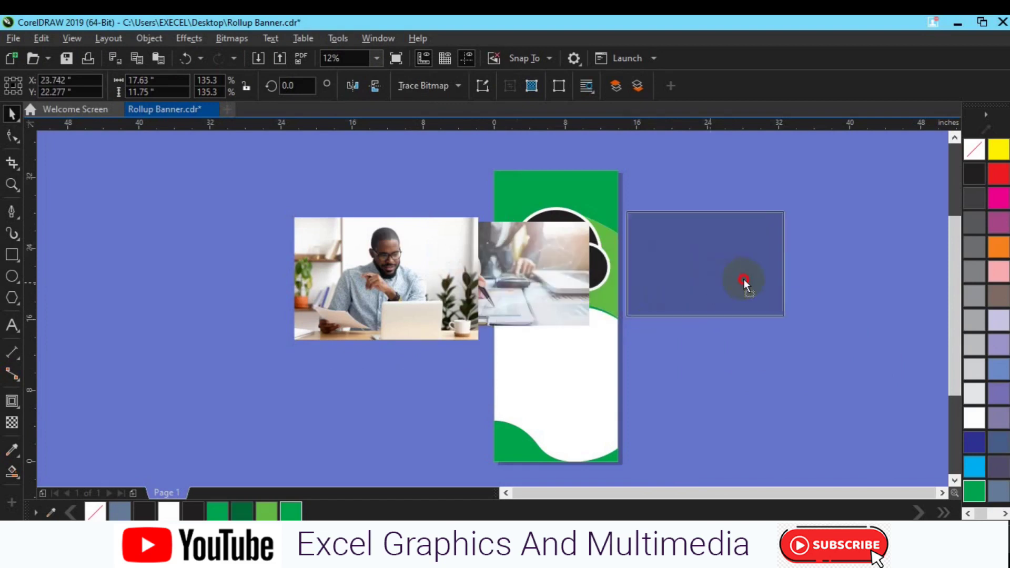
drag(518, 293, 750, 280)
drag(433, 287, 476, 268)
click(144, 42)
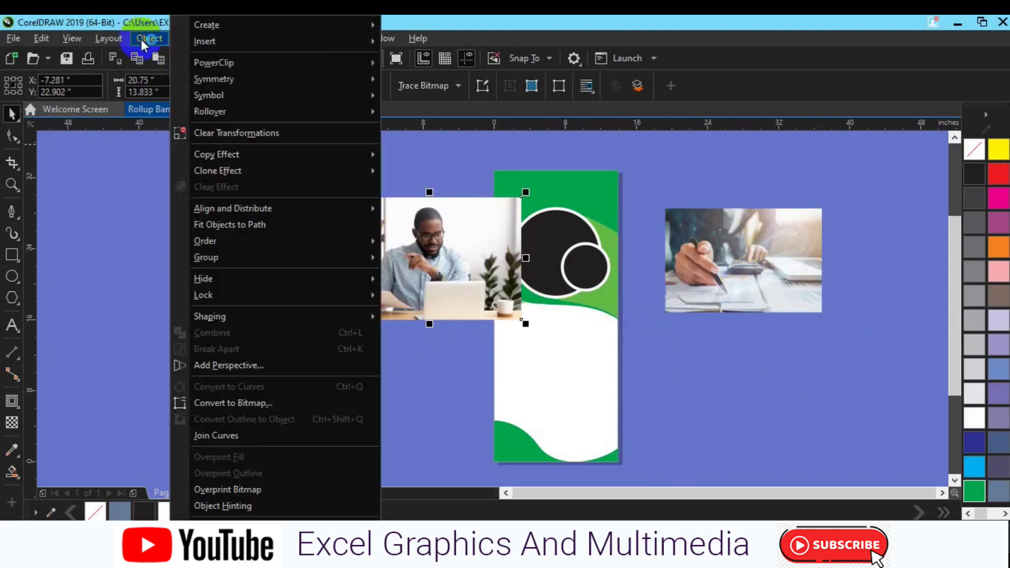
mouse_move(214, 62)
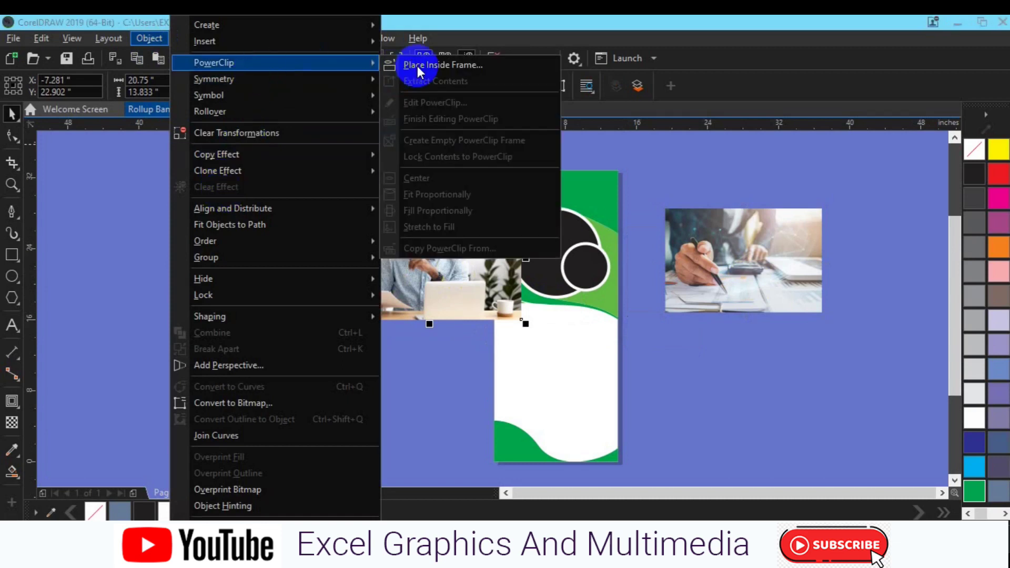
Step: PowerClip the man-at-laptop photo into the large black circle, shifting and shrinking it so his face shows
click(418, 65)
click(524, 213)
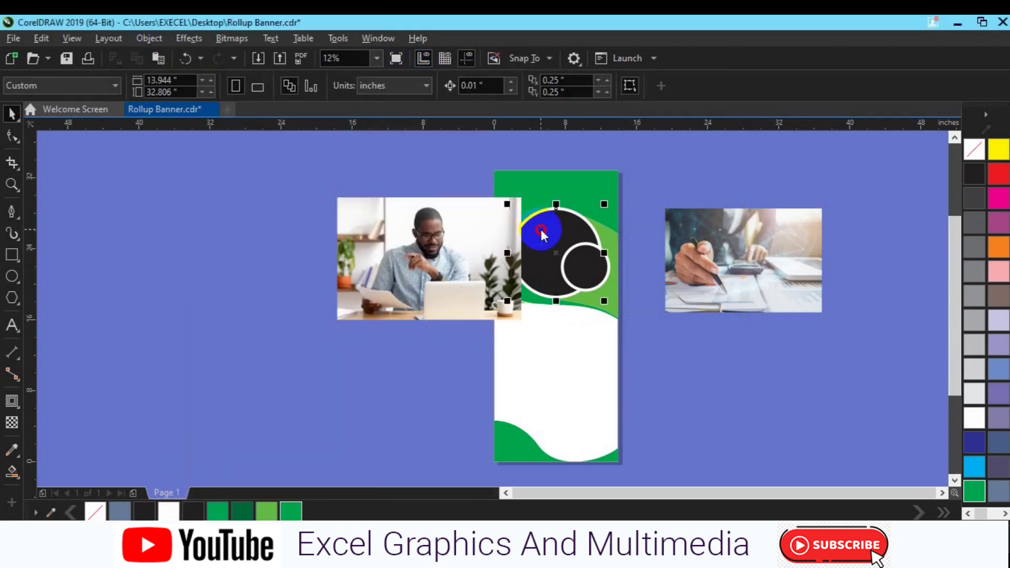
click(66, 150)
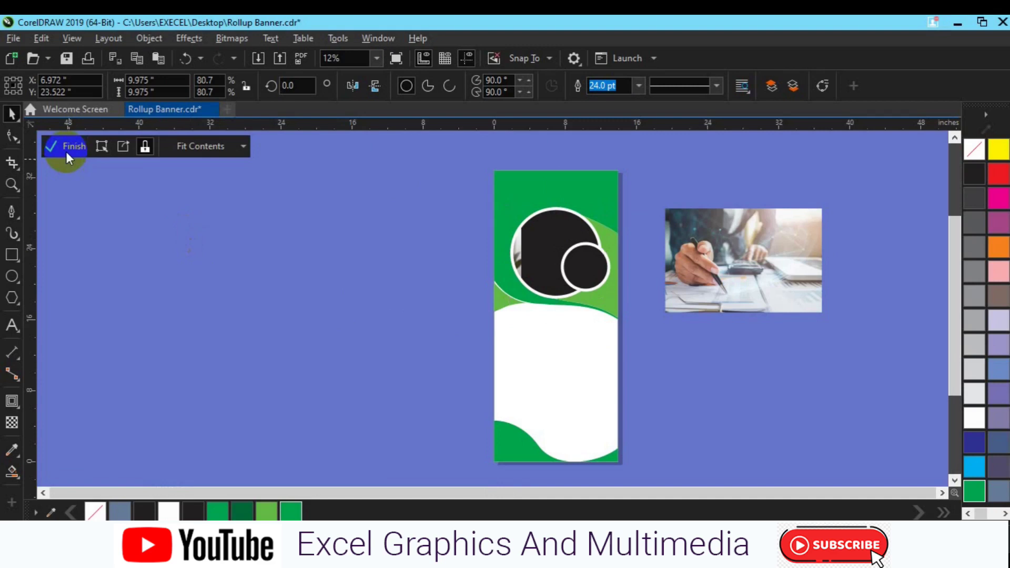
mouse_move(384, 250)
mouse_down()
mouse_move(470, 254)
mouse_move(511, 308)
mouse_up()
drag(594, 363, 594, 297)
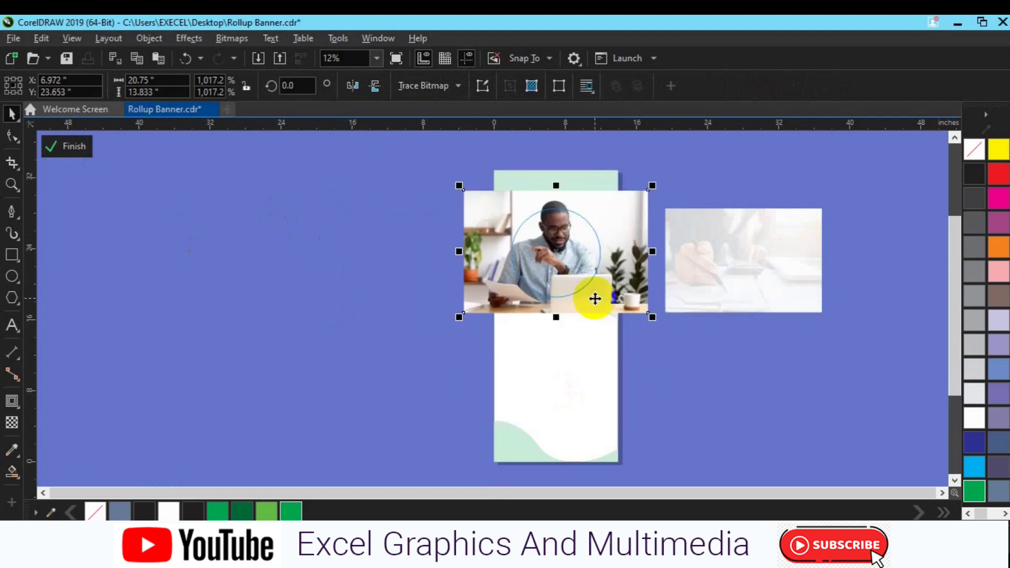
drag(655, 320, 630, 303)
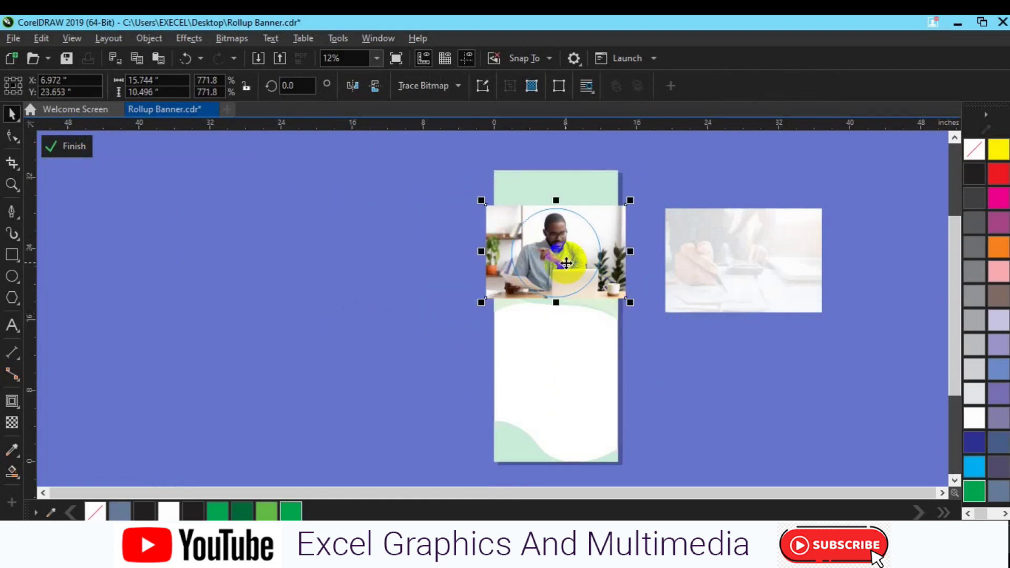
click(74, 147)
click(583, 271)
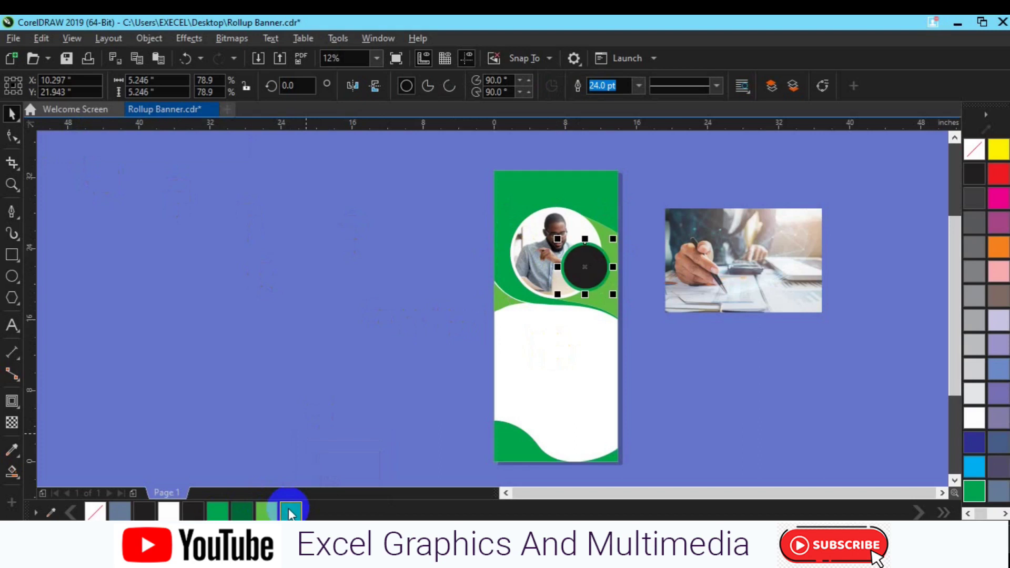
Step: Drag the calculator photo over toward the banner and shrink it
drag(291, 513, 478, 448)
click(743, 280)
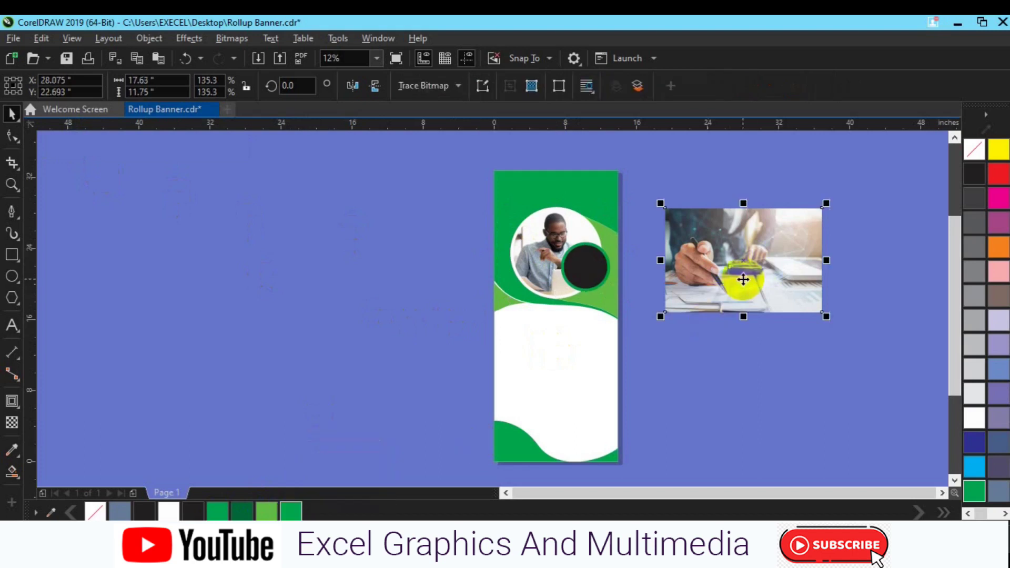
mouse_move(743, 280)
mouse_down()
mouse_move(540, 276)
mouse_move(532, 290)
mouse_up()
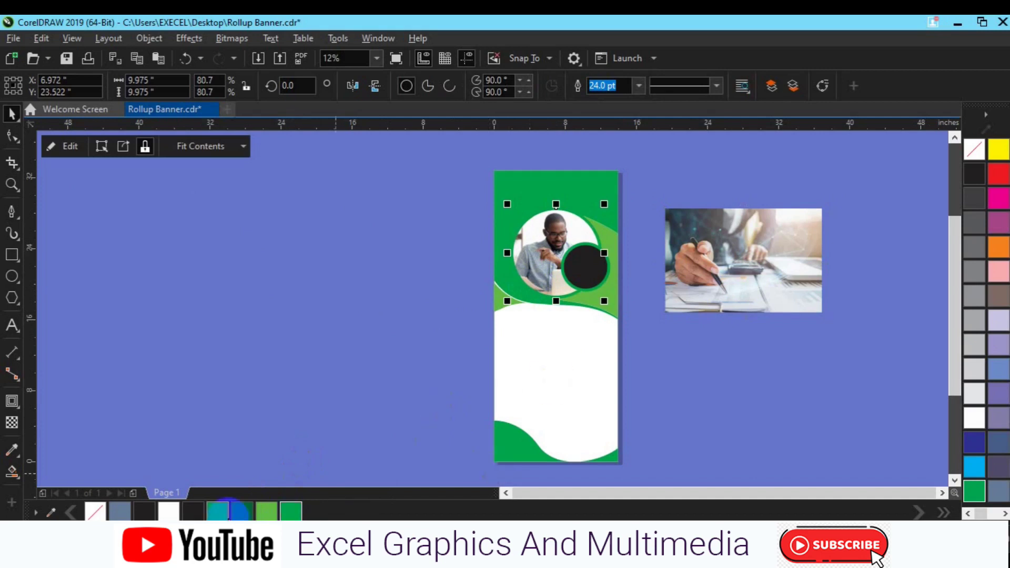
click(585, 265)
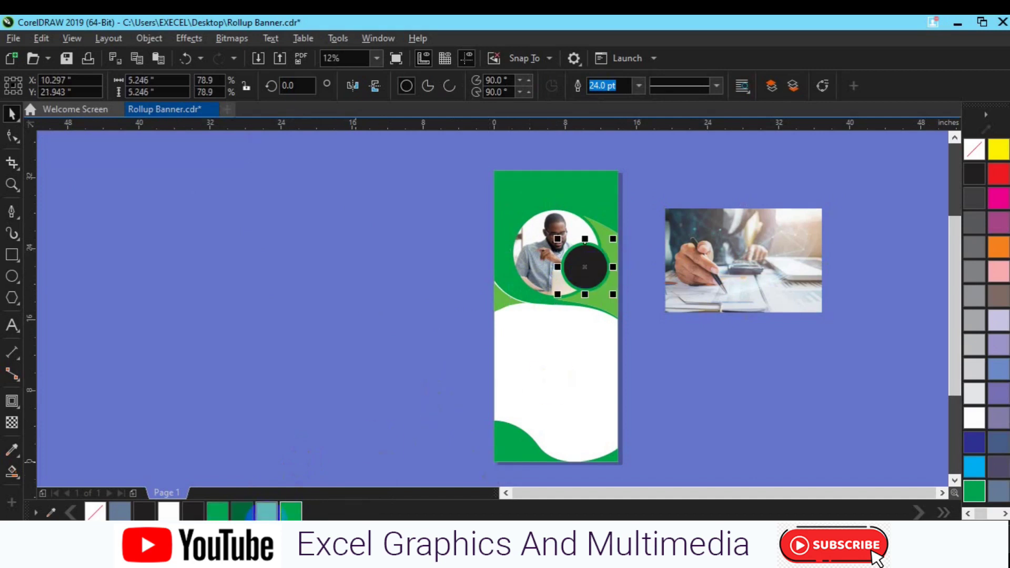
click(710, 304)
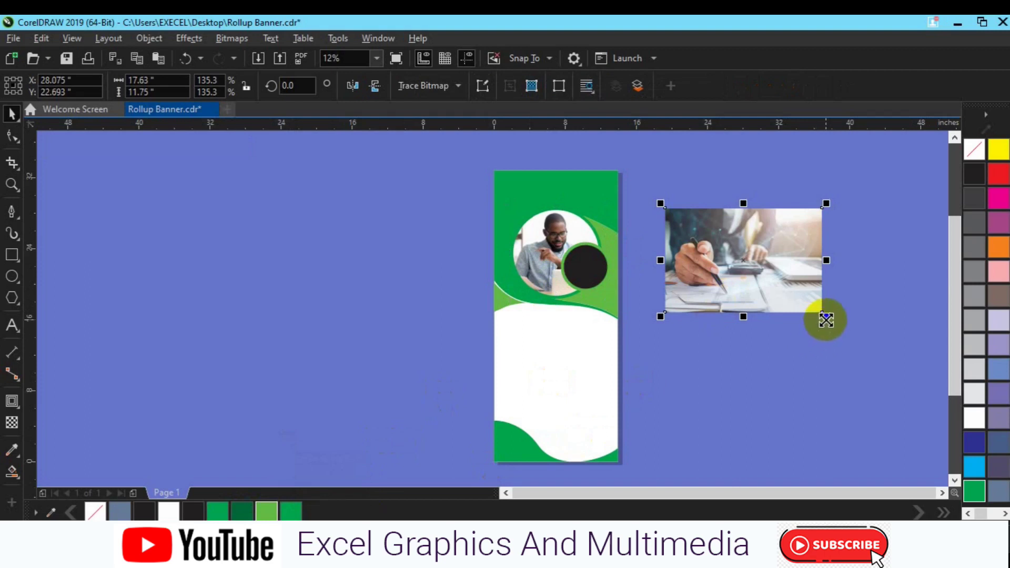
drag(825, 318, 811, 308)
Step: Give the man-photo circle's ring a grey outline
click(534, 253)
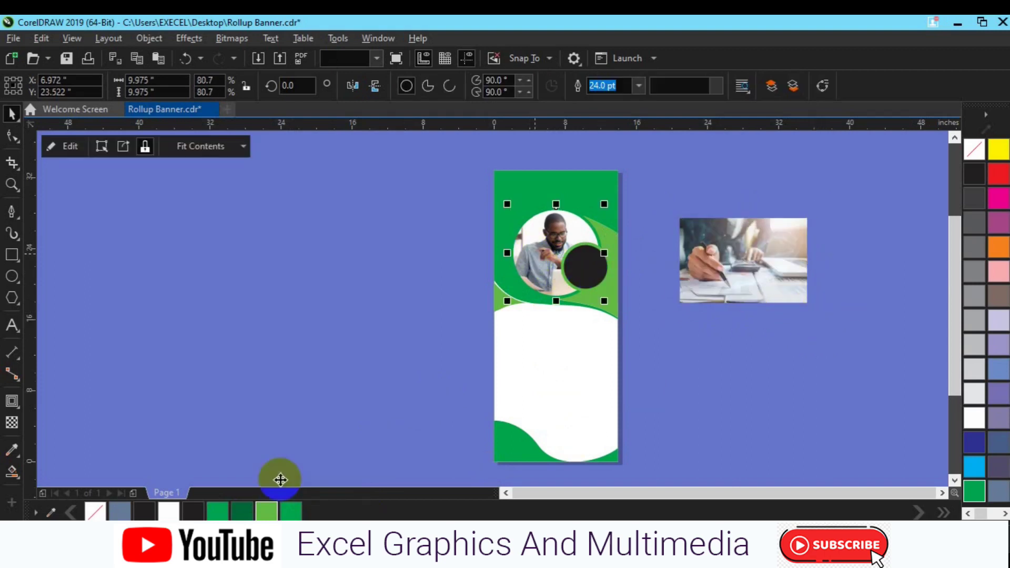
right_click(979, 346)
right_click(977, 323)
right_click(978, 297)
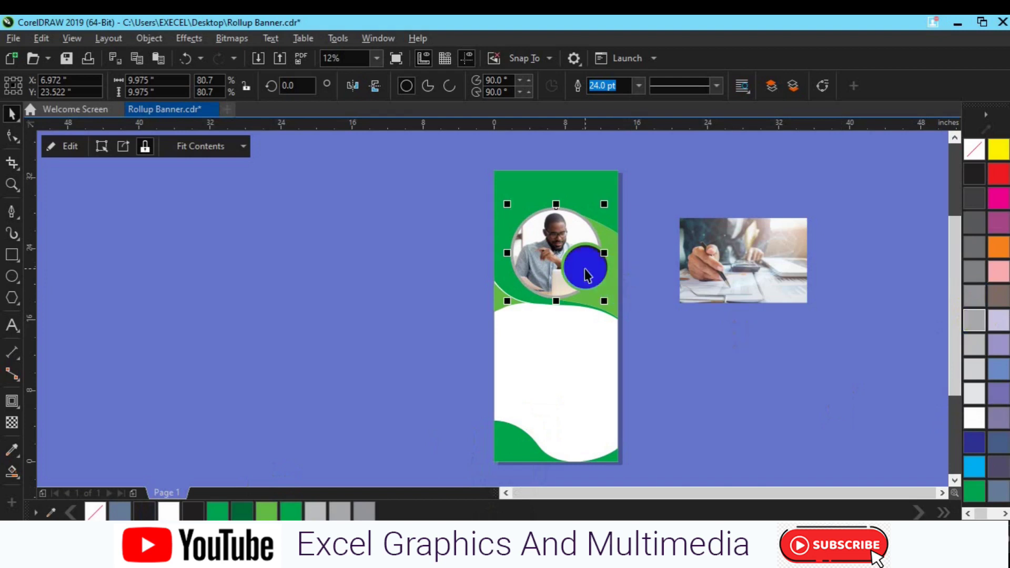
Step: Shrink the calculator photo further to 69.3% and place it beside the small circle
click(767, 266)
drag(811, 307, 789, 298)
mouse_move(727, 269)
mouse_down()
mouse_move(636, 287)
mouse_move(653, 275)
mouse_up()
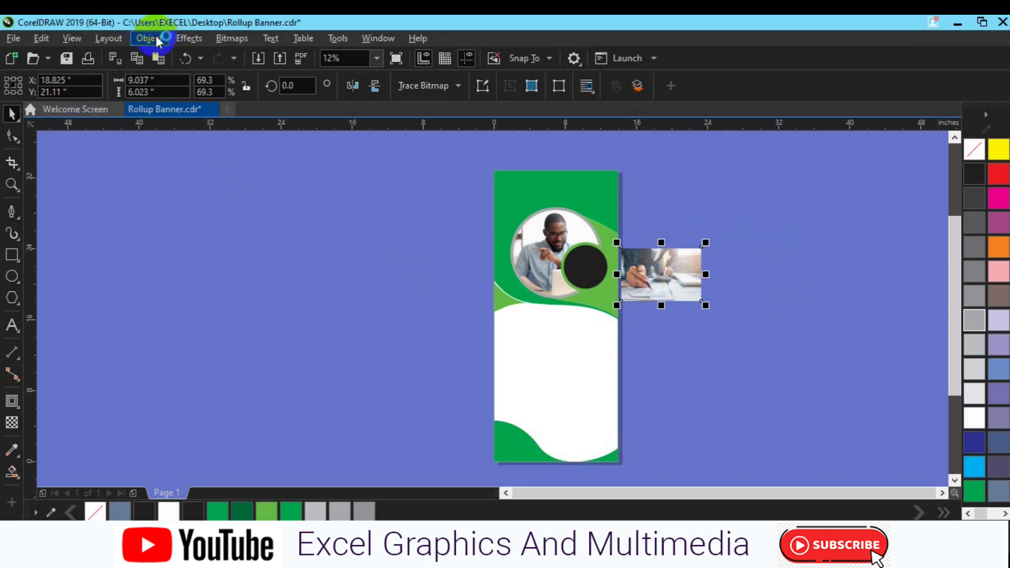
Step: PowerClip the calculator photo into the small circle, shifting it slightly right inside
click(156, 39)
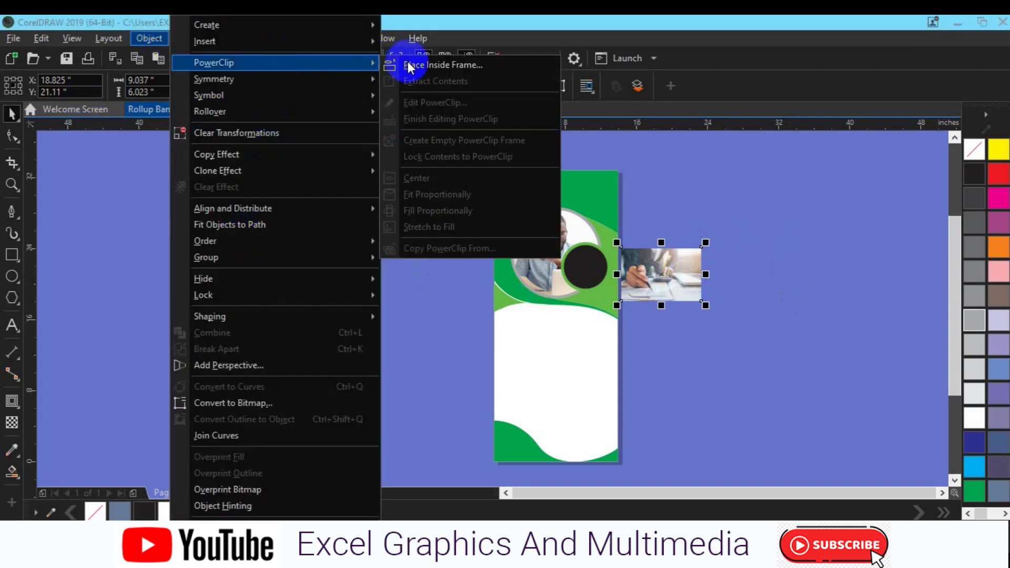
click(410, 65)
click(579, 270)
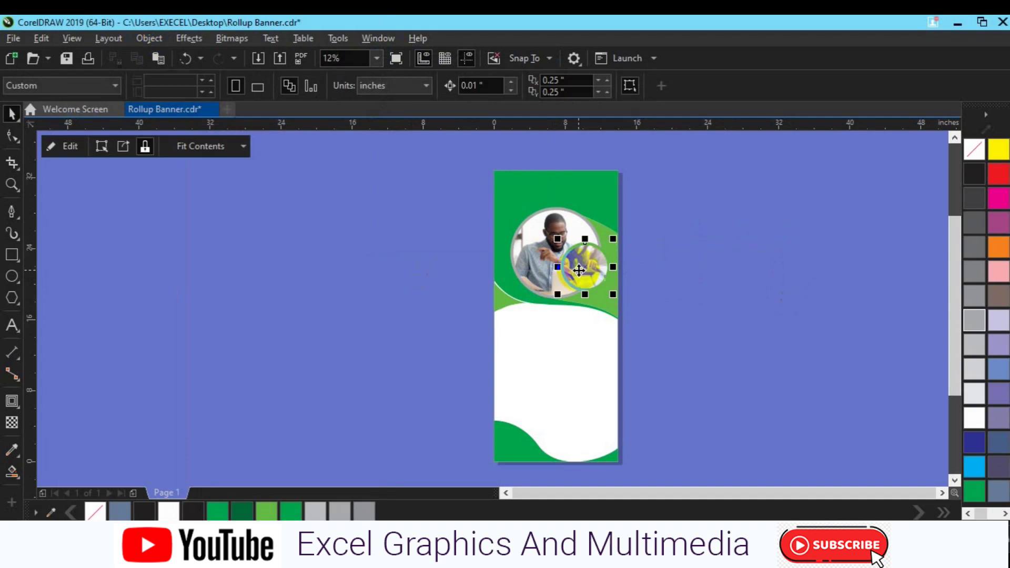
click(67, 149)
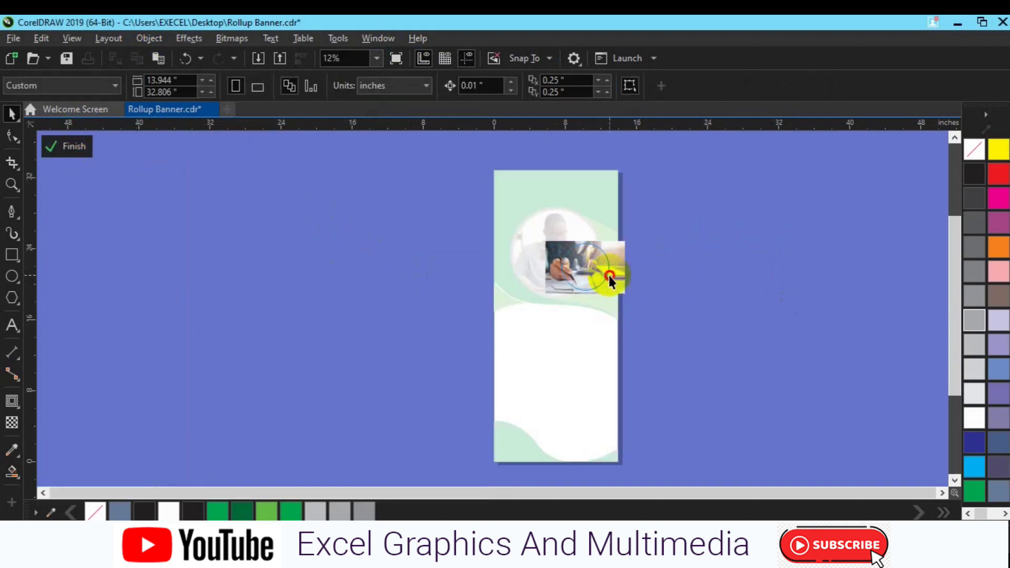
drag(609, 279, 624, 277)
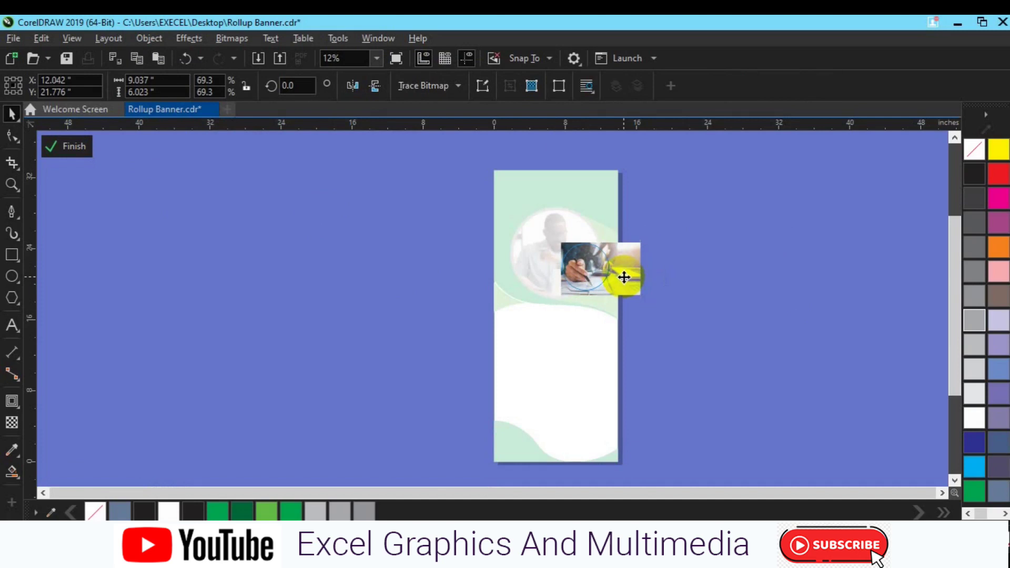
click(66, 146)
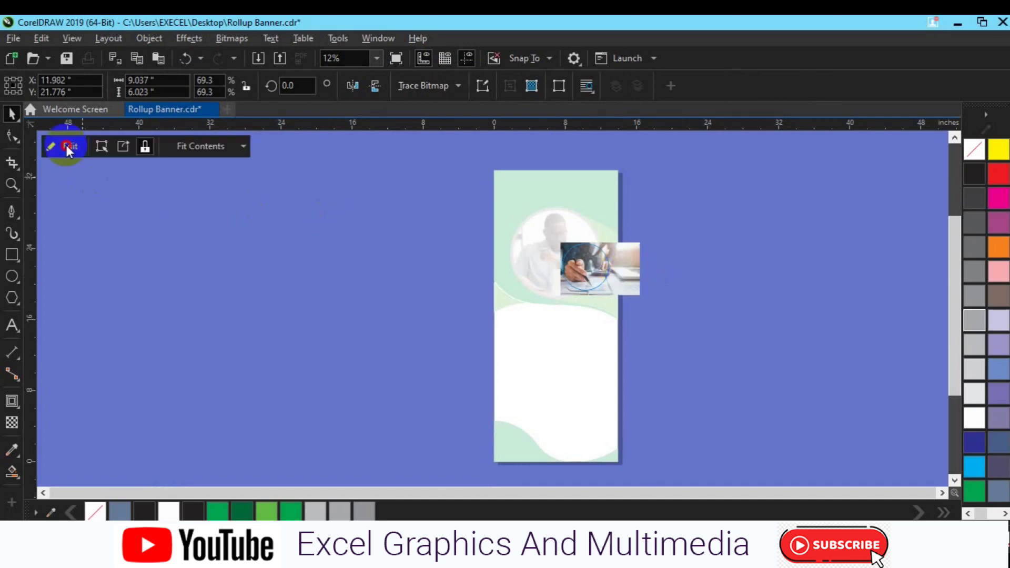
click(269, 301)
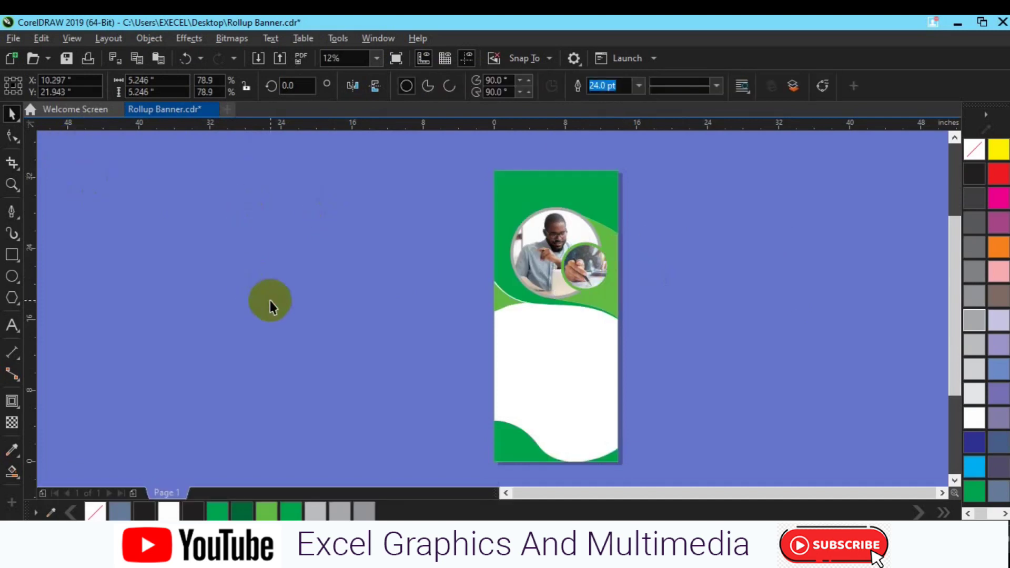
Step: Give the small photo circle a darker grey outline
click(561, 285)
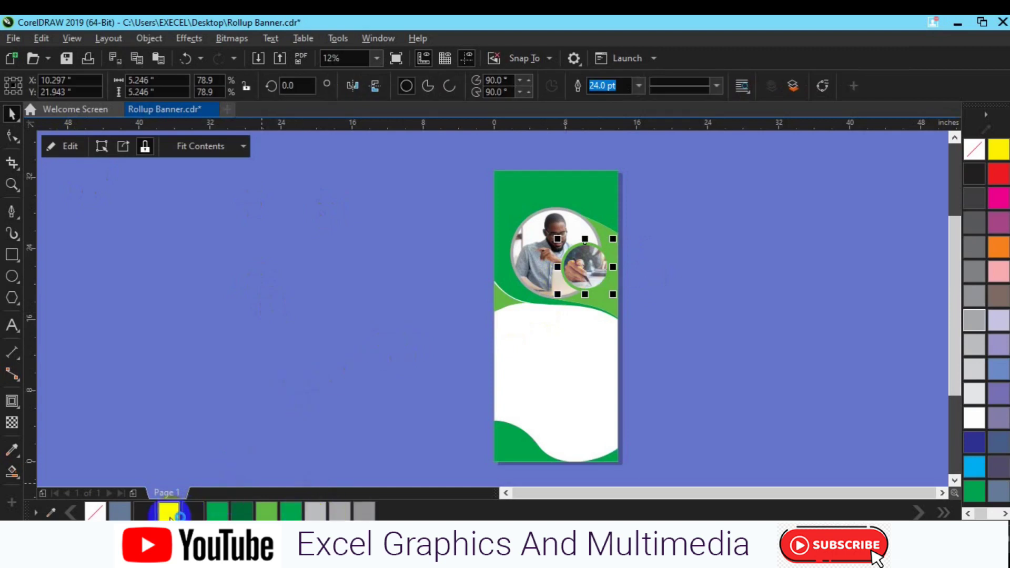
right_click(341, 513)
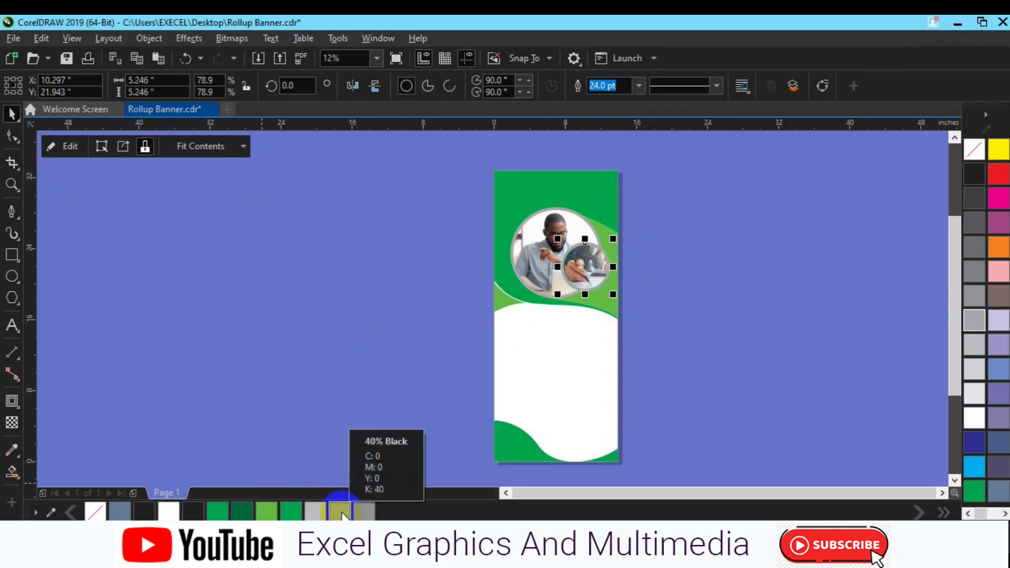
right_click(320, 513)
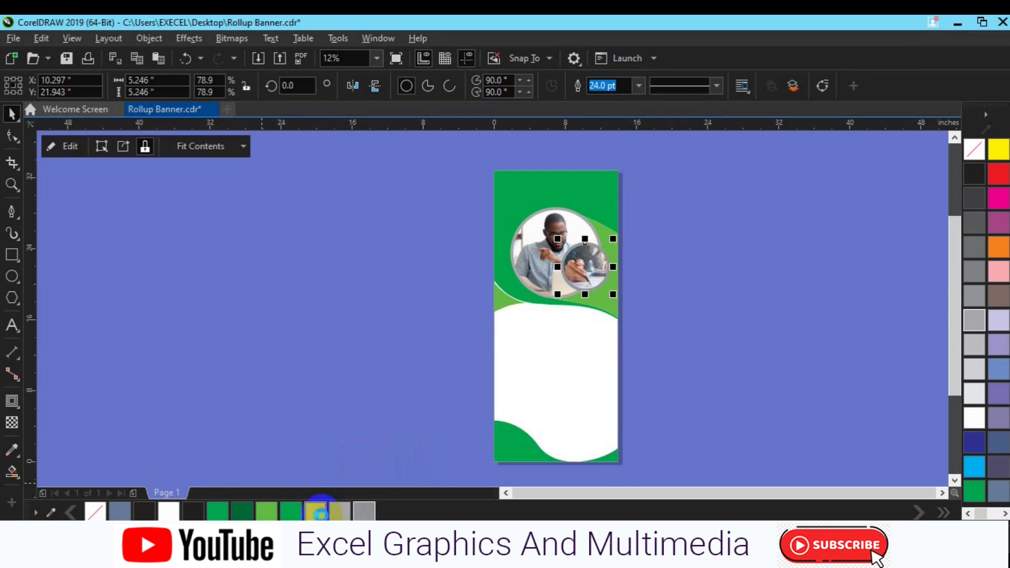
right_click(364, 512)
click(671, 367)
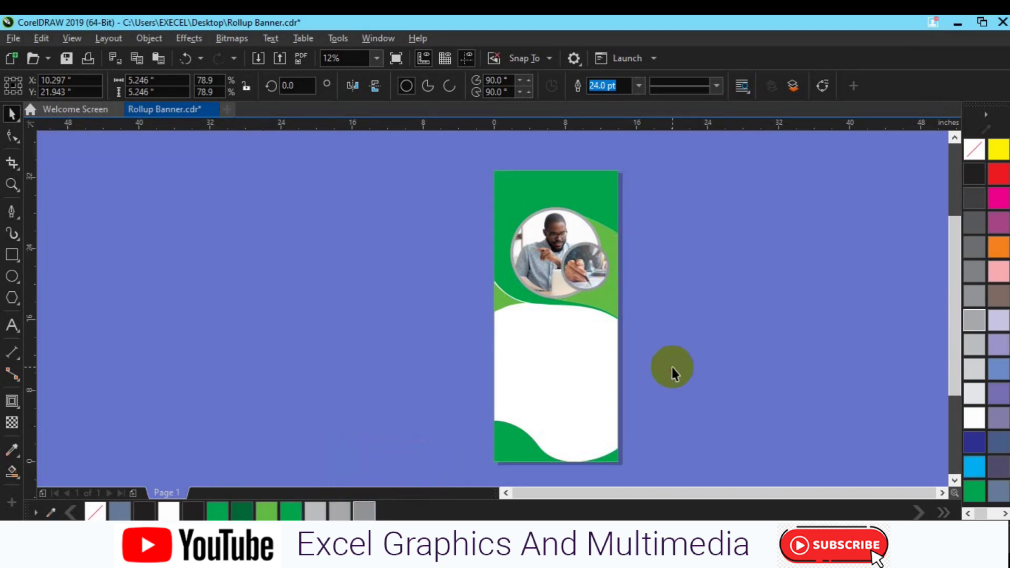
Step: Zoom out to the whole banner and nudge the upper banner objects upward
scroll(471, 327, up, 2)
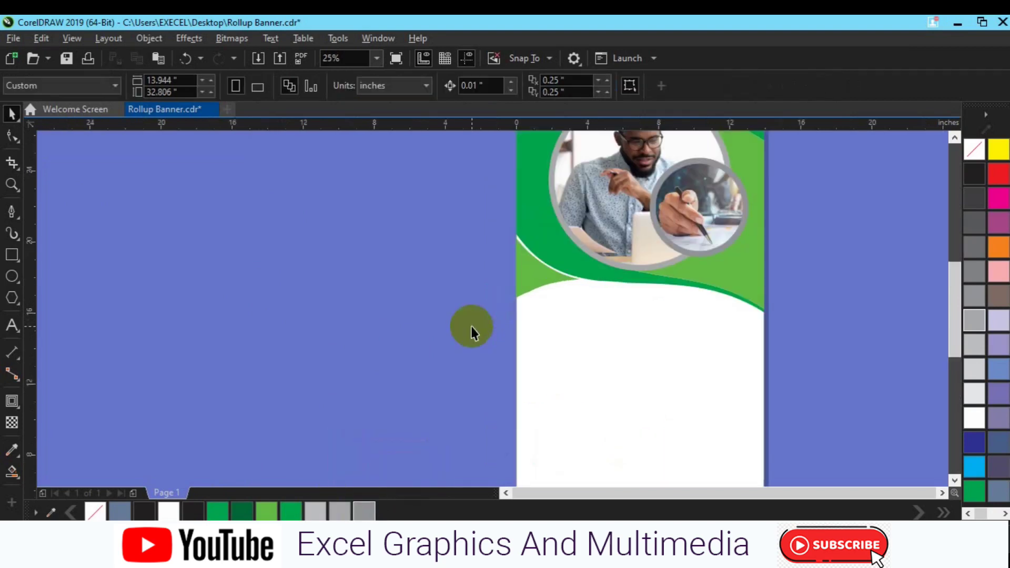
click(943, 492)
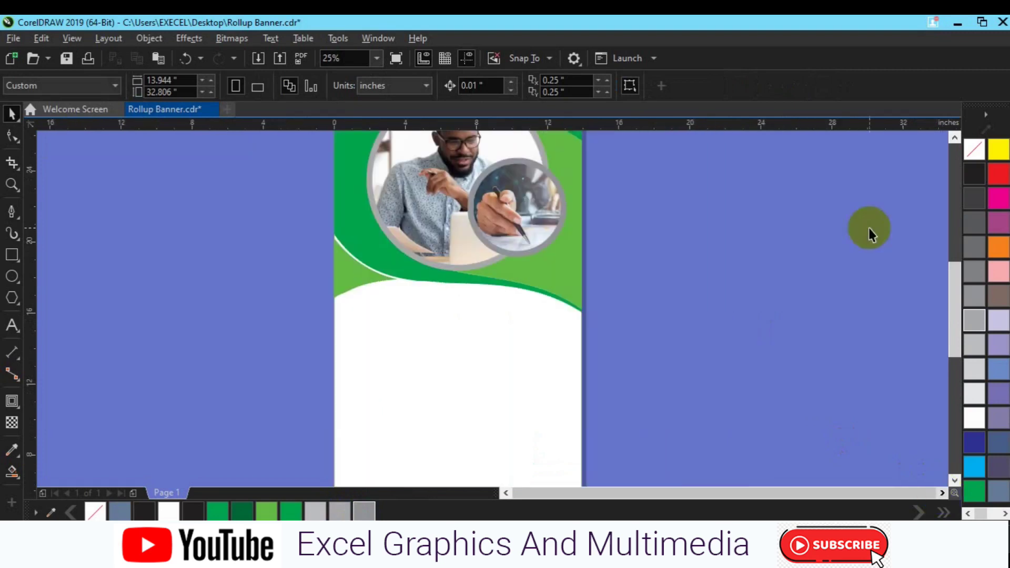
click(955, 138)
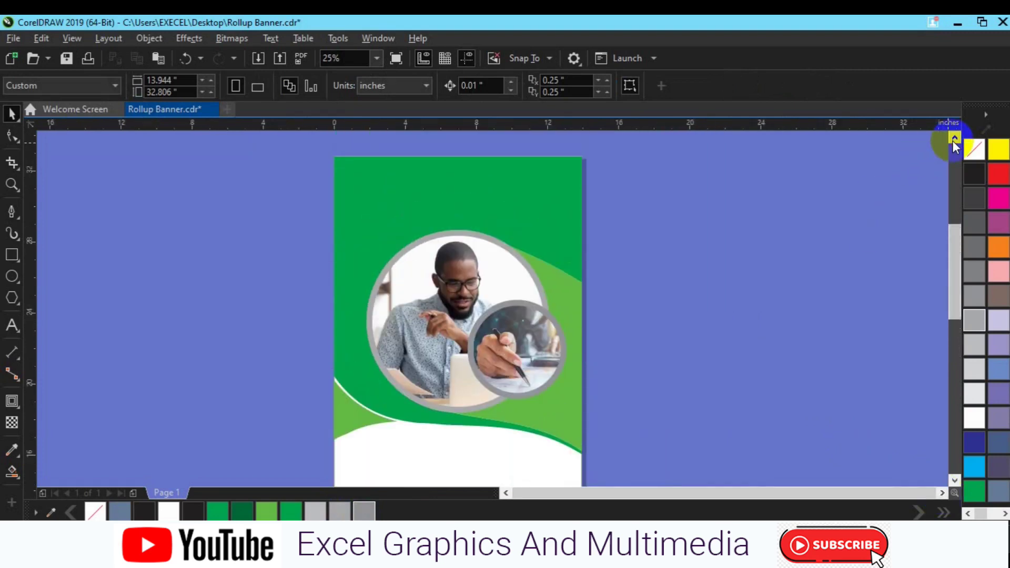
key(F3)
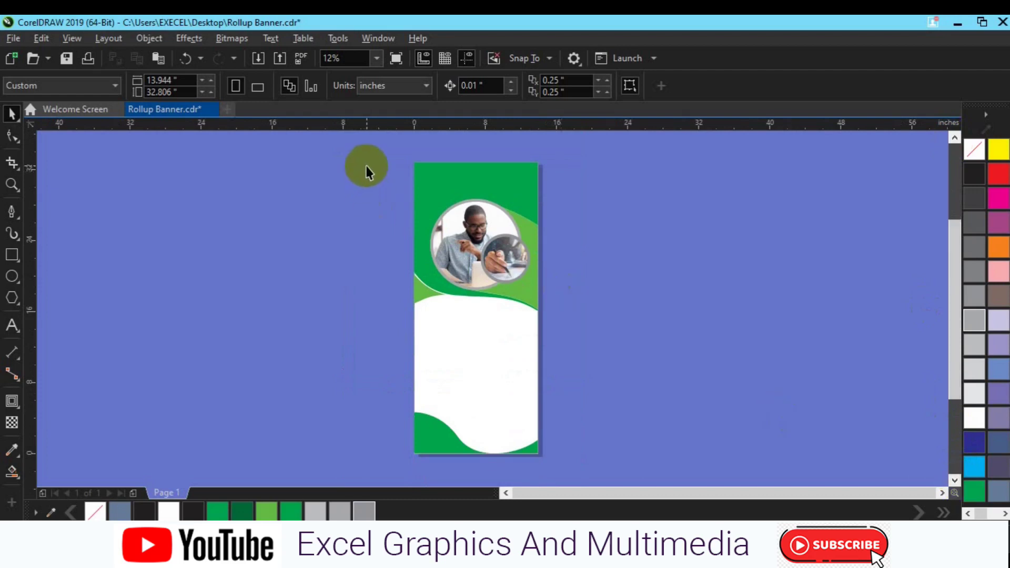
drag(362, 157, 598, 330)
key(Up)
key(Up)
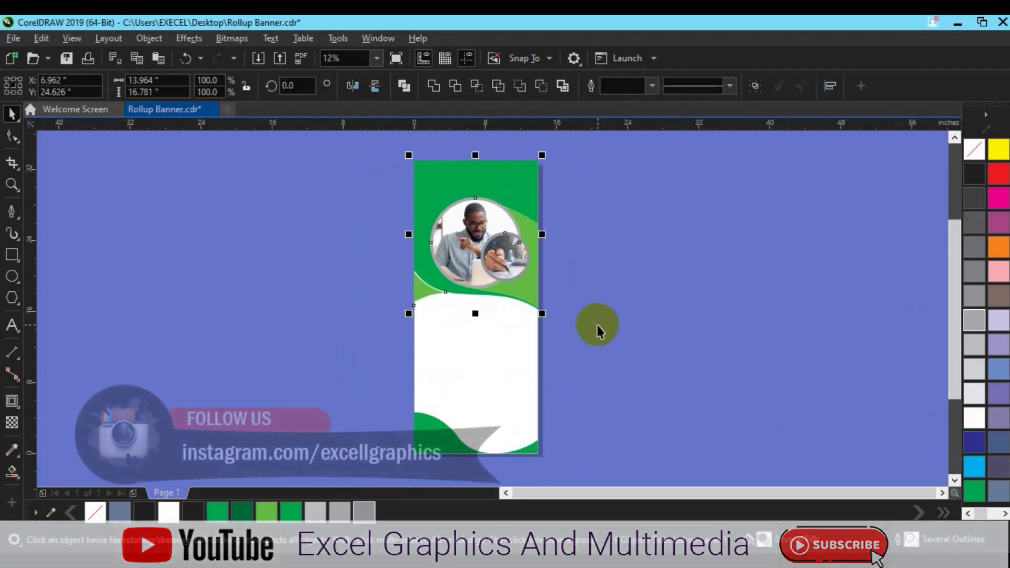
Step: Trim the green top wave with a thin rectangle across the banner top, then delete the rectangle
click(198, 210)
click(492, 178)
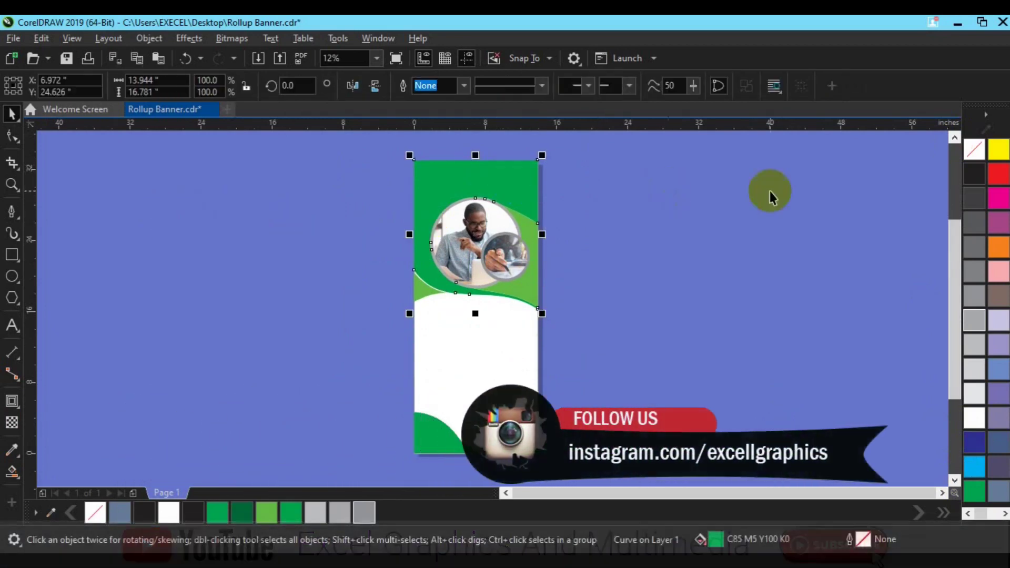
click(12, 255)
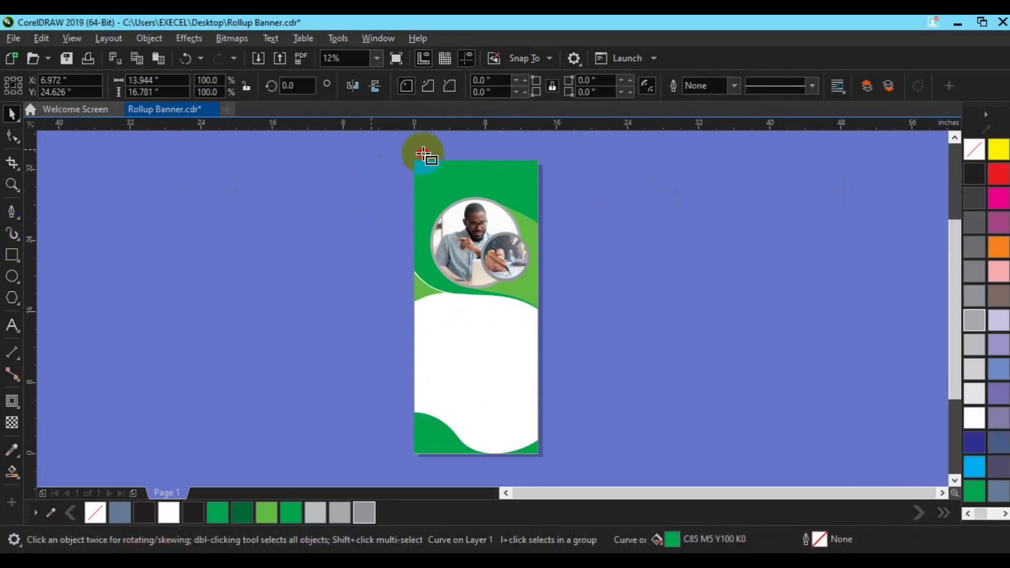
drag(371, 152, 547, 166)
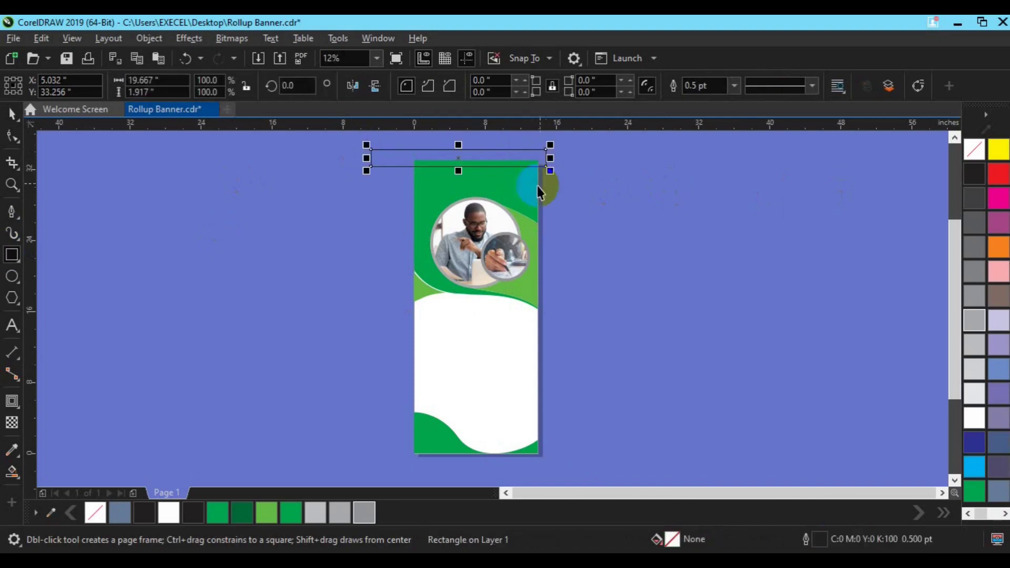
key(space)
shift+click(534, 190)
click(464, 87)
click(472, 155)
key(Delete)
Step: Check the trimmed banner shapes and start a new text object on the pasteboard
mouse_move(378, 155)
mouse_down()
mouse_move(551, 218)
mouse_move(594, 324)
mouse_up()
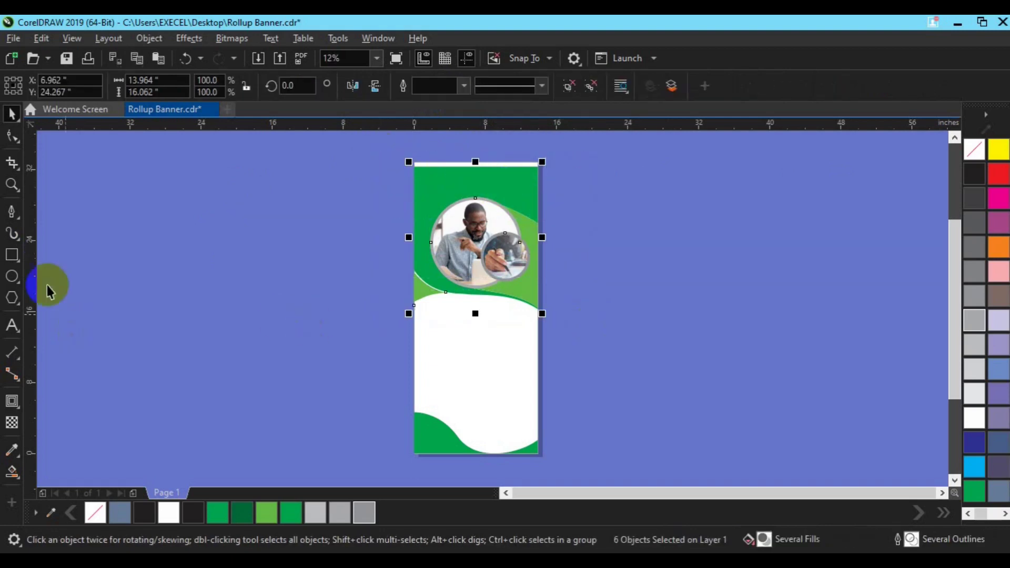
click(13, 258)
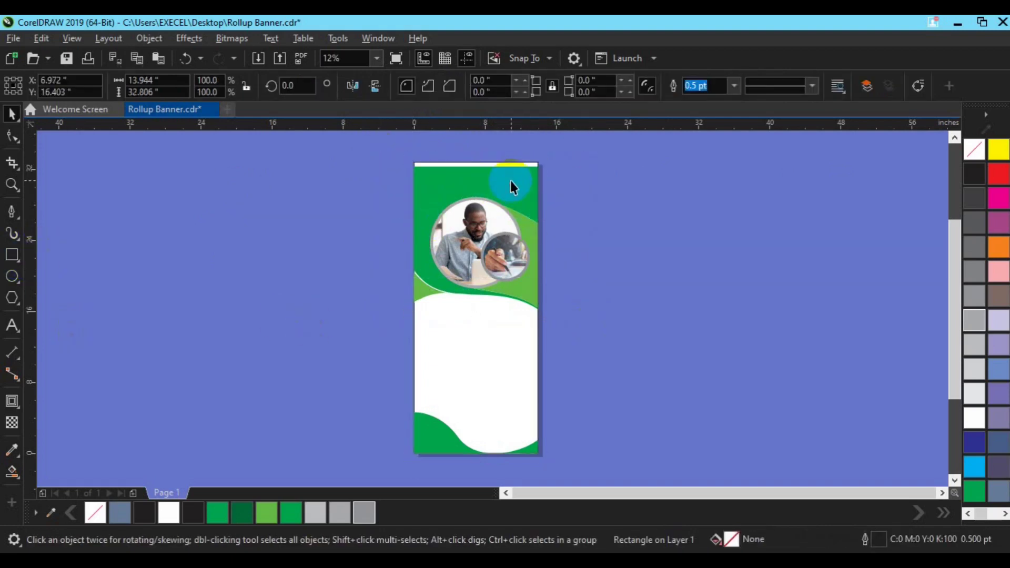
click(504, 295)
click(500, 361)
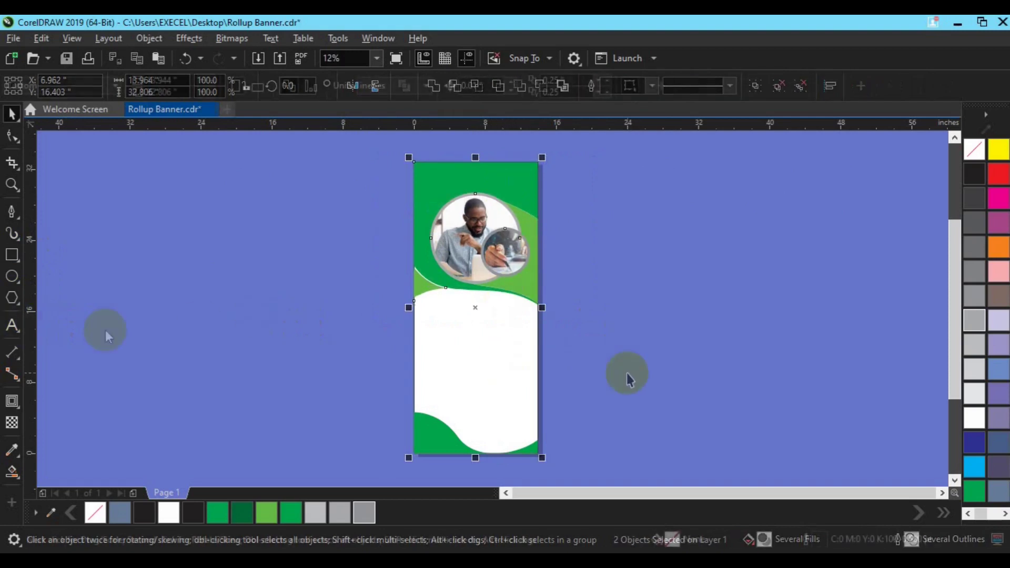
click(688, 383)
click(194, 350)
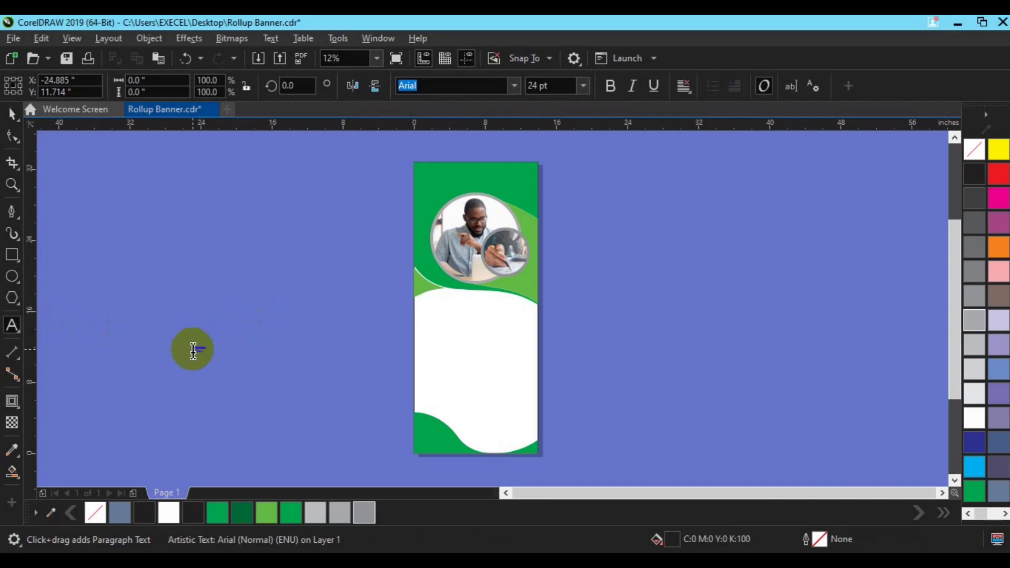
Step: Set the DIGITAL MARKETING headline in Lato 80 pt and move it onto the banner's white area
click(583, 85)
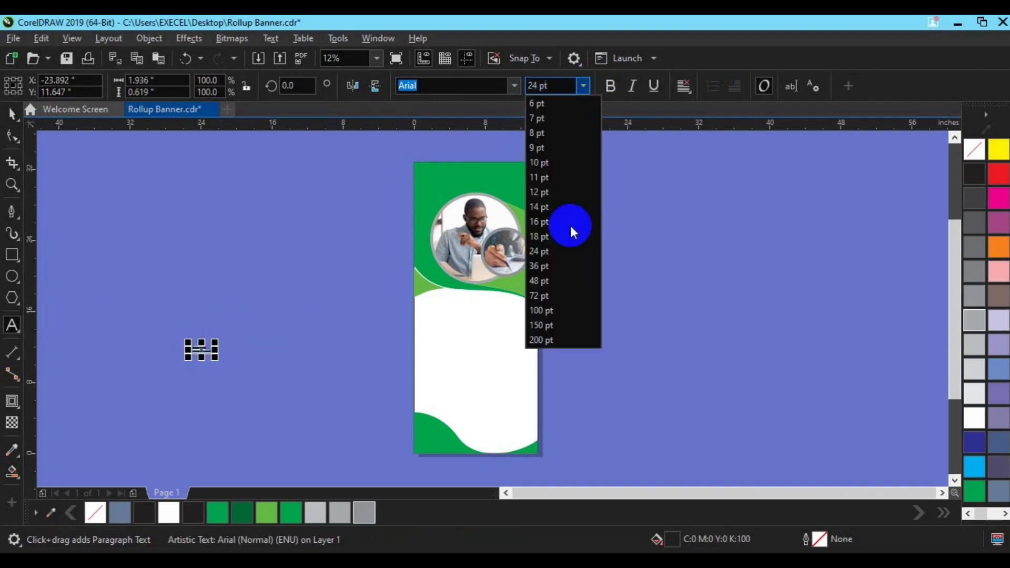
click(548, 281)
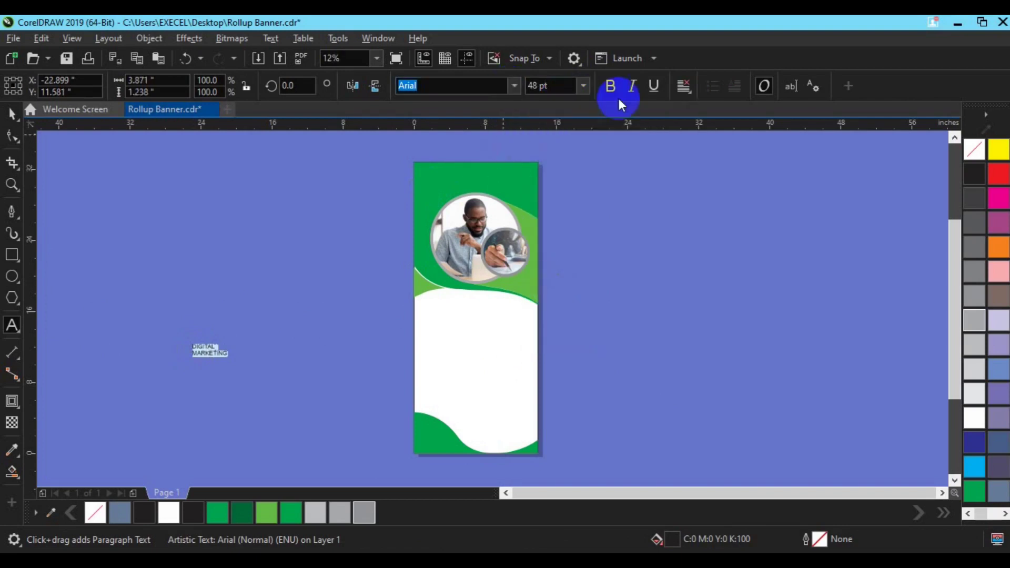
text(100)
key(Return)
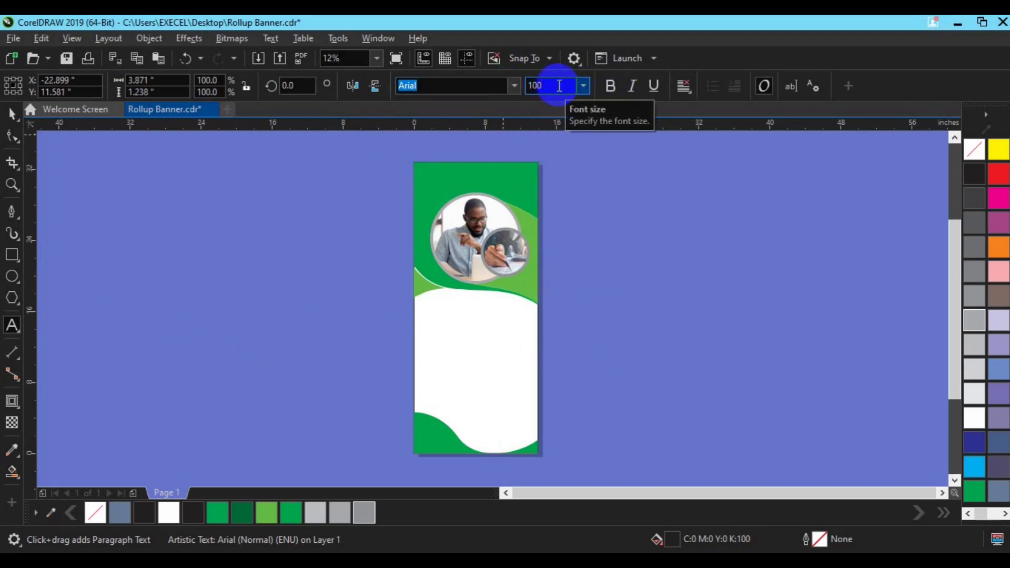
click(514, 86)
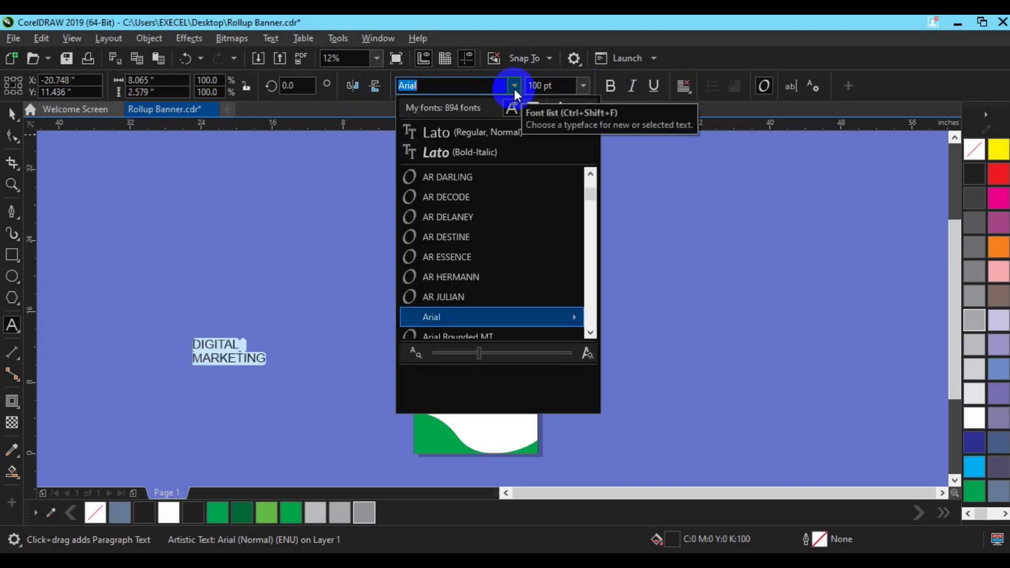
click(515, 137)
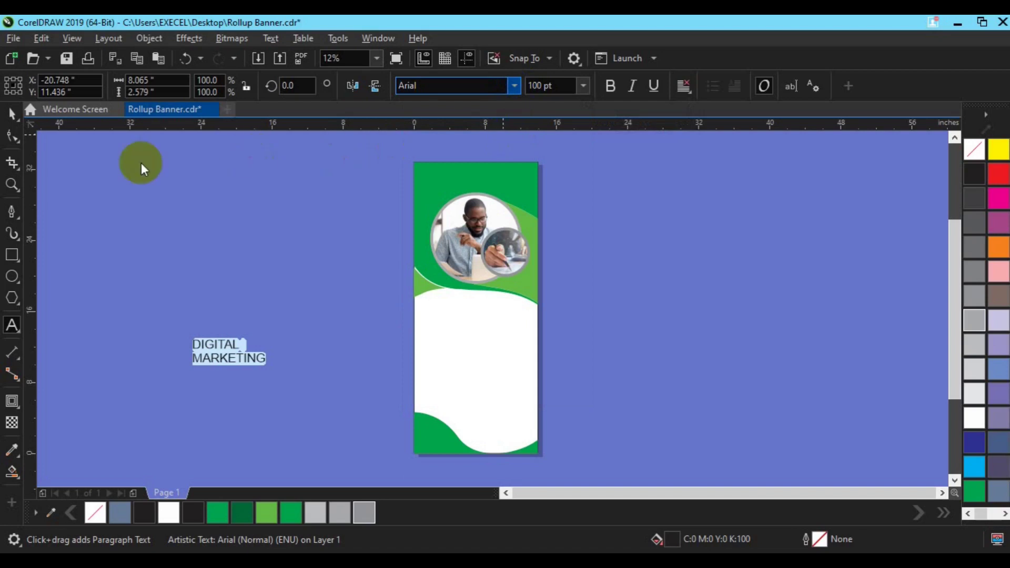
text(Lato)
key(Escape)
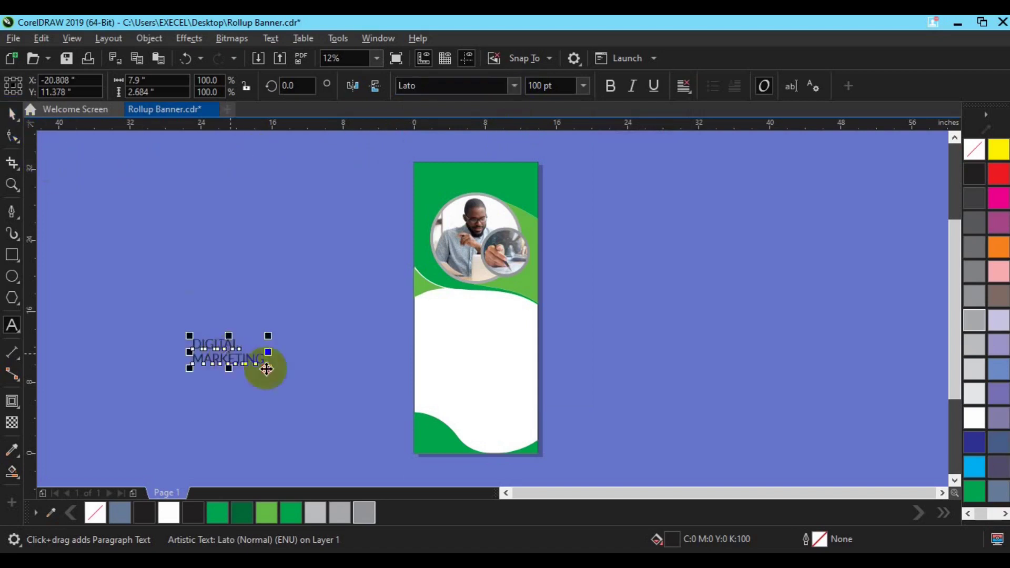
drag(267, 369, 494, 334)
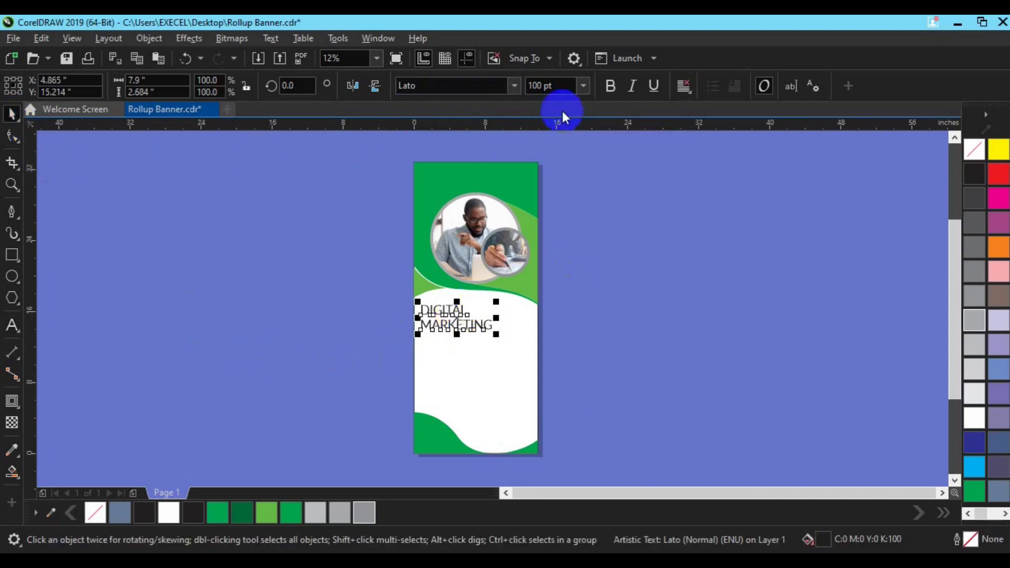
click(540, 89)
text(80)
key(Return)
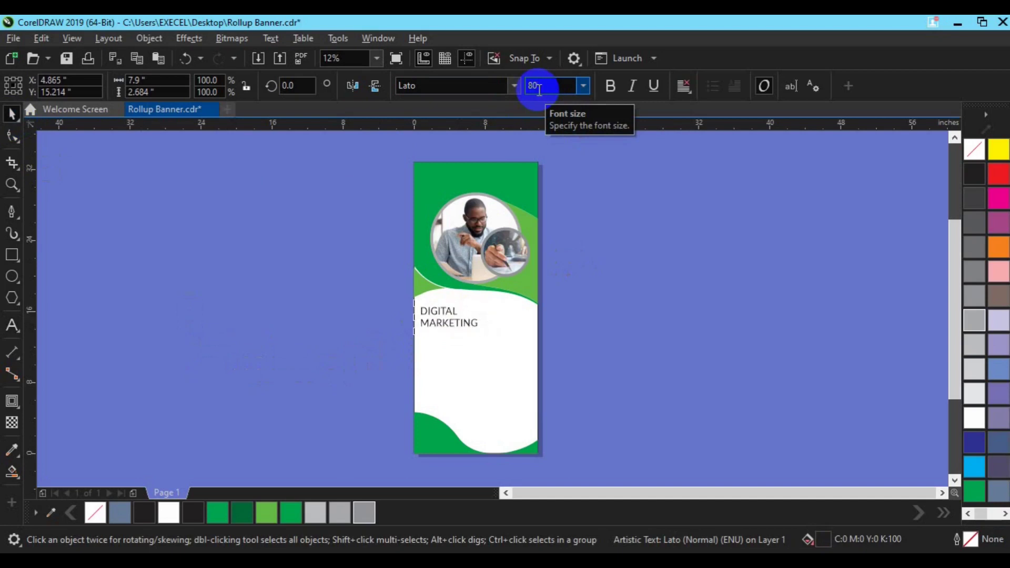
Step: Break the headline into lines, colour DIGITAL green, bold MARKETING, and drop a MARKETING copy below
scroll(535, 413, up, 2)
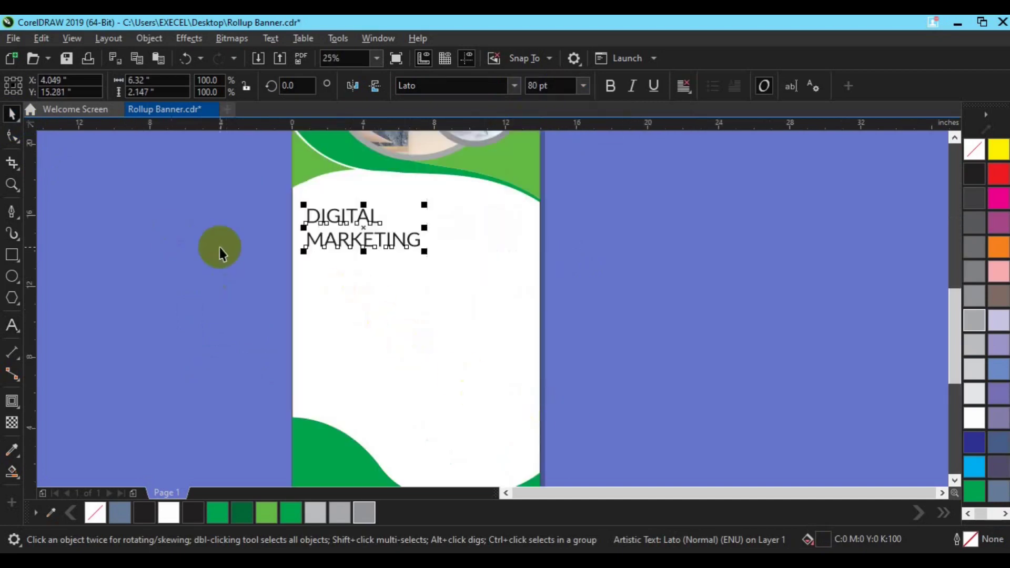
key(ctrl+k)
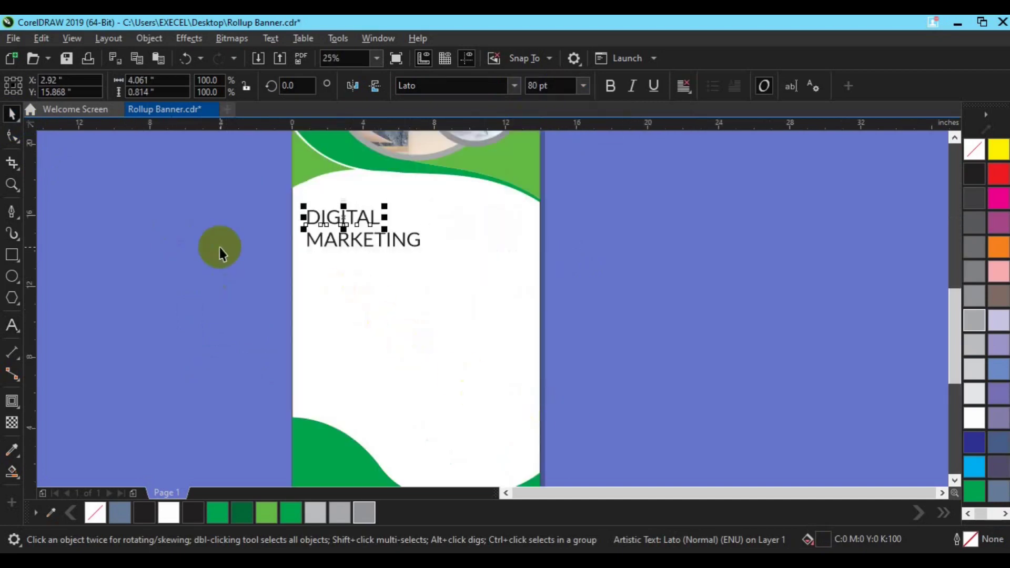
click(290, 514)
click(355, 241)
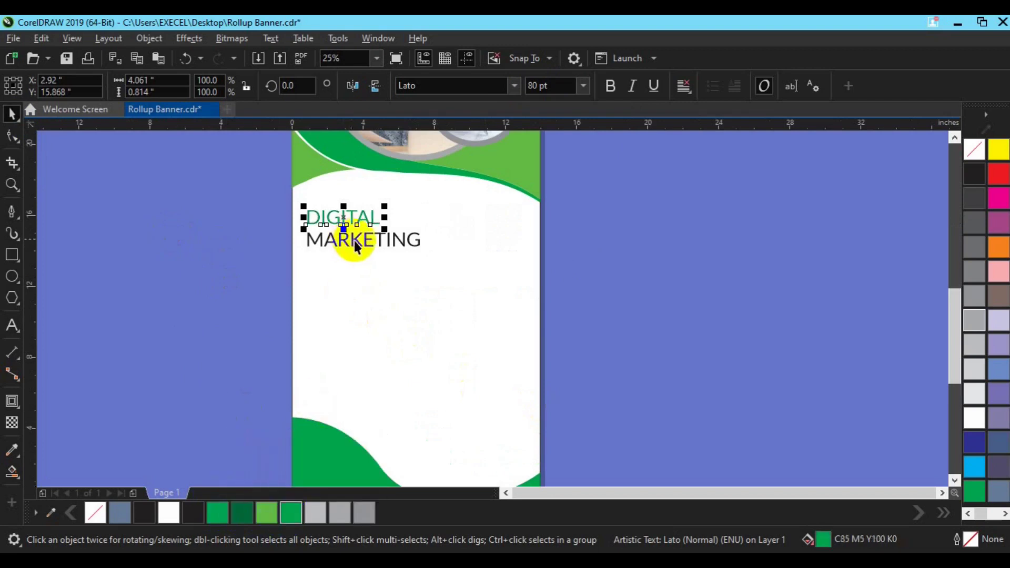
click(610, 89)
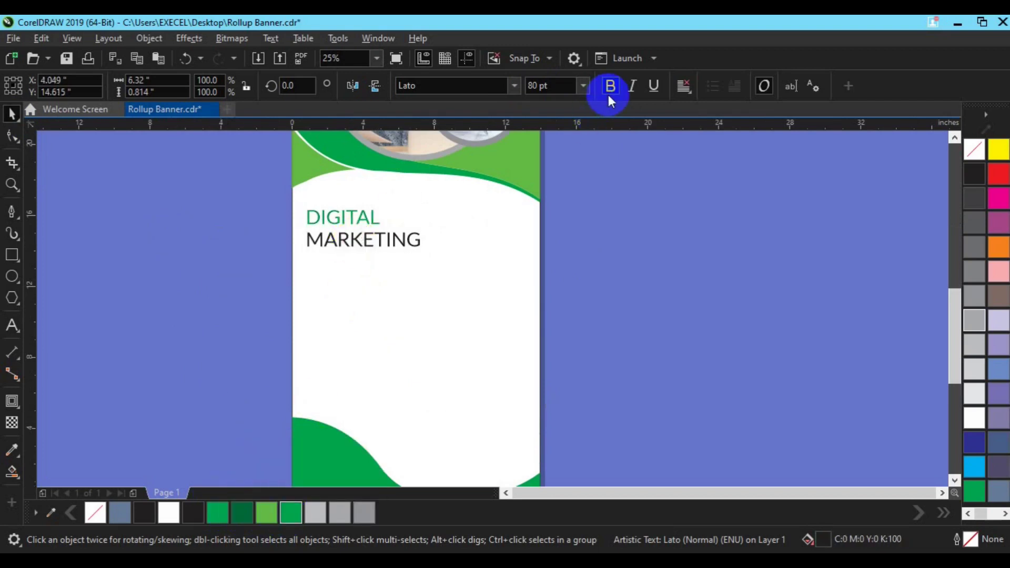
drag(361, 237, 359, 280)
click(12, 325)
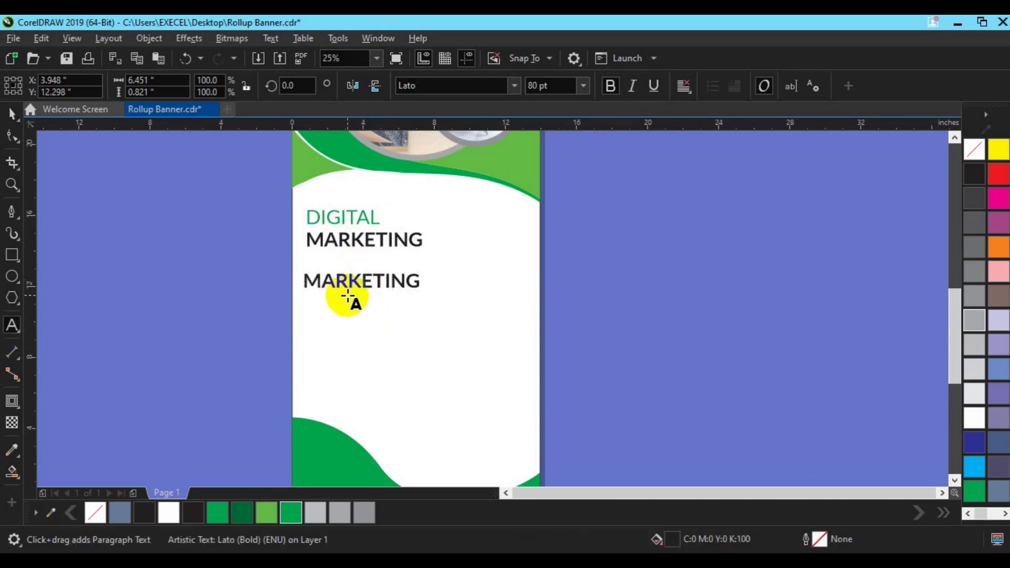
Step: Retype the MARKETING copy as AGENCY and set it in Lato Black
double_click(347, 296)
text(AGENCY)
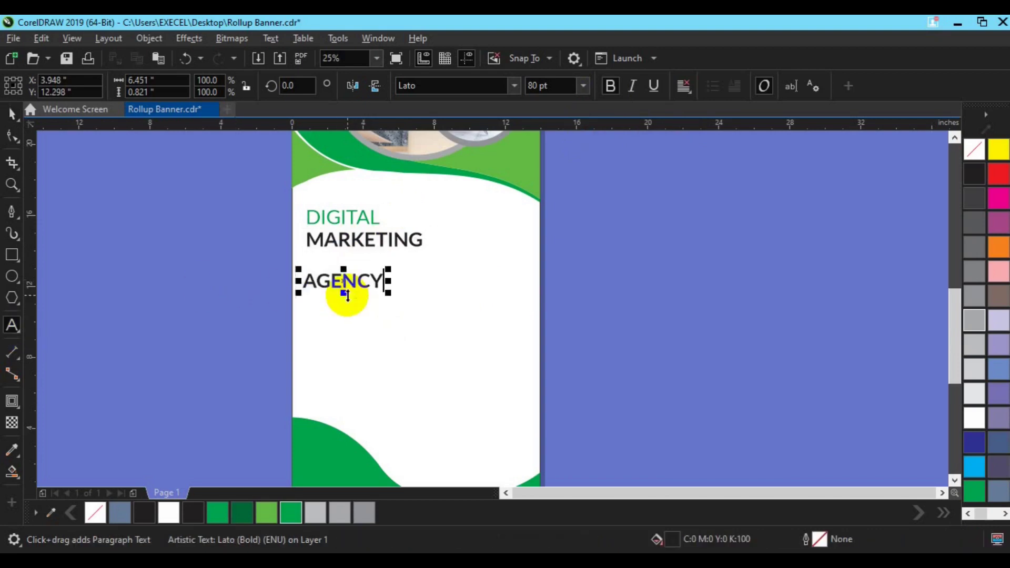
double_click(348, 296)
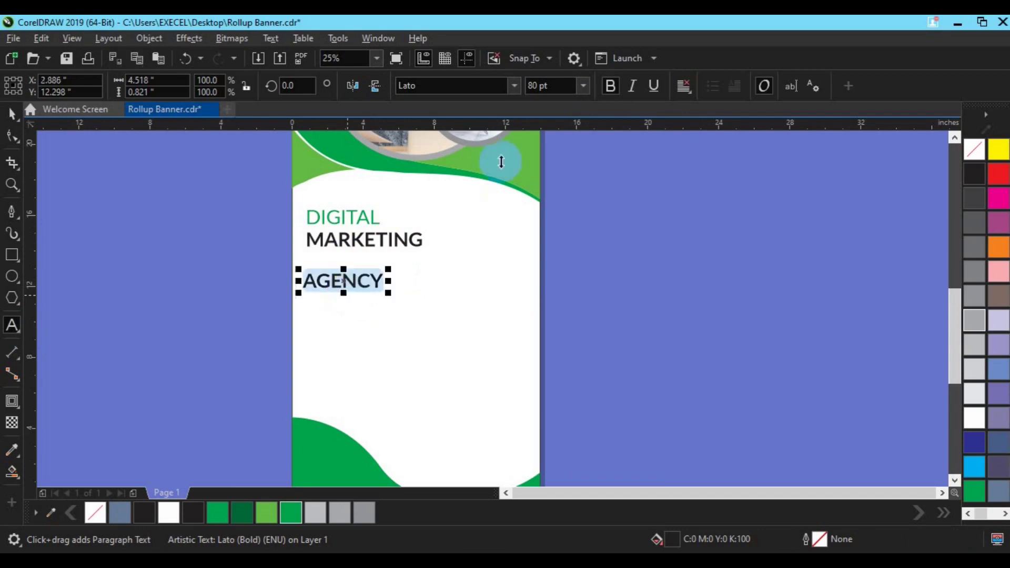
click(515, 86)
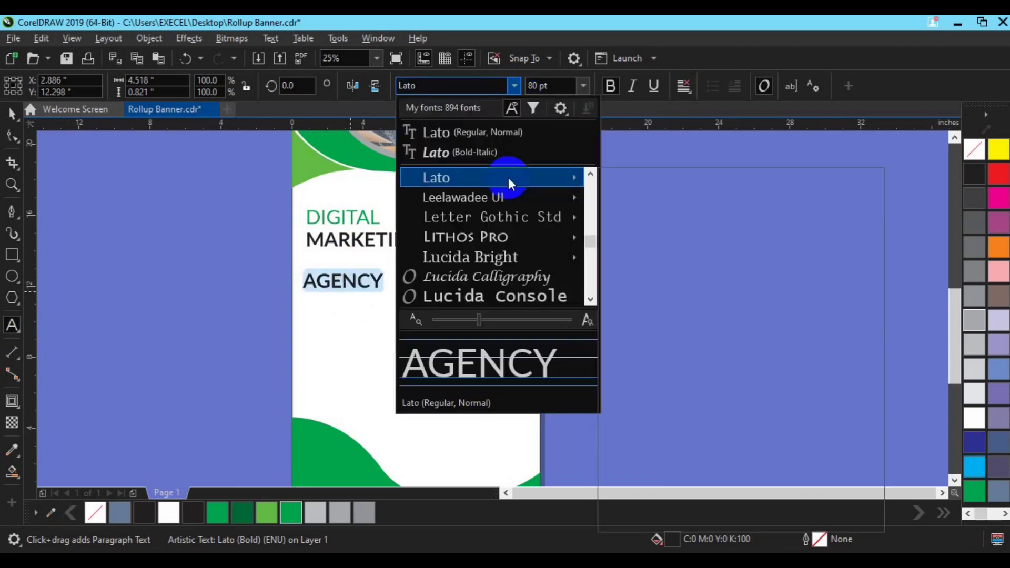
click(508, 178)
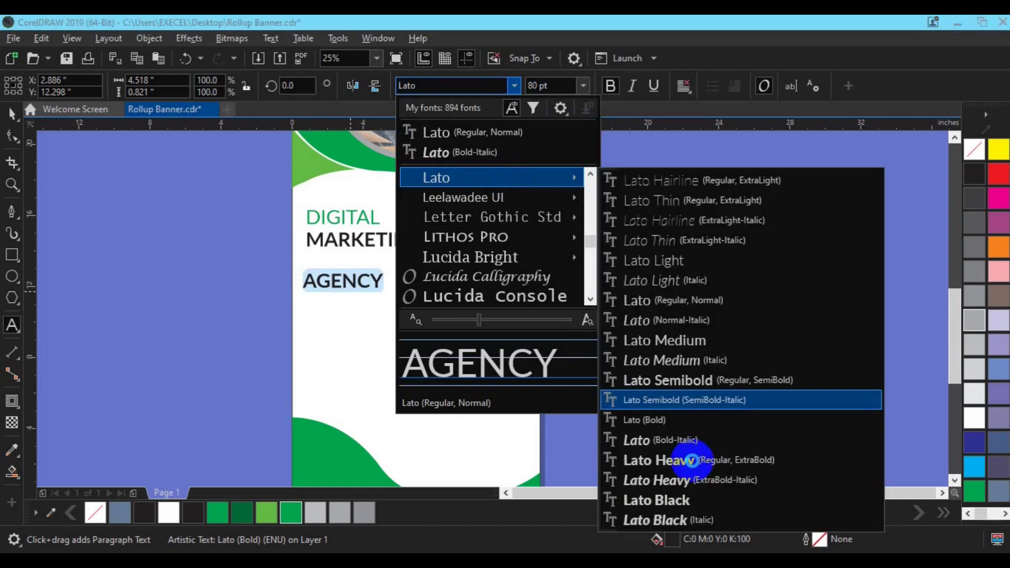
click(691, 461)
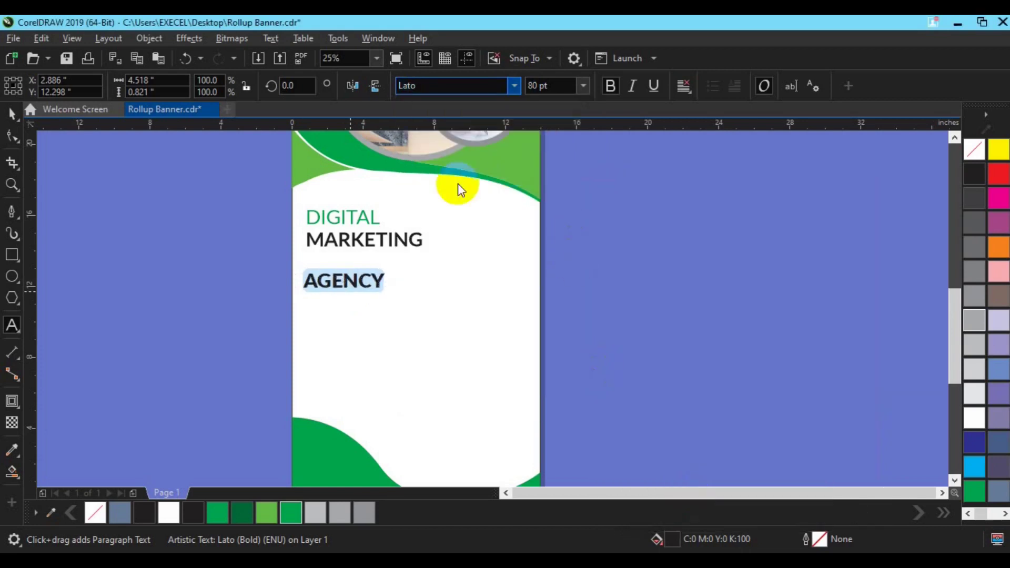
Step: Colour AGENCY light green at 120 pt and move it just below MARKETING
click(13, 115)
click(9, 114)
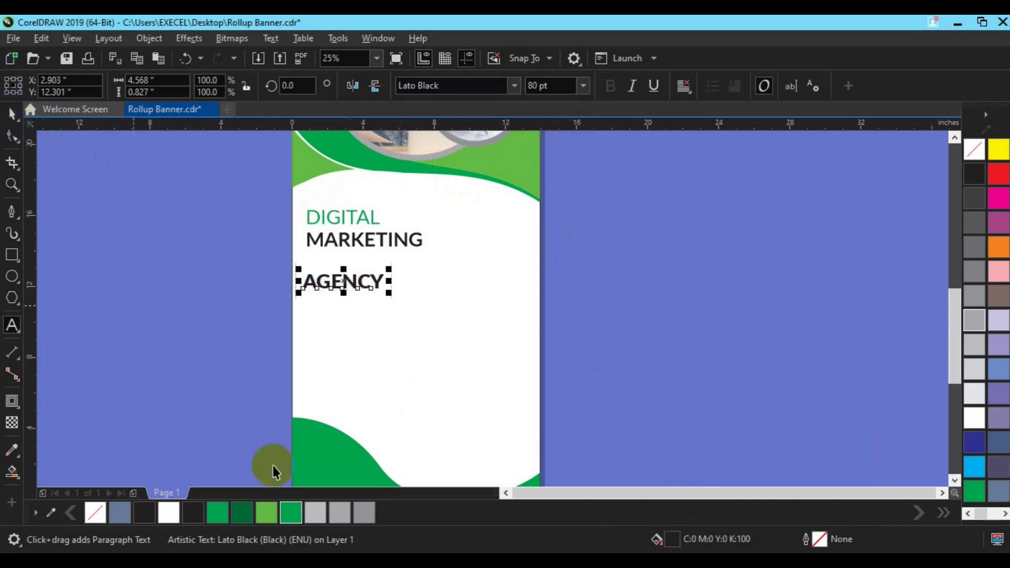
click(266, 512)
click(542, 85)
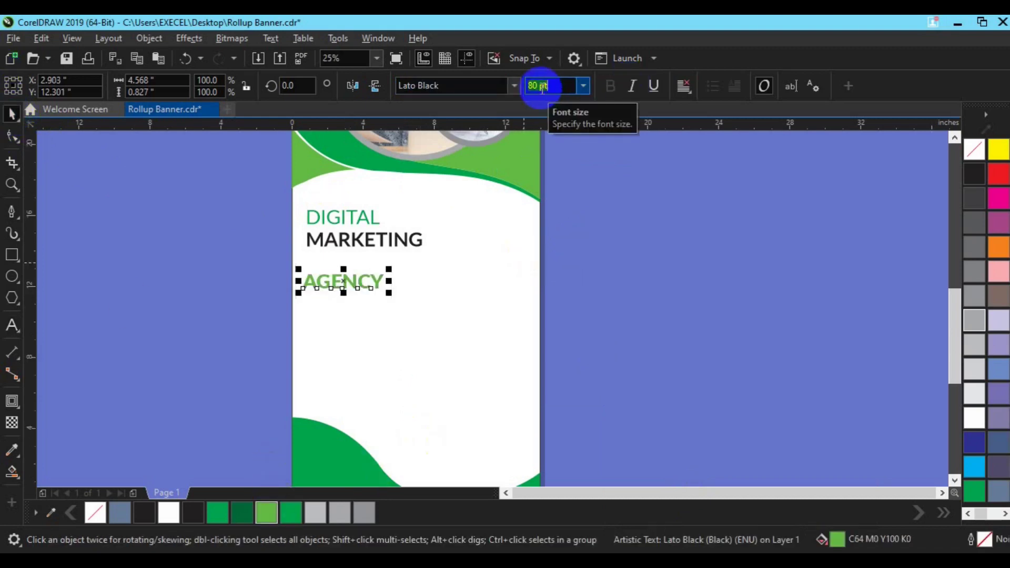
text(120)
key(Return)
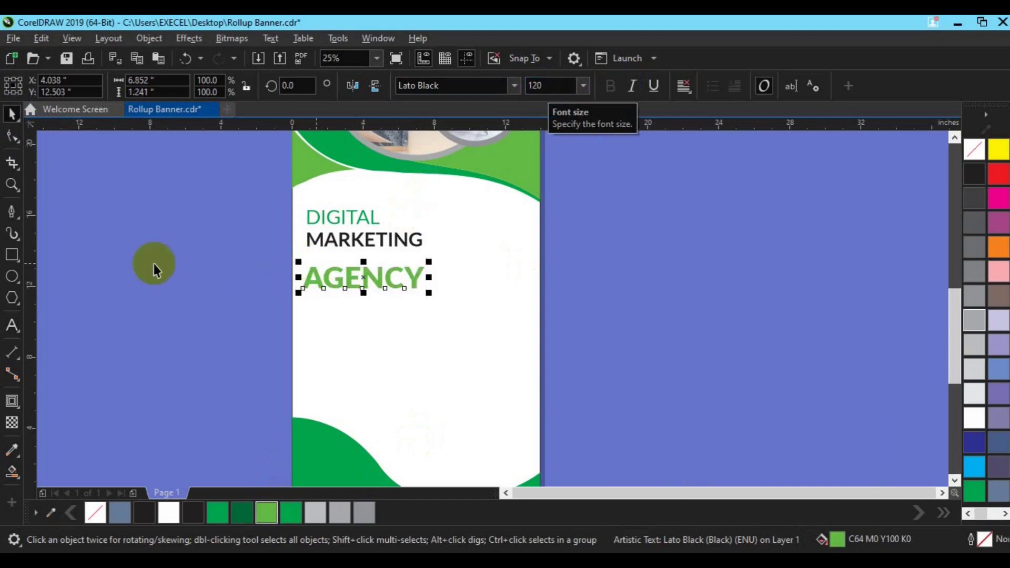
drag(364, 281, 364, 262)
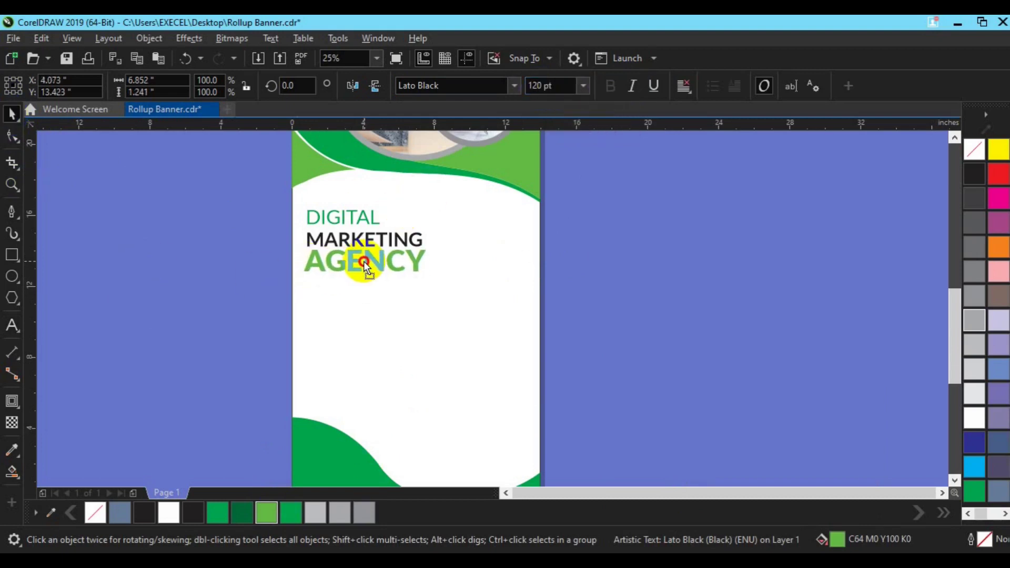
Step: Group MARKETING with AGENCY and left-align the group with DIGITAL
shift+click(354, 239)
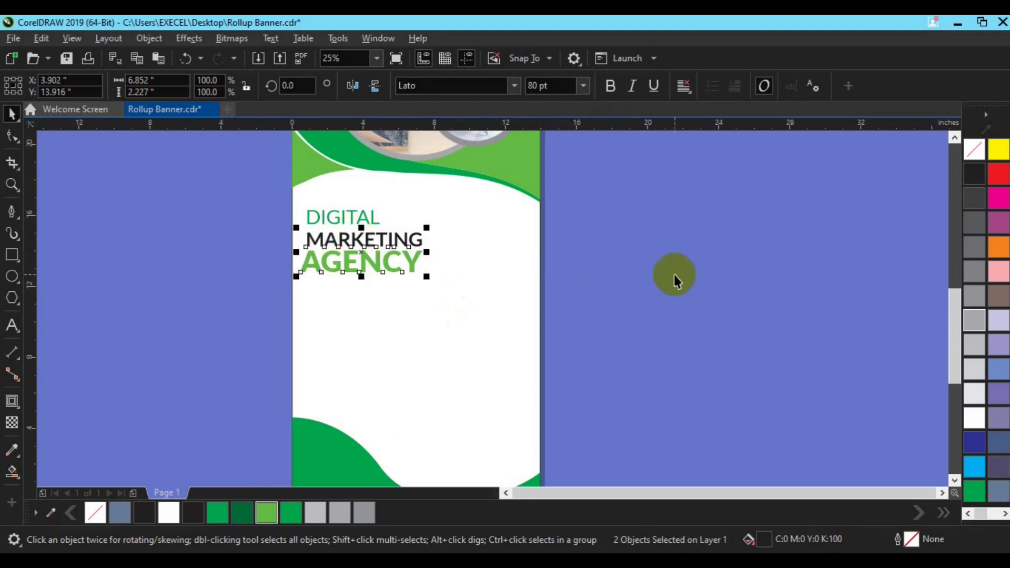
click(706, 282)
click(380, 267)
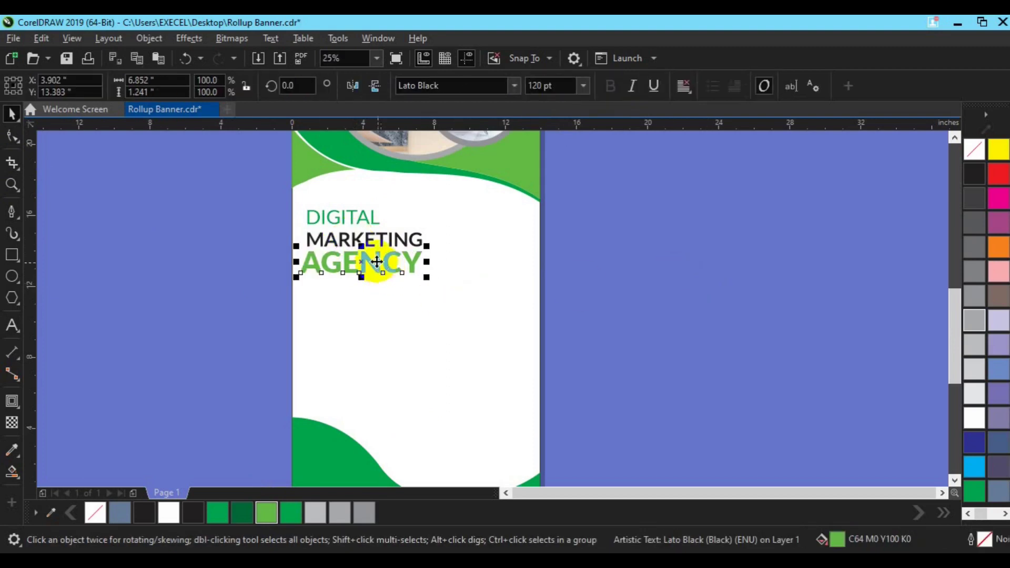
shift+click(359, 237)
key(ctrl+g)
shift+click(333, 217)
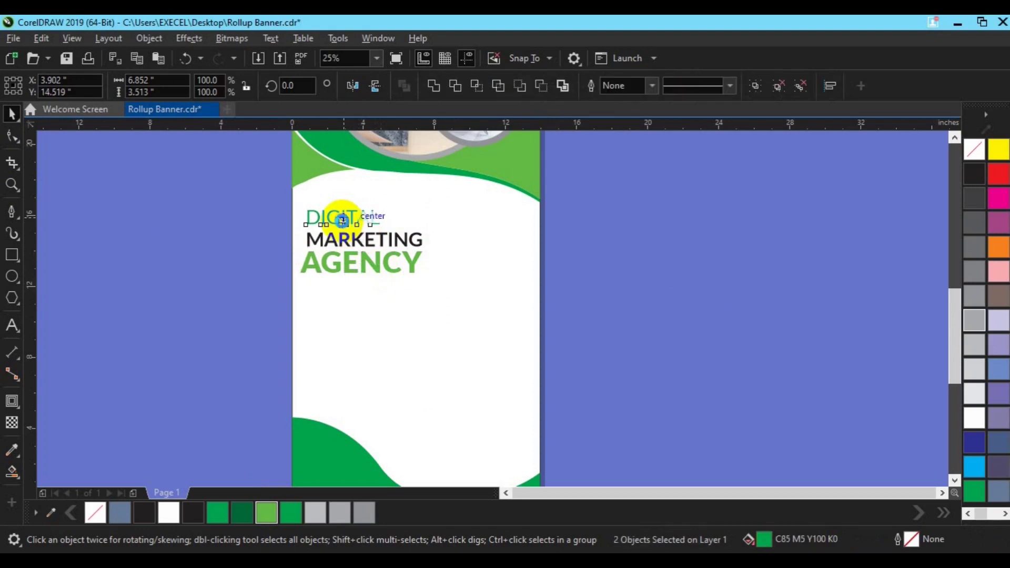
key(r)
key(l)
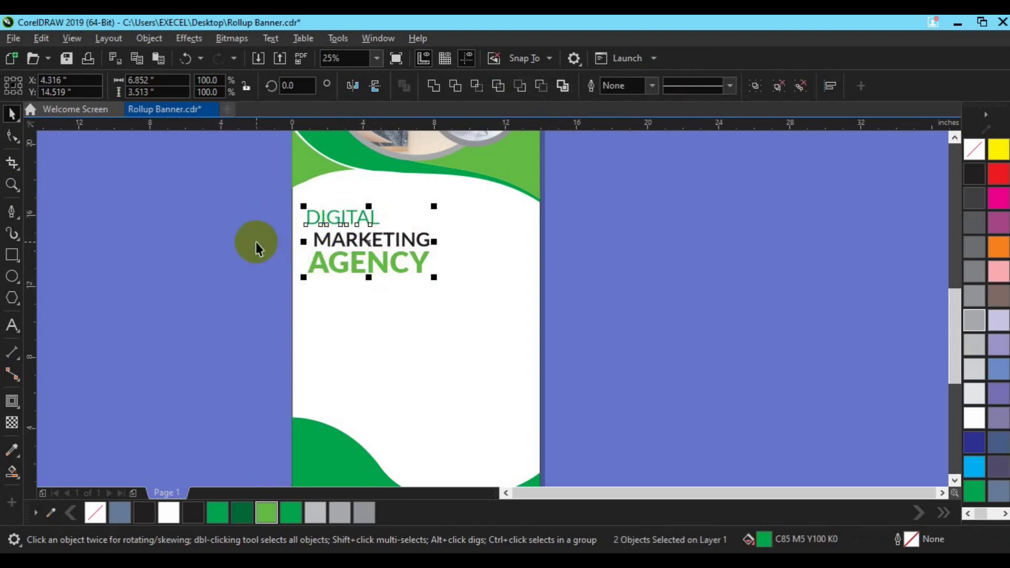
Step: Left-align MARKETING with DIGITAL
click(318, 238)
ctrl+click(409, 241)
shift+click(333, 218)
key(r)
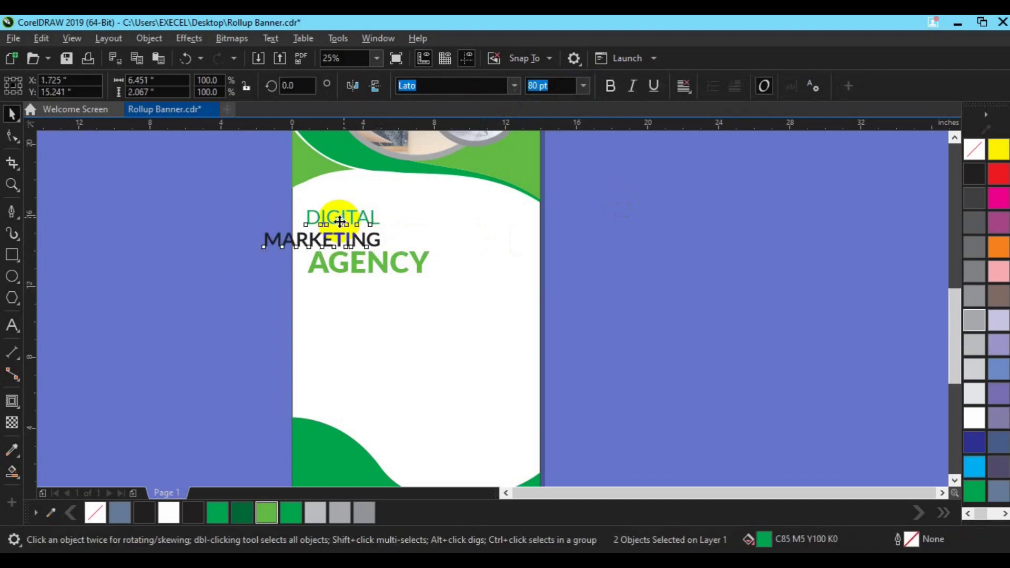
key(l)
Step: Group DIGITAL and MARKETING and line the pair up with AGENCY
click(223, 264)
click(332, 242)
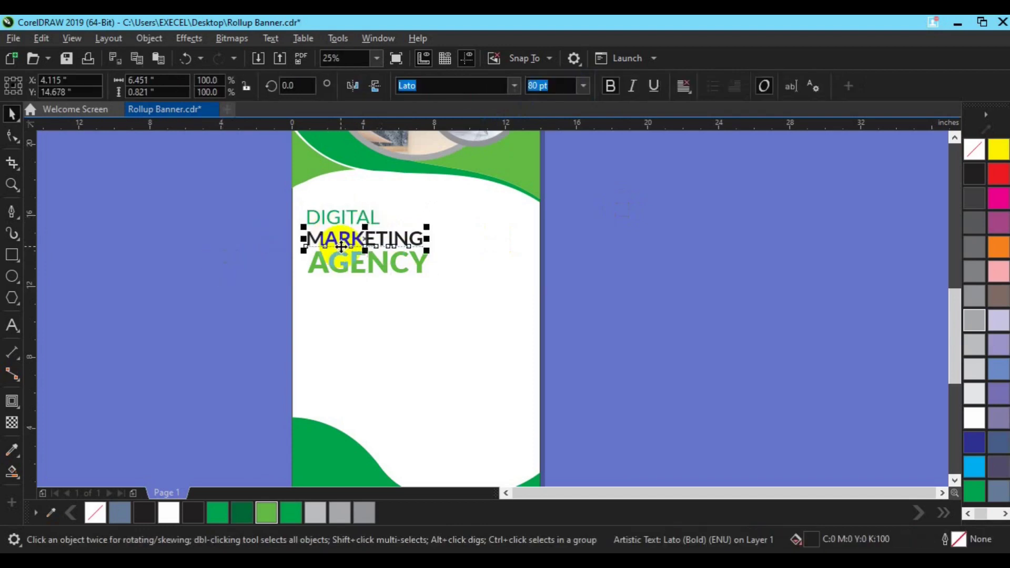
shift+click(342, 218)
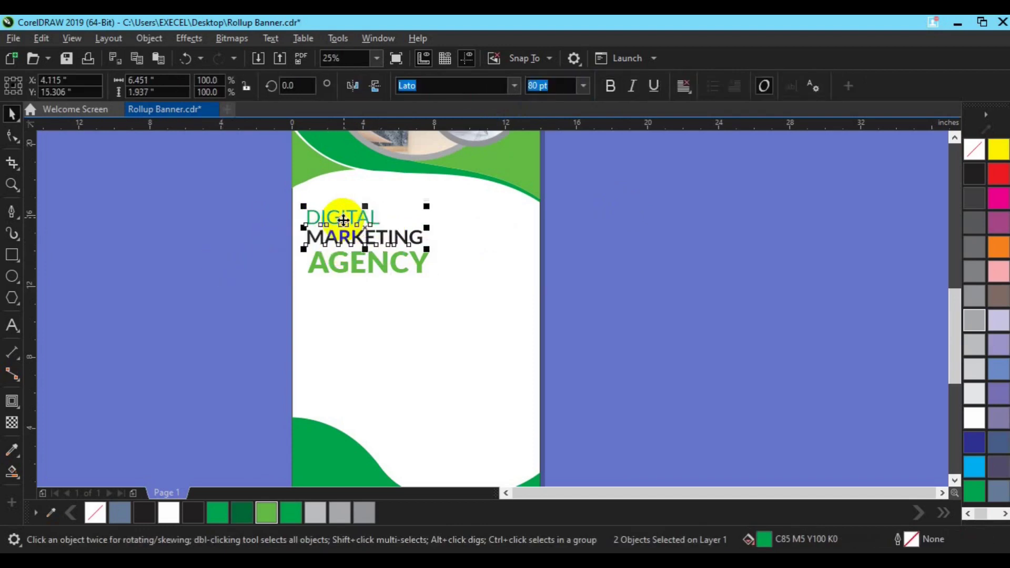
key(ctrl+g)
shift+click(342, 268)
key(r)
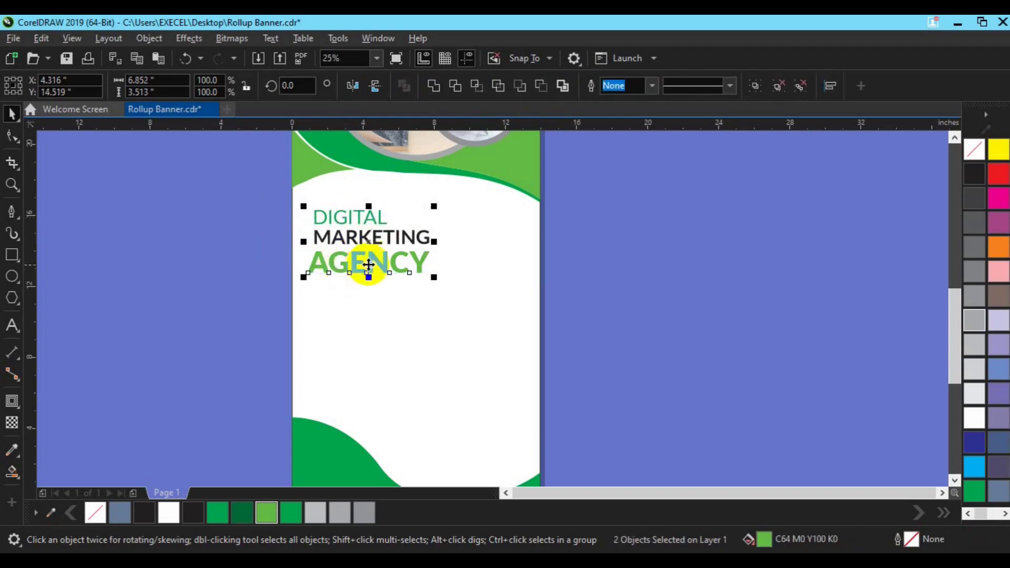
click(368, 235)
drag(368, 235, 349, 225)
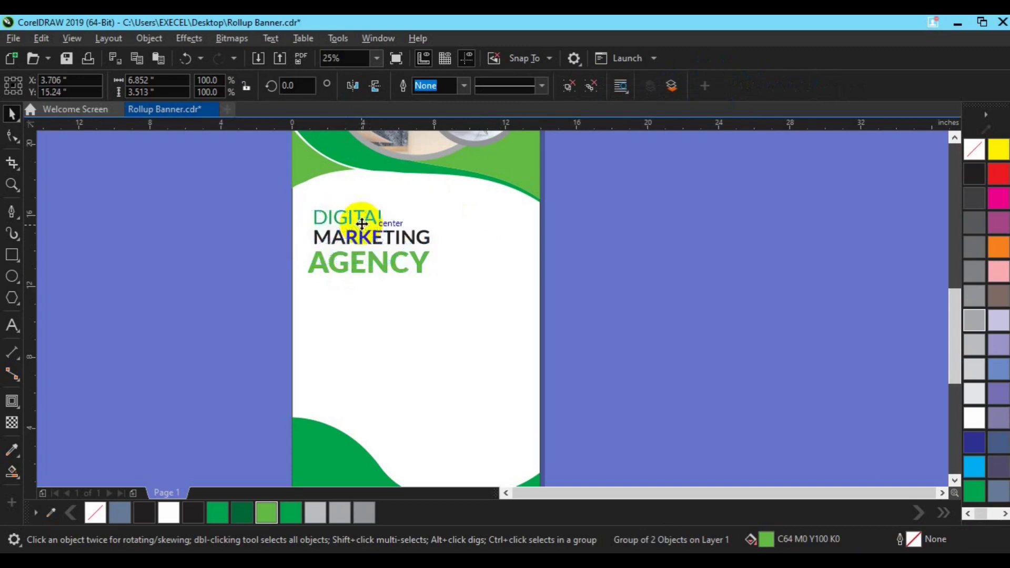
click(241, 264)
Step: Draw a green 10 pt underline beneath AGENCY, aligned to its left edge
key(p)
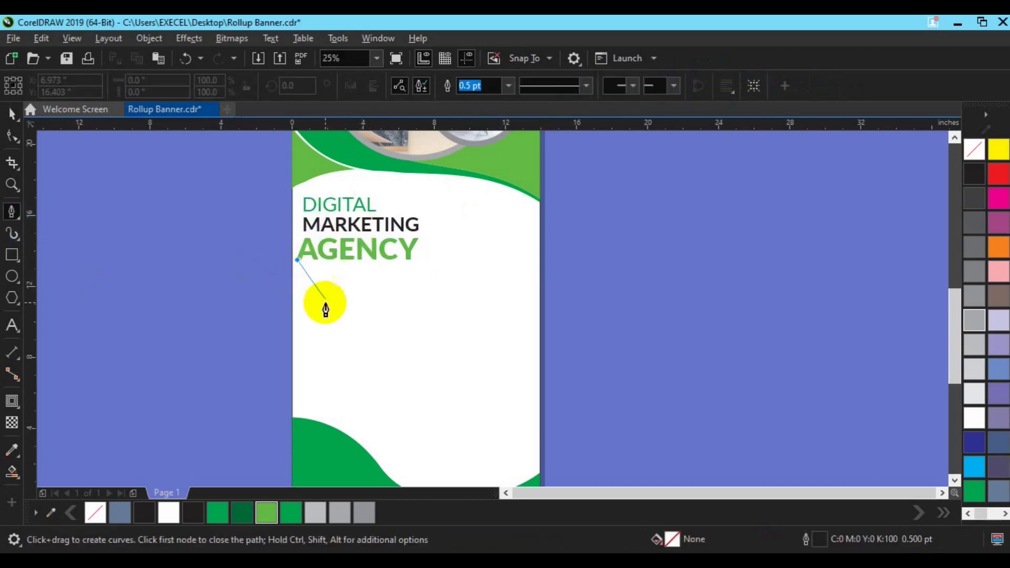
click(302, 280)
double_click(345, 280)
key(space)
right_click(291, 513)
click(464, 85)
click(434, 223)
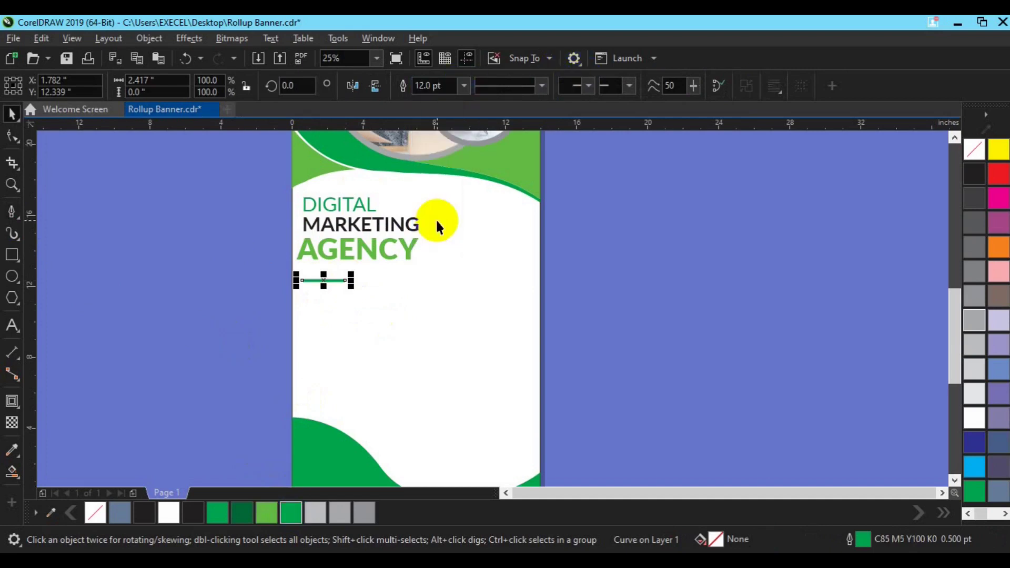
click(431, 84)
text(10)
key(Return)
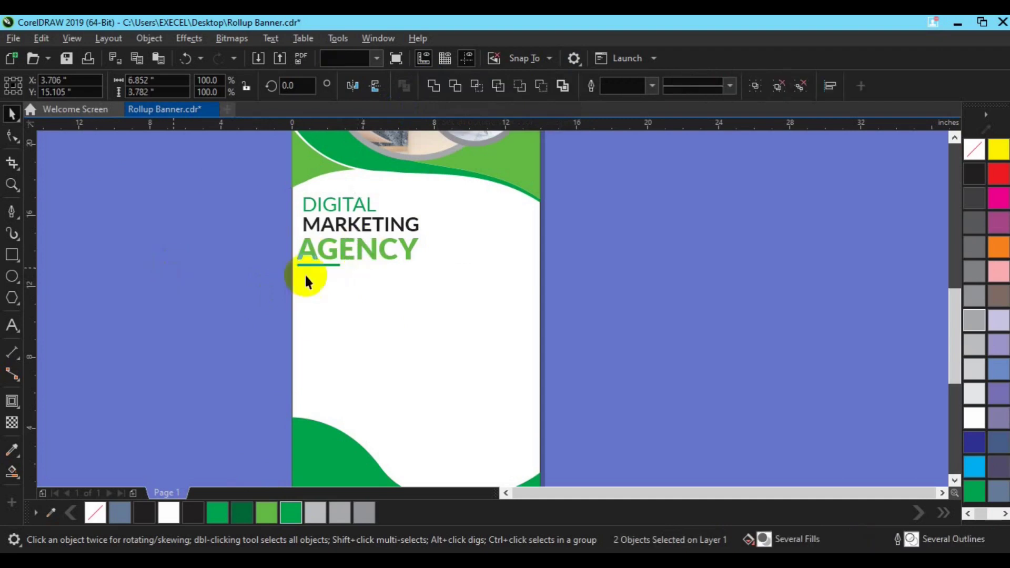
drag(312, 265, 311, 266)
Step: Group the headline text and underline into one block
shift+click(329, 226)
click(584, 90)
click(372, 261)
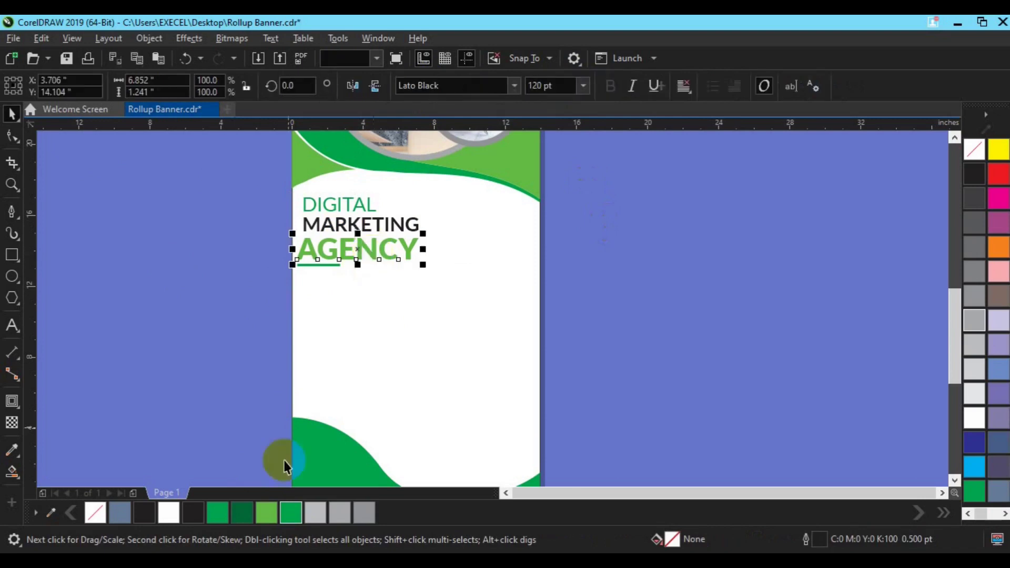
click(319, 265)
click(227, 337)
drag(268, 187, 379, 244)
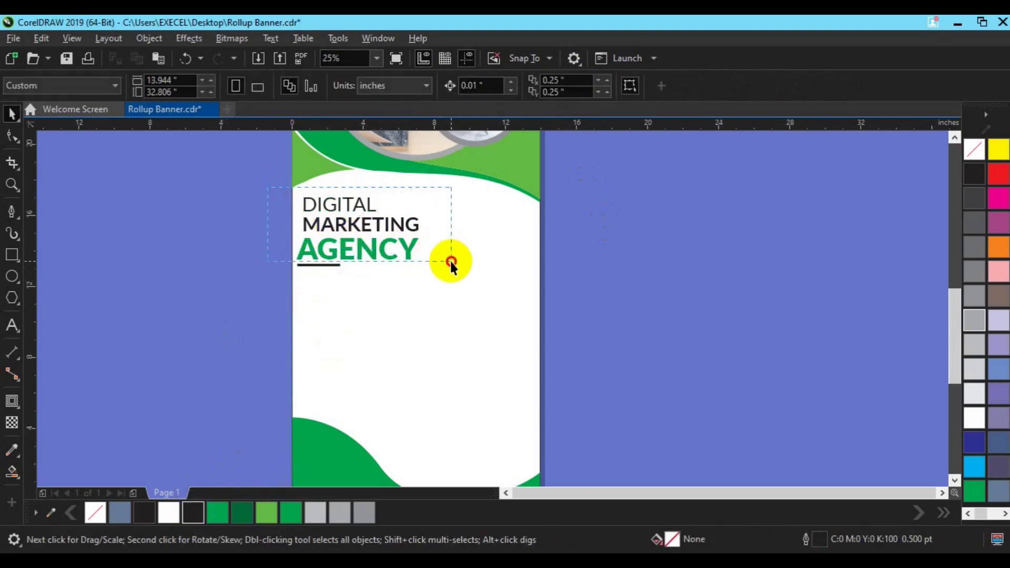
drag(451, 261, 450, 260)
key(ctrl+g)
Step: Shorten the underline, group it with AGENCY, and draw a paragraph text frame below
click(326, 264)
drag(327, 265, 341, 265)
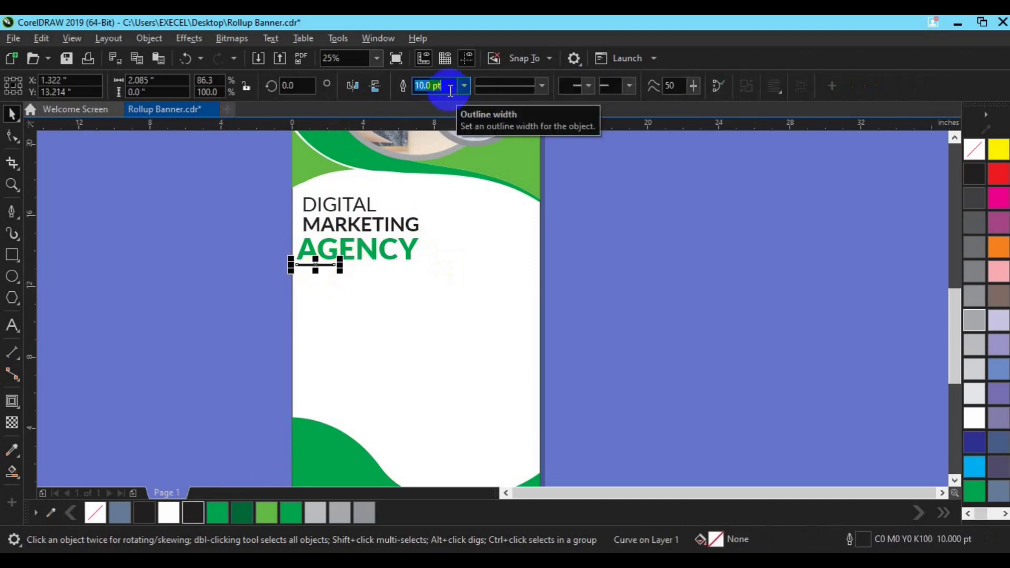
shift+click(347, 245)
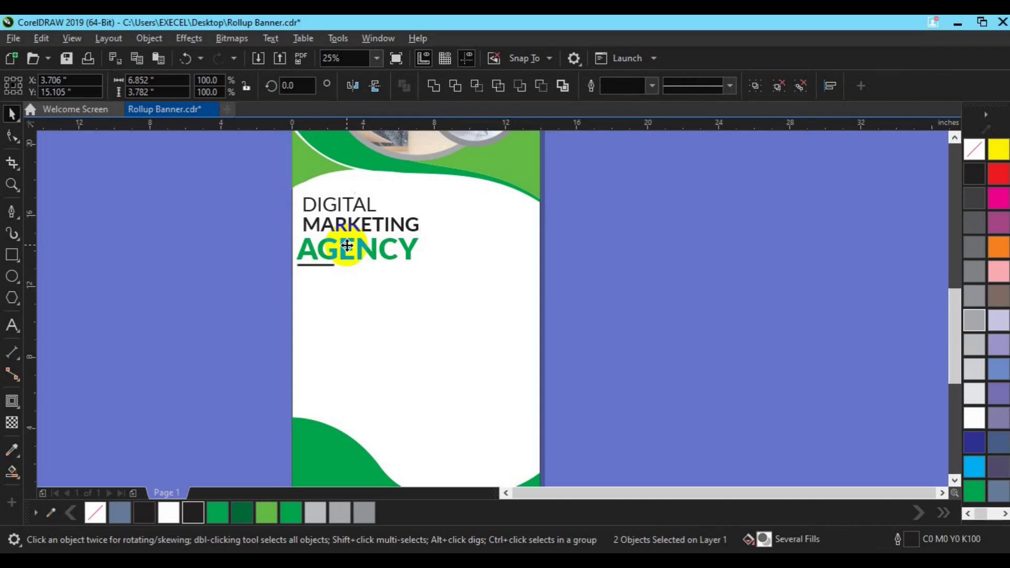
key(ctrl+g)
drag(346, 248, 347, 245)
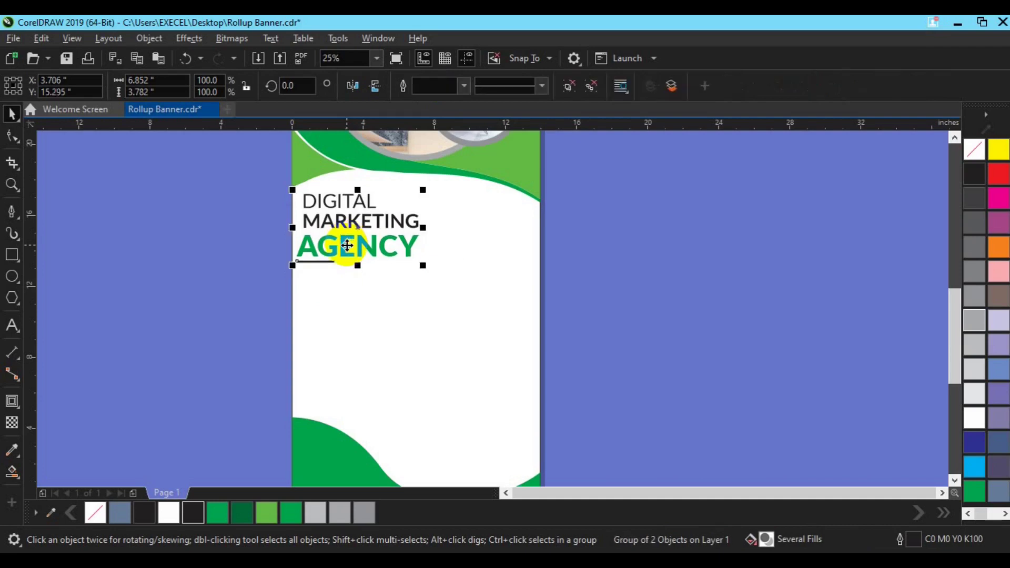
click(619, 360)
click(23, 328)
drag(301, 265, 528, 307)
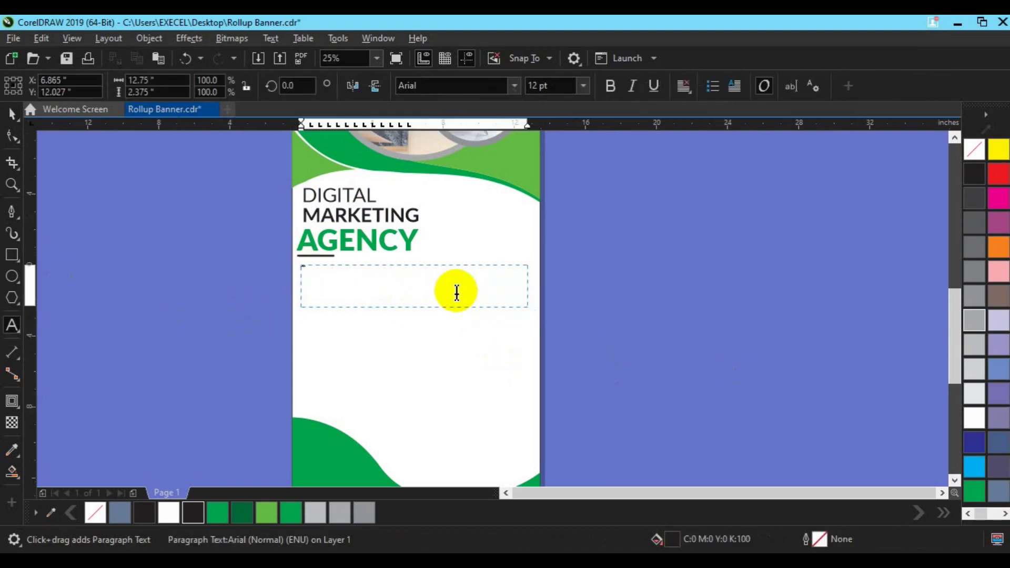
Step: Set the body paragraph to Lato at 24 pt
click(583, 85)
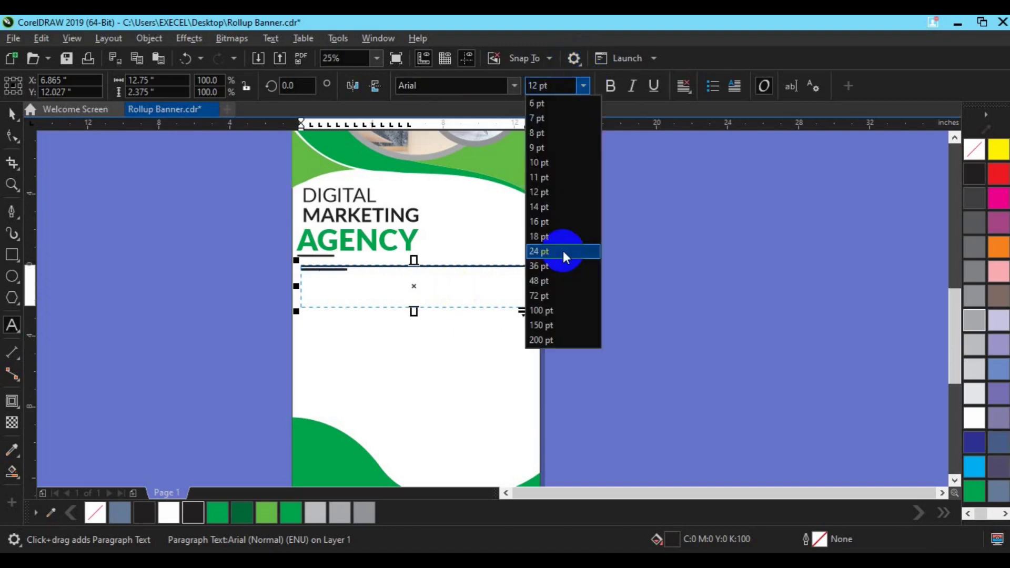
click(563, 251)
click(515, 86)
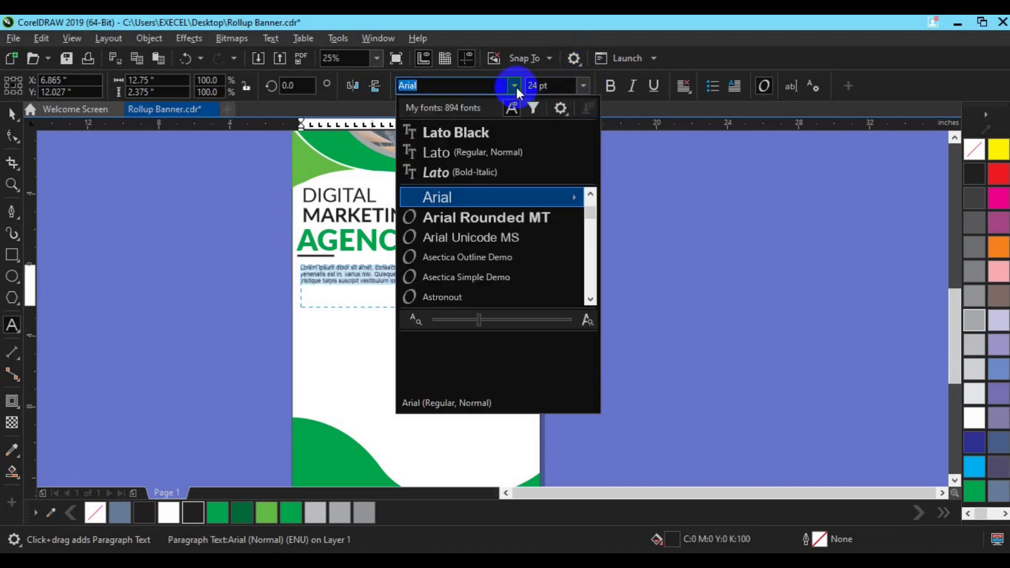
key(Escape)
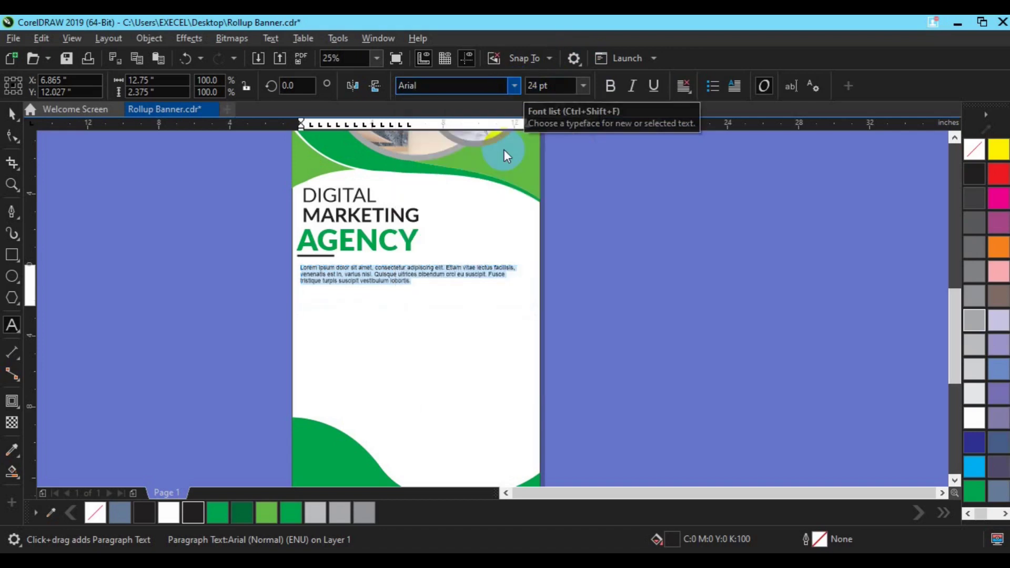
click(12, 113)
Step: Drag a copy of the body text frame beside the page, undoing an accidental delete
click(181, 243)
click(386, 273)
drag(385, 274, 492, 275)
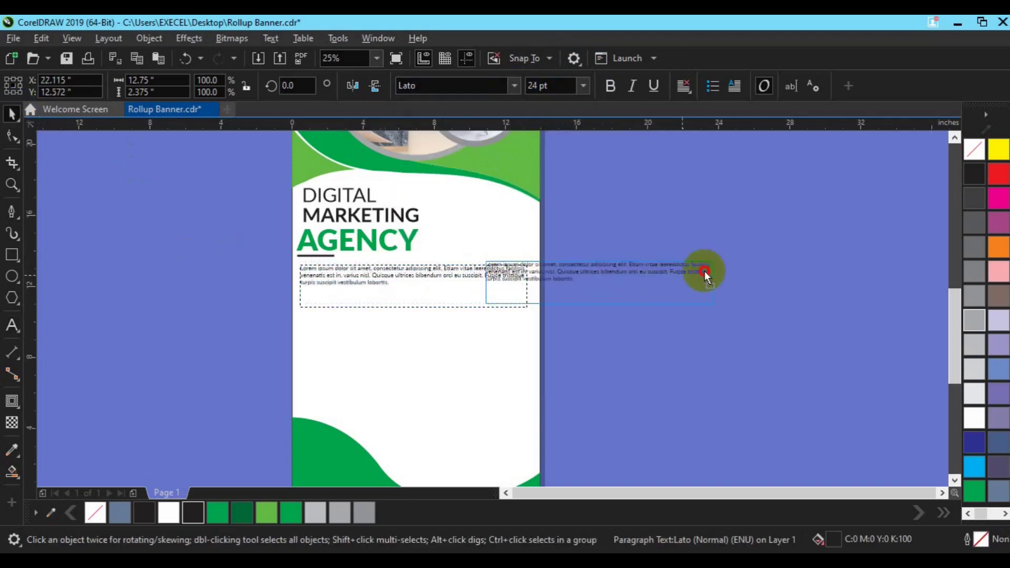
shift+click(377, 242)
key(Delete)
key(ctrl+z)
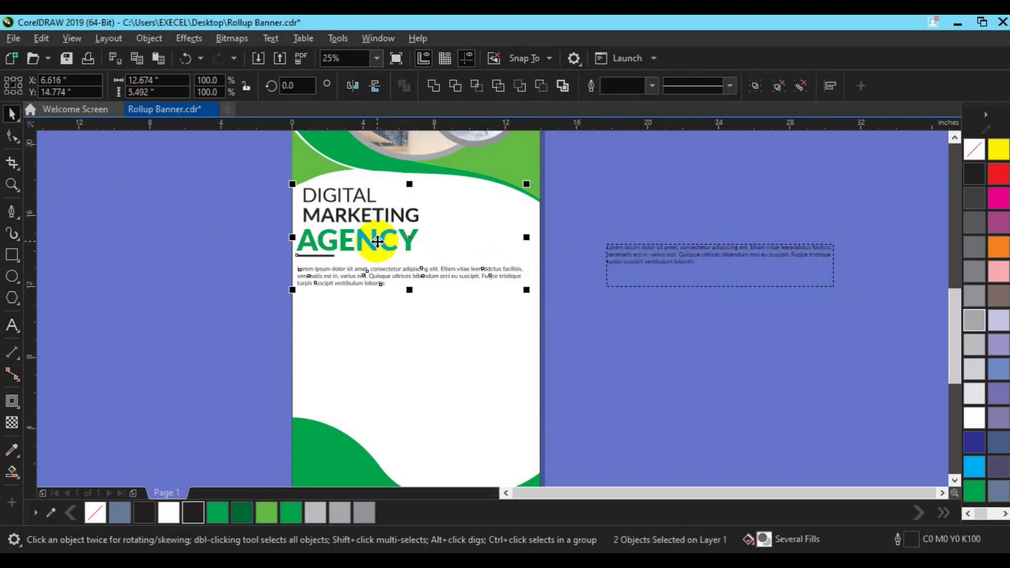
click(378, 241)
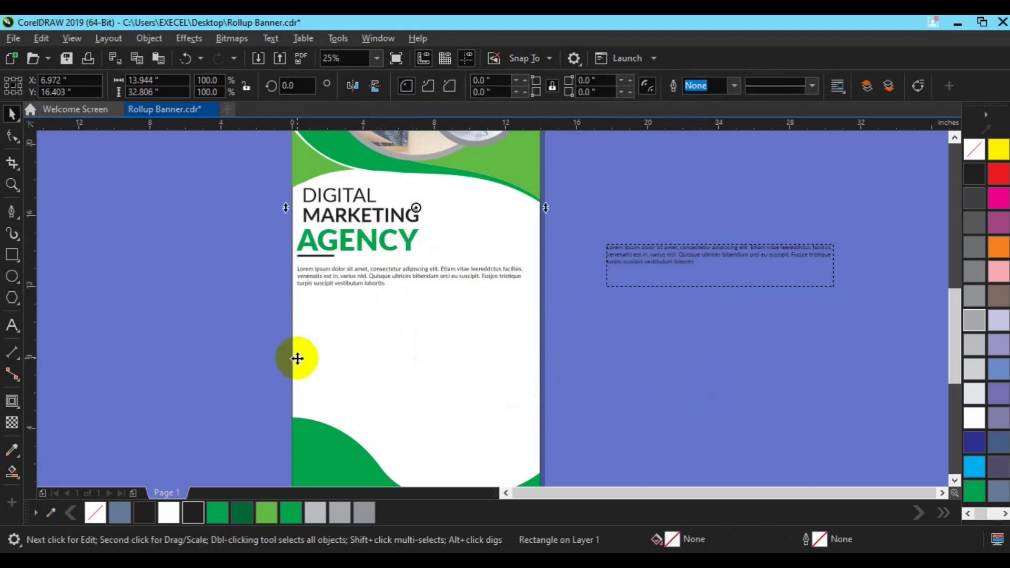
Step: Draw a card rectangle below the body text with 0.5 inch rounded corners and 30% Black fill
click(263, 354)
key(F6)
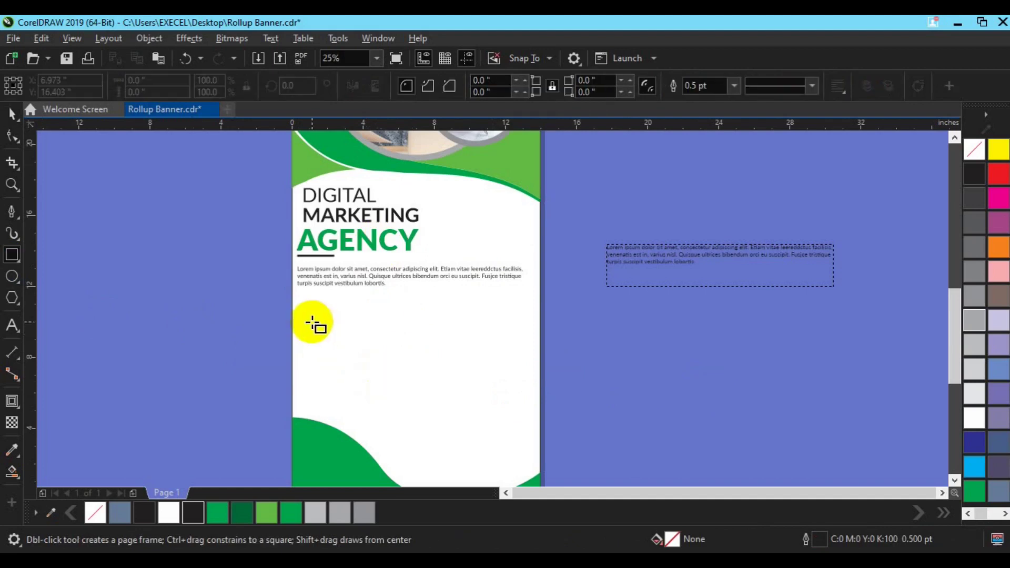
drag(312, 322, 377, 404)
click(11, 136)
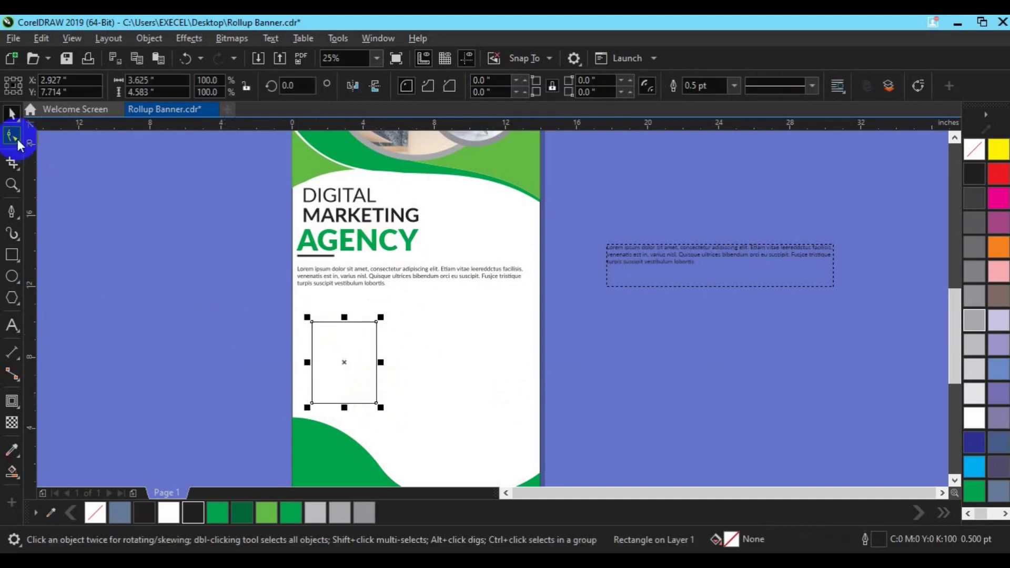
drag(312, 323, 317, 327)
key(space)
click(339, 513)
click(450, 342)
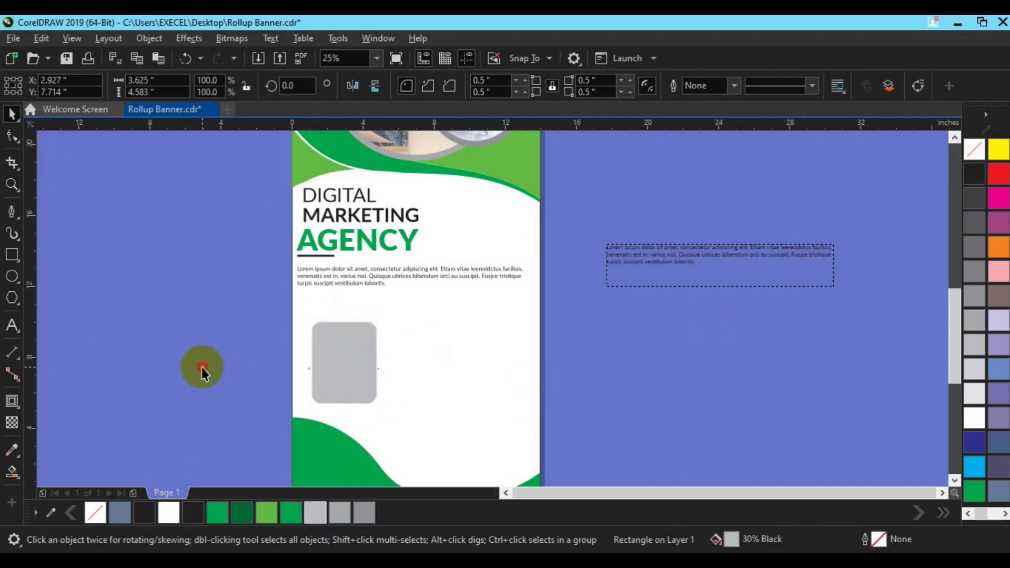
Step: Draw a 1.75 inch green circle with a white outline and position it on the card's top edge
key(F7)
drag(219, 342, 232, 334)
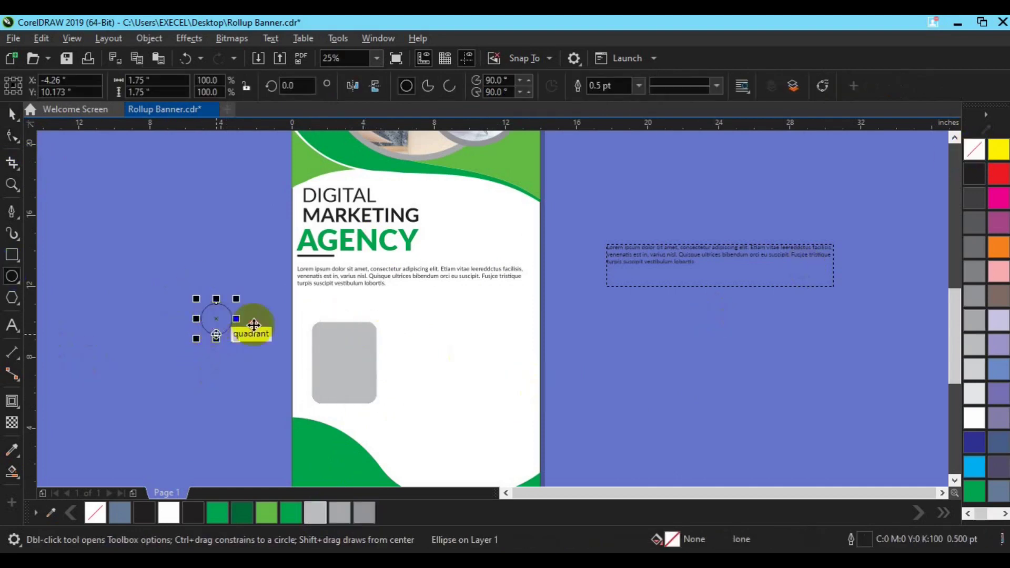
key(space)
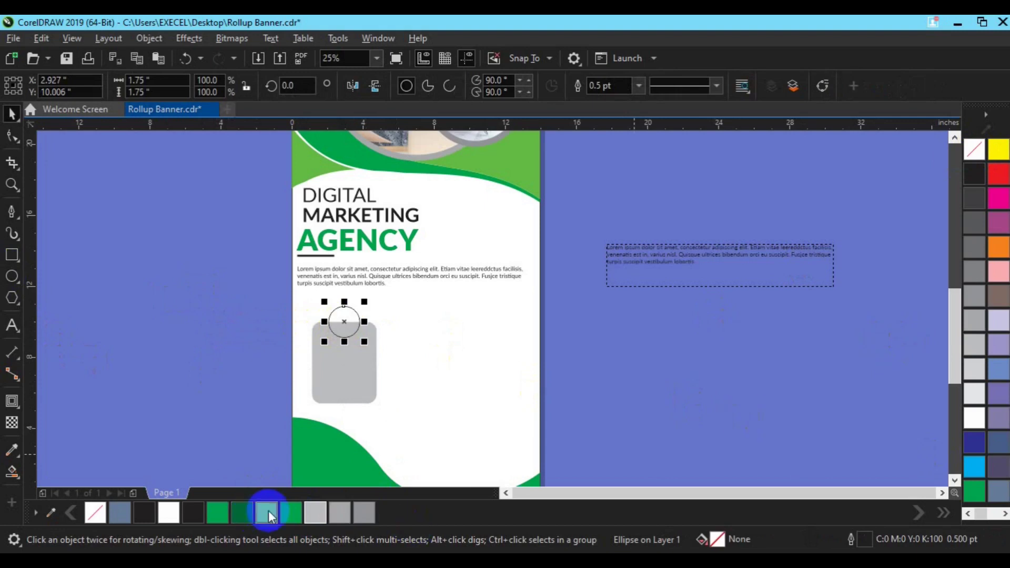
right_click(169, 513)
click(603, 86)
text(8)
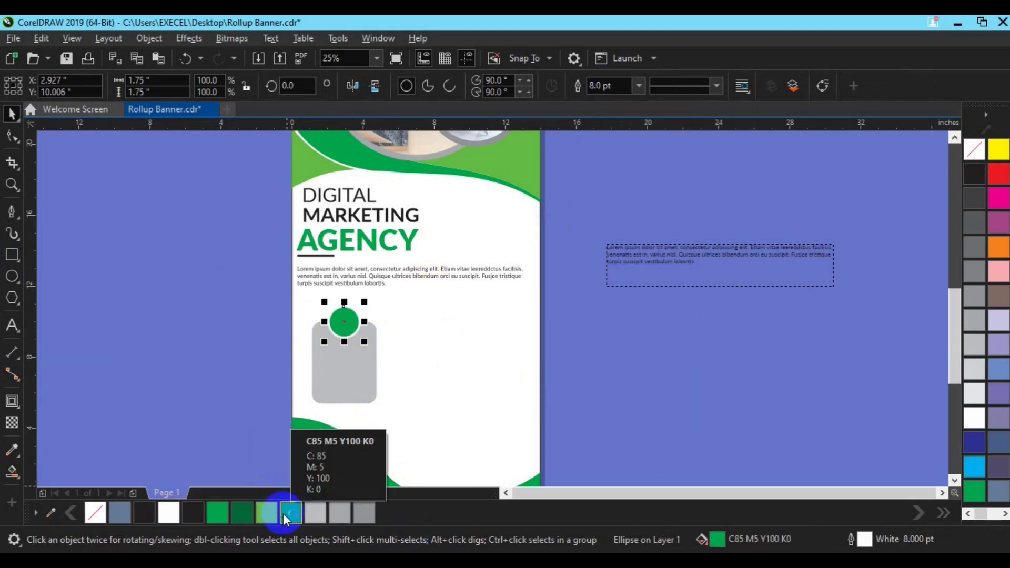
shift+click(335, 395)
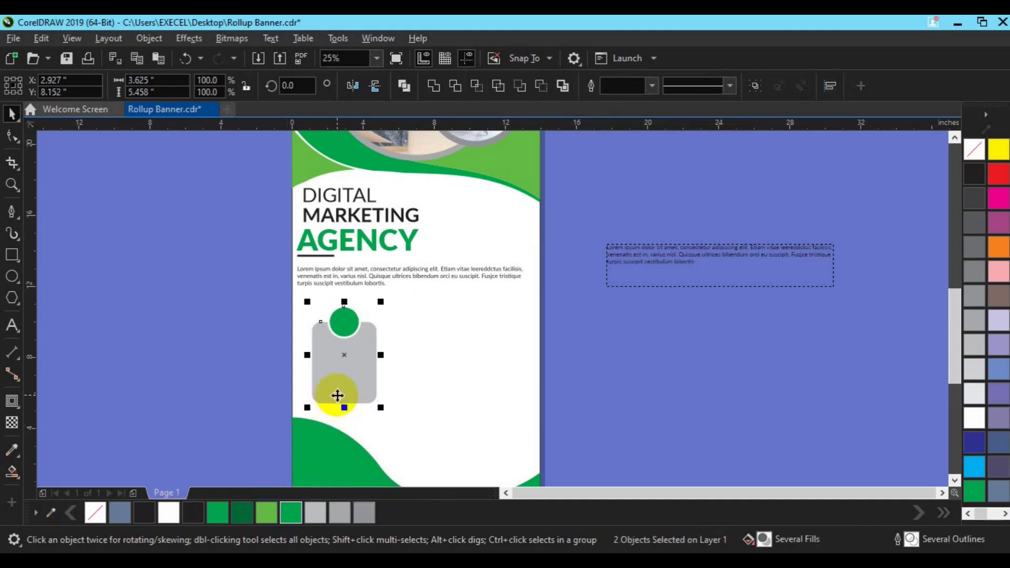
mouse_move(337, 395)
mouse_down()
mouse_move(345, 365)
mouse_move(337, 366)
mouse_up()
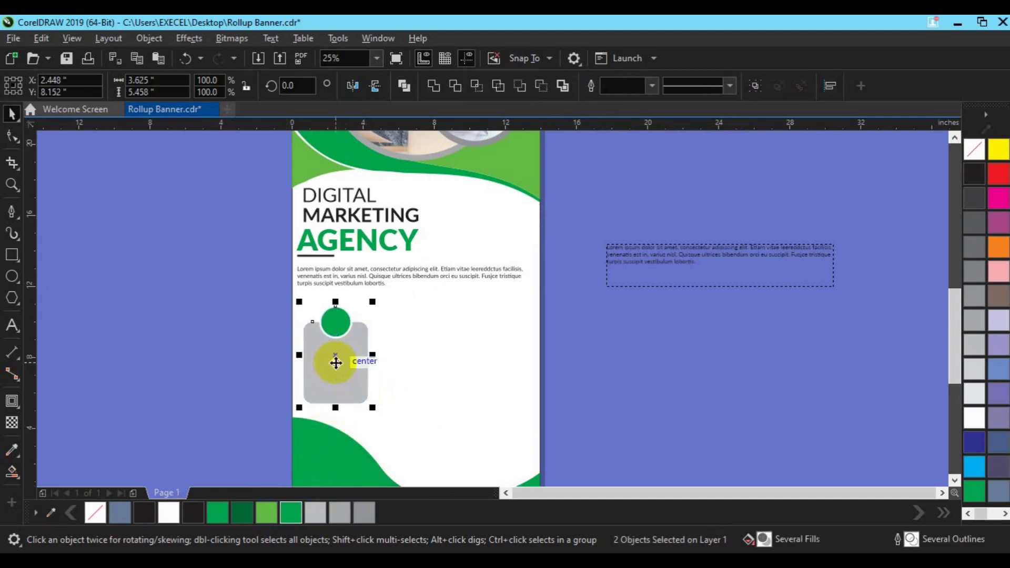
click(366, 381)
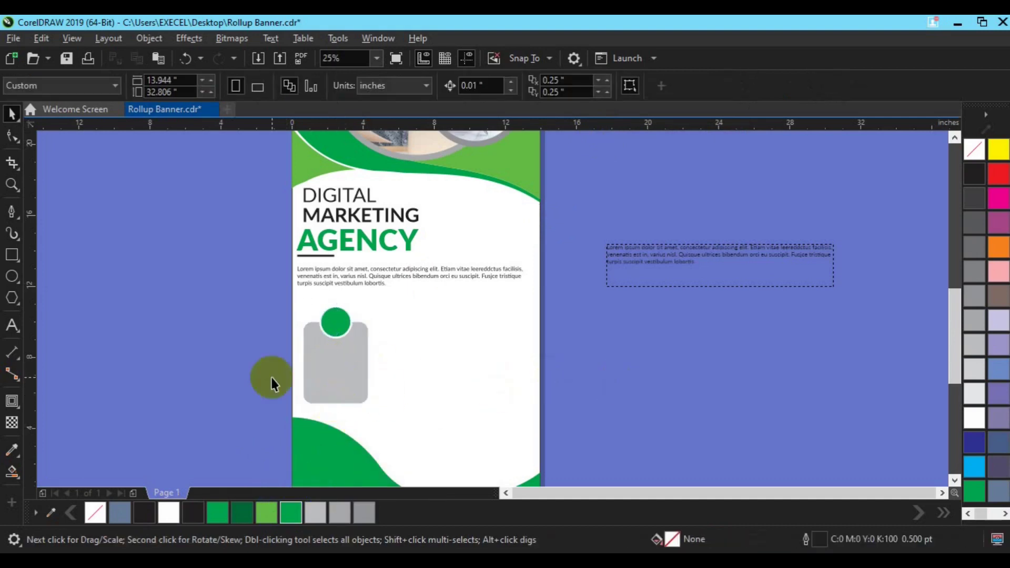
key(ctrl+F11)
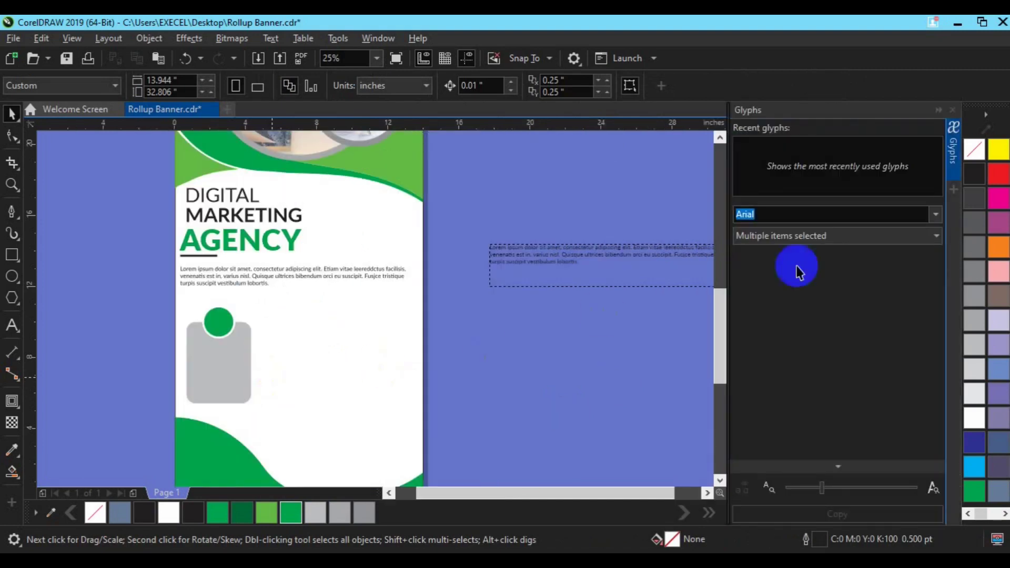
Step: Place a white Webdings crossed-tools glyph in the green circle, then bring the paragraph copy toward the card
click(936, 214)
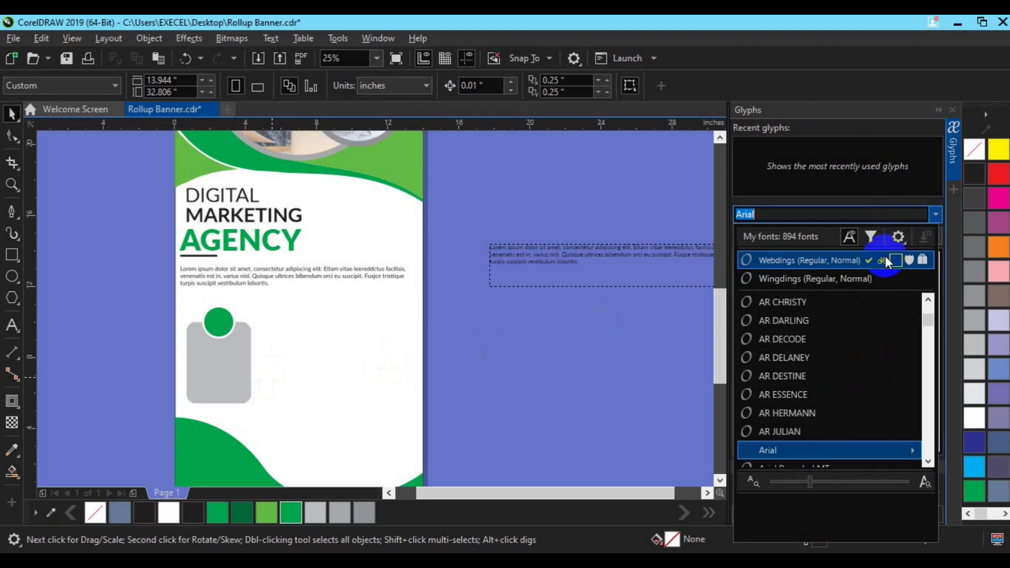
click(887, 262)
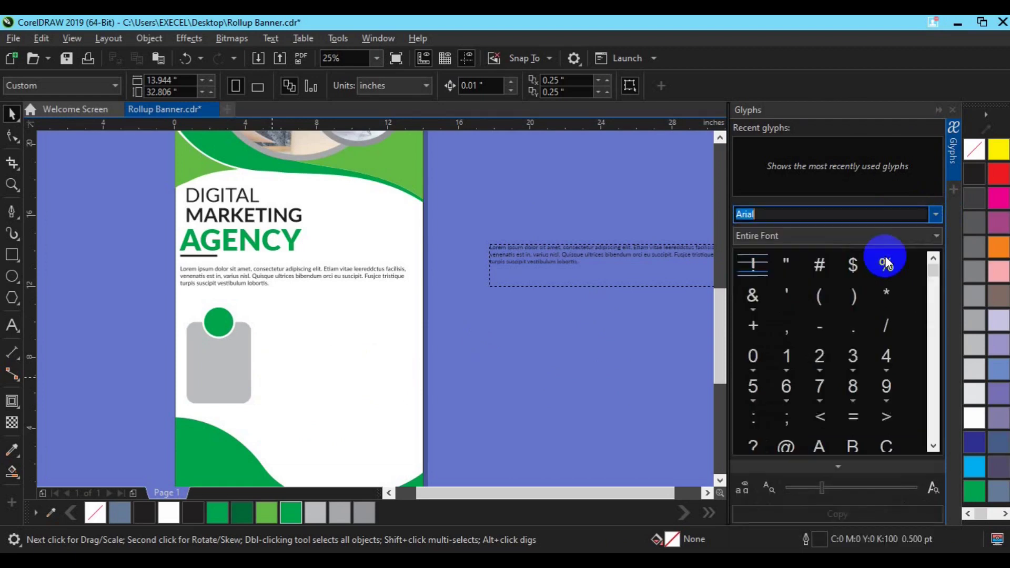
click(792, 446)
mouse_move(787, 435)
mouse_down()
mouse_move(519, 400)
mouse_move(539, 415)
mouse_move(388, 354)
mouse_move(218, 318)
mouse_up()
click(532, 407)
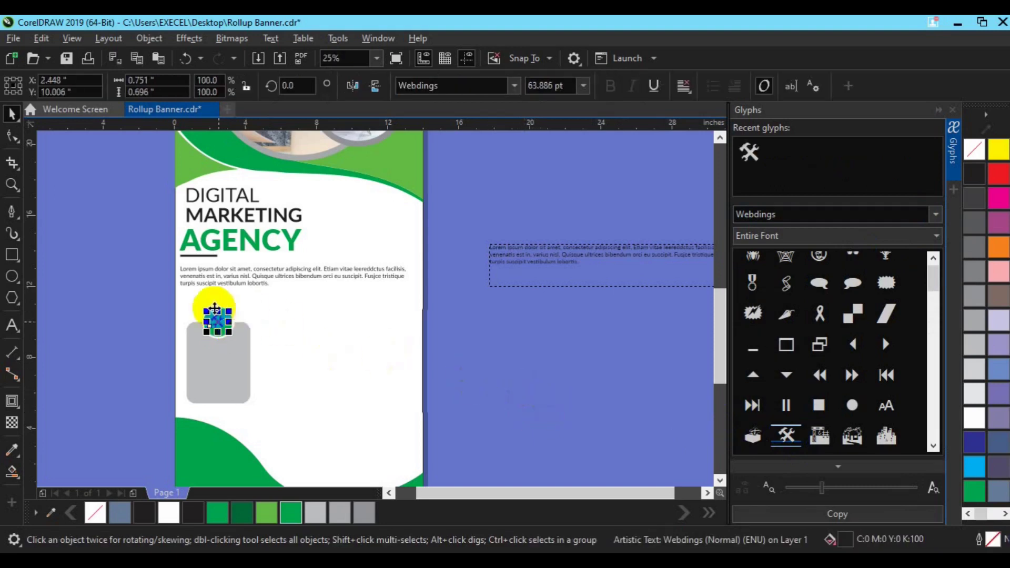
click(216, 320)
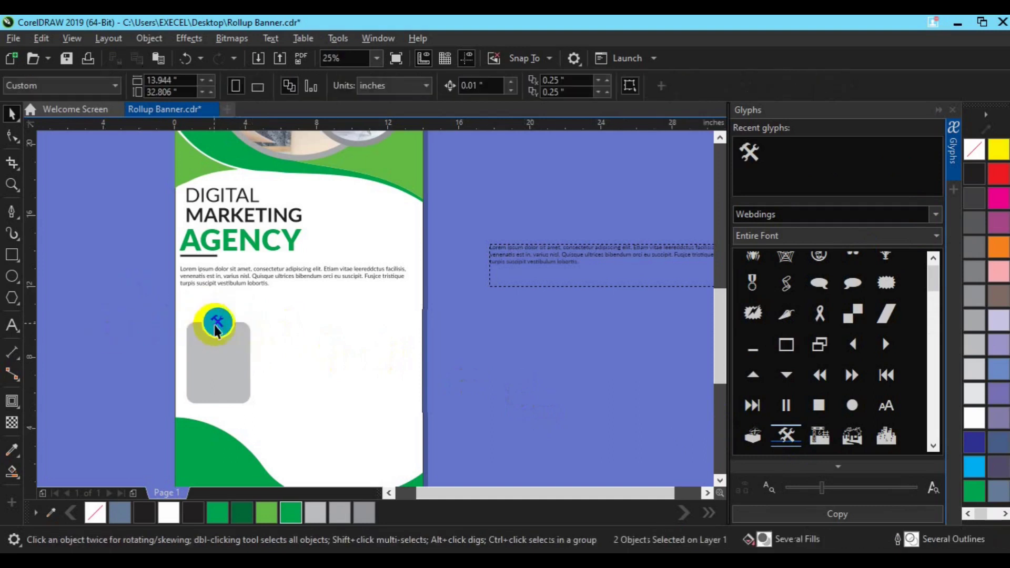
click(169, 513)
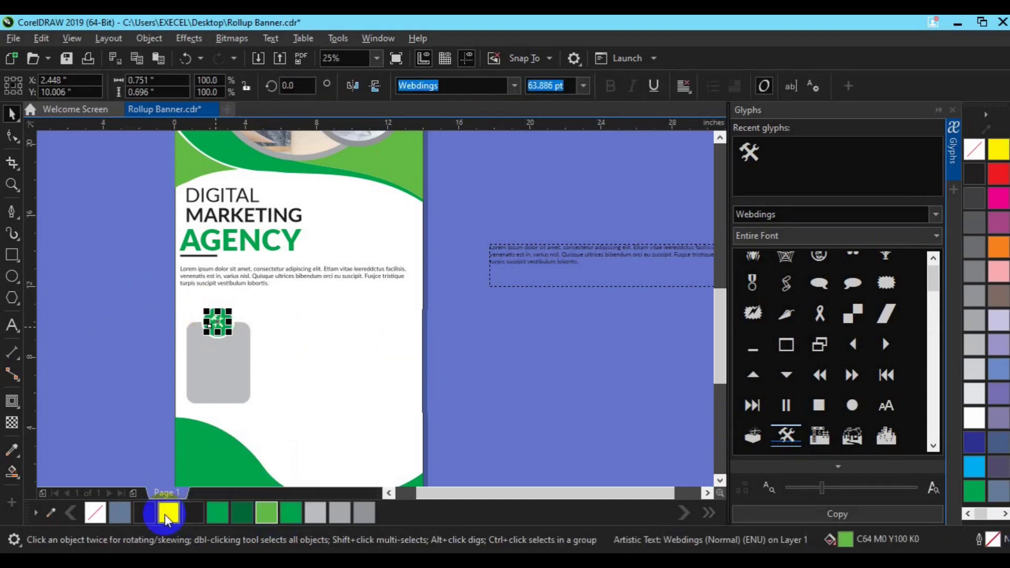
drag(163, 296, 248, 352)
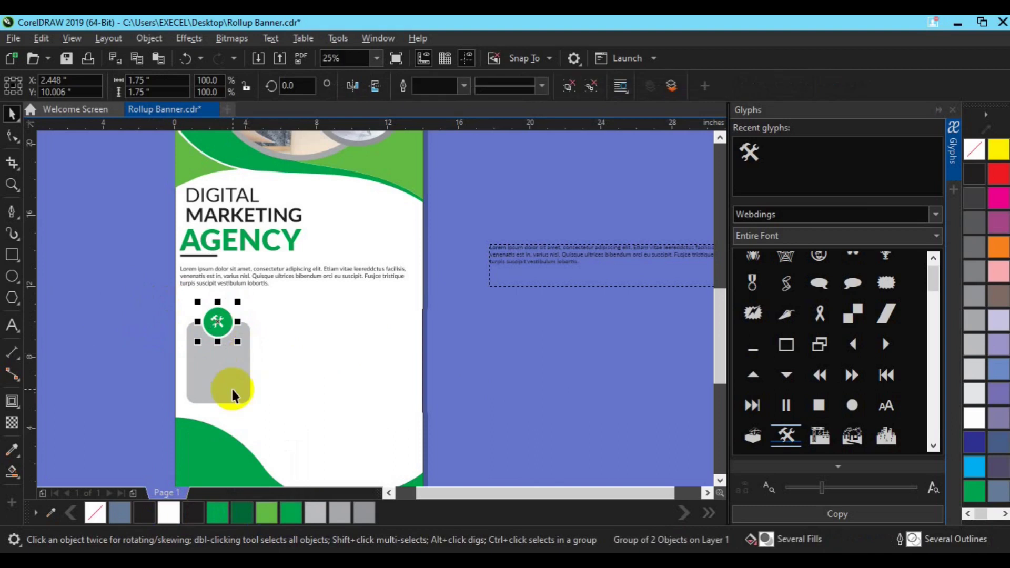
mouse_move(528, 259)
mouse_down()
mouse_move(547, 257)
mouse_move(411, 214)
mouse_move(229, 216)
mouse_move(218, 365)
mouse_up()
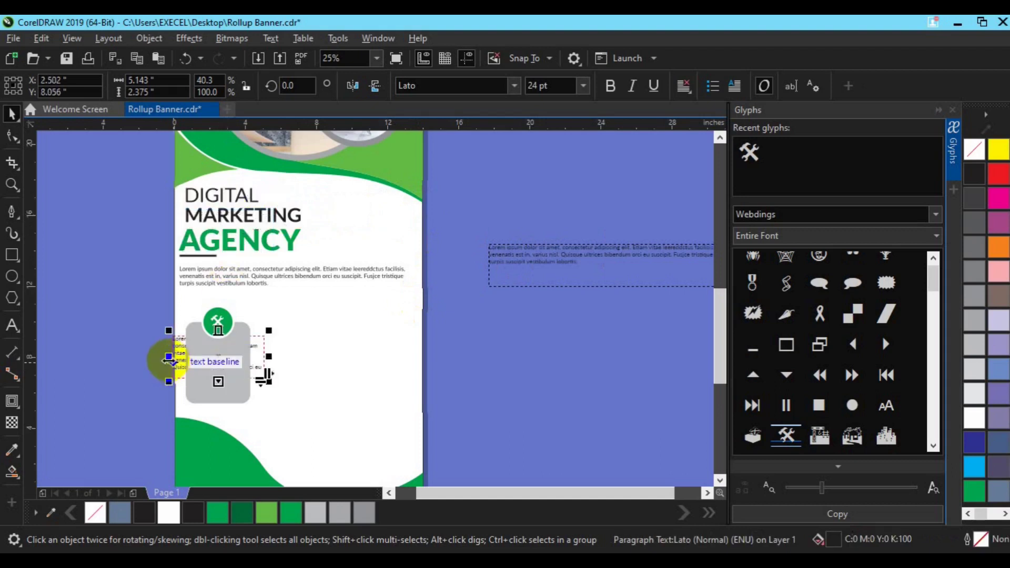
Step: Bring the paragraph copy to the front of the gray card and narrow its frame to fit
right_click(170, 358)
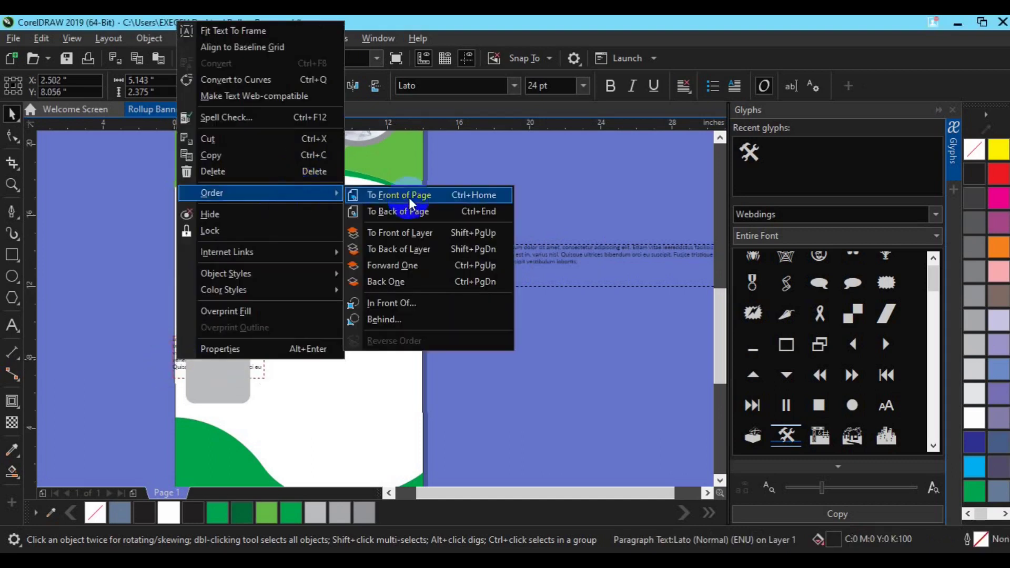
mouse_move(211, 193)
click(408, 195)
drag(186, 359, 230, 390)
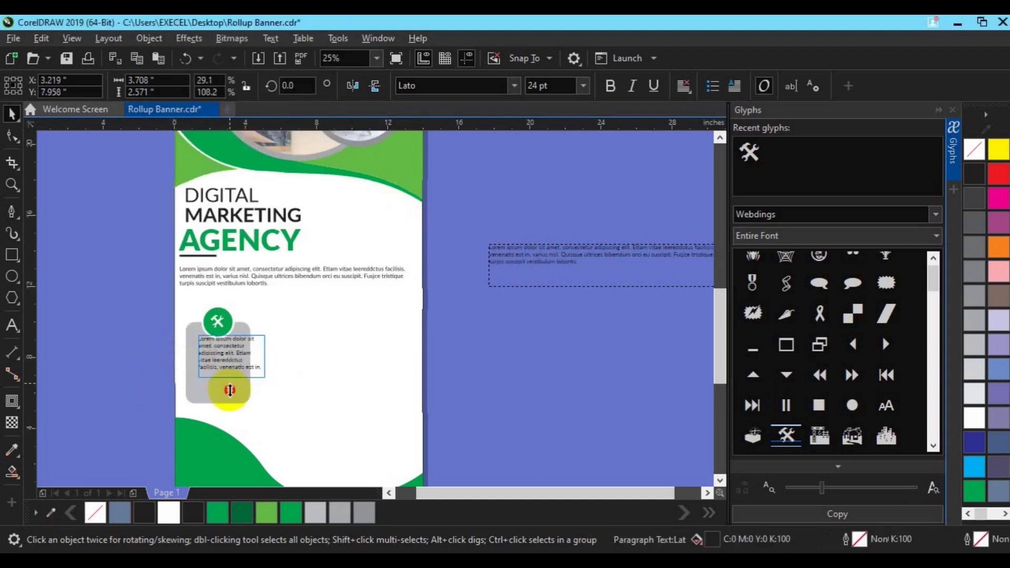
mouse_move(264, 360)
mouse_down()
mouse_move(250, 354)
mouse_move(213, 367)
mouse_up()
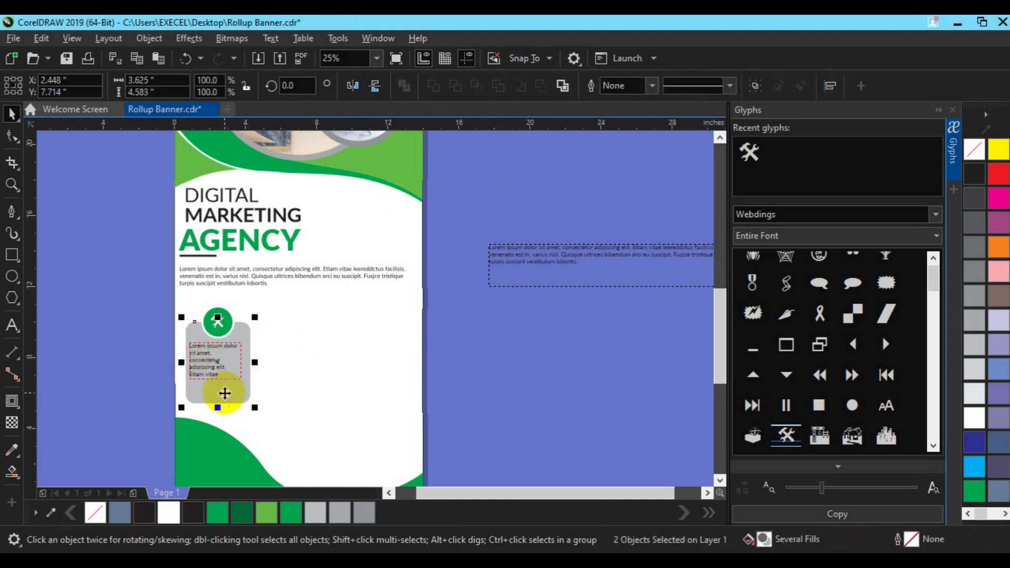
Step: Centre-align the card's text and place the insertion point inside it
click(440, 346)
drag(219, 368, 221, 367)
click(684, 86)
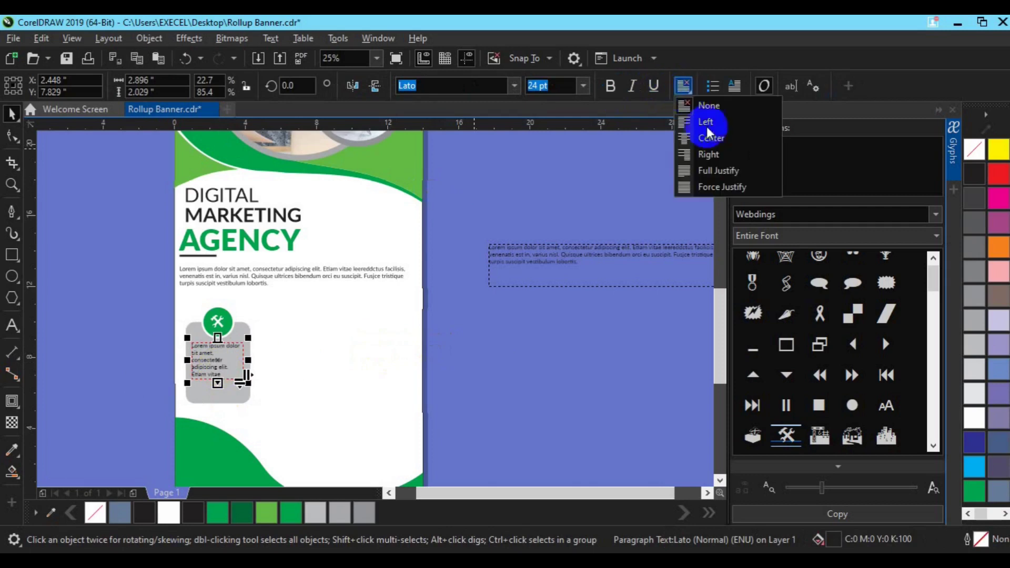
click(711, 138)
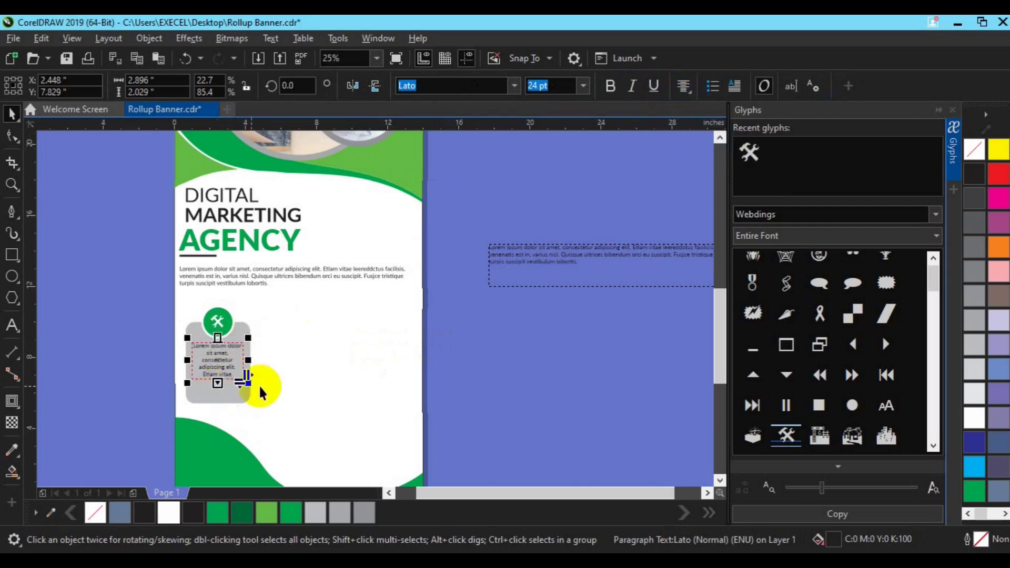
click(9, 340)
click(220, 351)
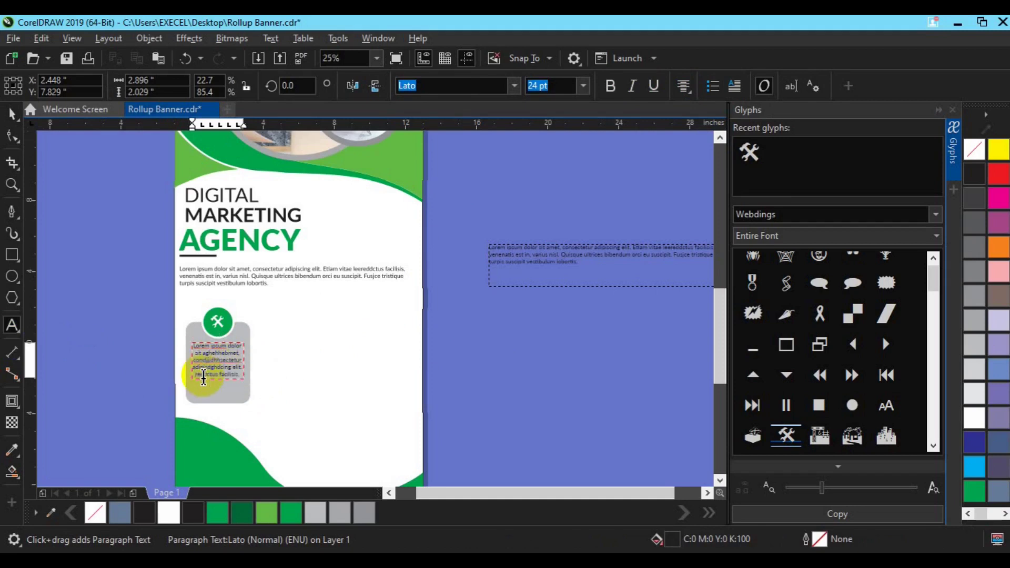
Step: Finish the card text and move its paragraph lower on the grey card
click(11, 113)
click(401, 448)
click(532, 454)
drag(214, 363, 214, 380)
Step: Ctrl-drag a copy of the word MARKETING out beside the grey card
click(101, 338)
click(197, 219)
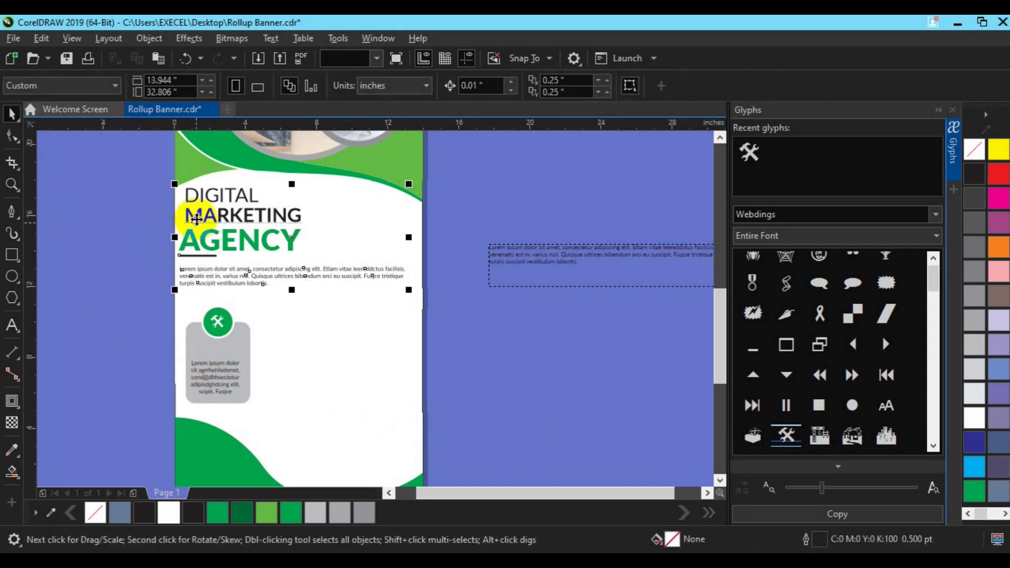
click(269, 218)
double_click(268, 218)
drag(269, 218, 342, 338)
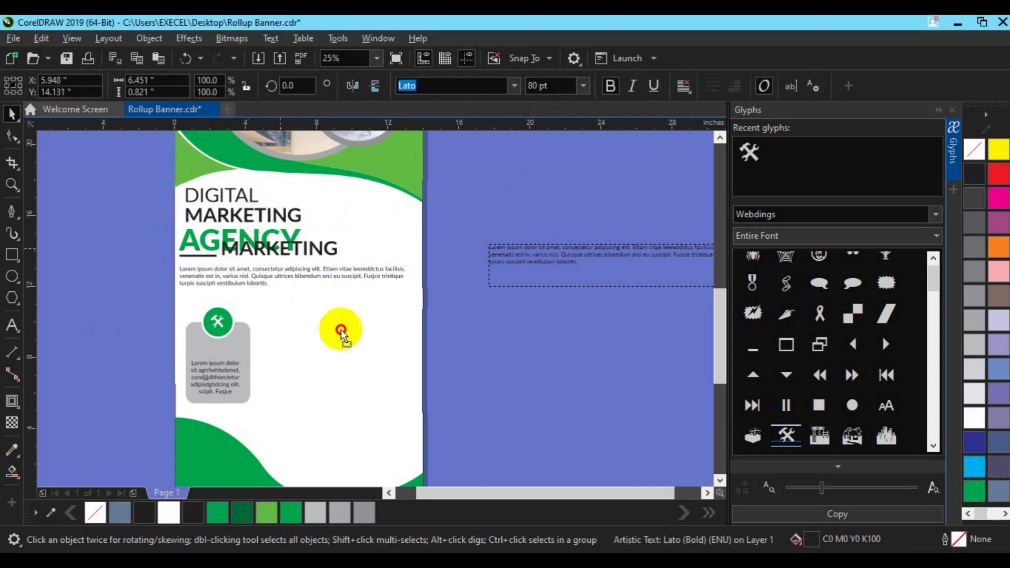
Step: Retype the copied MARKETING text as BRANDING DEVELOPMENT
click(12, 326)
double_click(325, 355)
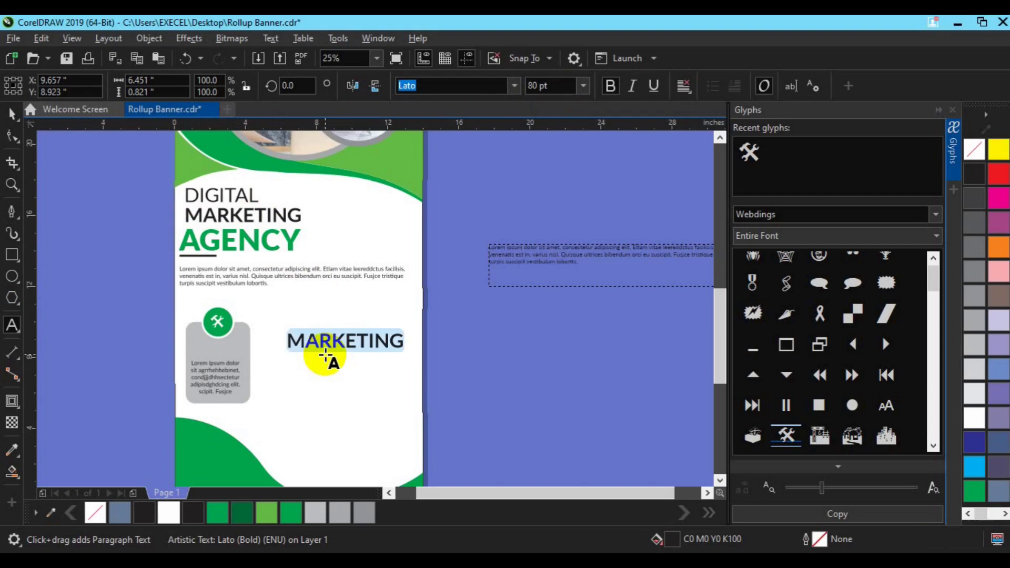
text(BRANDING)
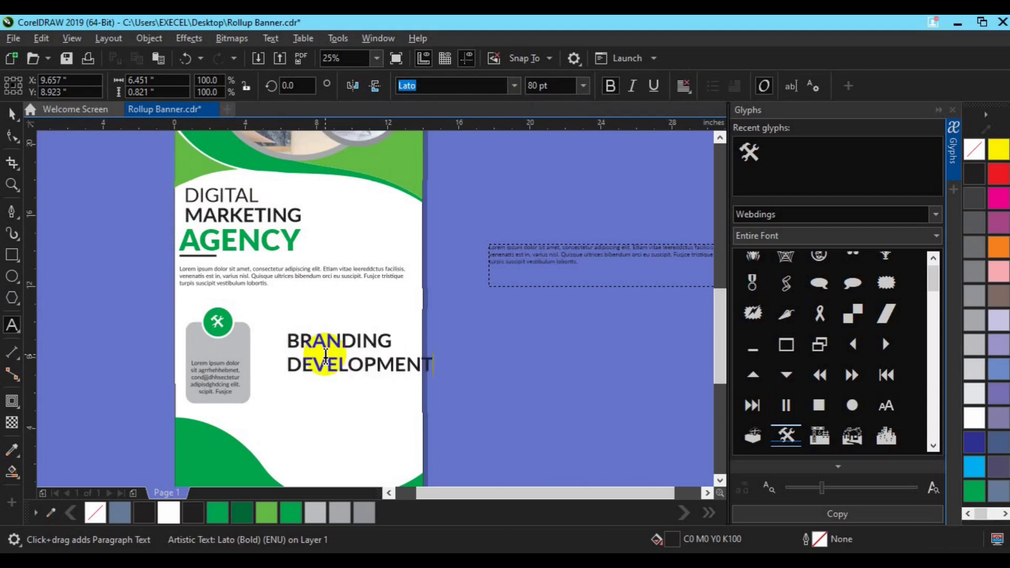
Step: Set the BRANDING DEVELOPMENT heading to 20 pt with centre alignment
key(ctrl+a)
double_click(539, 85)
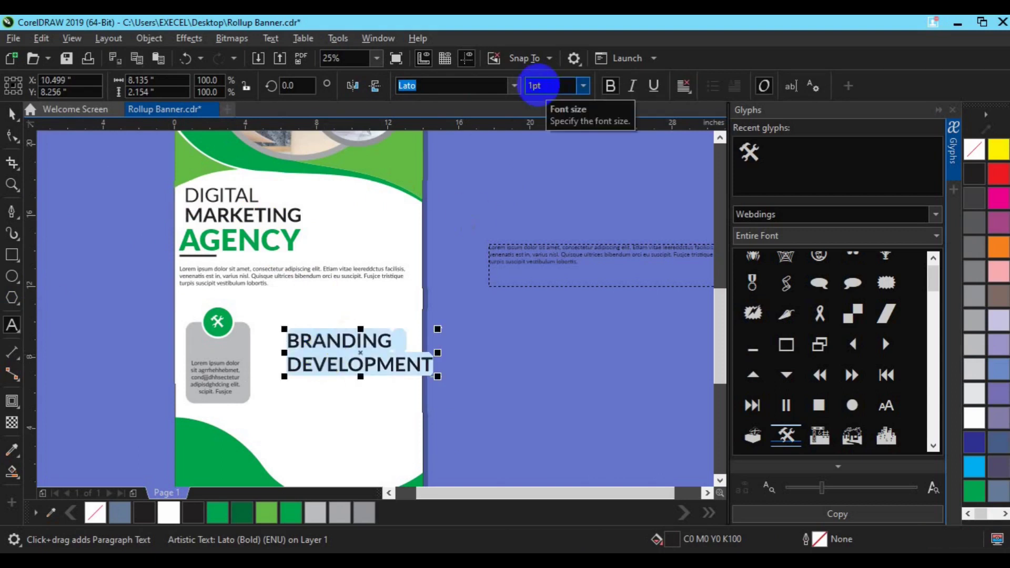
text(15)
key(Return)
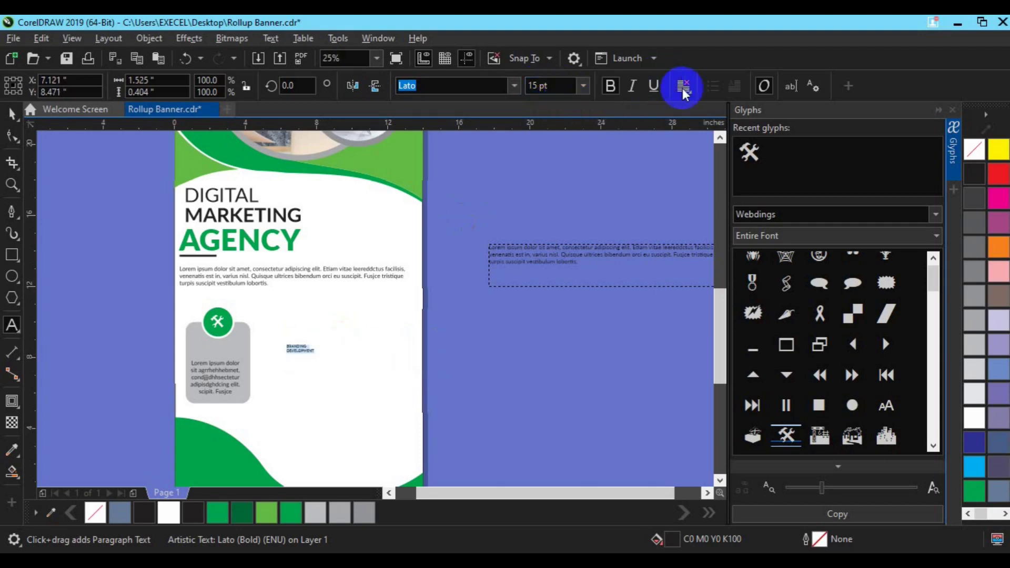
click(684, 85)
click(717, 139)
double_click(538, 86)
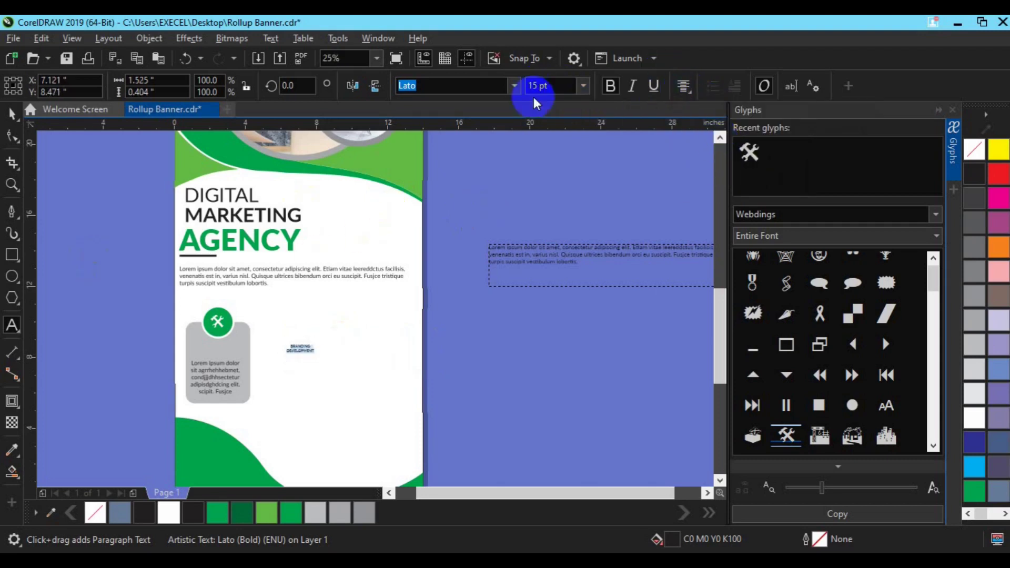
text(20)
key(Return)
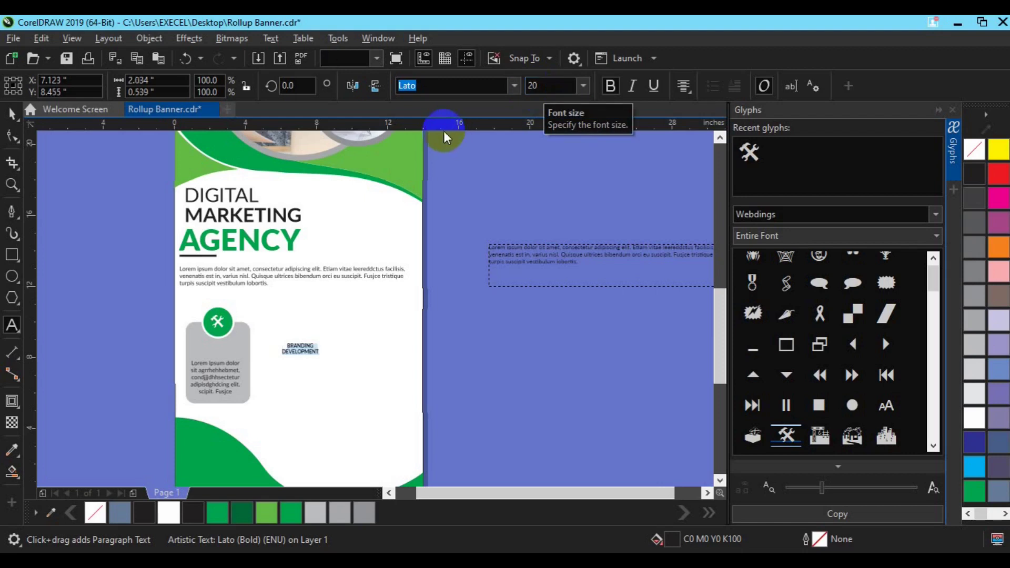
click(12, 113)
click(216, 357)
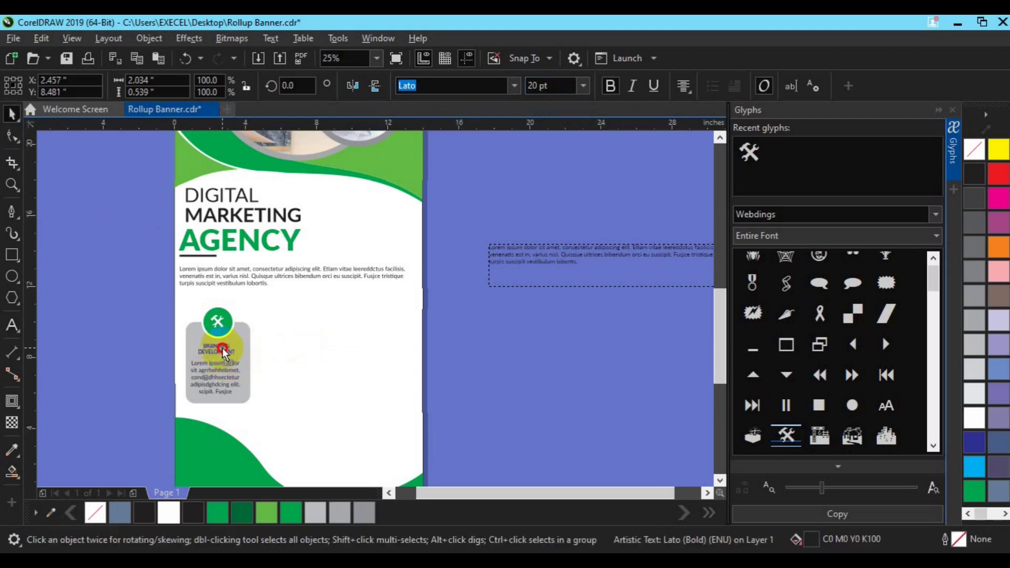
click(141, 392)
Step: Send the grey card to the back of the page, then undo that stacking change
click(226, 339)
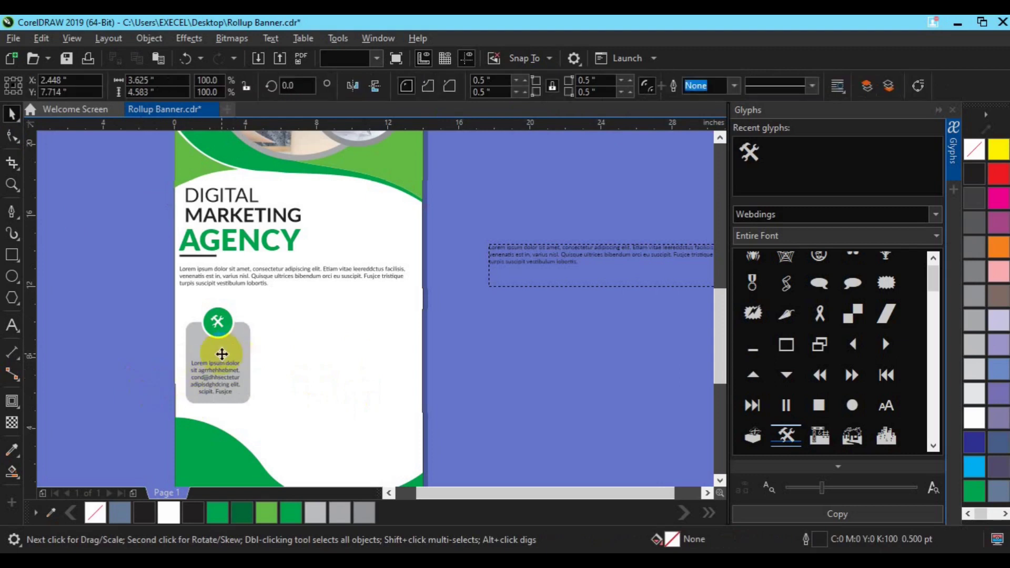
right_click(221, 347)
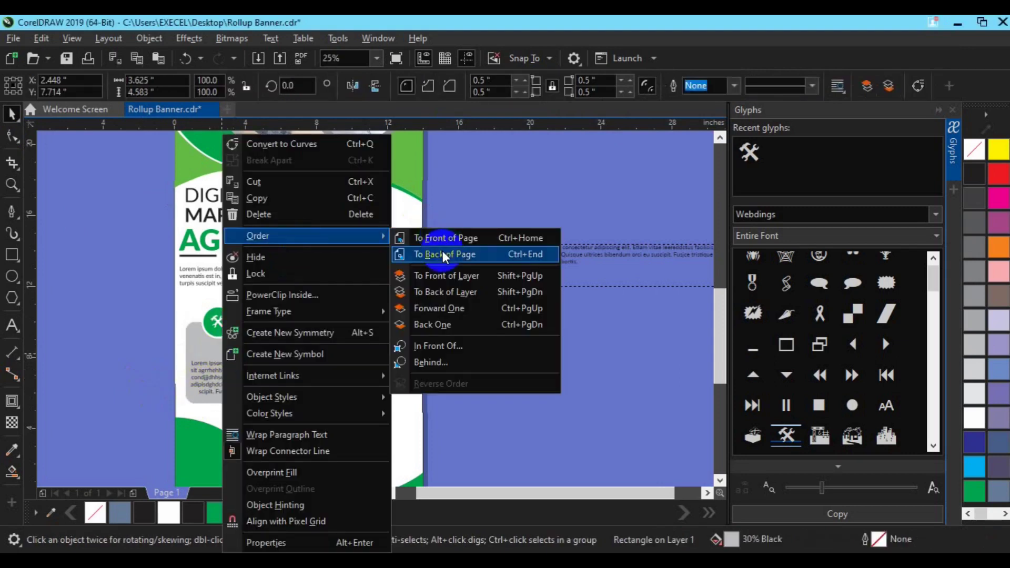
click(441, 255)
click(365, 333)
click(215, 342)
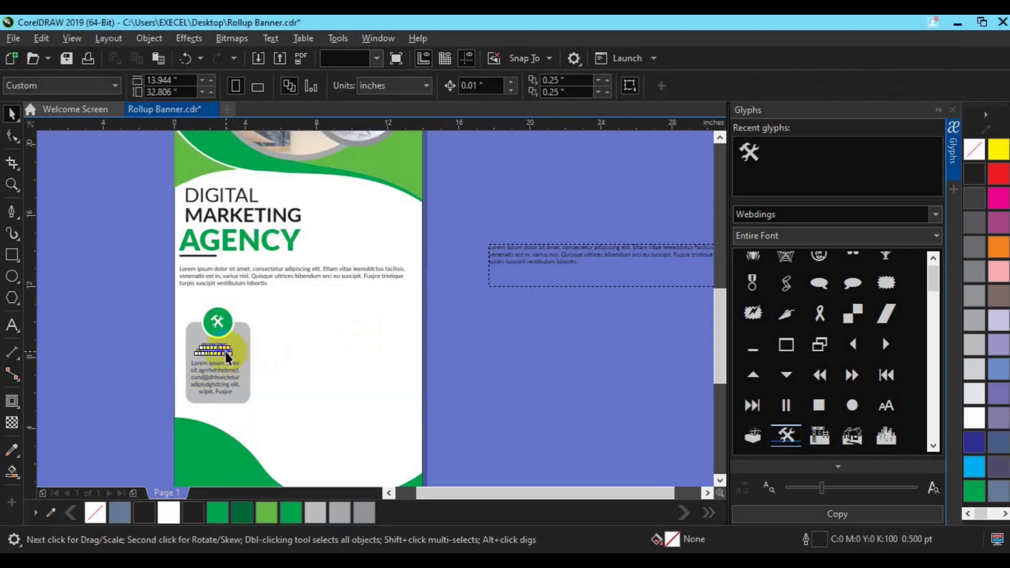
shift+click(225, 389)
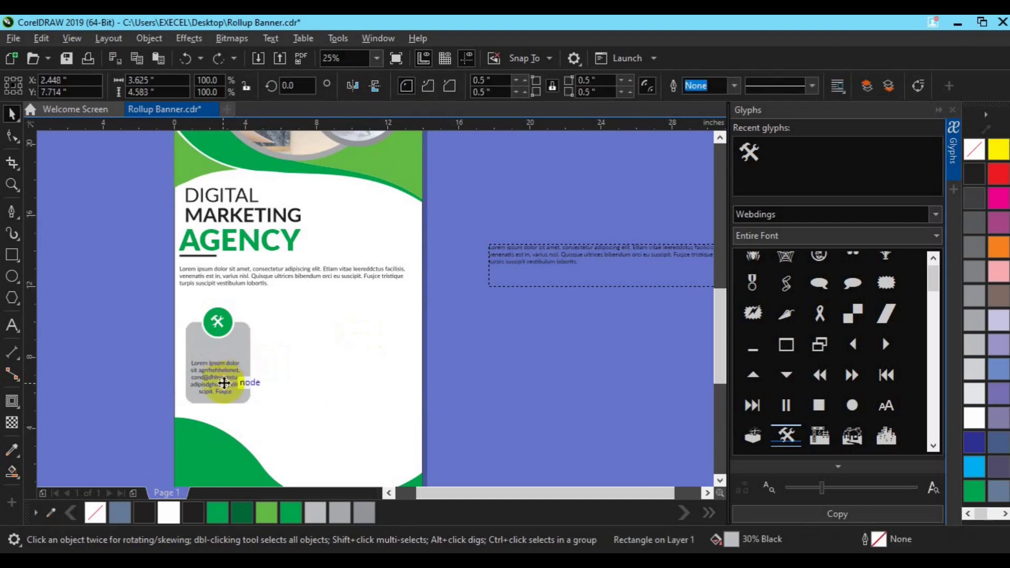
shift+click(224, 383)
click(325, 383)
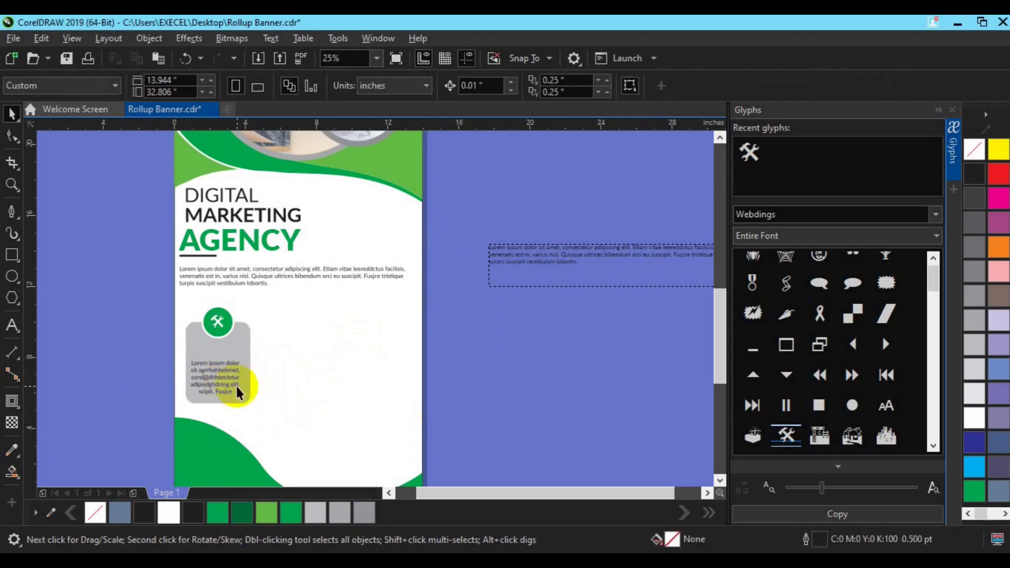
key(ctrl+z)
key(ctrl+z)
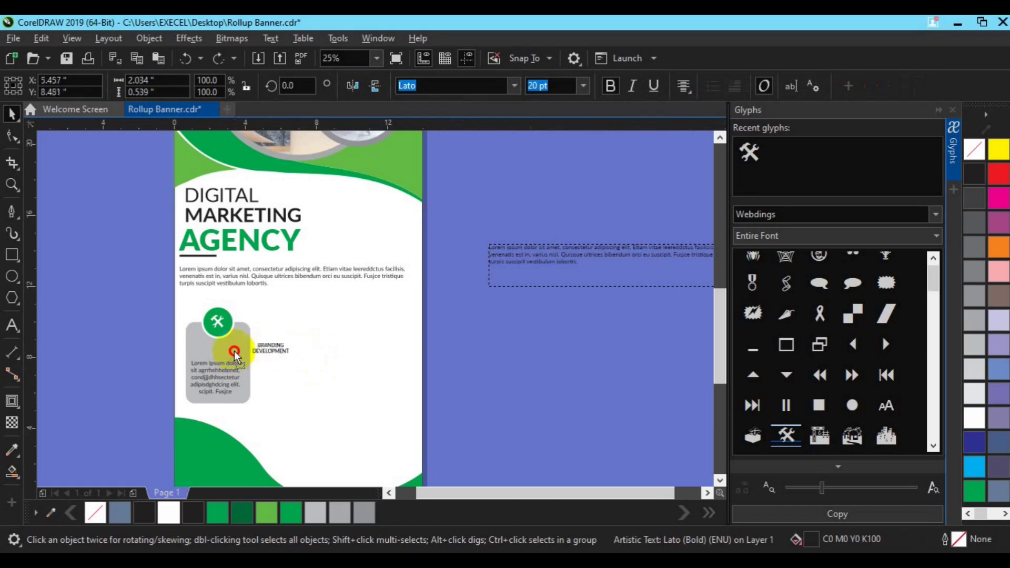
Step: Bring the BRANDING DEVELOPMENT heading to the front and select it with the icon circle
right_click(242, 348)
mouse_move(279, 327)
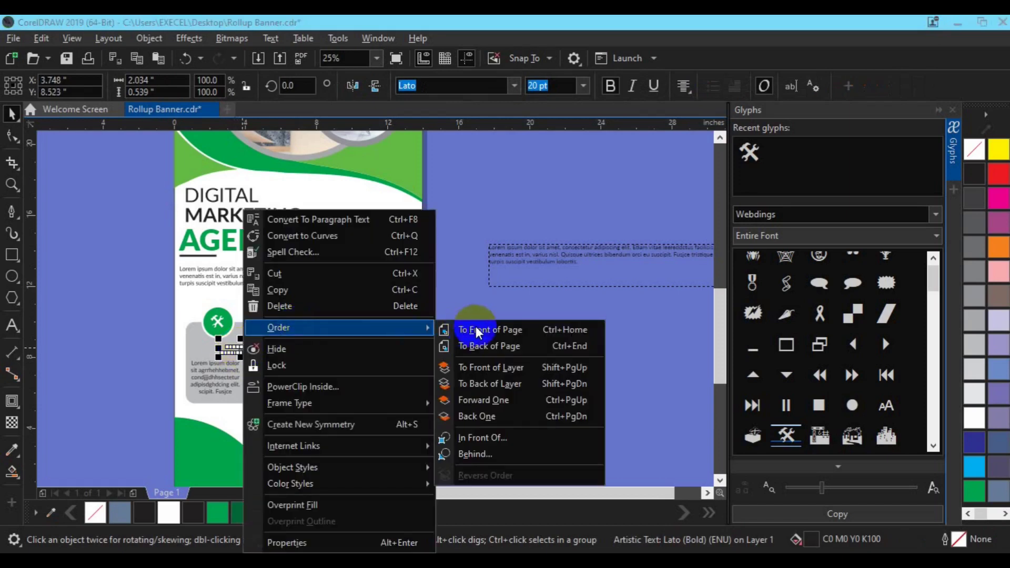
click(475, 332)
shift+click(226, 372)
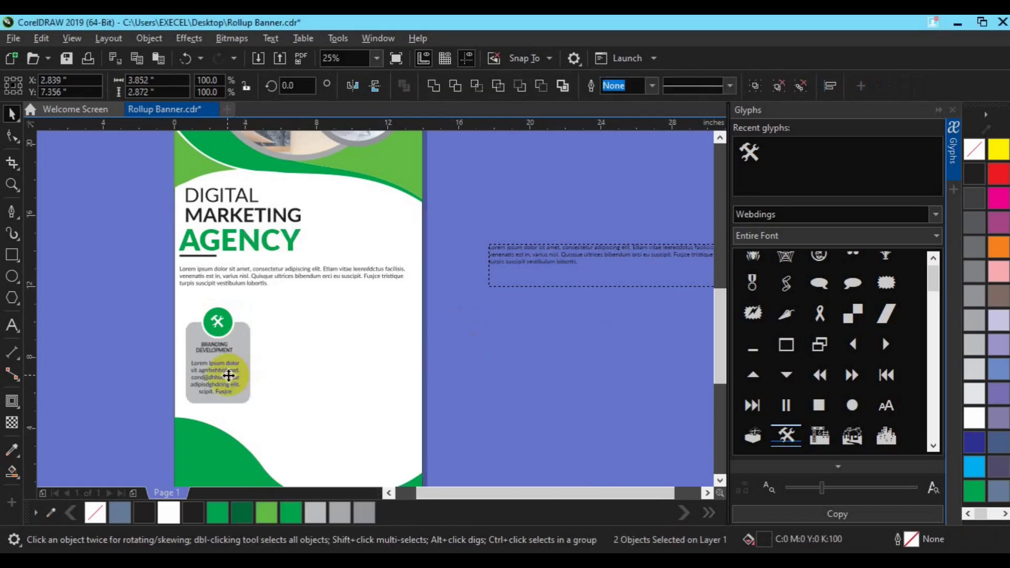
click(338, 383)
click(222, 351)
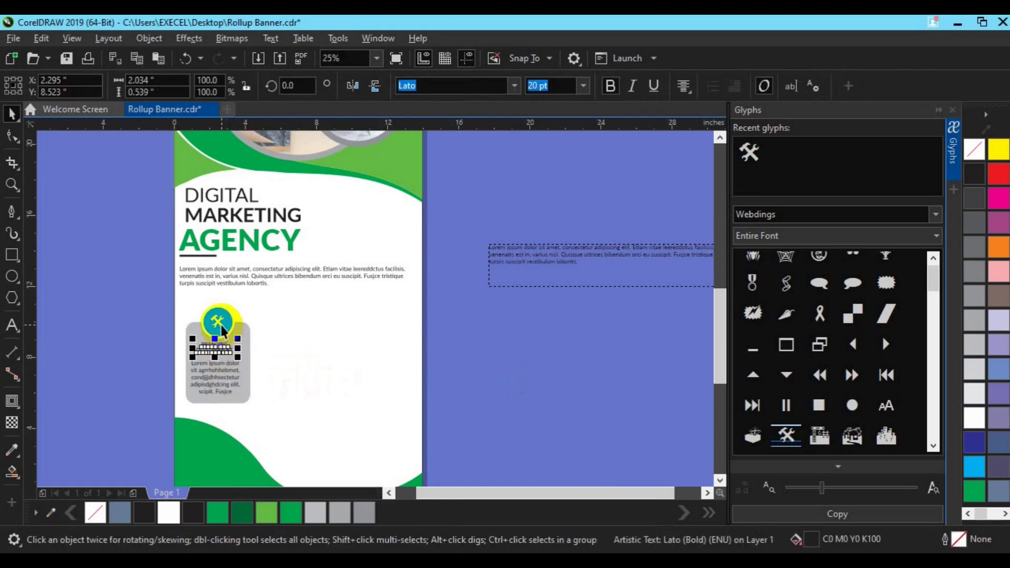
shift+click(223, 331)
Step: Copy the black line from under the AGENCY title to beneath DEVELOPMENT
scroll(326, 371, up, 2)
click(392, 493)
click(12, 233)
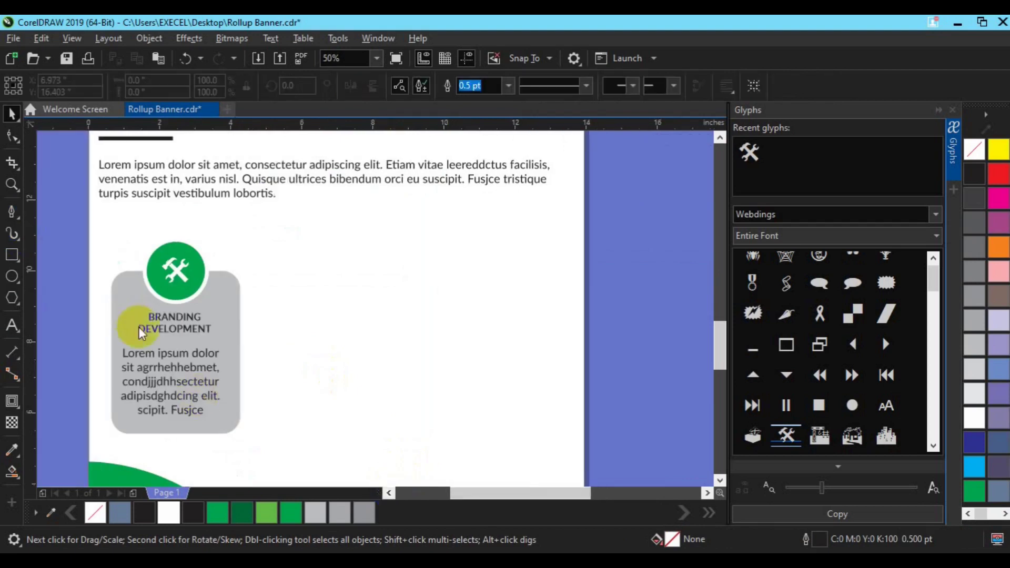
click(121, 138)
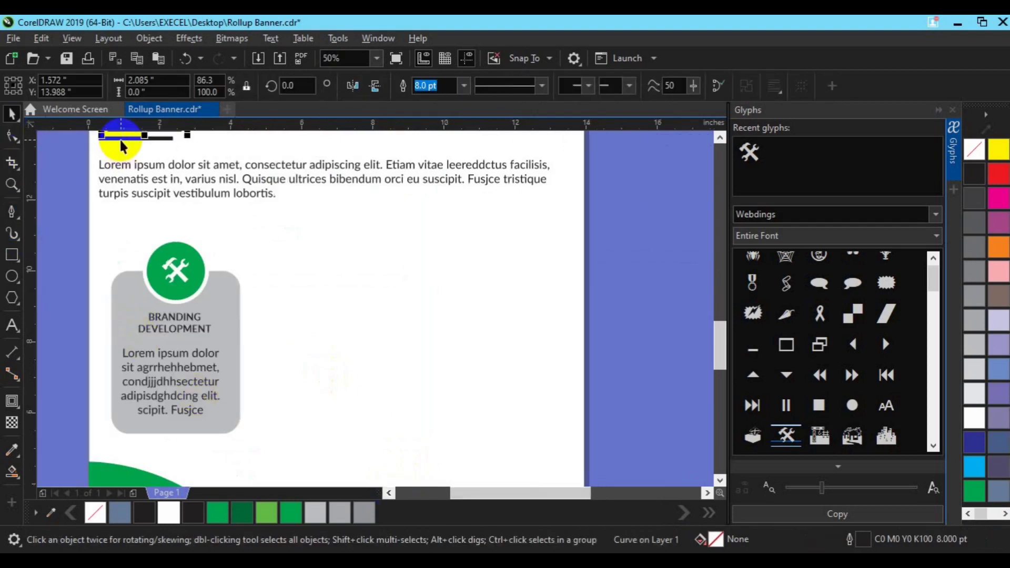
scroll(708, 143, up, 1)
mouse_move(137, 174)
mouse_down()
mouse_move(170, 376)
mouse_move(202, 380)
mouse_up()
Step: Bring the copied line to the front, shorten it, colour it green, and reposition it
right_click(174, 375)
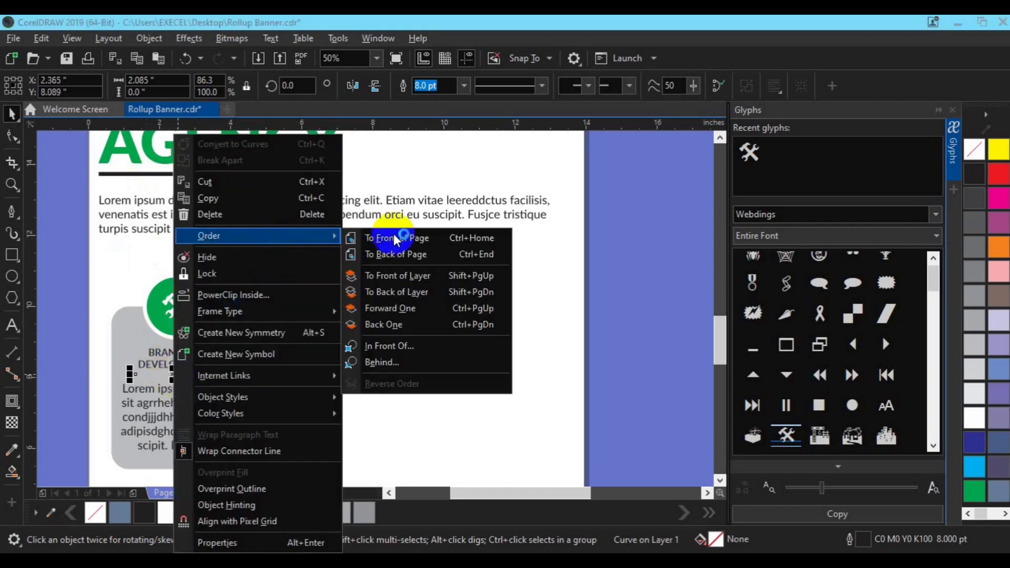
click(393, 234)
drag(215, 374, 200, 375)
click(263, 514)
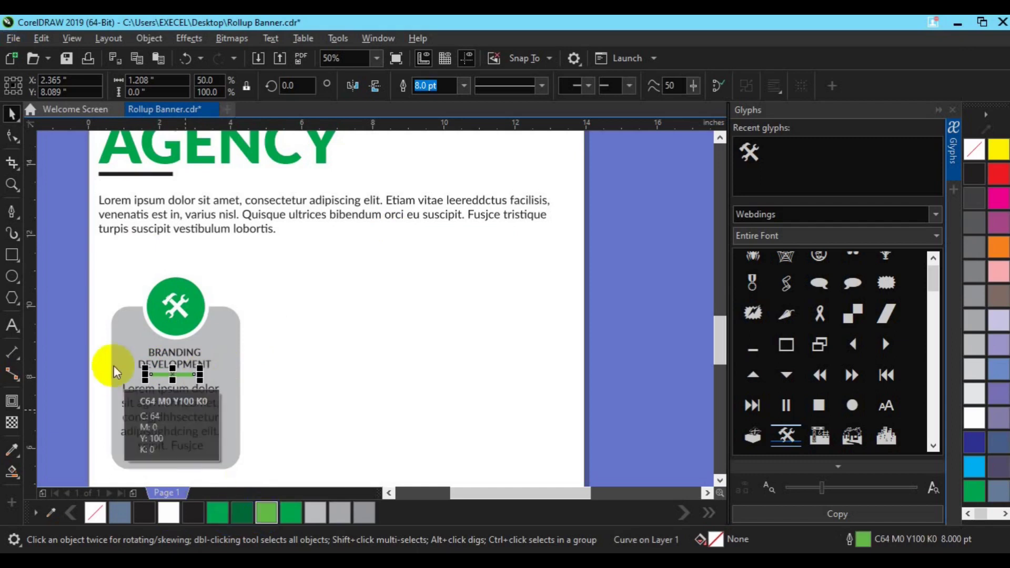
shift+click(174, 363)
drag(176, 375, 192, 374)
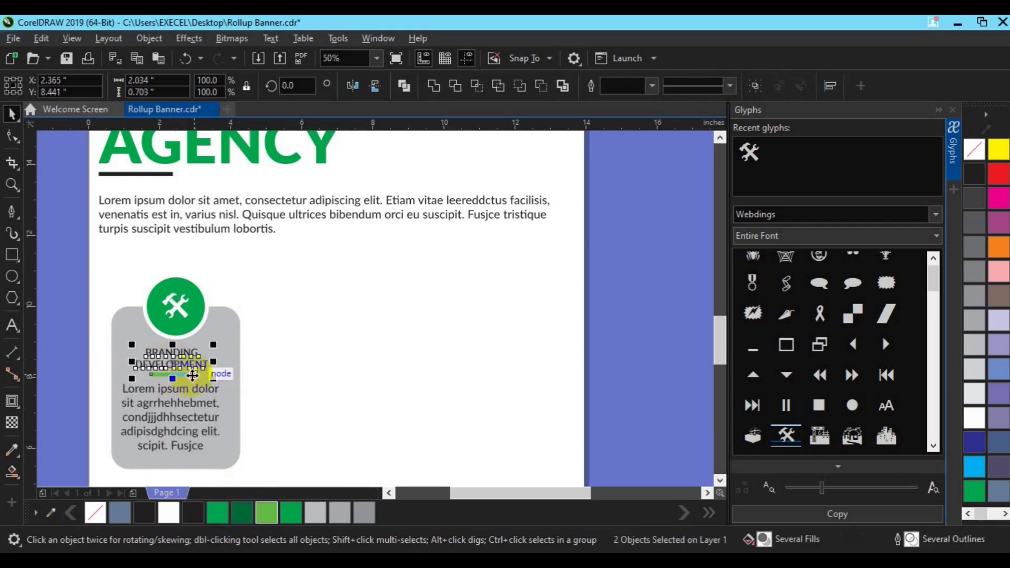
click(609, 300)
Step: Centre the paragraph on the card and group the card with all its contents
click(172, 402)
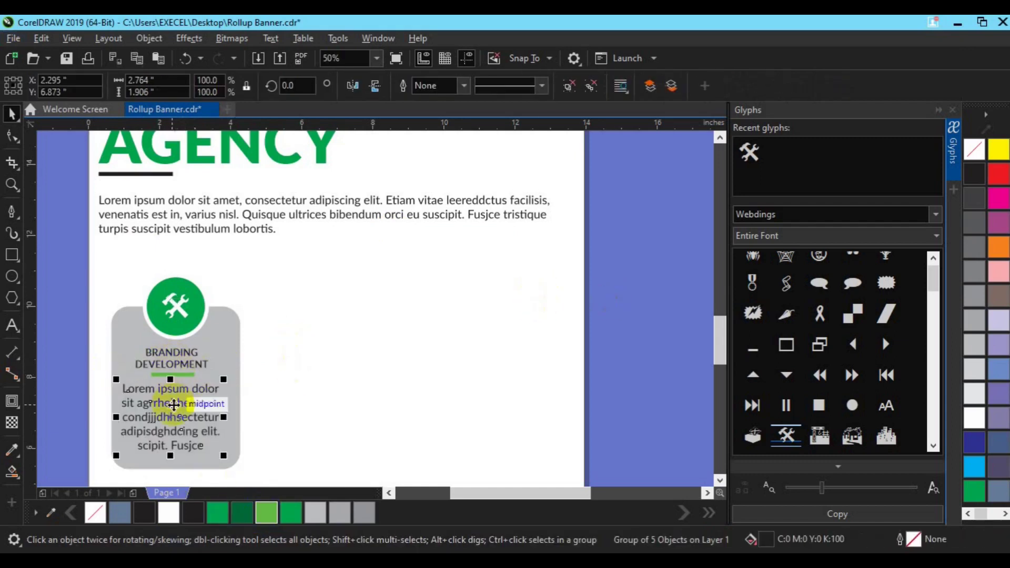
drag(173, 406, 173, 404)
ctrl+click(172, 372)
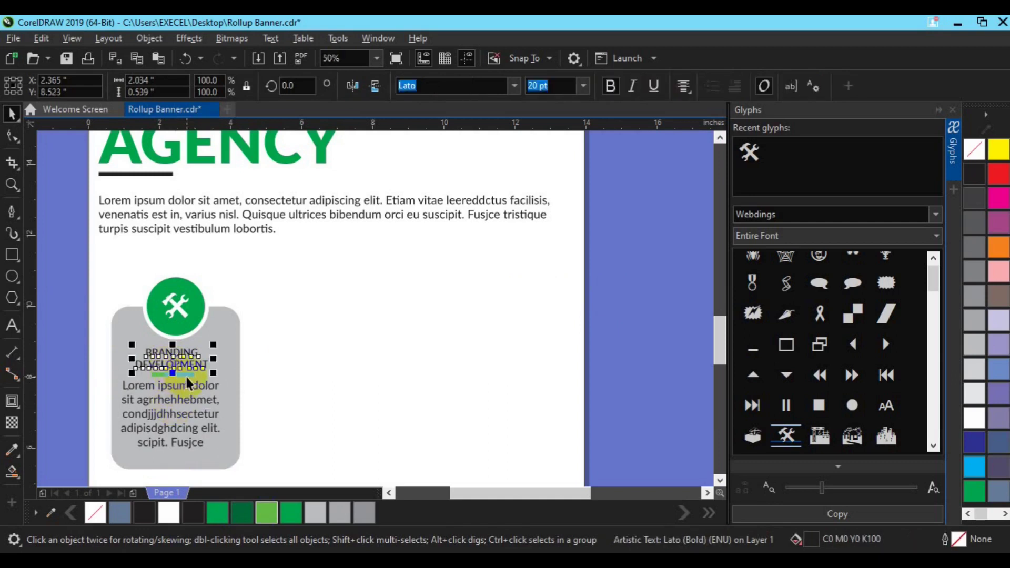
shift+click(233, 402)
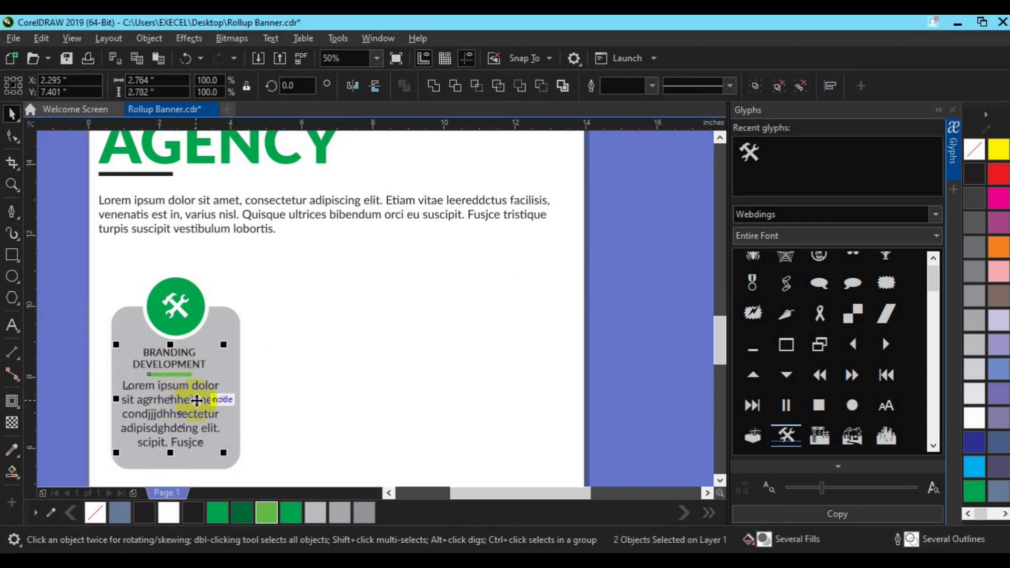
key(c)
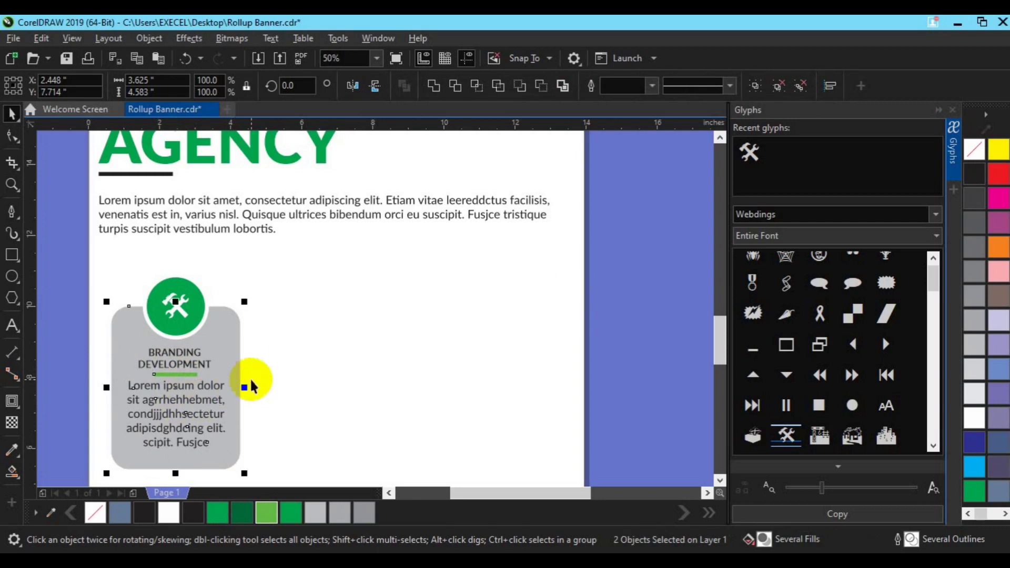
drag(91, 270, 309, 475)
key(ctrl+g)
Step: Duplicate the card into the next slots and delete the first card
drag(179, 372, 344, 386)
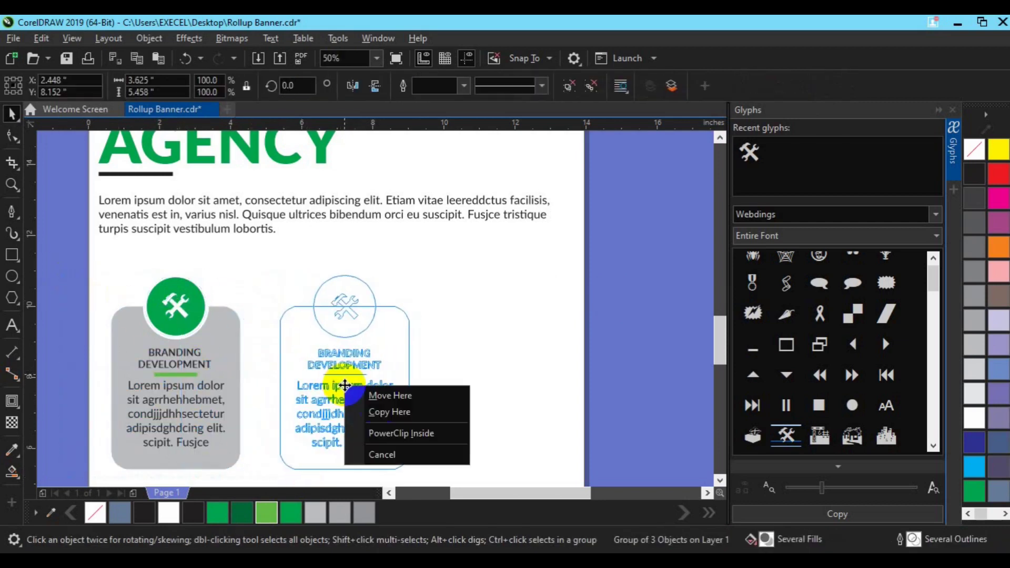
click(383, 412)
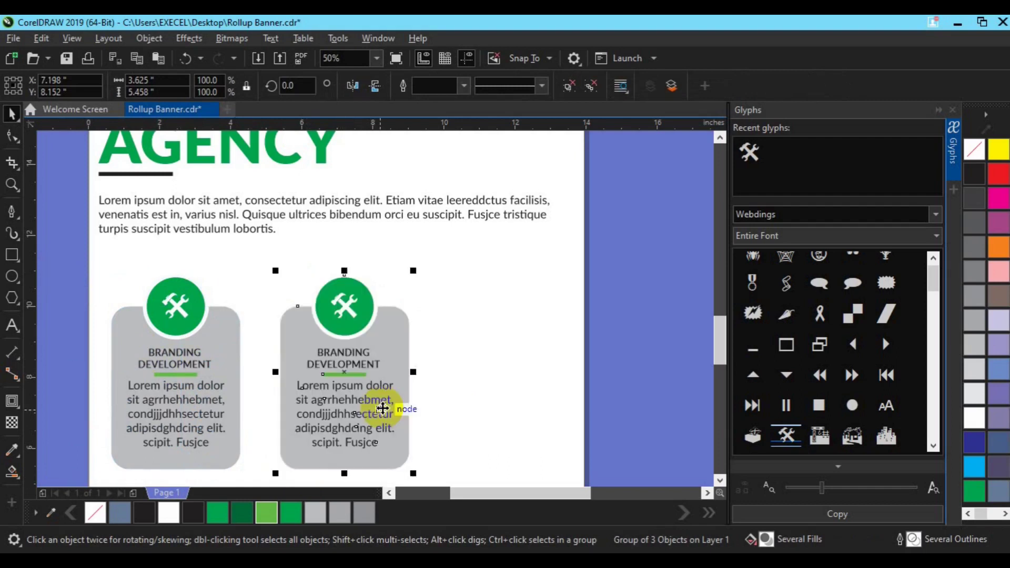
key(ctrl+d)
key(ctrl+d)
scroll(267, 300, down, 2)
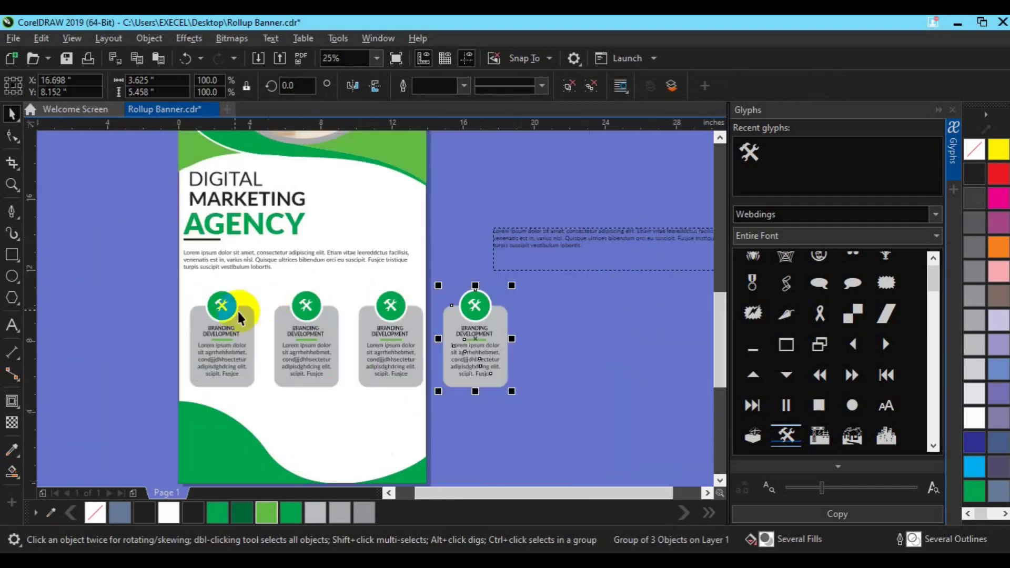
click(208, 336)
key(Delete)
Step: Ungroup the middle card and tint its icon circle light green
click(390, 316)
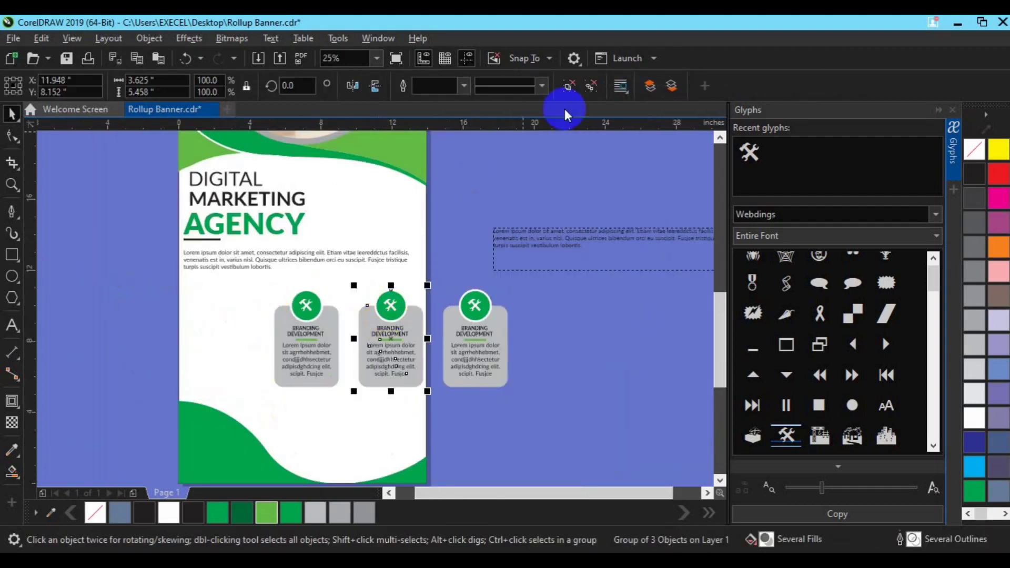
key(ctrl+u)
click(401, 314)
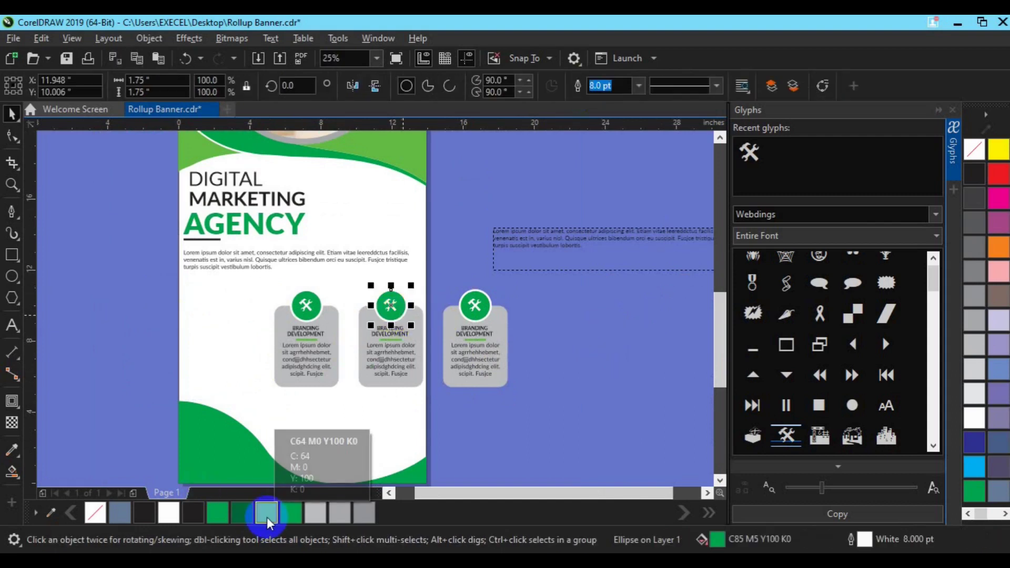
click(267, 515)
click(449, 442)
drag(428, 450, 333, 269)
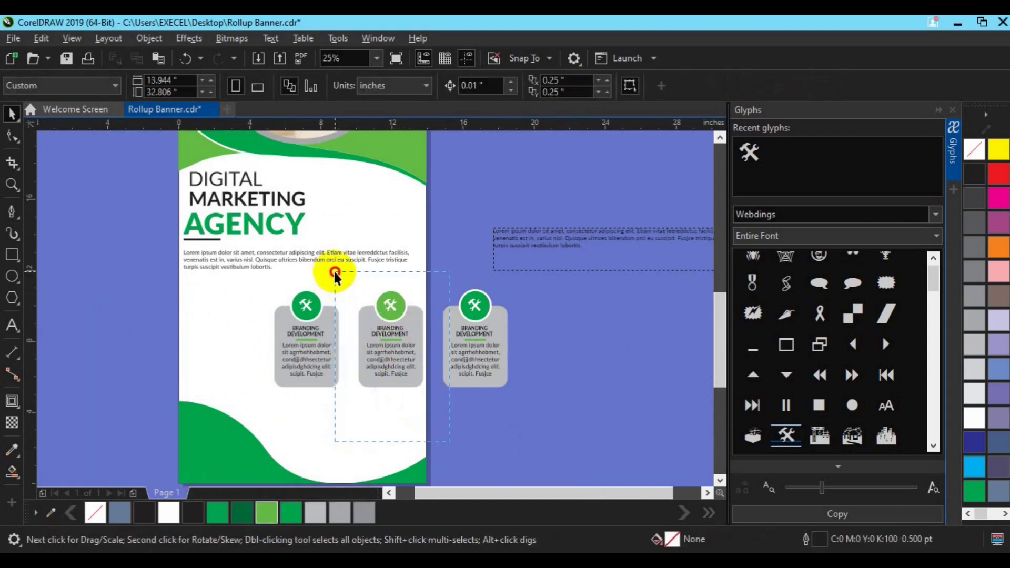
click(548, 293)
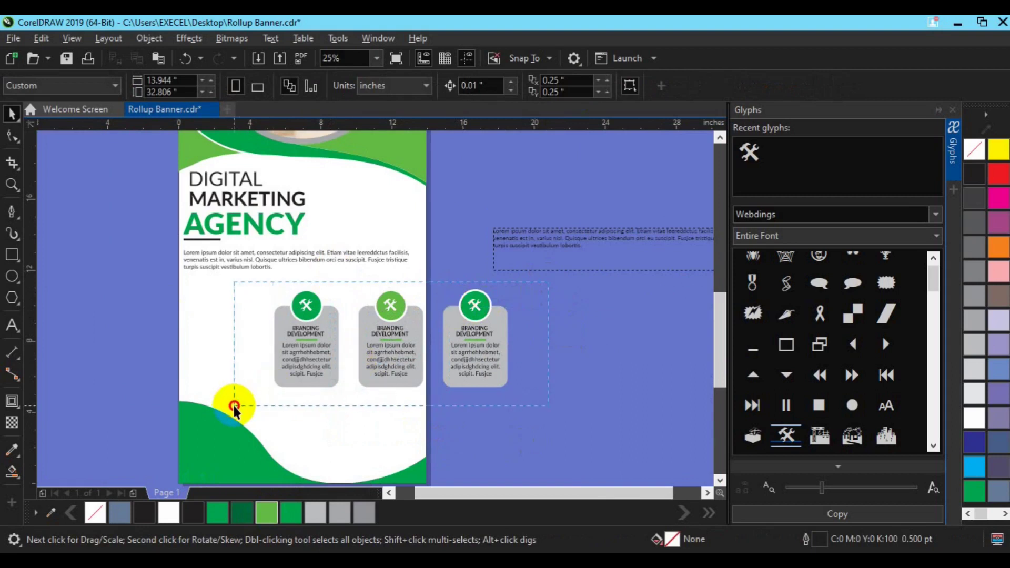
Step: Centre the cards and the AGENCY heading block on the page, and delete the stray off-page text
drag(239, 404, 225, 401)
shift+click(225, 387)
key(c)
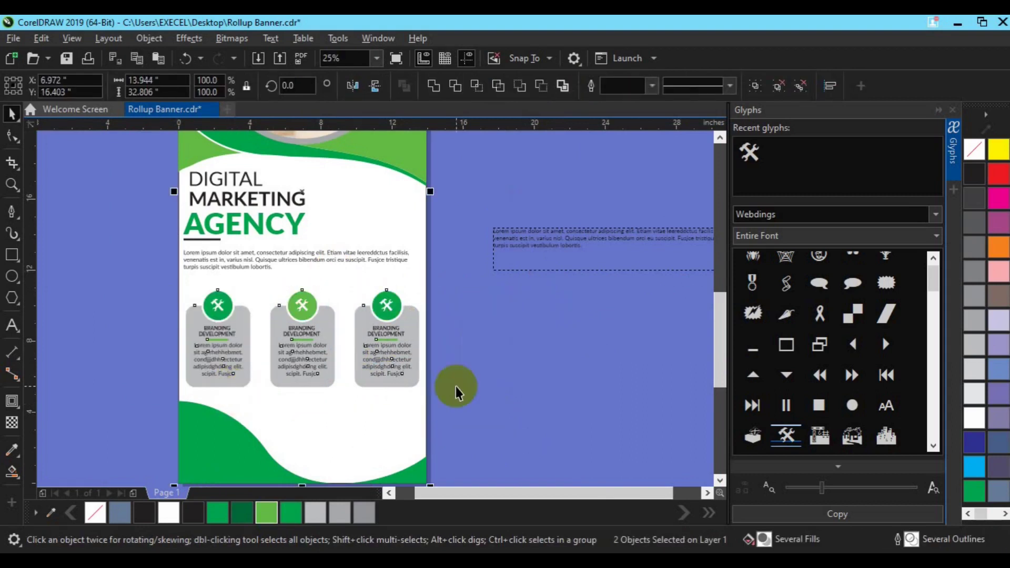
click(204, 181)
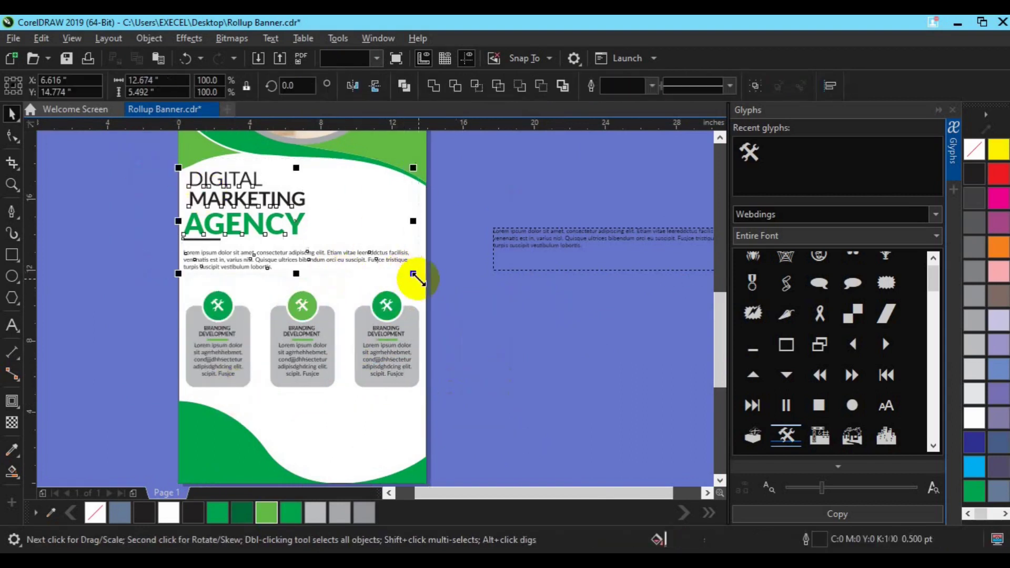
shift+click(244, 340)
key(c)
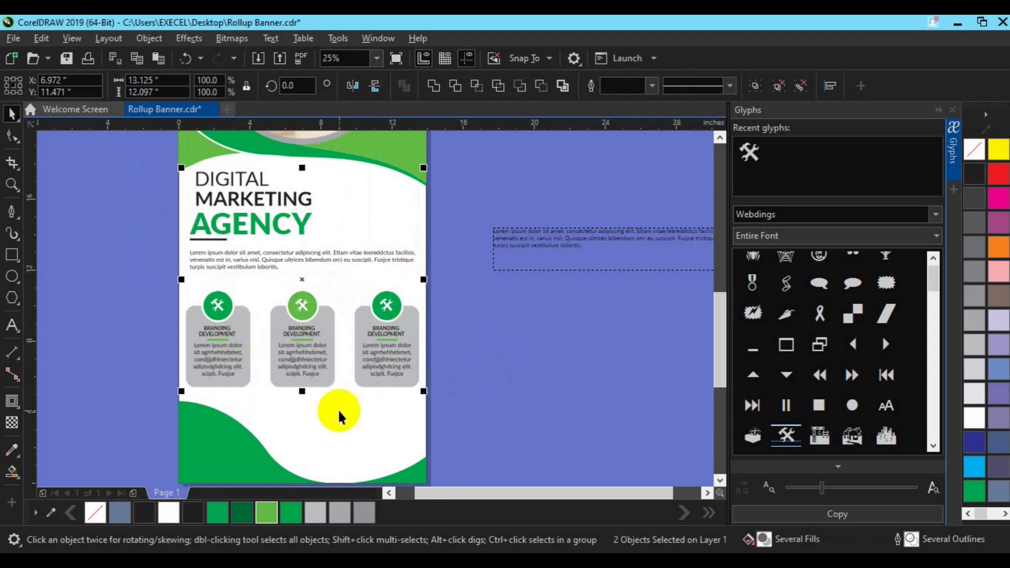
click(595, 236)
key(Delete)
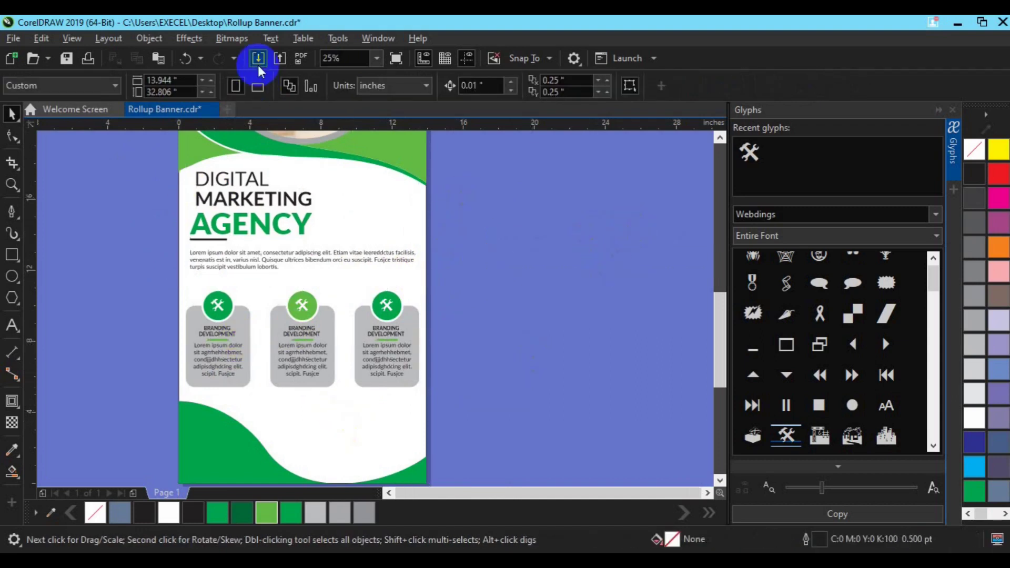
Step: Import qr-code.png and place it at the banner's bottom-left
click(258, 58)
click(500, 330)
click(497, 342)
drag(501, 329, 501, 330)
click(194, 310)
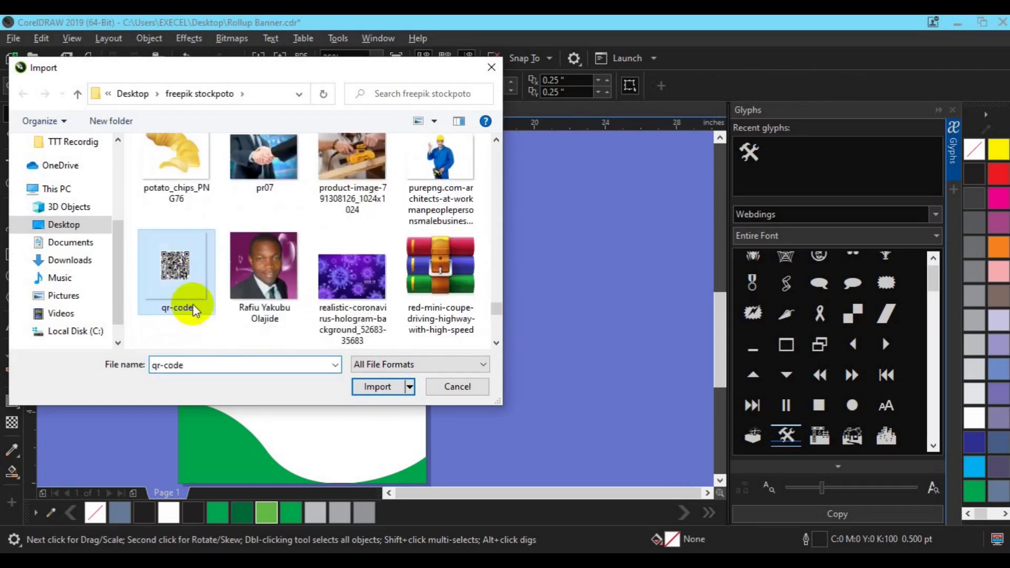
click(383, 387)
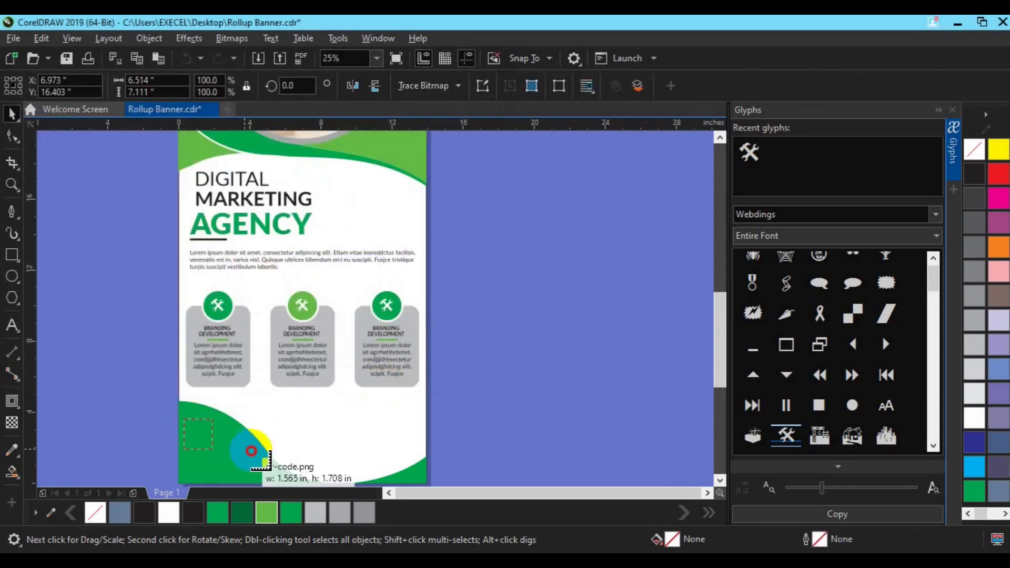
click(251, 450)
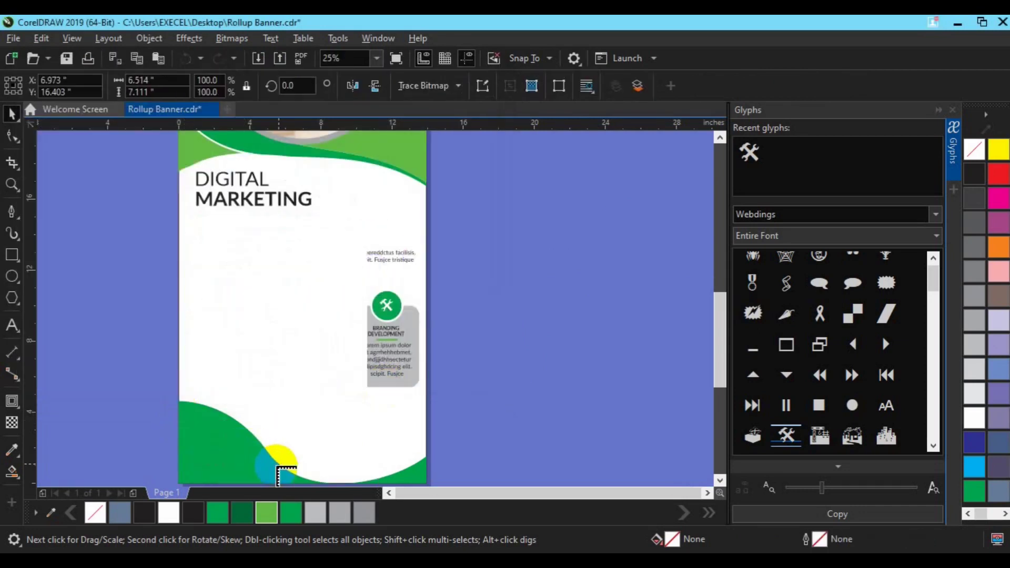
Step: Crop the QR code's frame tight with the Shape tool and enlarge it to about 65%
click(10, 145)
drag(203, 474, 261, 426)
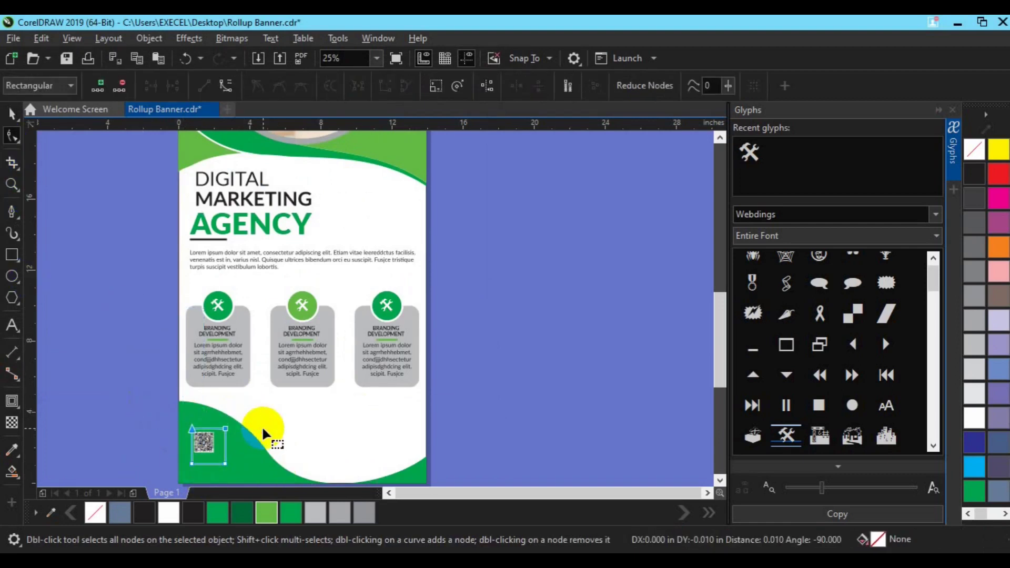
drag(453, 357, 210, 412)
scroll(350, 412, down, 2)
key(Left)
key(Left)
key(Left)
key(Up)
key(Up)
key(Up)
key(space)
drag(227, 402, 238, 419)
click(336, 373)
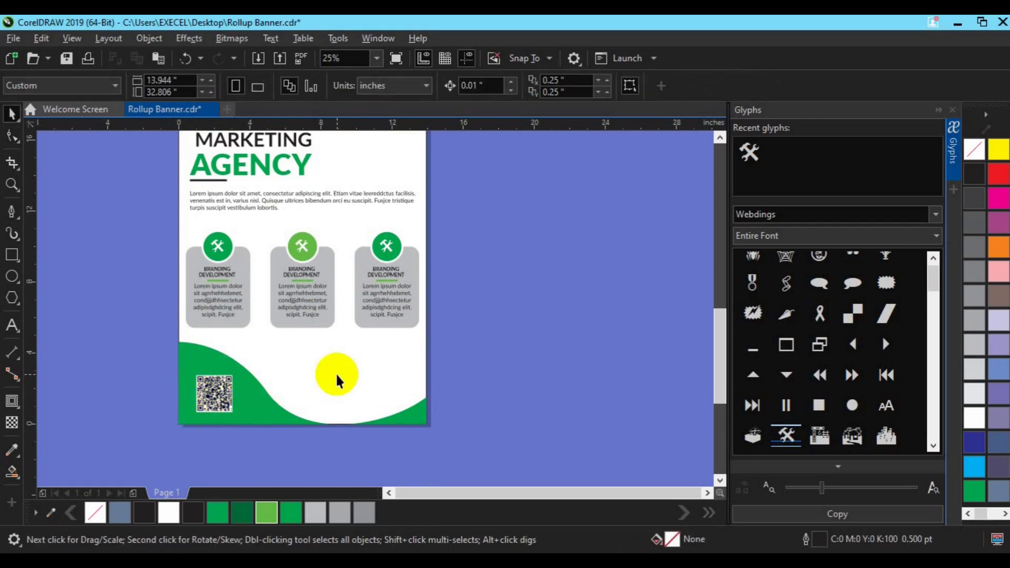
Step: Begin typing the CONNECT heading beside the QR code
key(F8)
click(327, 366)
text(CONNECT WITH US)
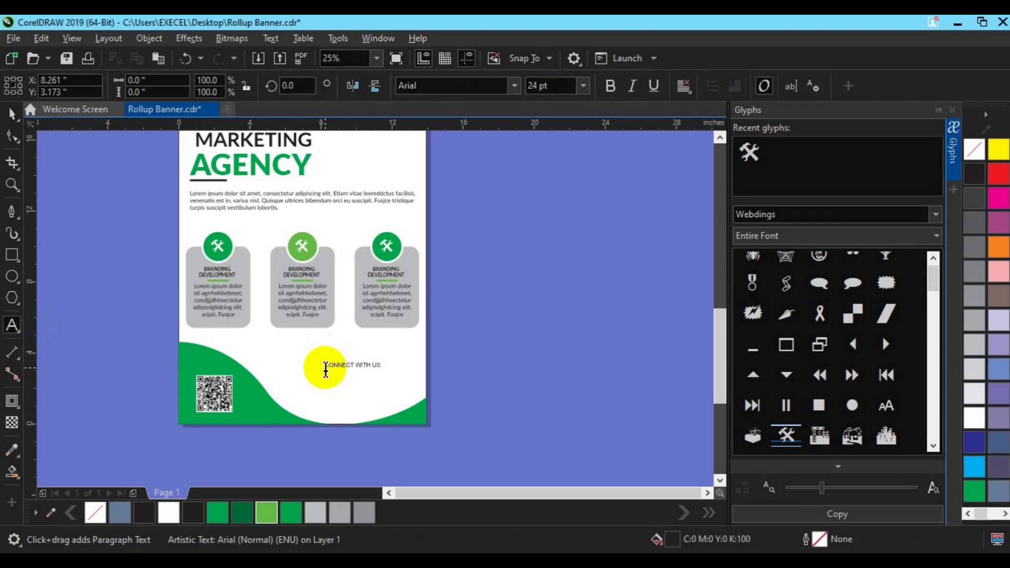
Step: Browse fonts for the heading and nudge CONNECT WITH US slightly right and down
click(515, 86)
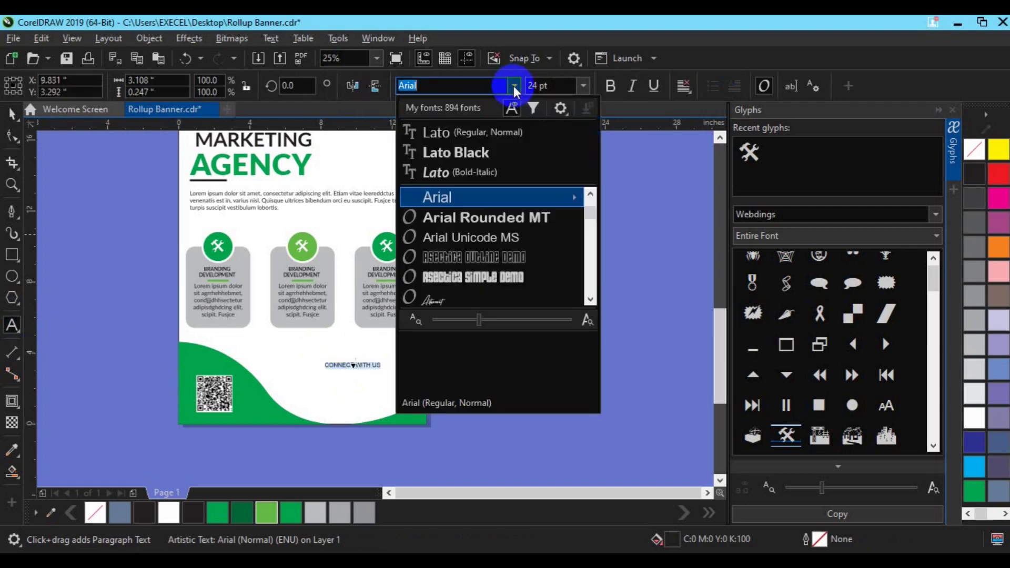
key(Escape)
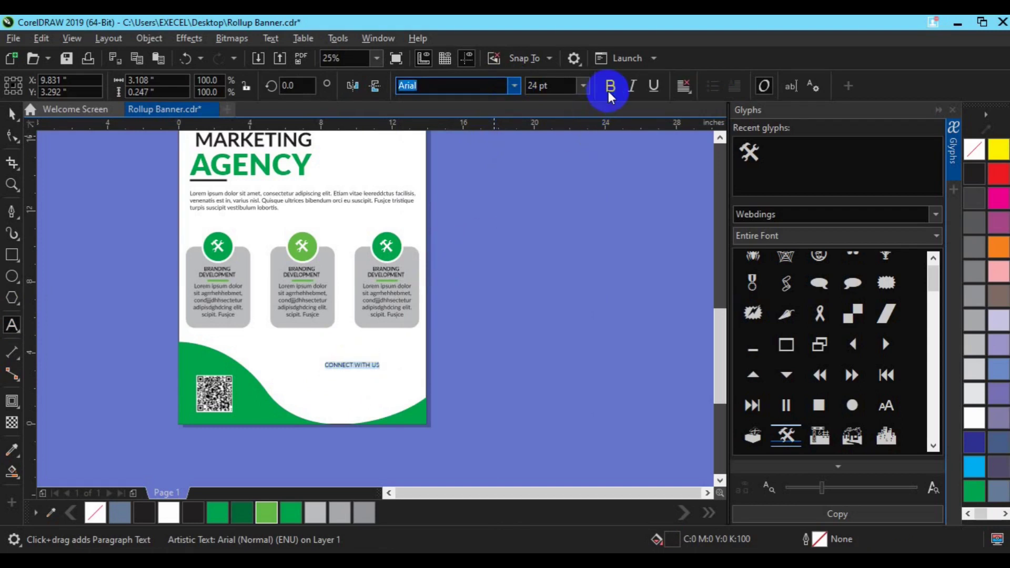
click(12, 114)
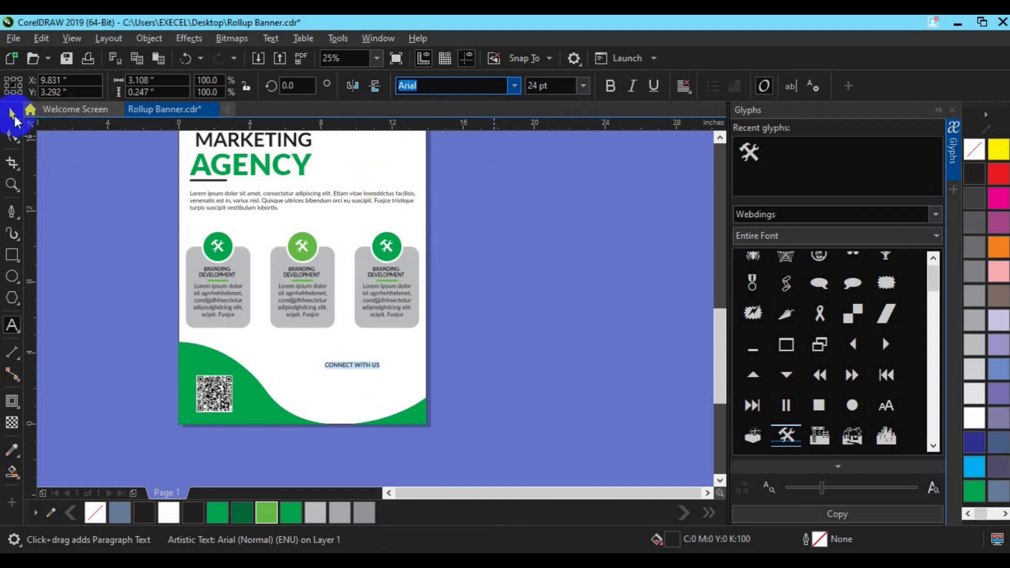
click(349, 363)
drag(350, 369, 376, 376)
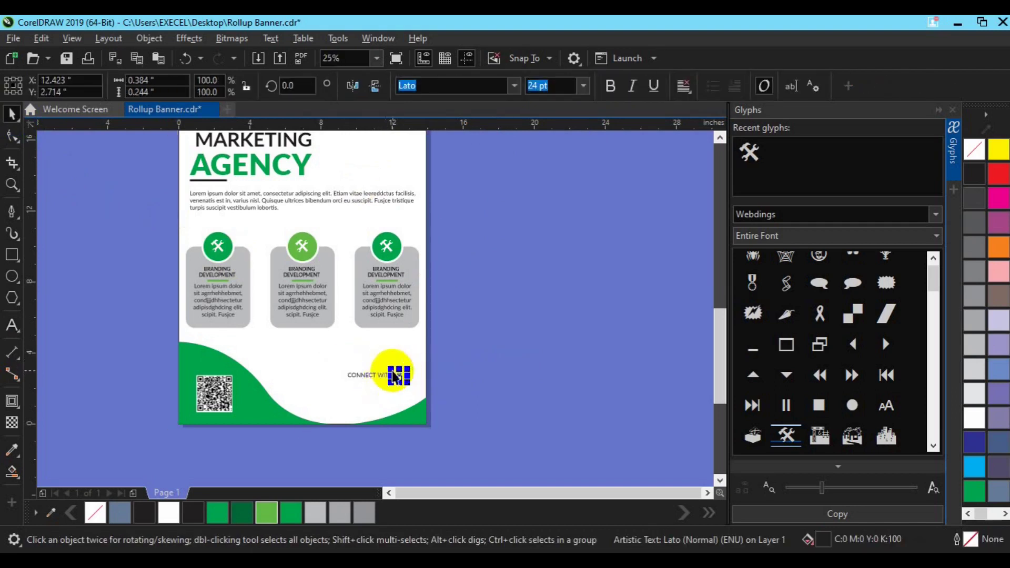
Step: Colour WITH US green and group the heading's parts
shift+click(387, 380)
click(290, 513)
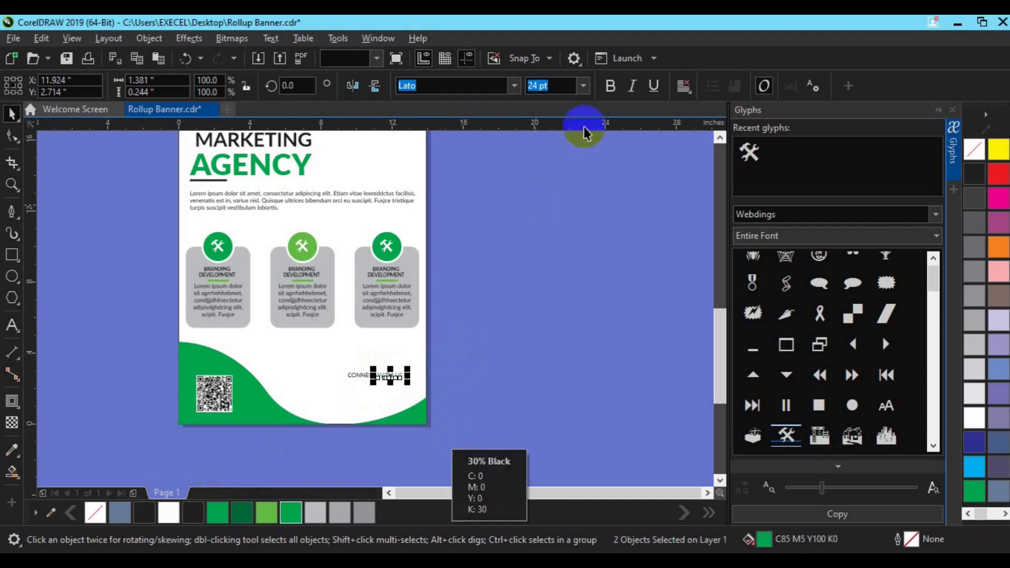
click(575, 266)
drag(499, 332, 339, 393)
key(ctrl+g)
Step: Draw a straight line beneath WITH US
scroll(339, 393, up, 1)
click(12, 211)
click(413, 367)
click(469, 372)
key(space)
key(Escape)
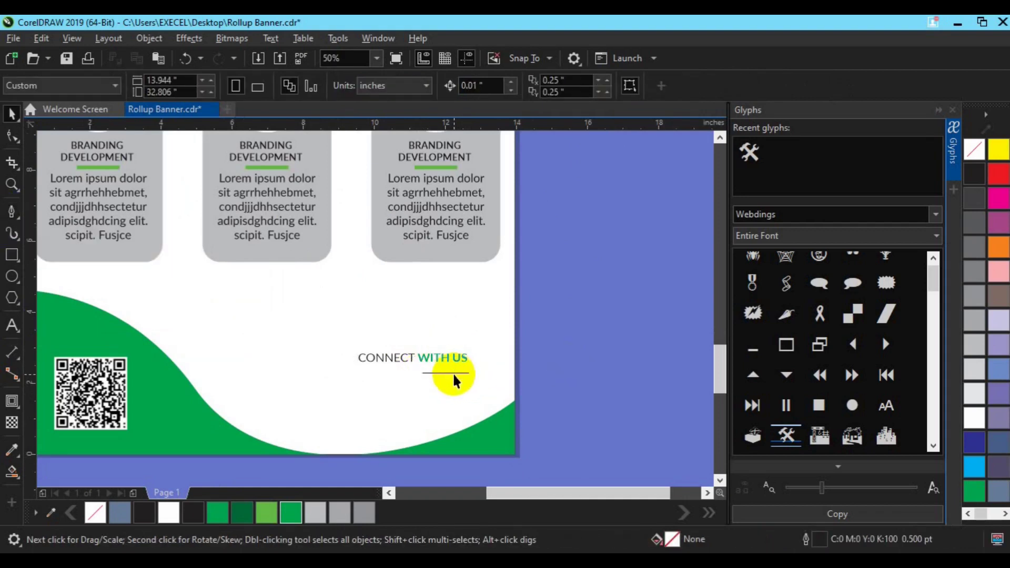
Step: Give the underline a 4 pt outline, move it under WITH US, and group it with the heading
click(454, 374)
click(464, 85)
click(432, 201)
click(464, 85)
click(444, 190)
drag(446, 373, 449, 363)
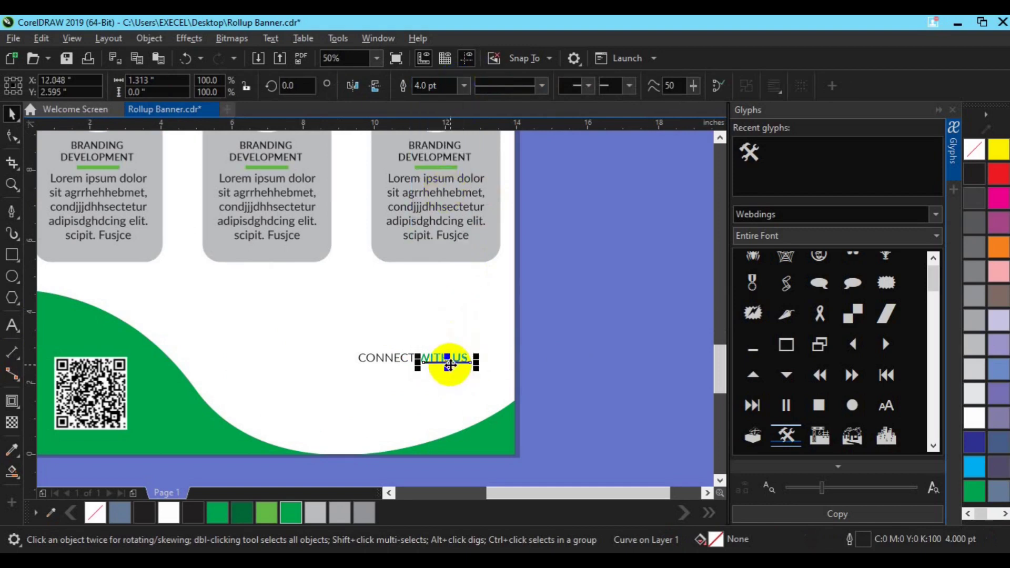
shift+click(387, 356)
key(ctrl+g)
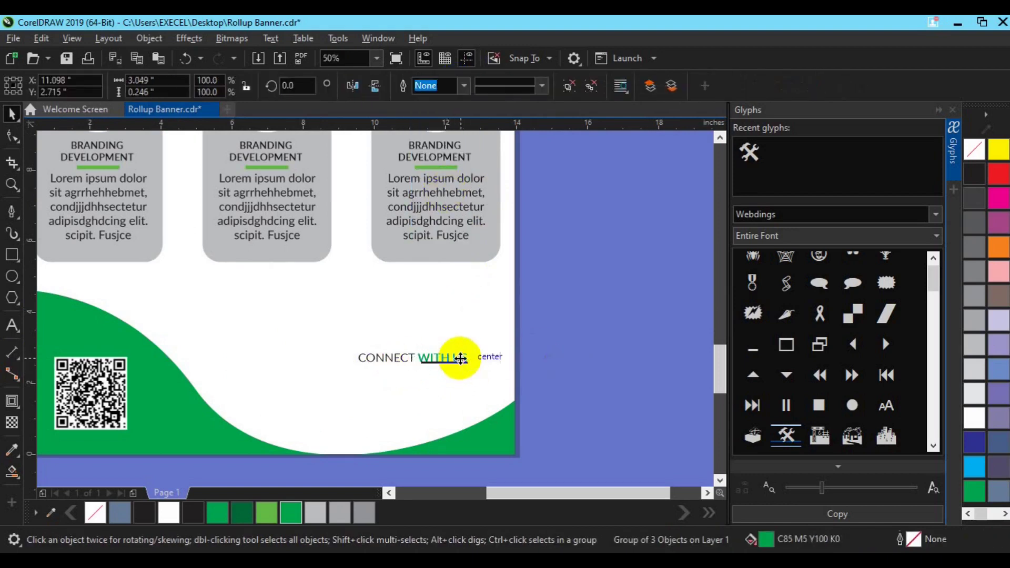
Step: Select the whole heading and start a contact text line beneath it
drag(557, 335, 349, 383)
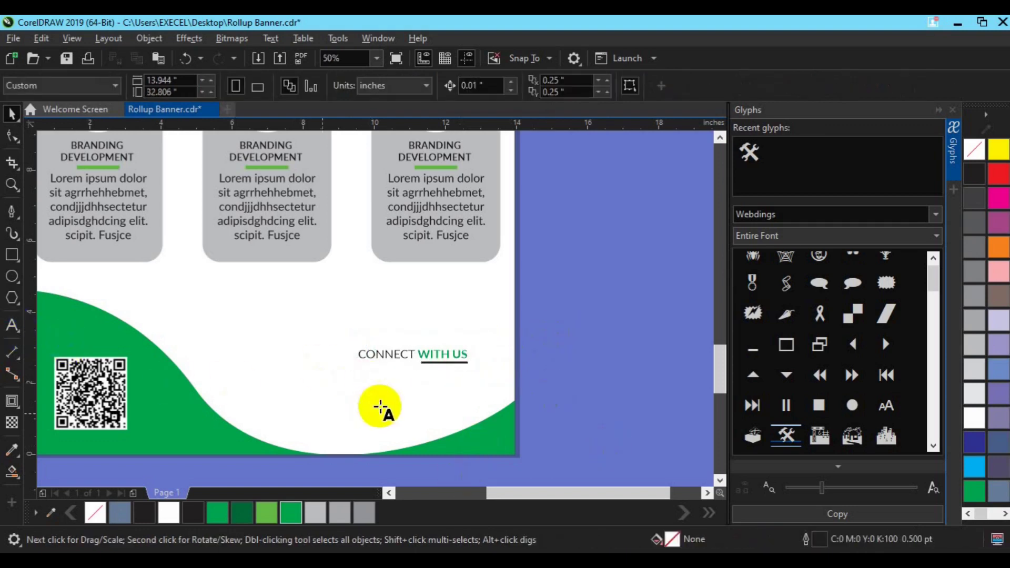
key(F8)
click(361, 405)
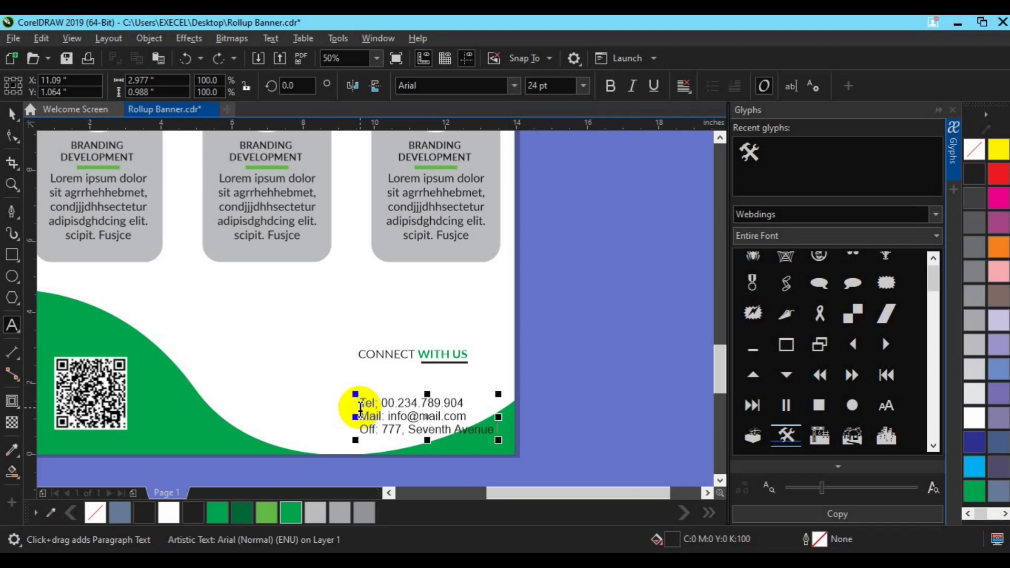
Step: Restyle the contact lines as right-aligned 20 pt Lato text
key(ctrl+a)
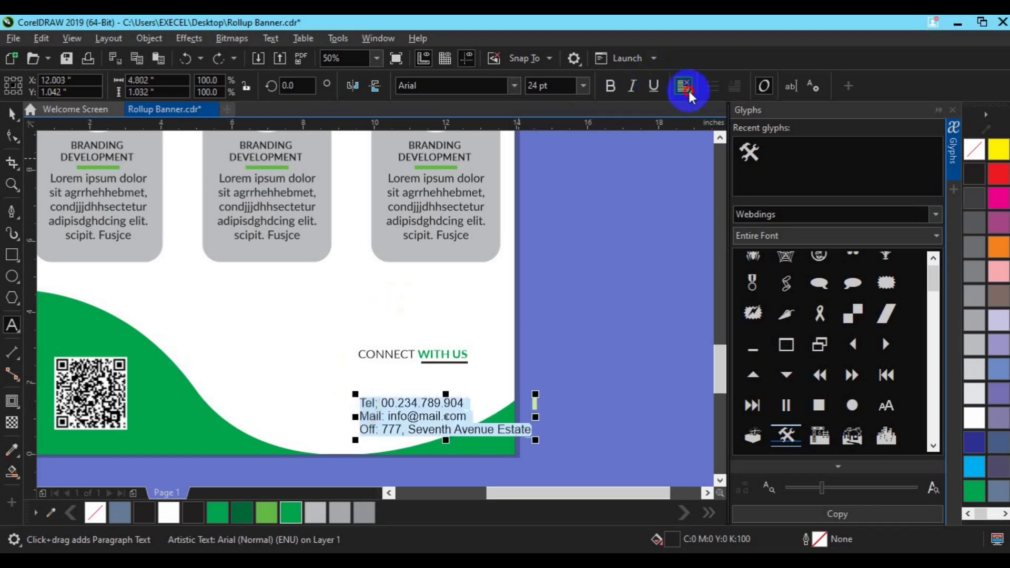
click(685, 86)
click(713, 156)
click(583, 86)
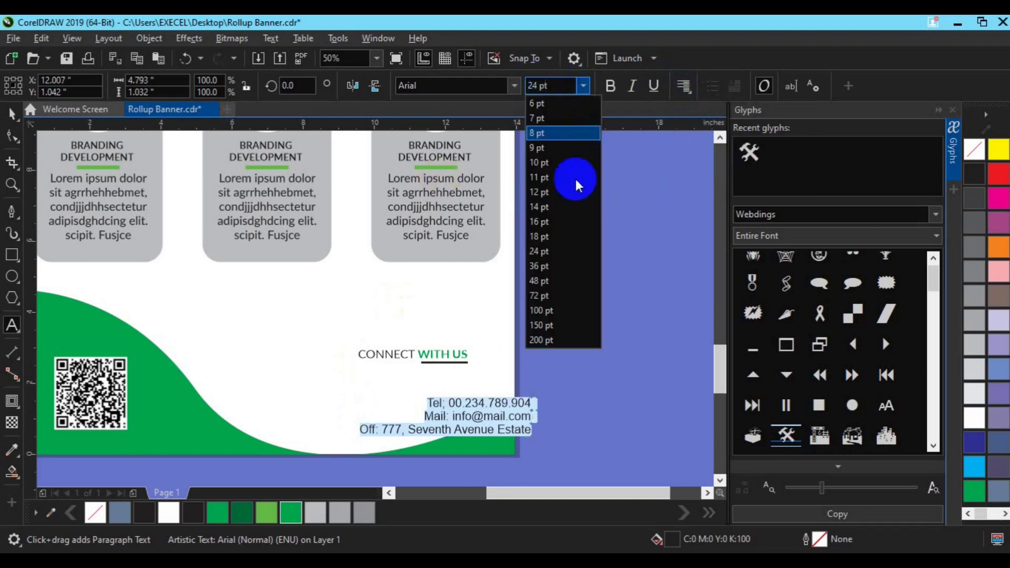
click(562, 221)
click(513, 90)
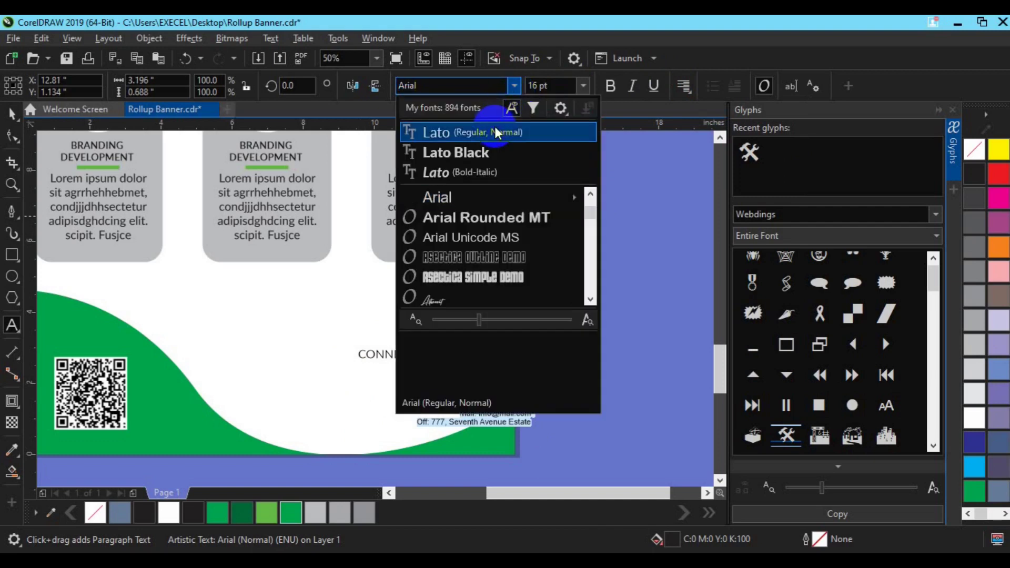
click(498, 132)
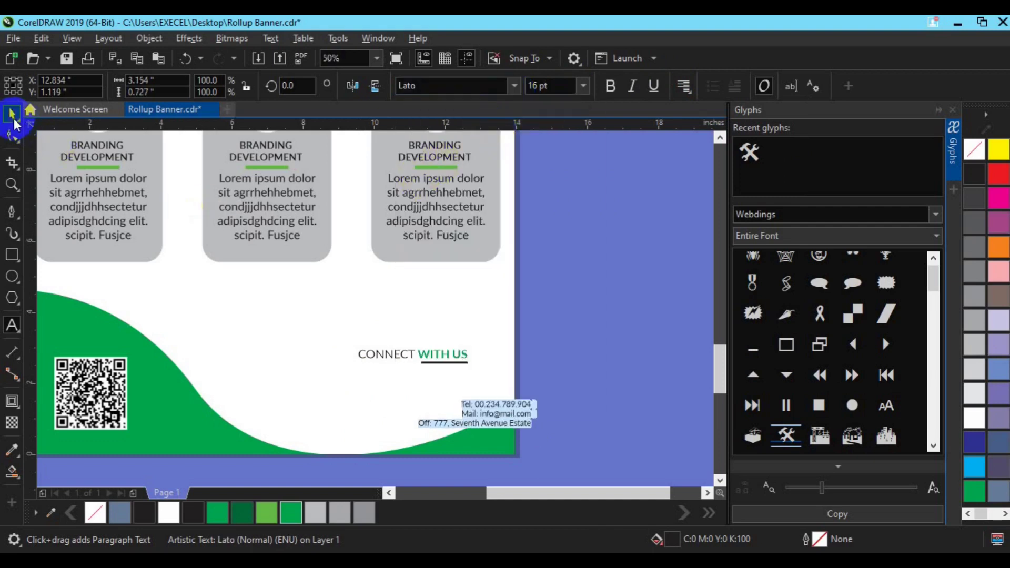
click(539, 85)
text(20)
key(Return)
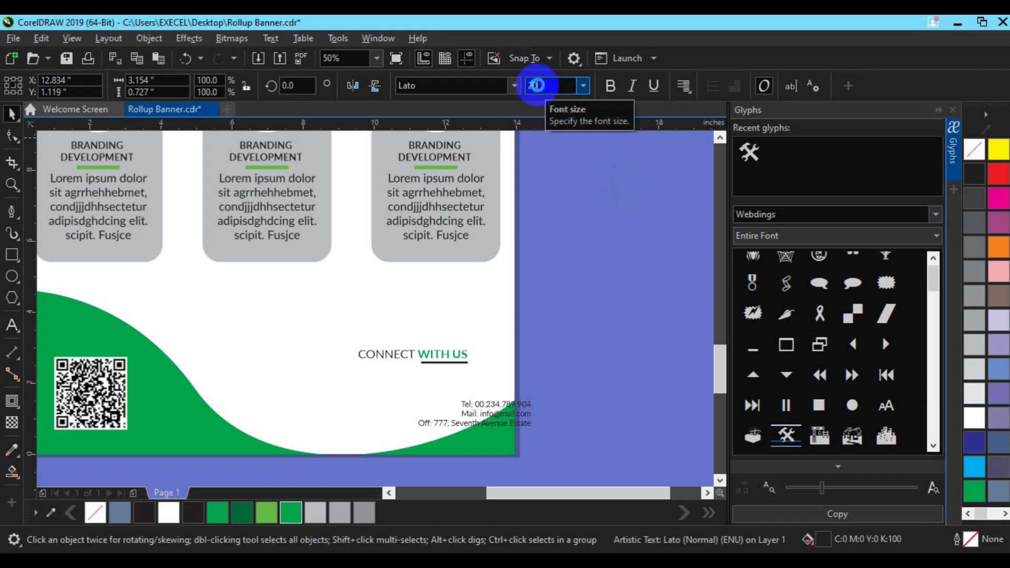
Step: Move the contact block up and group it, then centre it, the service cards and AGENCY heading on the page
click(504, 398)
drag(504, 400, 453, 355)
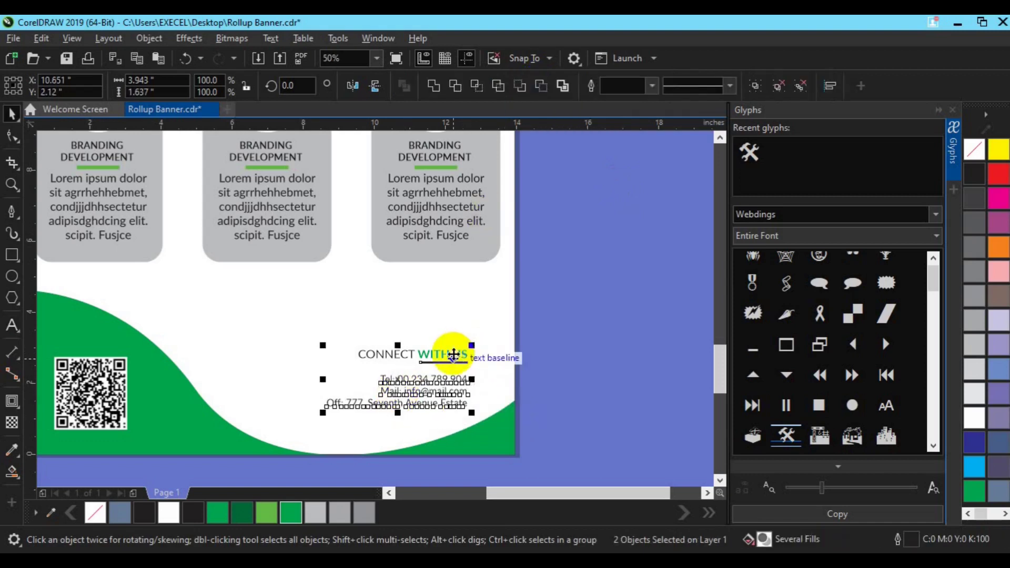
key(ctrl+g)
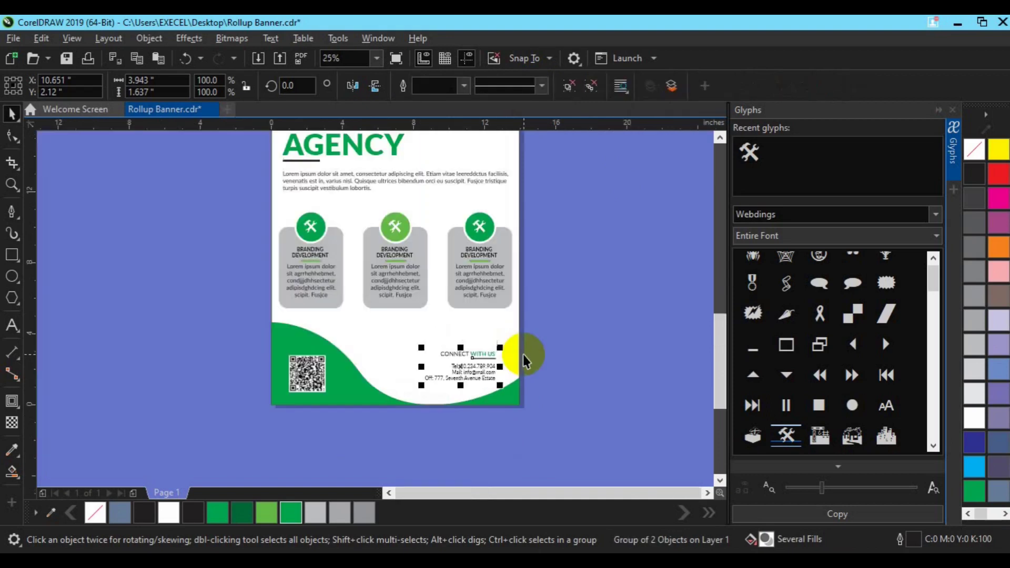
click(489, 299)
shift+click(492, 363)
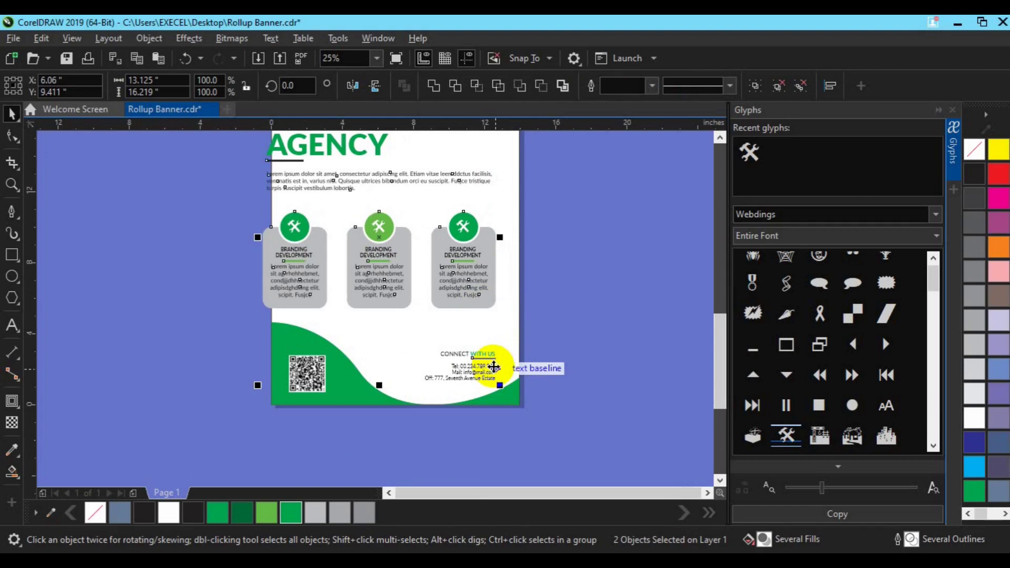
shift+click(514, 333)
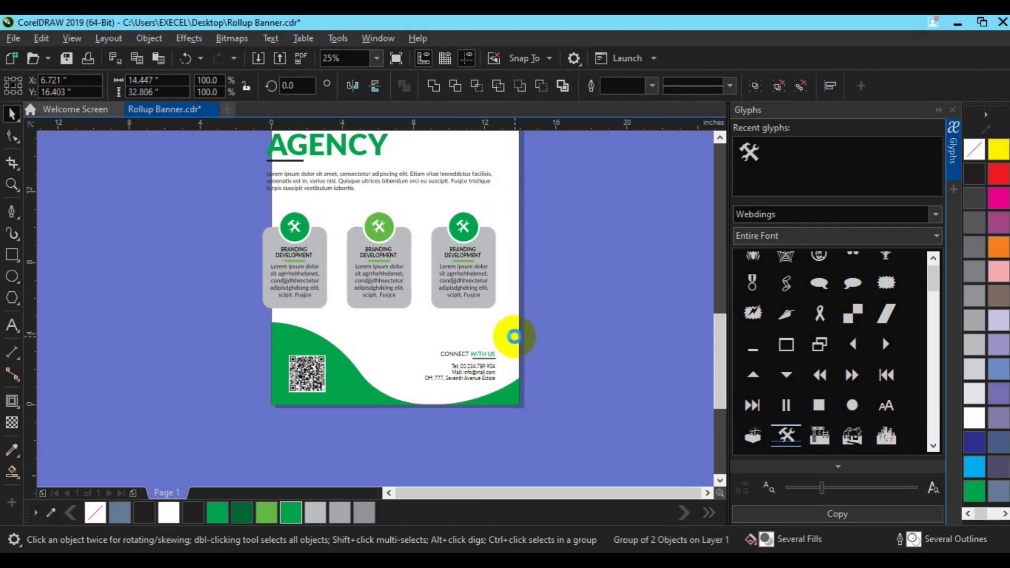
key(c)
click(672, 276)
Step: Bring the banner top into view and browse the Glyphs docker's Webdings set
click(720, 138)
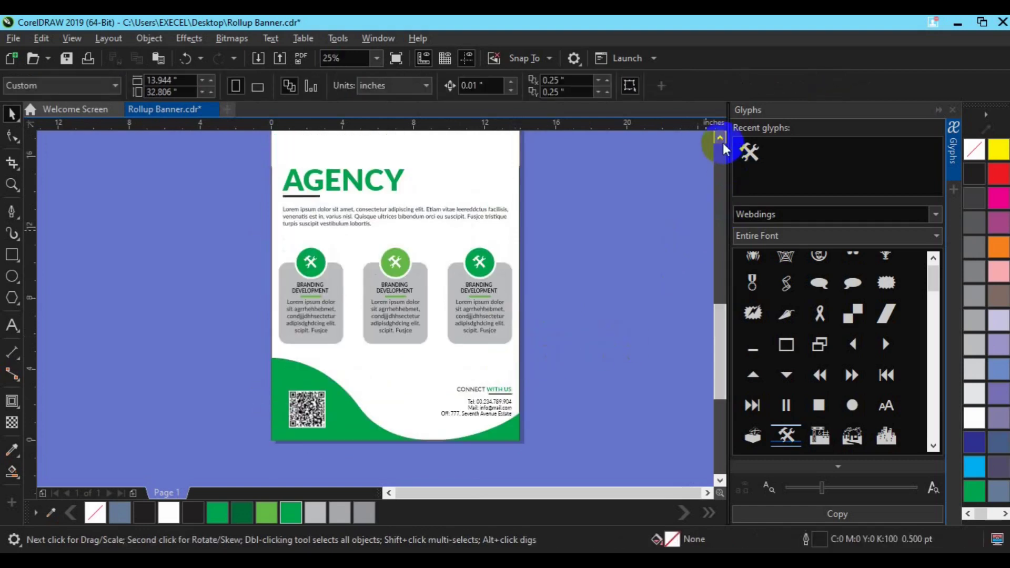
click(720, 138)
click(719, 137)
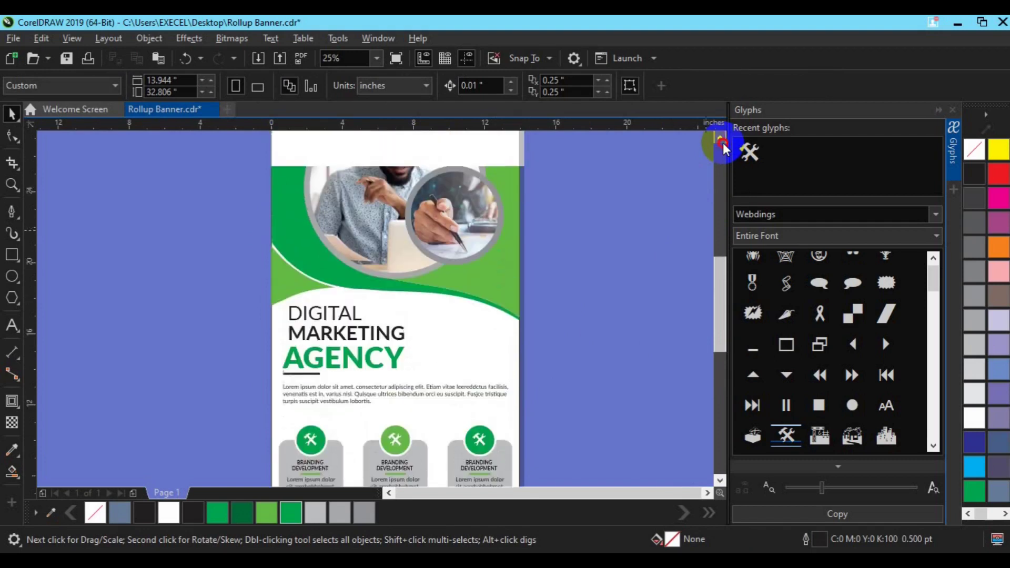
click(720, 138)
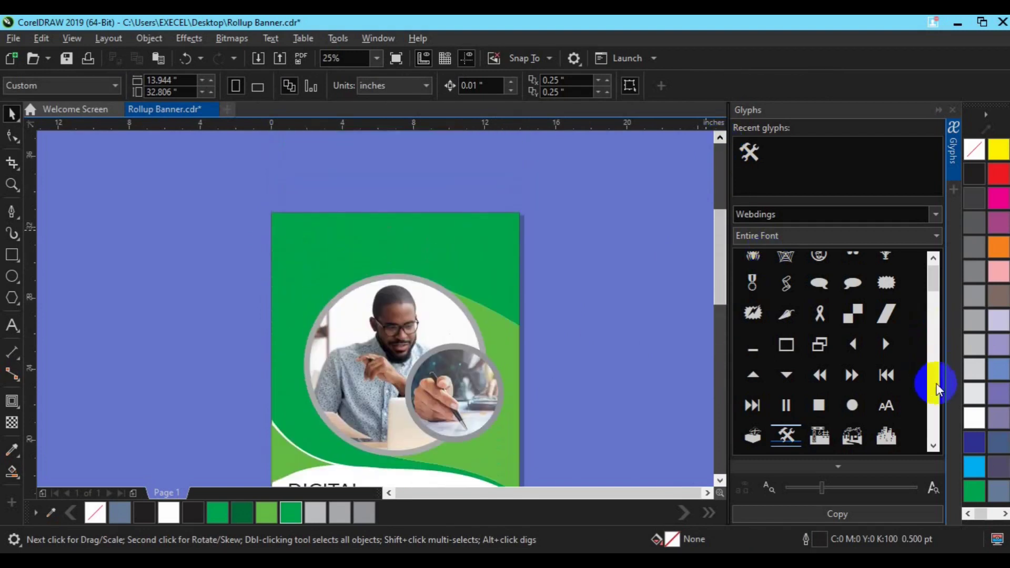
click(933, 446)
scroll(758, 430, down, 3)
scroll(926, 428, down, 3)
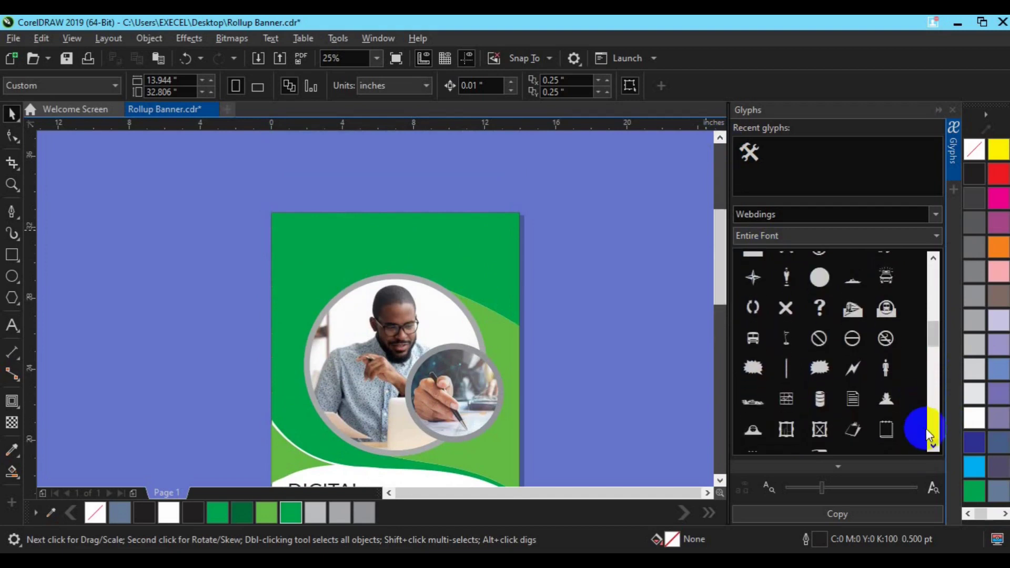
Step: Drag the Webdings figure glyph onto the banner's top-left and fill it white
click(933, 446)
drag(931, 447, 931, 447)
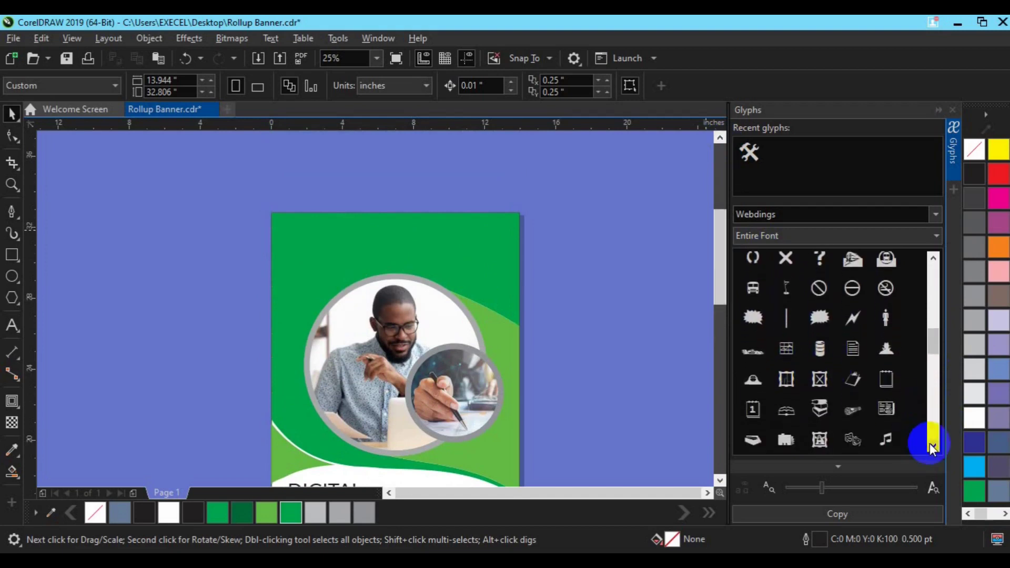
scroll(934, 358, down, 3)
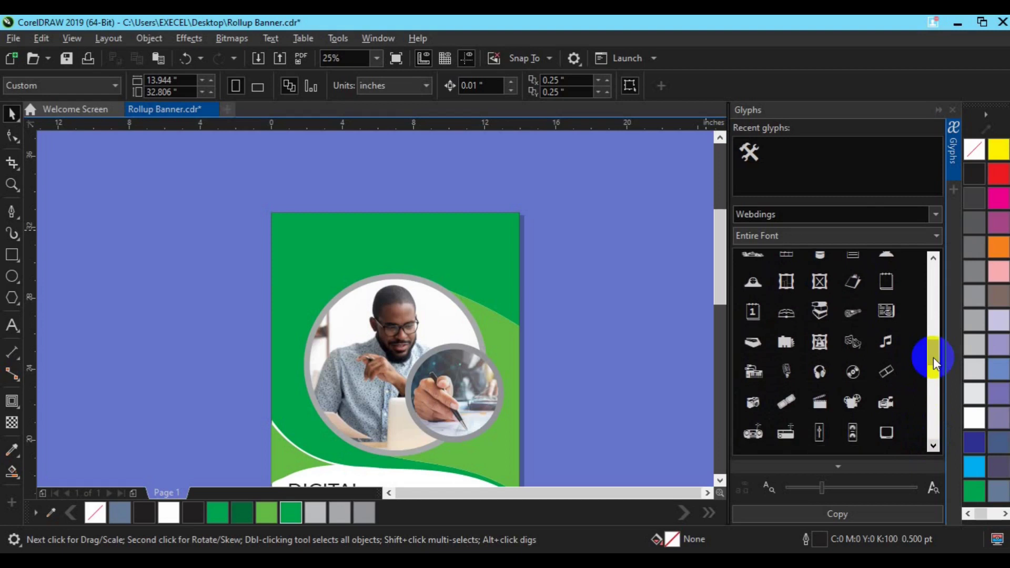
scroll(933, 358, down, 1)
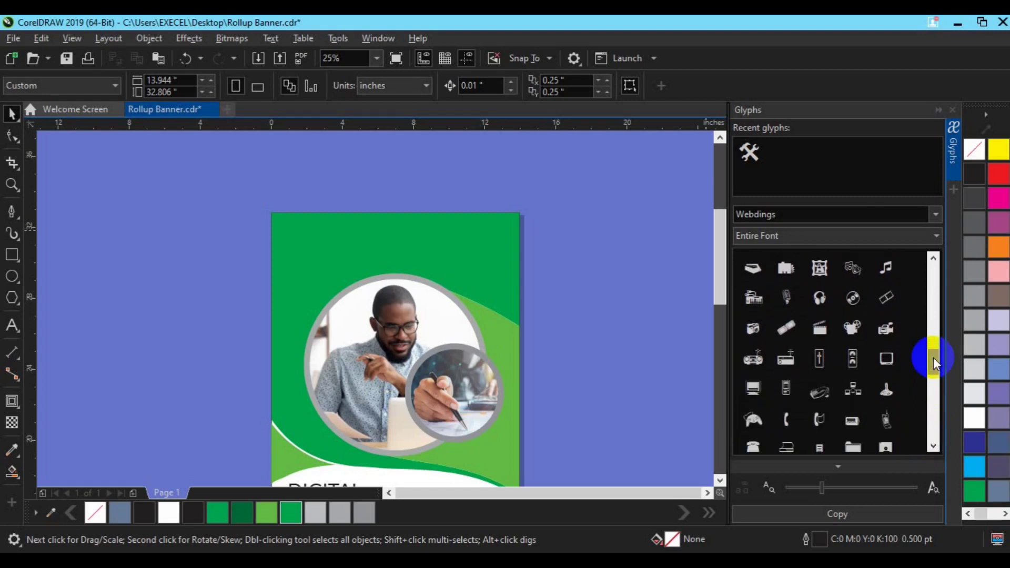
drag(933, 358, 932, 300)
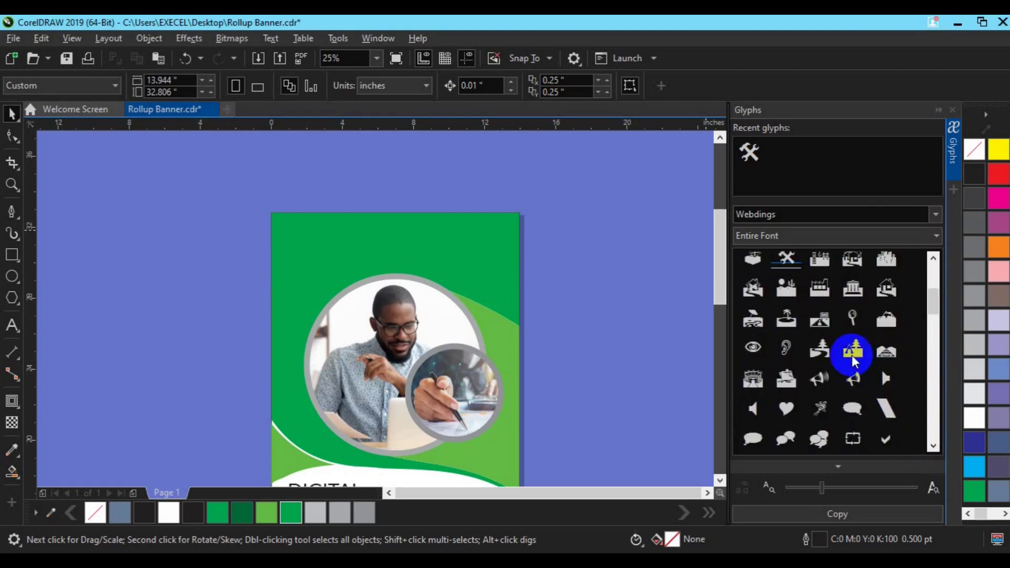
mouse_move(932, 295)
mouse_down()
mouse_move(936, 369)
mouse_move(930, 333)
mouse_move(632, 363)
mouse_move(656, 381)
mouse_move(381, 241)
mouse_up()
click(169, 513)
Step: Add a 'Business Logo' text object set to 55 pt Bold
click(12, 325)
click(121, 319)
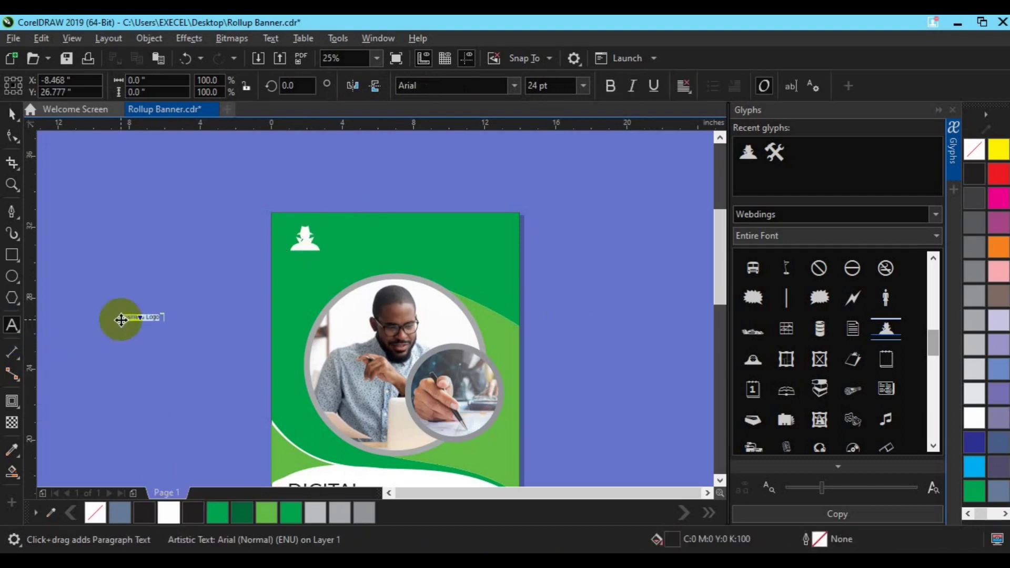
click(584, 89)
click(584, 88)
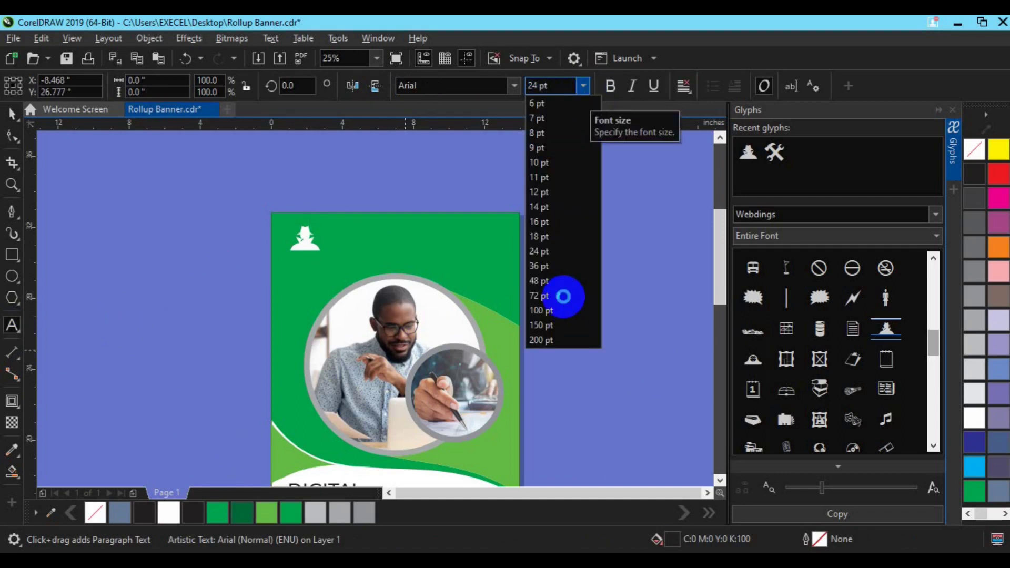
click(563, 296)
click(535, 85)
text(55)
click(609, 85)
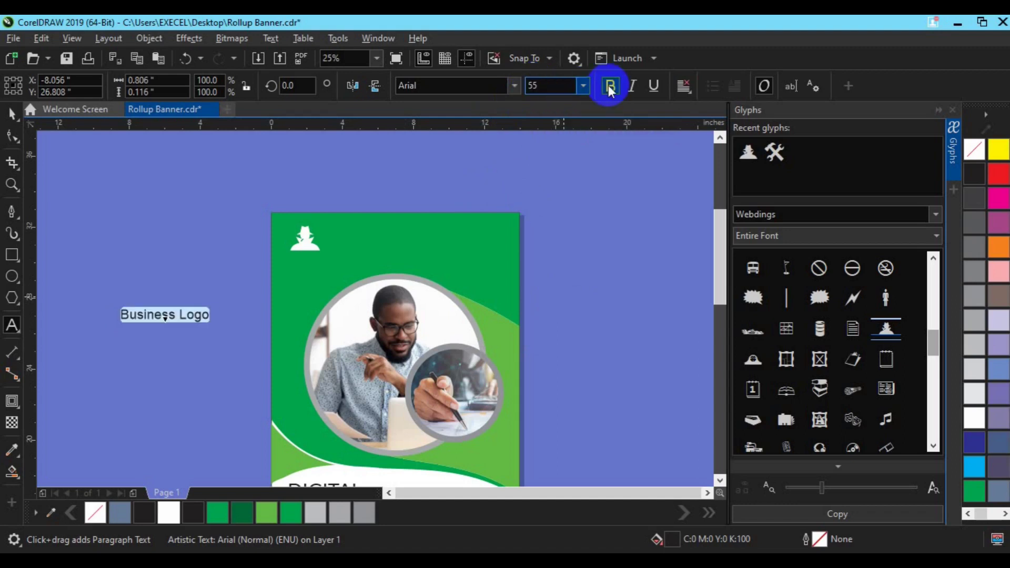
Step: Place Business Logo beside the figure icon and fill both white
click(11, 112)
click(169, 315)
drag(169, 314, 221, 307)
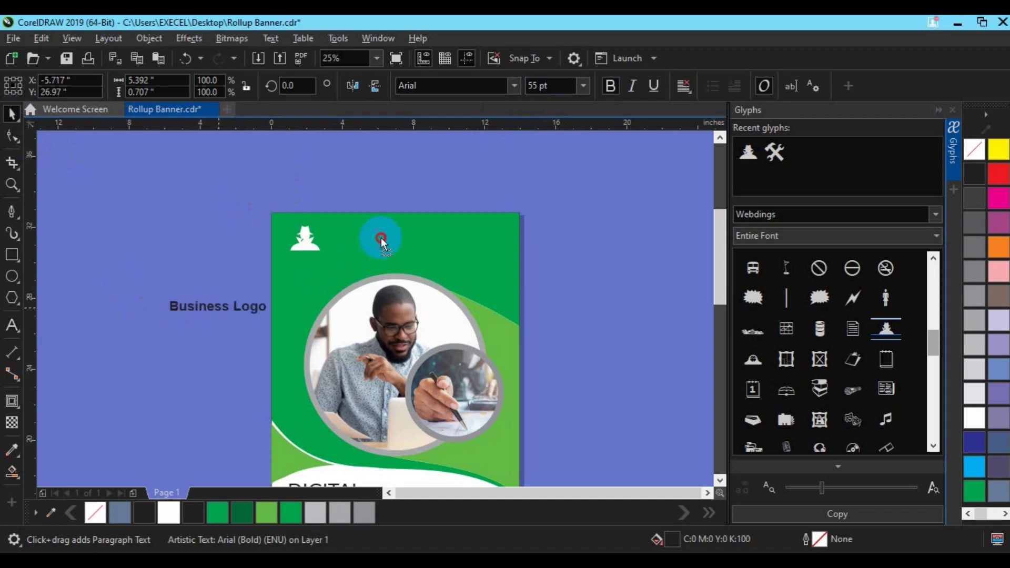
drag(381, 238, 374, 246)
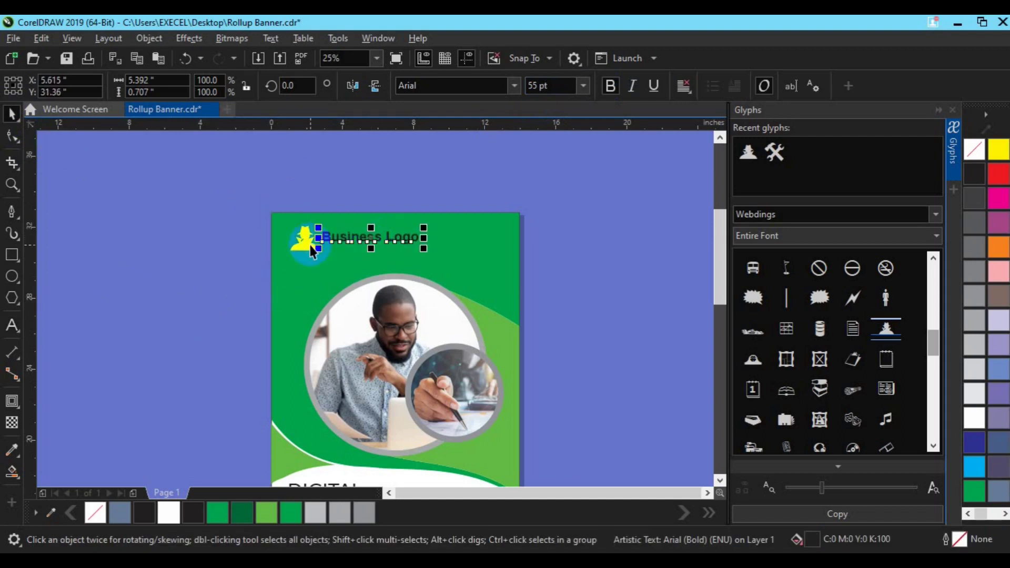
shift+click(309, 243)
click(169, 513)
click(200, 421)
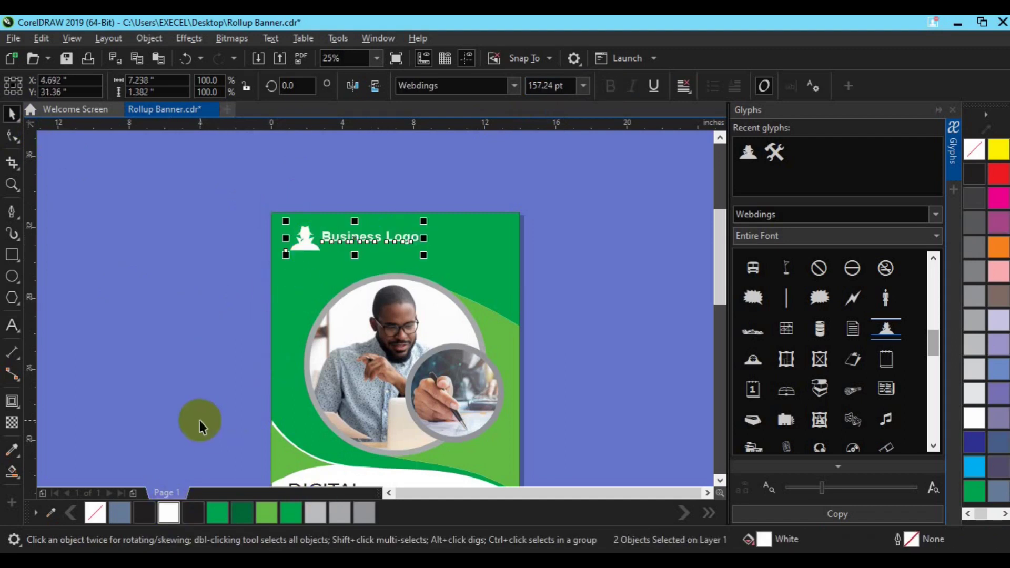
click(13, 326)
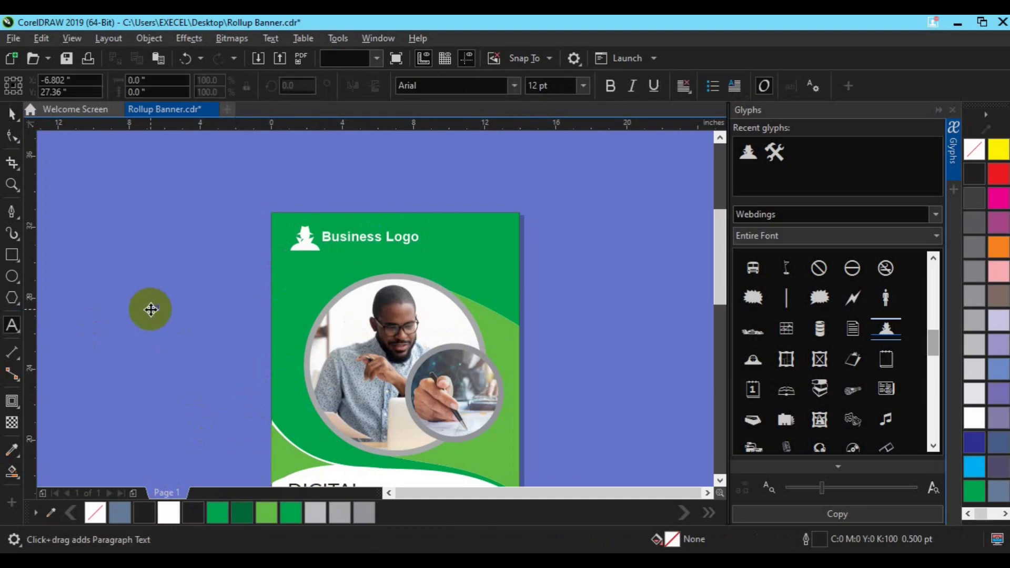
Step: Make 'Tagline Goes here' italic, move it under Business Logo and resize it
drag(151, 311, 202, 307)
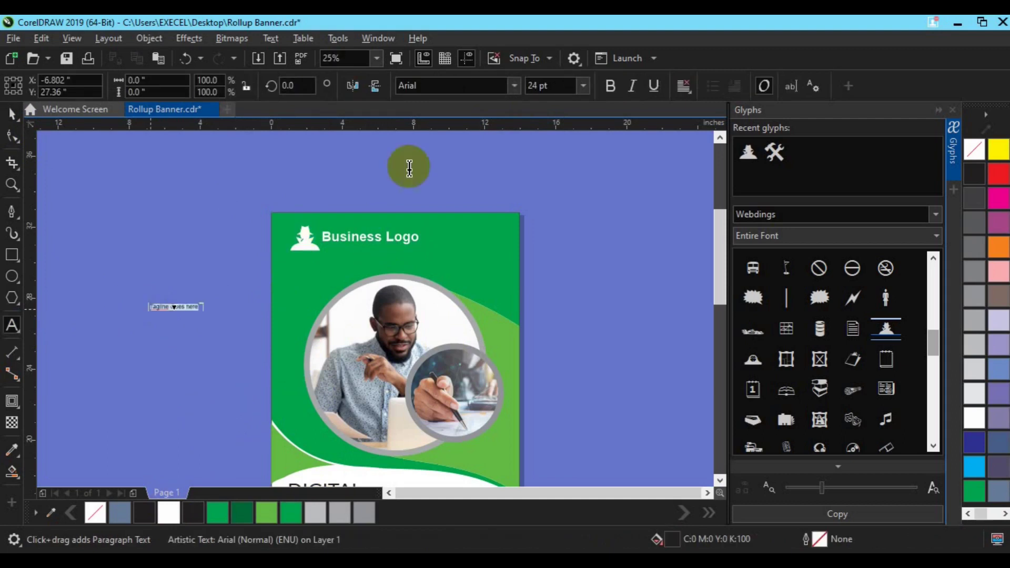
click(627, 90)
click(372, 151)
click(12, 113)
drag(174, 310, 354, 247)
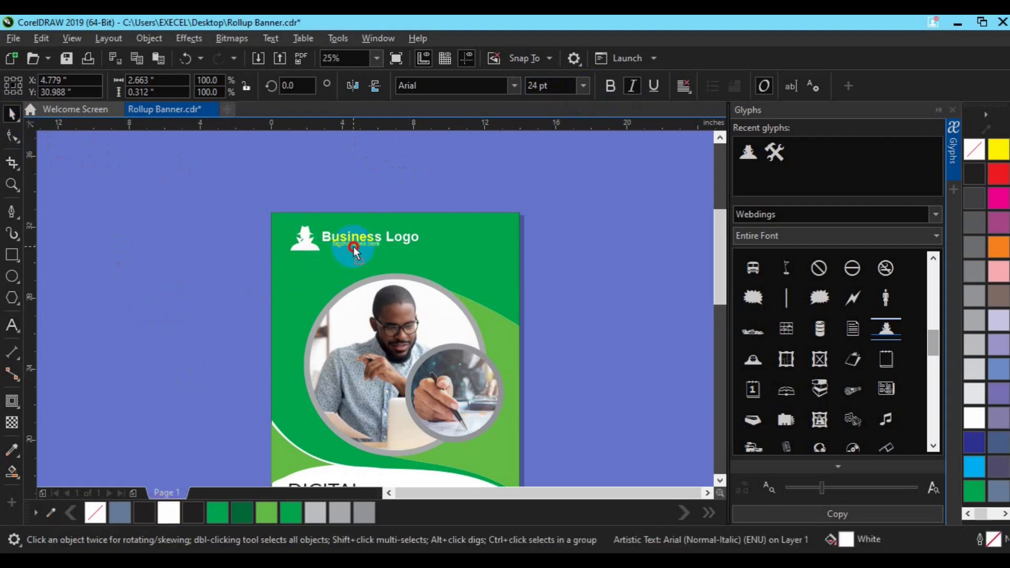
click(541, 86)
text(35)
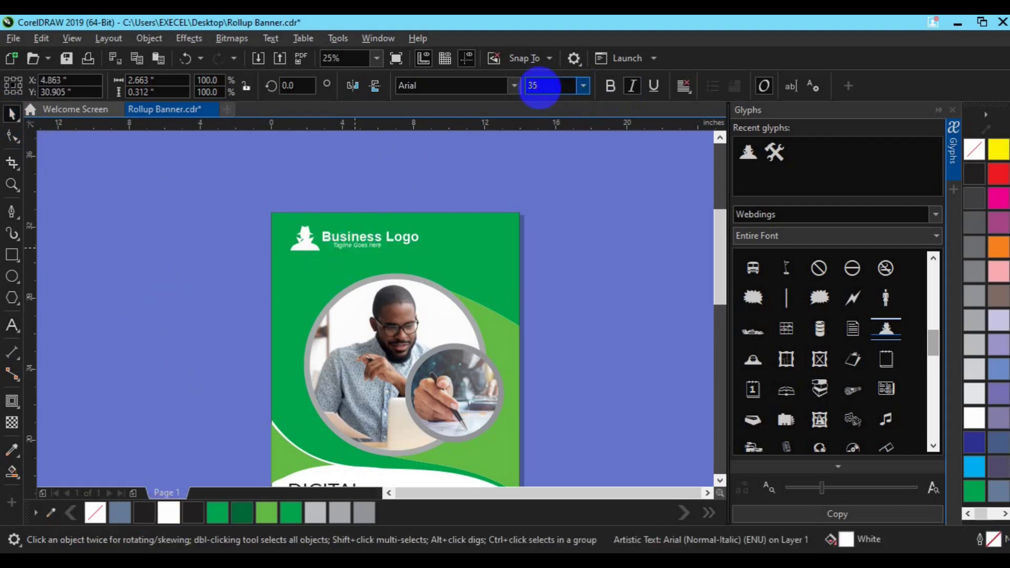
key(Return)
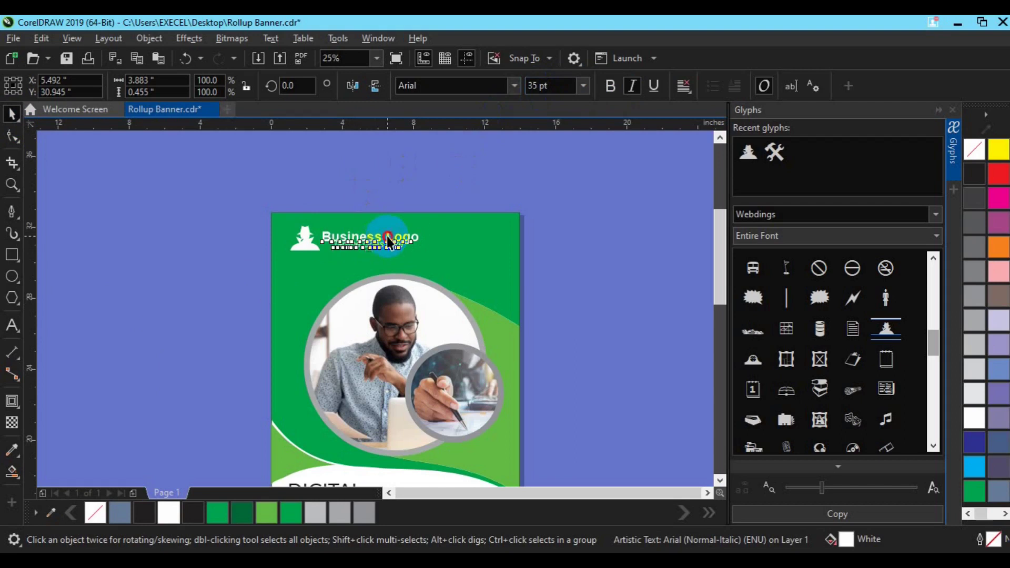
Step: Nudge the logo block slightly upward and close the Glyphs docker
shift+click(386, 236)
click(358, 250)
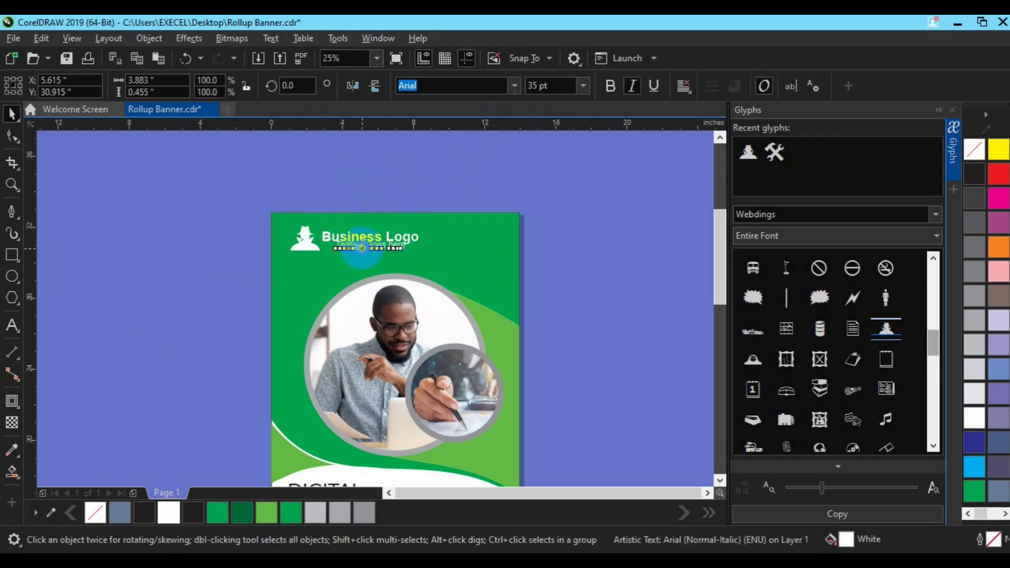
drag(431, 266, 432, 267)
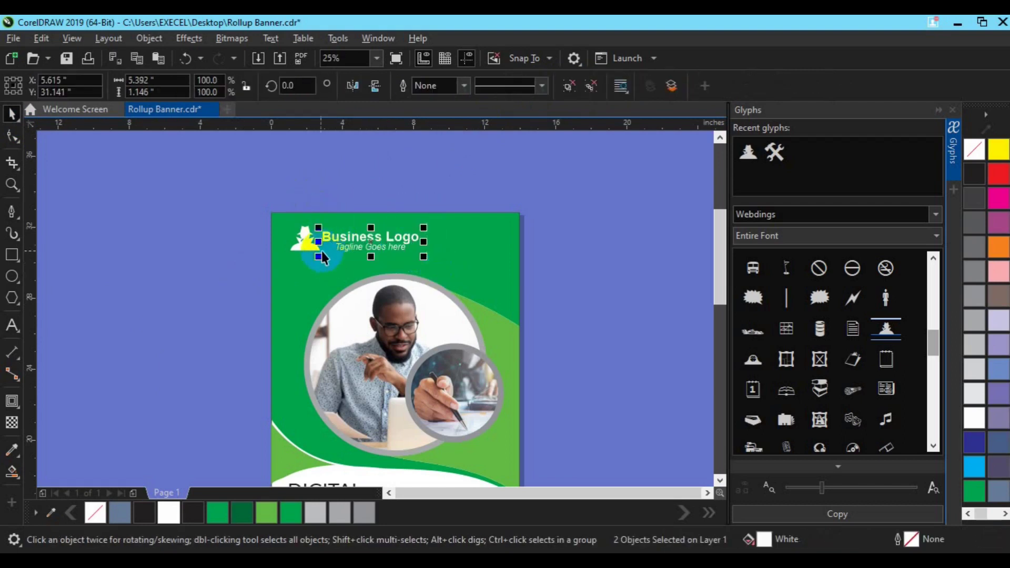
drag(308, 253, 307, 248)
click(205, 278)
scroll(212, 282, down, 2)
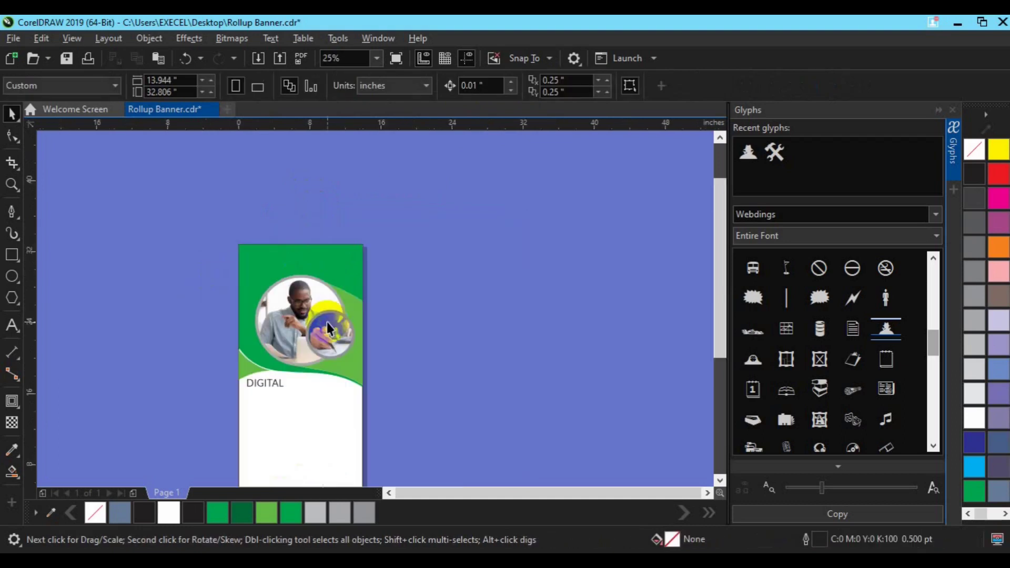
click(953, 171)
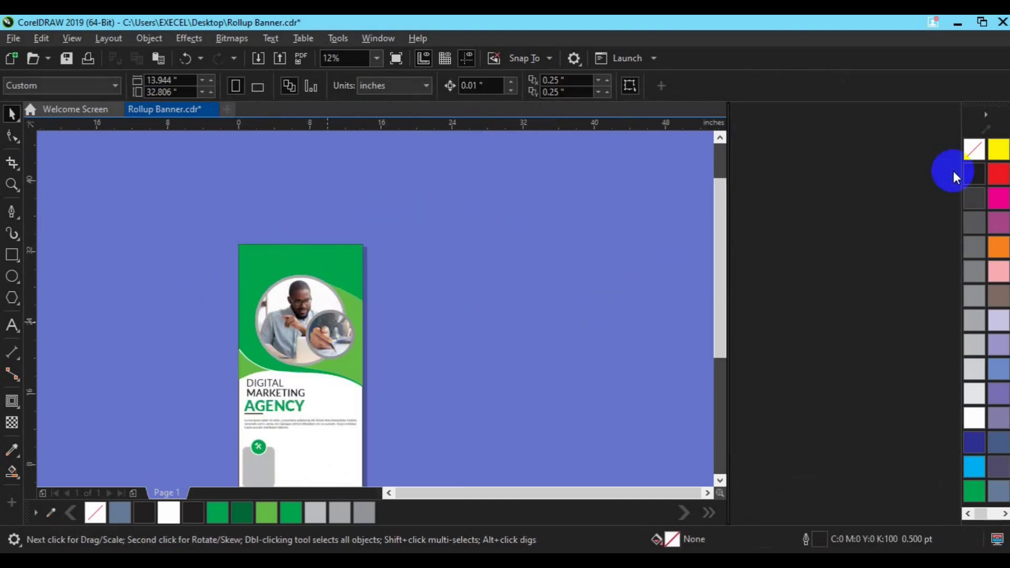
click(954, 480)
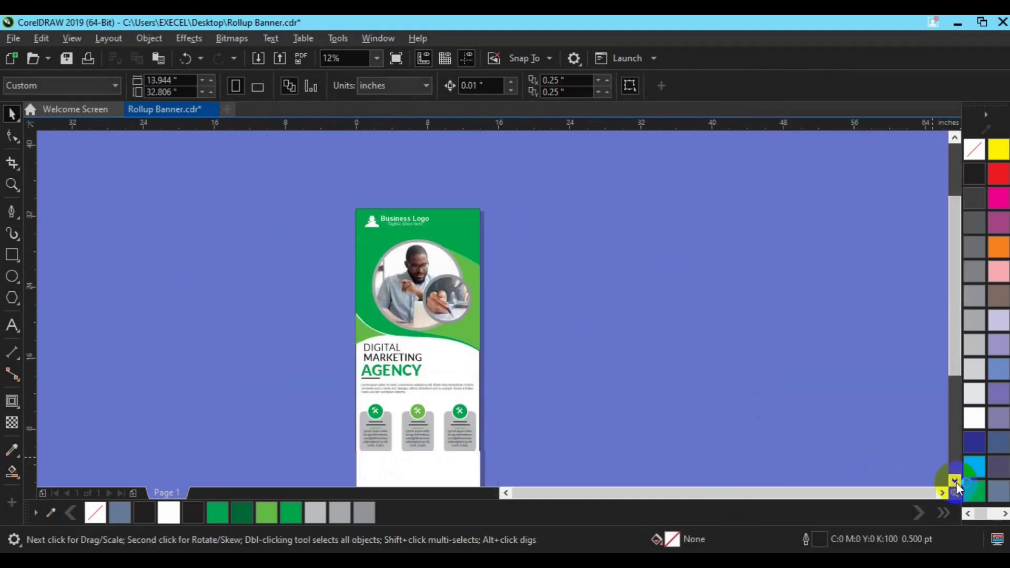